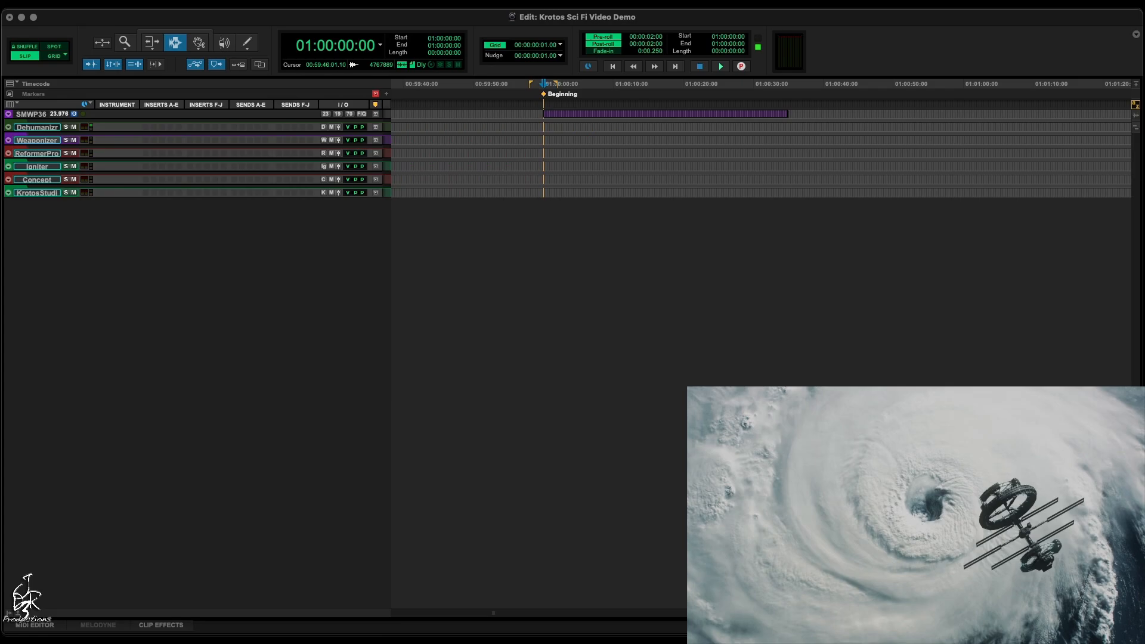
# Play the session from the Beginning marker to preview the whole video, and stop after it ends
pyautogui.press('space')
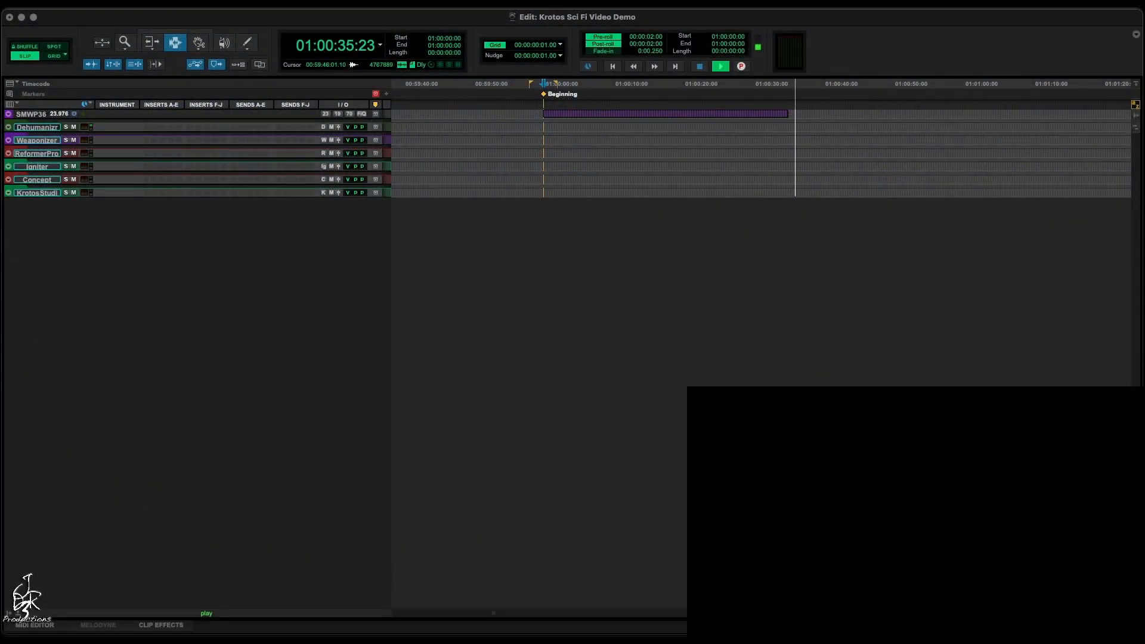
pyautogui.press('space')
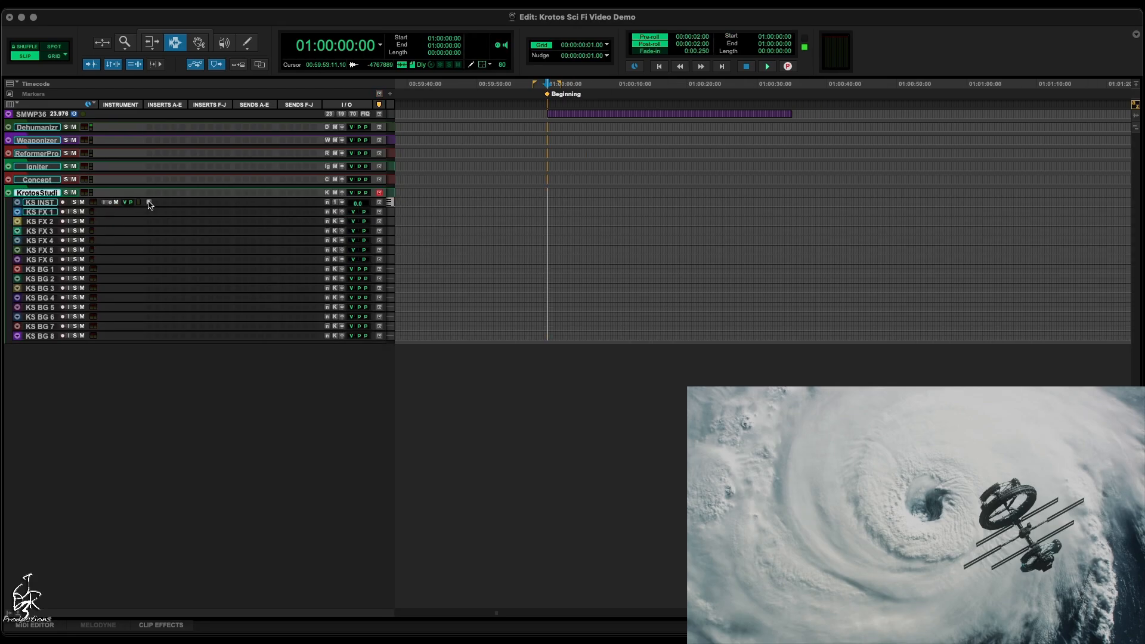
# Open Krotos Studio on the KS INST track and load The Death Station preset from the Ambiences category
pyautogui.click(149, 204)
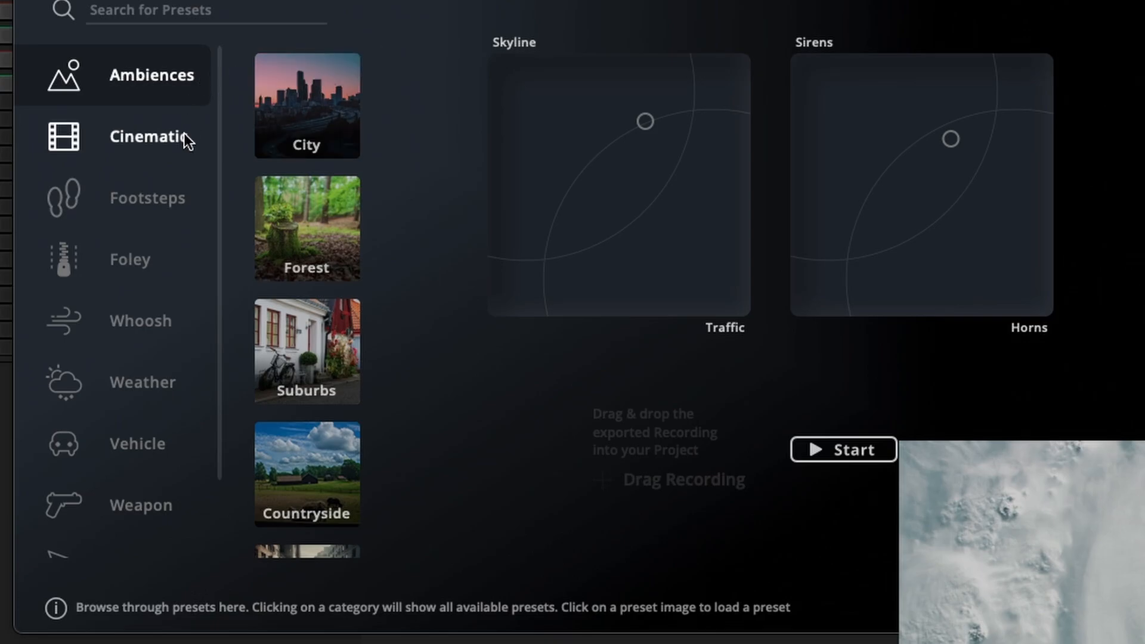
pyautogui.scroll(-1, 185, 135)
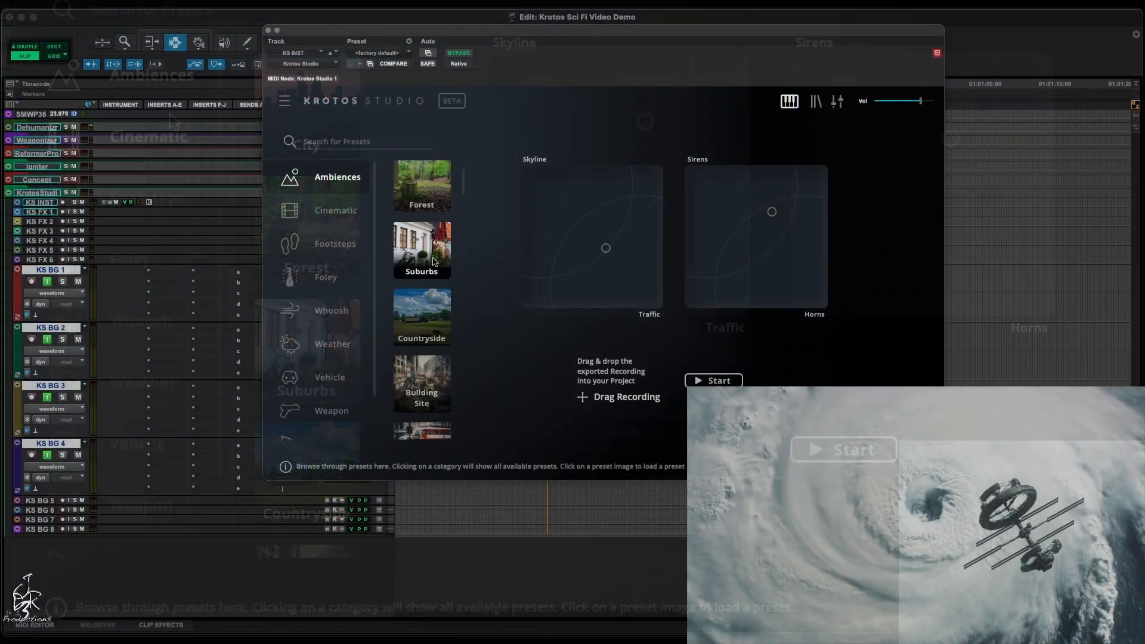
pyautogui.scroll(-3, 433, 259)
pyautogui.scroll(-12, 433, 261)
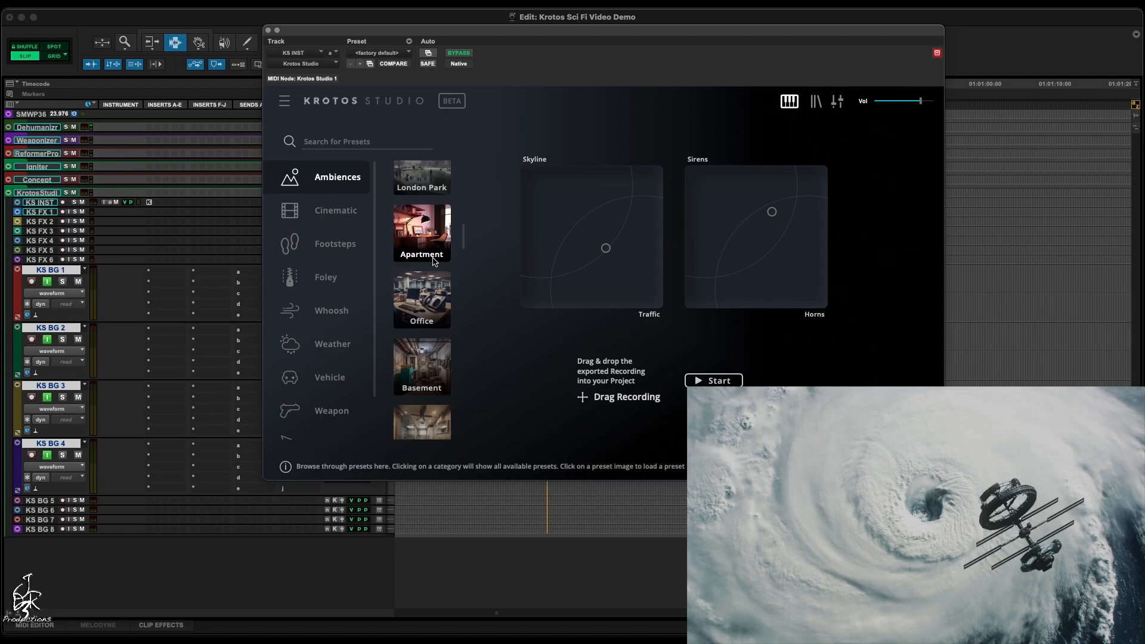
pyautogui.click(433, 261)
# Shift The Death Station mix towards Hollow and reduce its Tonal amount, keeping the plug-in window clear of the timeline
pyautogui.press('space')
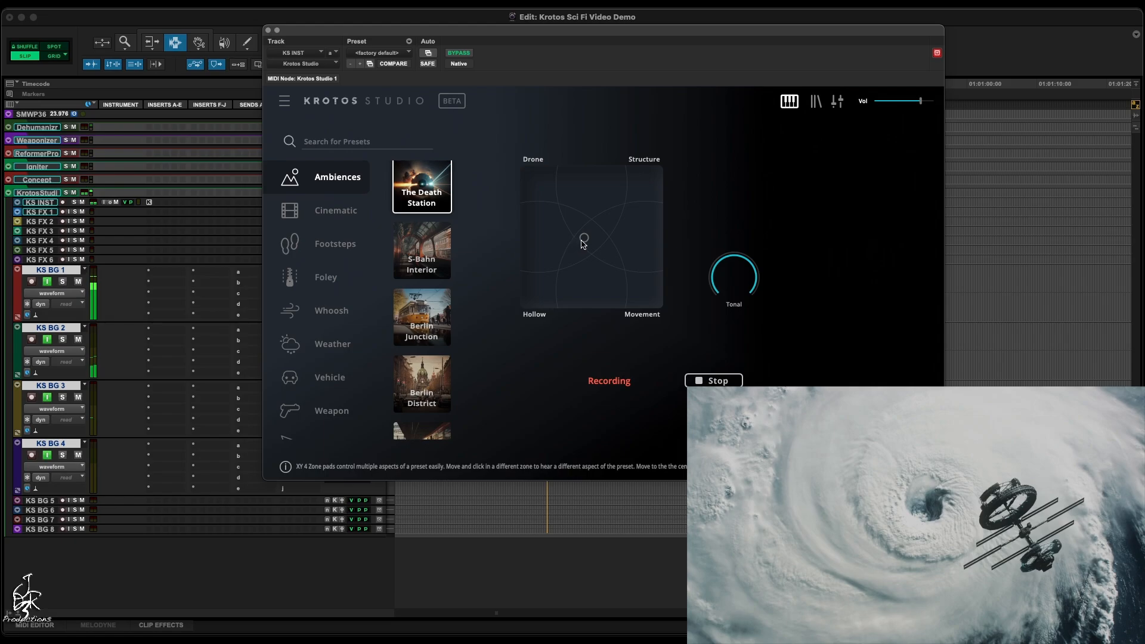
pyautogui.moveTo(585, 240)
pyautogui.mouseDown()
pyautogui.moveTo(585, 259)
pyautogui.moveTo(555, 255)
pyautogui.mouseUp()
pyautogui.moveTo(367, 31); pyautogui.dragTo(188, 29)
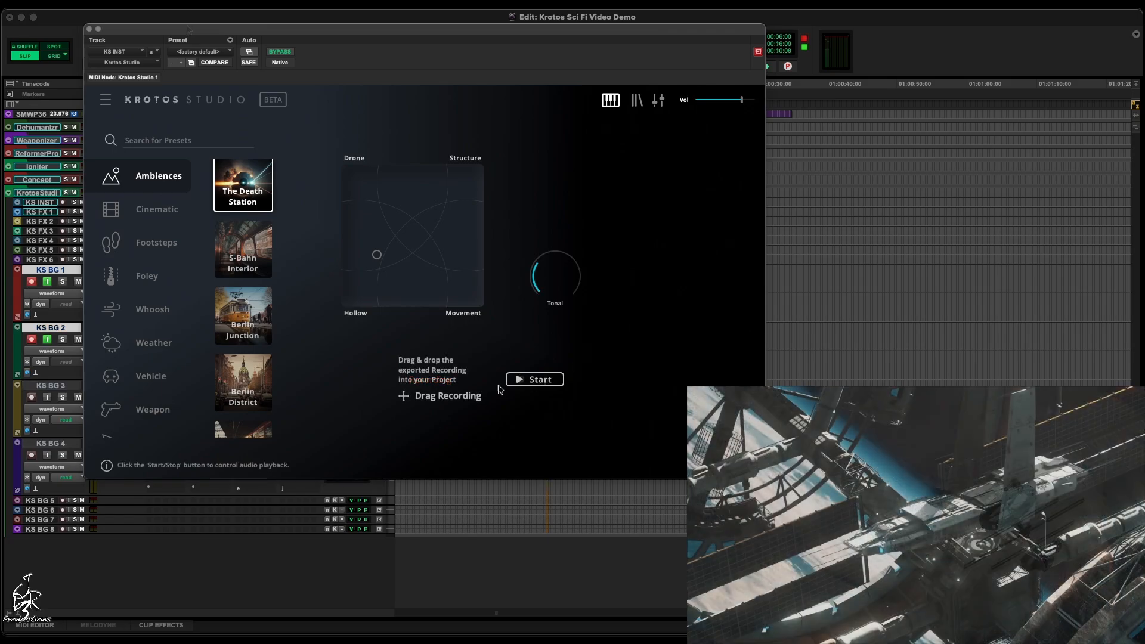
# Try placing the exported Krotos recording on the timeline, and delete the resulting clip from KS BG 3
pyautogui.moveTo(441, 398); pyautogui.dragTo(801, 290)
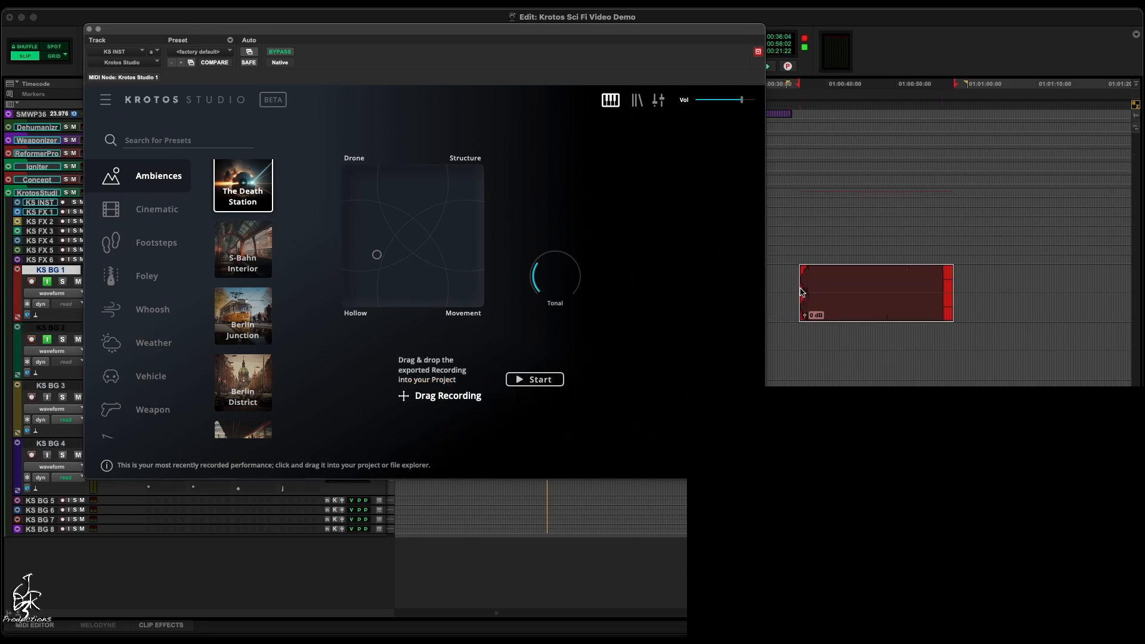
pyautogui.moveTo(577, 391); pyautogui.dragTo(573, 391)
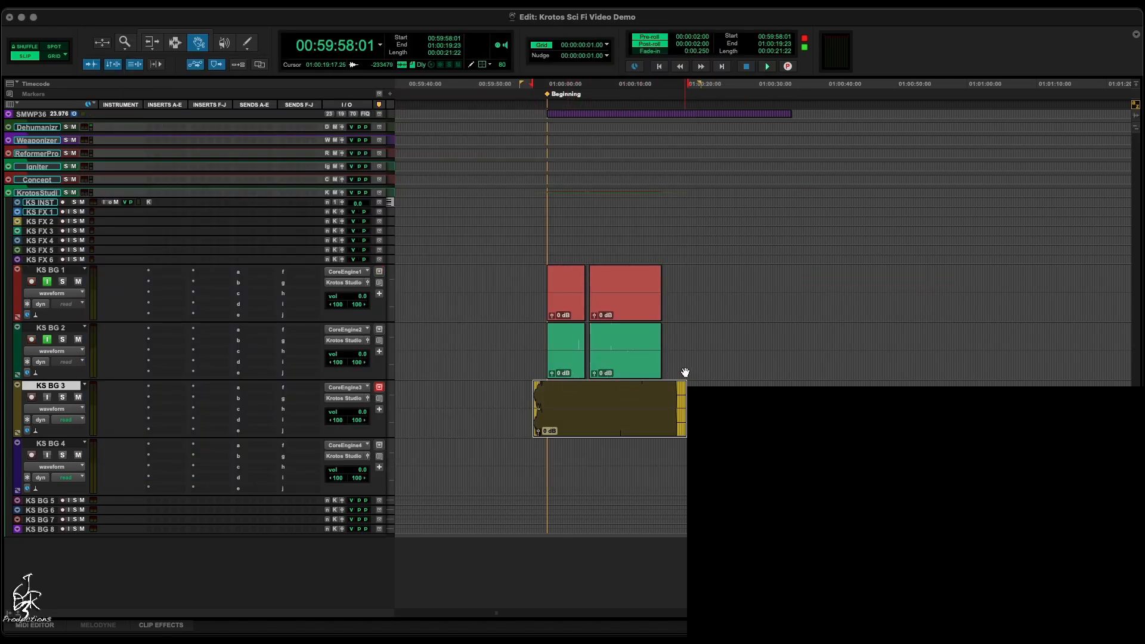
pyautogui.press('Delete')
# Select both pairs of recorded clips on KS BG 1 and KS BG 2 and lower their clip gain to -10.0 dB
pyautogui.press('F7')
pyautogui.click(607, 299)
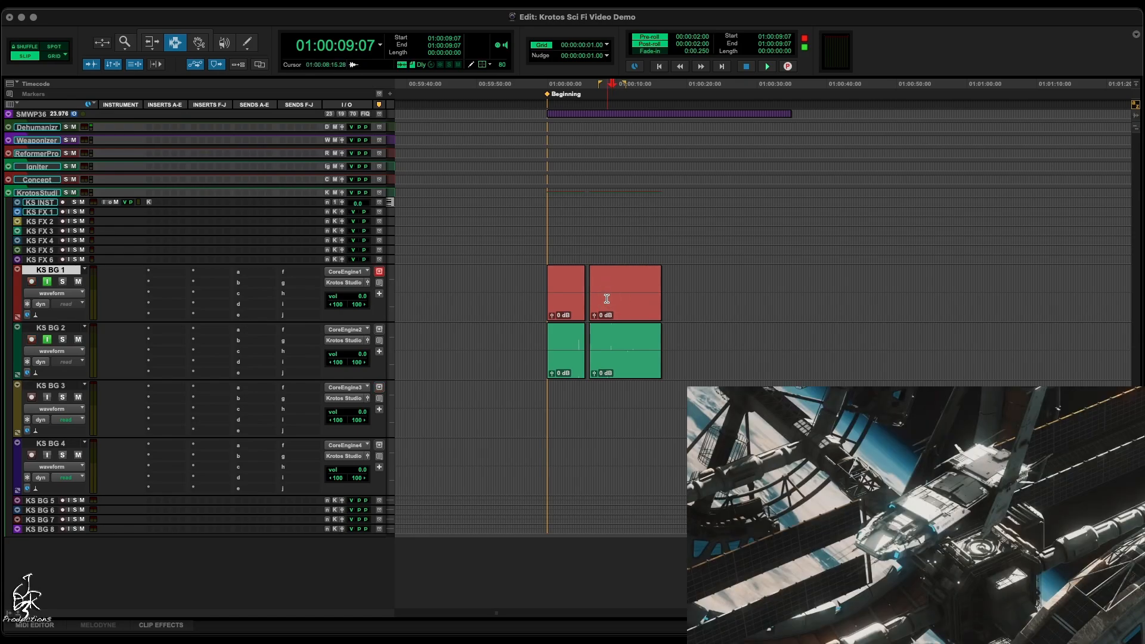
pyautogui.tripleClick(607, 298)
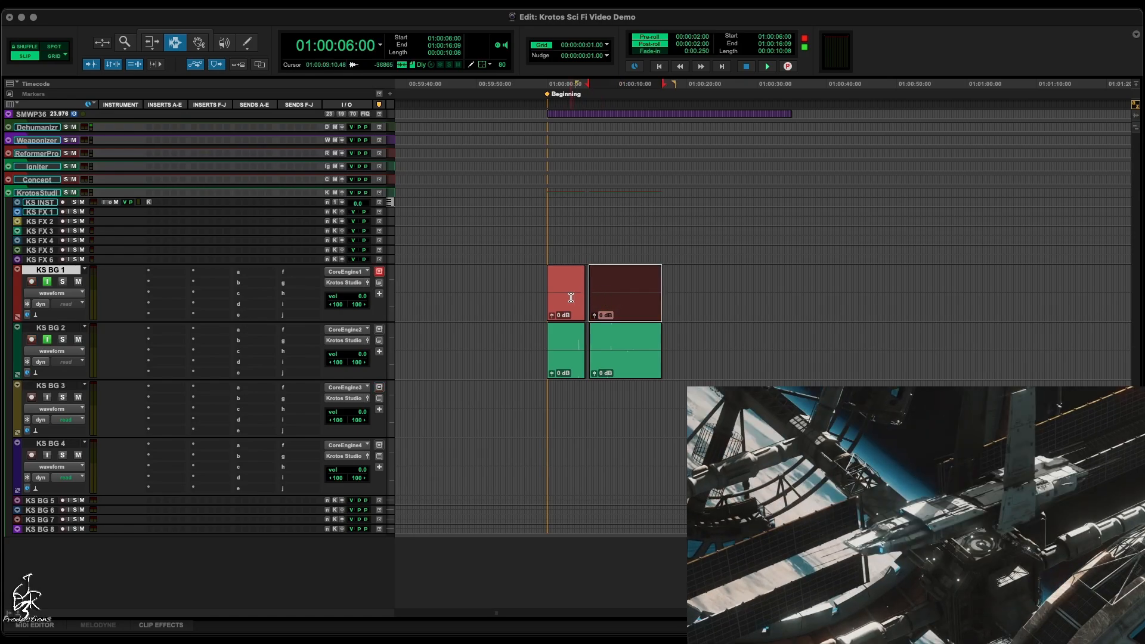
pyautogui.keyDown('shift'); pyautogui.click(572, 343); pyautogui.keyUp('shift')
pyautogui.hotkey('ctrl', 'shift', '-')
pyautogui.hotkey('ctrl', 'shift', '-')
pyautogui.hotkey('ctrl', 'shift', '-')
pyautogui.hotkey('ctrl', 'shift', '-')
pyautogui.hotkey('ctrl', 'shift', 'Down')
pyautogui.hotkey('ctrl', 'shift', 'Down')
pyautogui.hotkey('ctrl', 'shift', 'Down')
pyautogui.hotkey('ctrl', 'shift', 'Down')
pyautogui.hotkey('ctrl', 'shift', 'Down')
pyautogui.hotkey('ctrl', 'shift', 'Down')
pyautogui.hotkey('ctrl', 'shift', 'Down')
pyautogui.hotkey('ctrl', 'shift', 'Down')
pyautogui.hotkey('ctrl', 'shift', 'Down')
pyautogui.hotkey('ctrl', 'shift', 'Down')
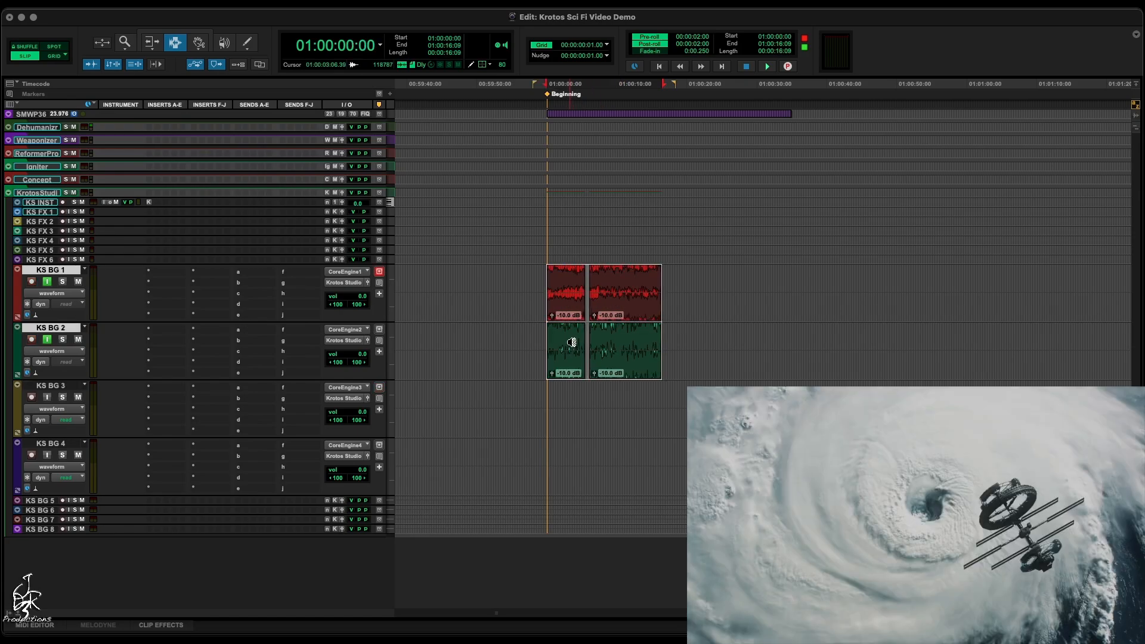
pyautogui.click(563, 313)
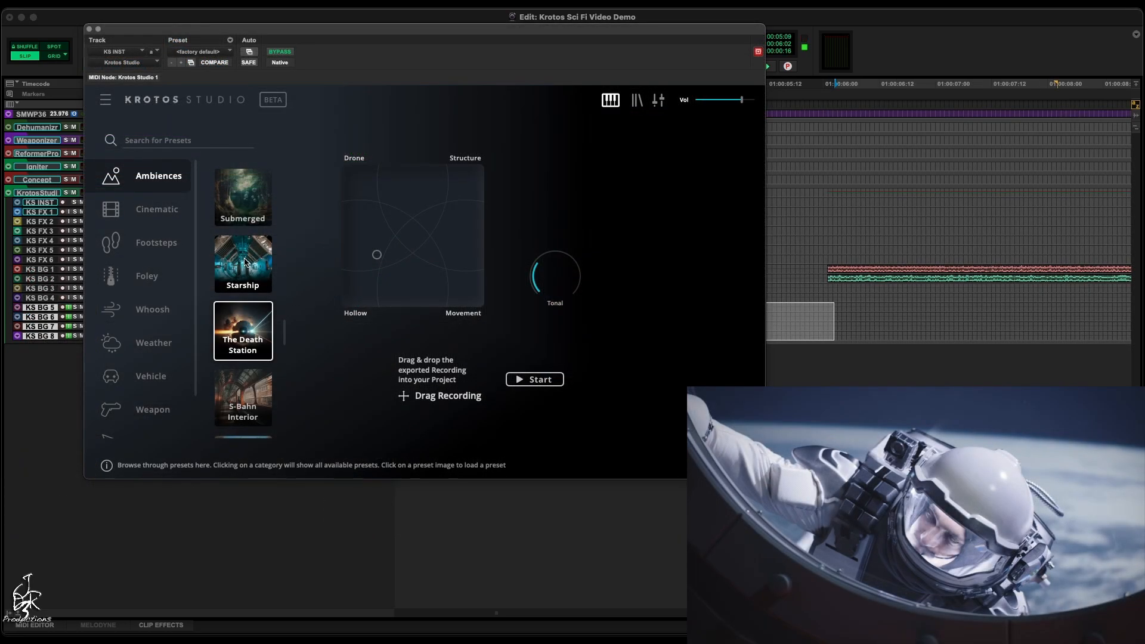
# Load the Starship ambience and adjust its engine mix and Ship's Computer pads for the astronaut shot
pyautogui.click(245, 261)
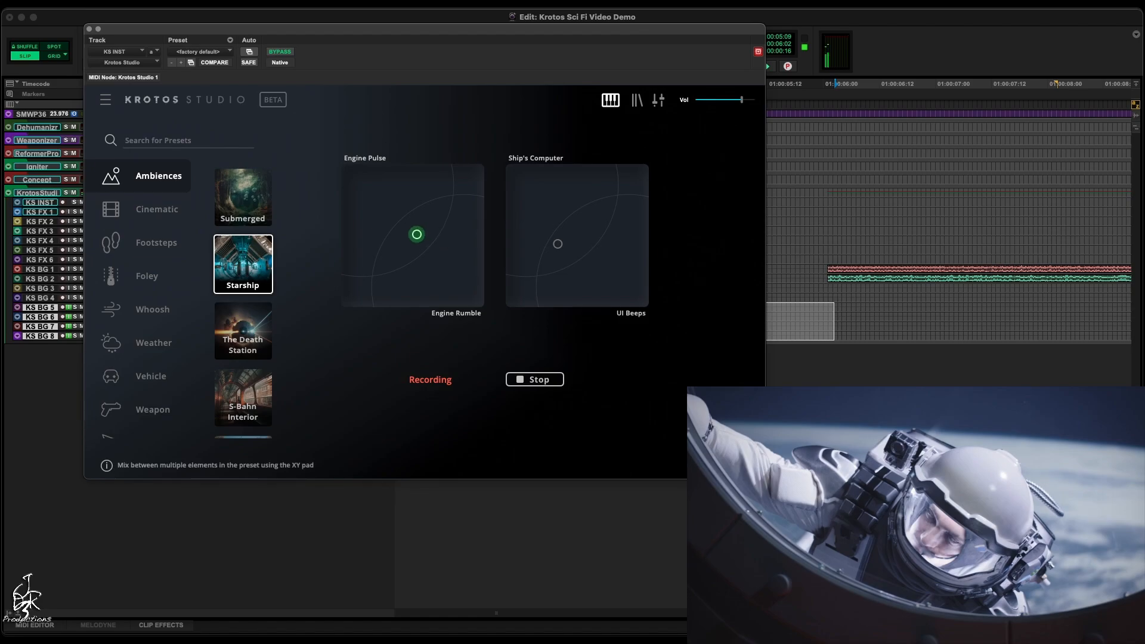
pyautogui.click(665, 258)
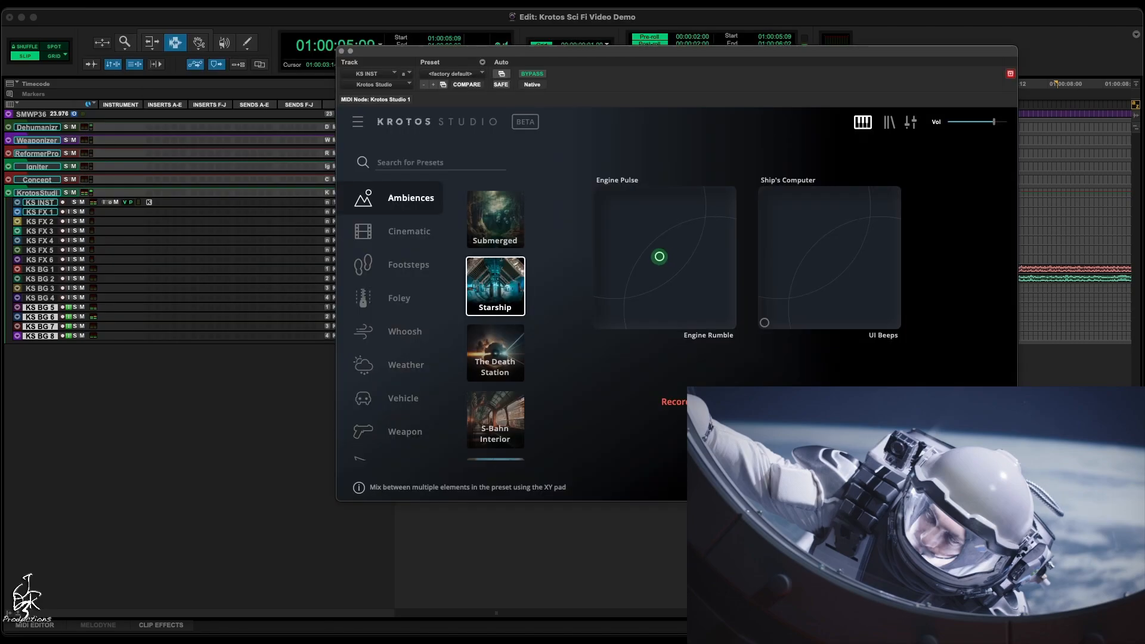
pyautogui.moveTo(659, 256)
pyautogui.mouseDown()
pyautogui.moveTo(643, 244)
pyautogui.moveTo(657, 270)
pyautogui.mouseUp()
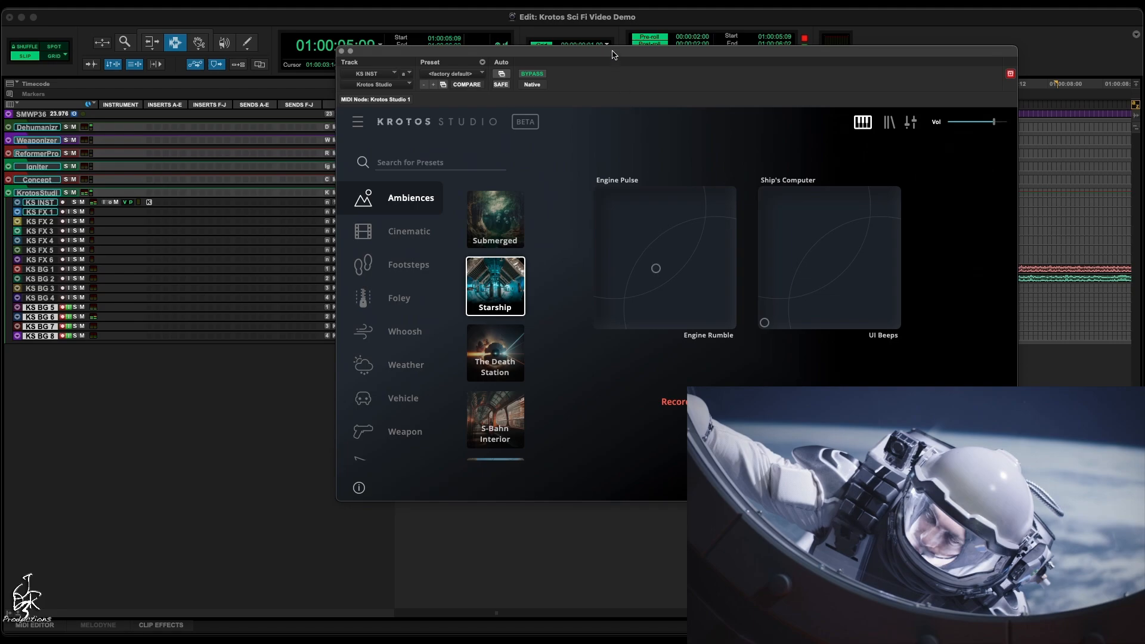
pyautogui.moveTo(612, 55); pyautogui.dragTo(356, 55)
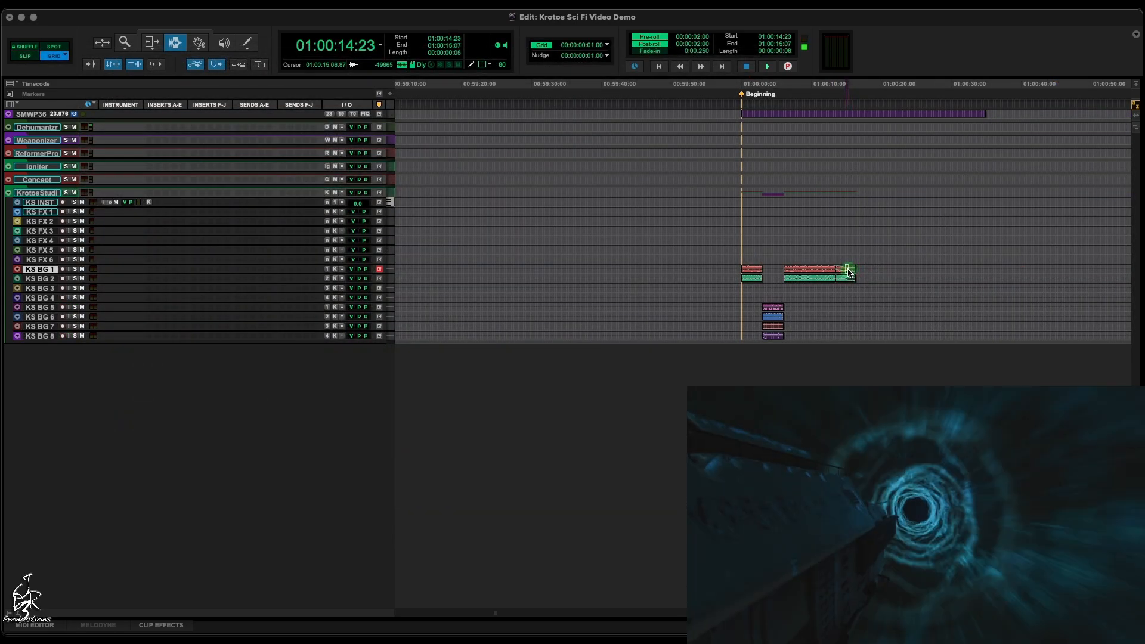
# Select 01:00:15:09 to 01:00:19:23 on KS BG 5 to KS BG 8 and open Krotos Studio on KS INST
pyautogui.moveTo(848, 303); pyautogui.dragTo(882, 339)
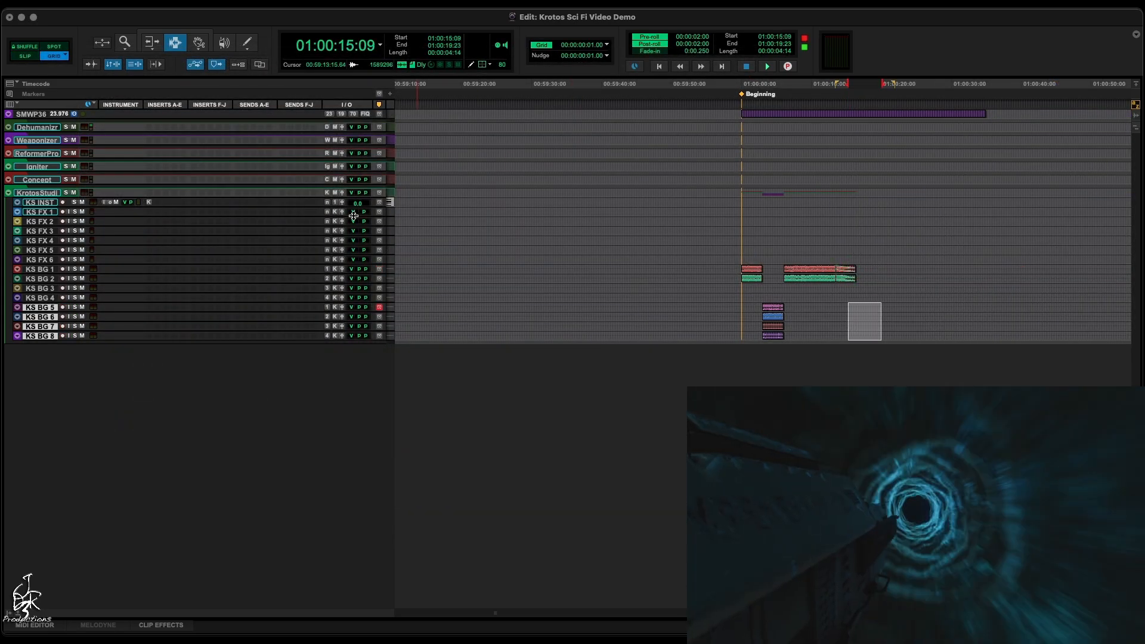
pyautogui.click(148, 203)
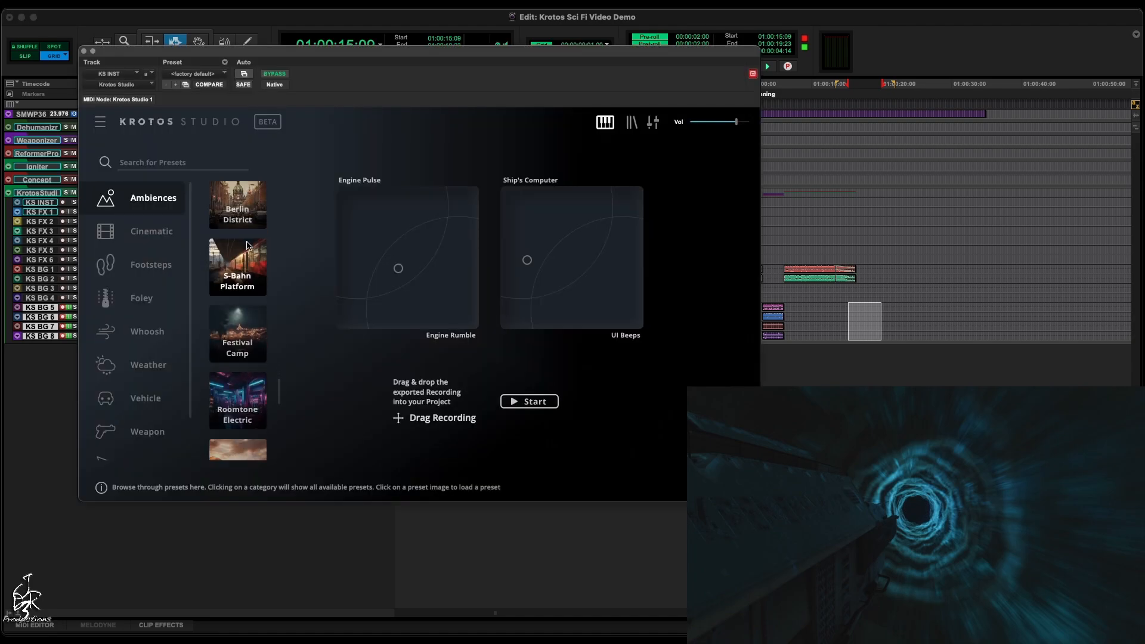
# Audition the Desert ambience preset and adjust its sand and wind pad
pyautogui.scroll(-4, 243, 310)
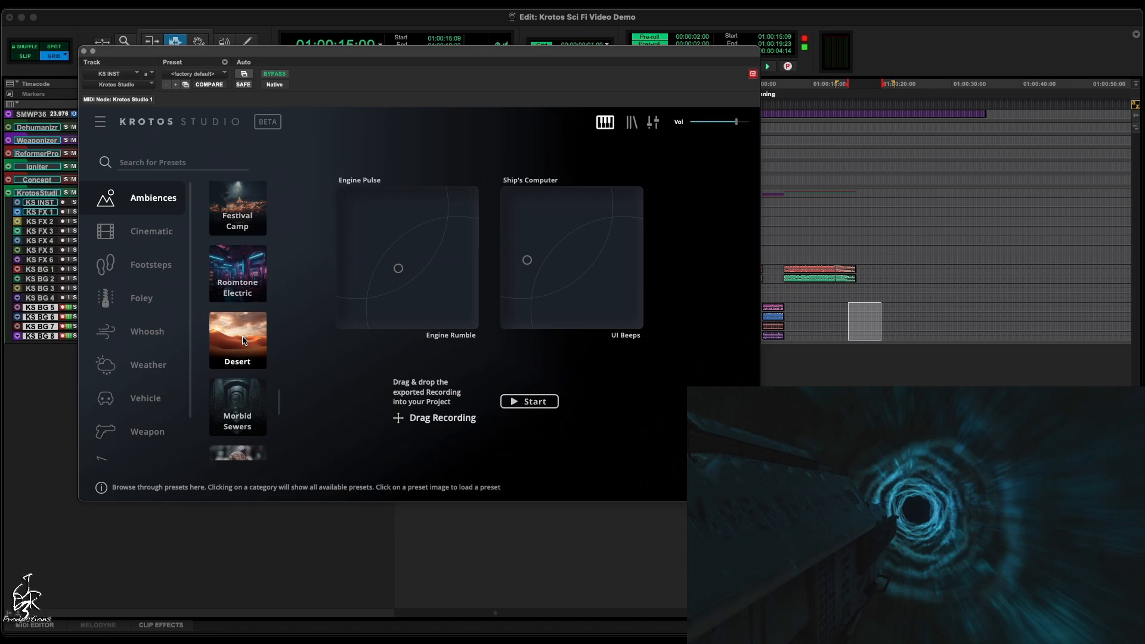
pyautogui.click(244, 341)
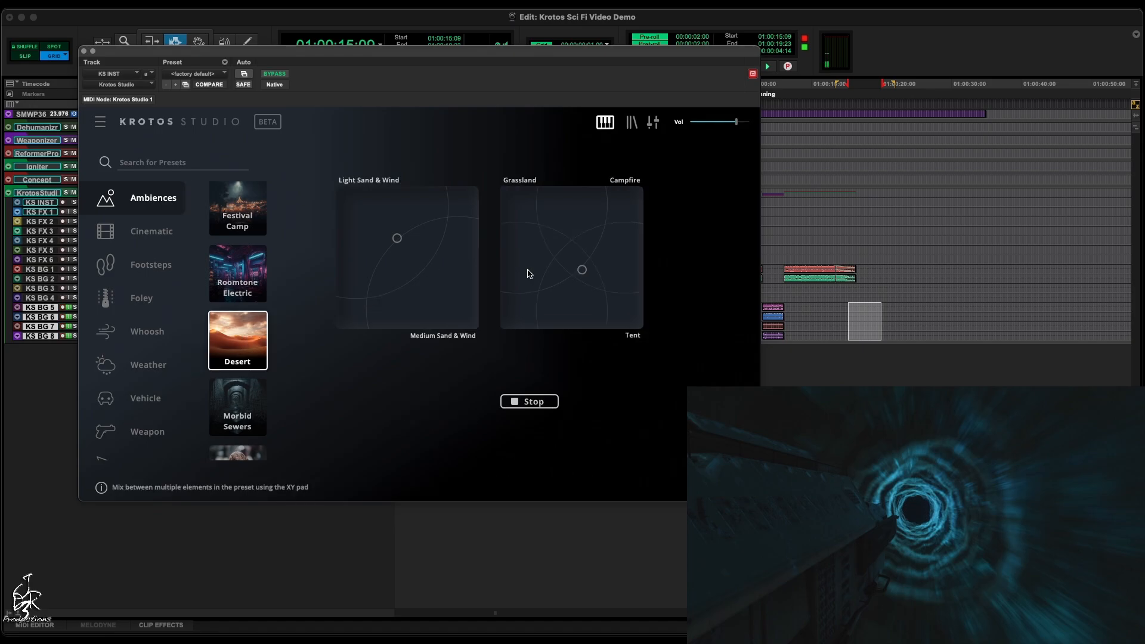
pyautogui.click(401, 260)
pyautogui.moveTo(396, 269); pyautogui.dragTo(399, 261)
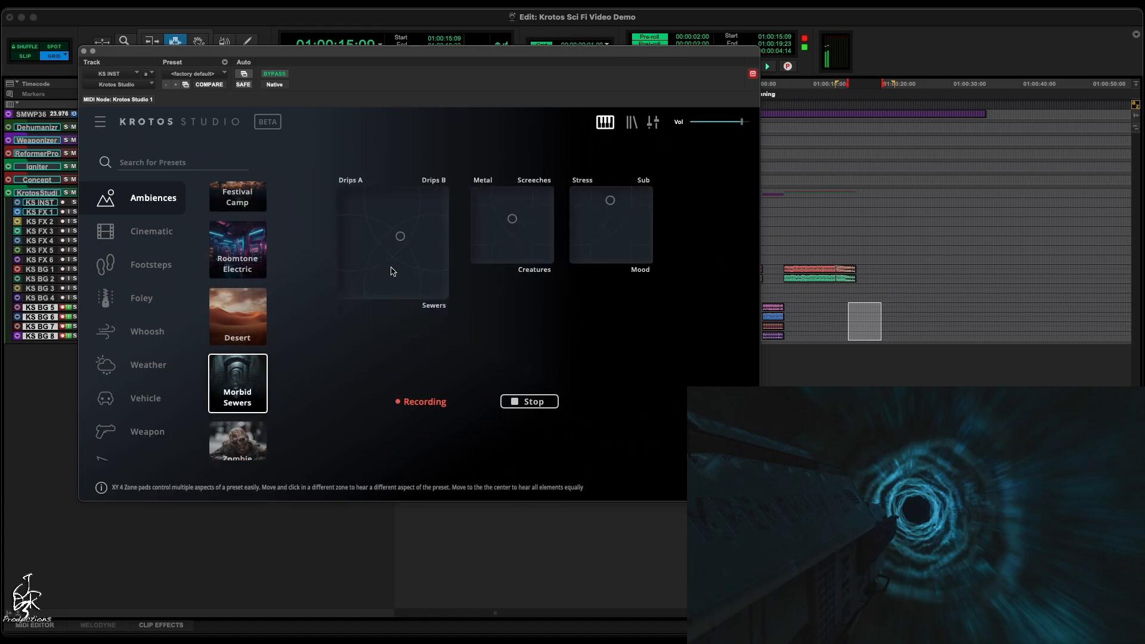
# Switch to the Morbid Sewers ambience and set its pads towards Sewers and Sub, with the Metal/Screeches/Creatures pad in its empty corner
pyautogui.moveTo(400, 241); pyautogui.dragTo(428, 287)
pyautogui.moveTo(508, 220); pyautogui.dragTo(475, 259)
pyautogui.moveTo(610, 198); pyautogui.dragTo(646, 203)
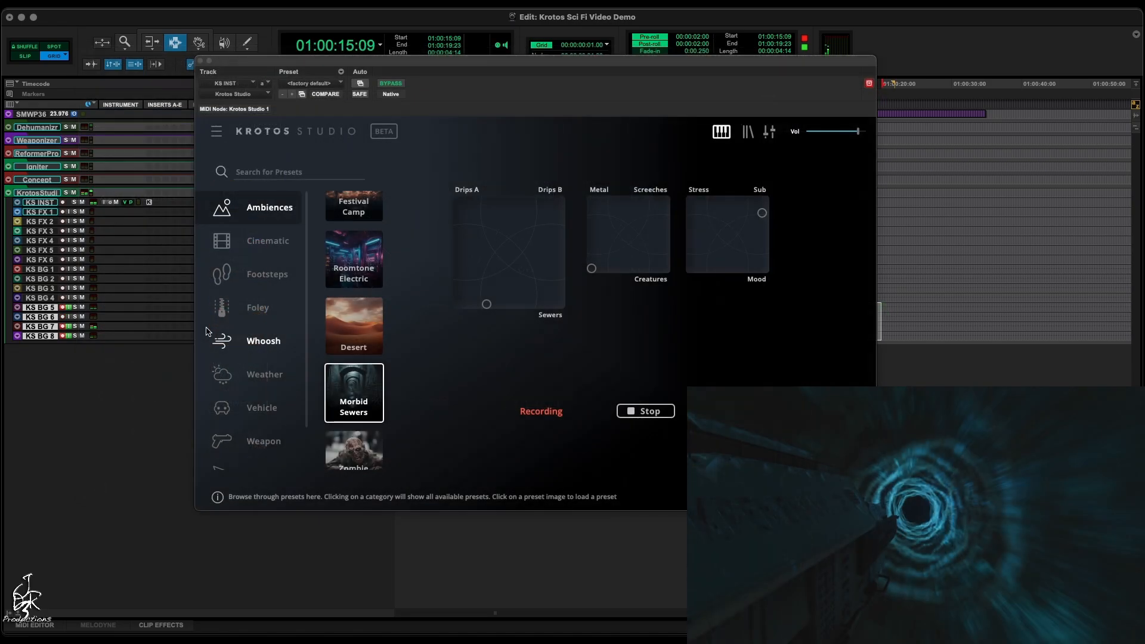
# Record the Morbid Sewers ambience onto KS BG 5 to KS BG 8, stop the preset's playback, and close the plug-in window
pyautogui.press('super+space')
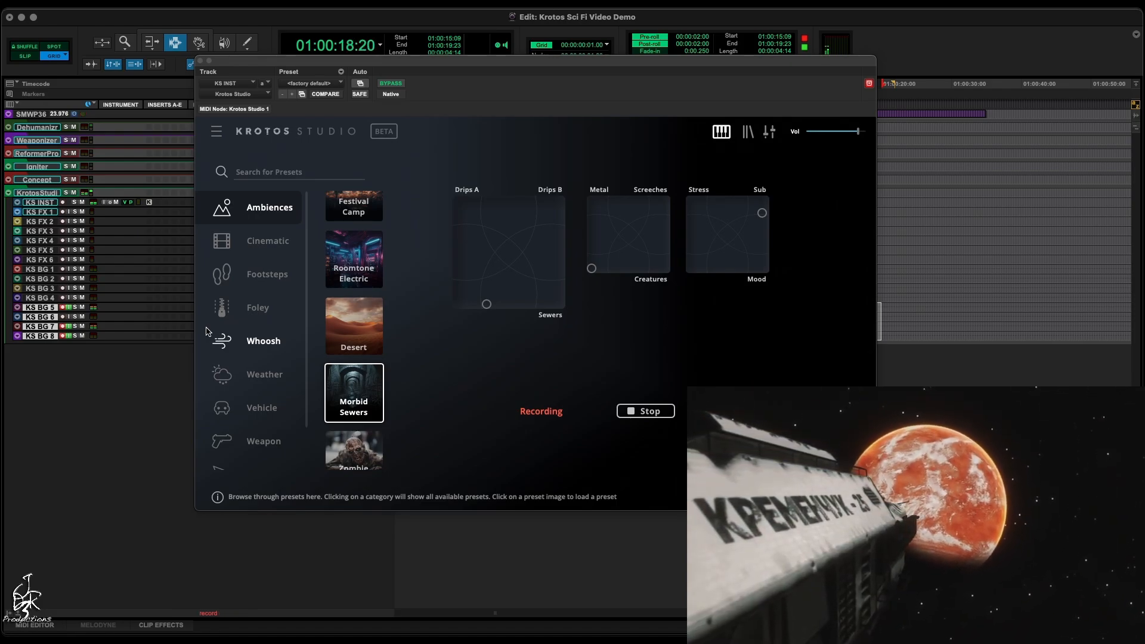
pyautogui.press('space')
pyautogui.click(663, 411)
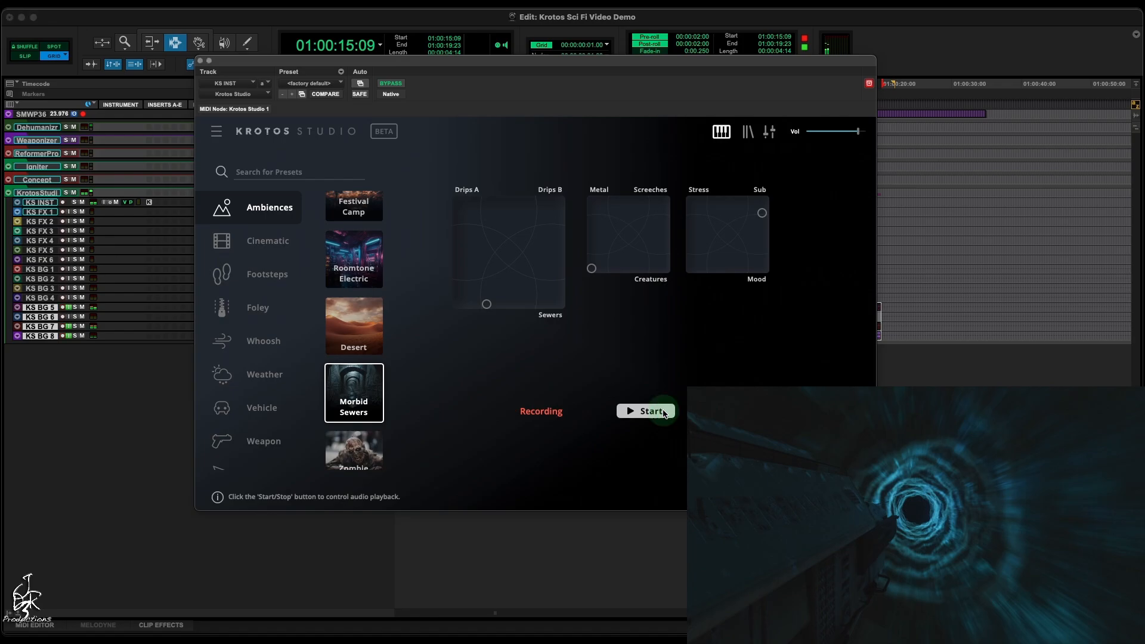
pyautogui.press('super+w')
# Select the next shot's range on KS BG 5, from 01:00:19:23 to 01:00:22:23
pyautogui.press('t')
pyautogui.press('t')
pyautogui.press('t')
pyautogui.press('t')
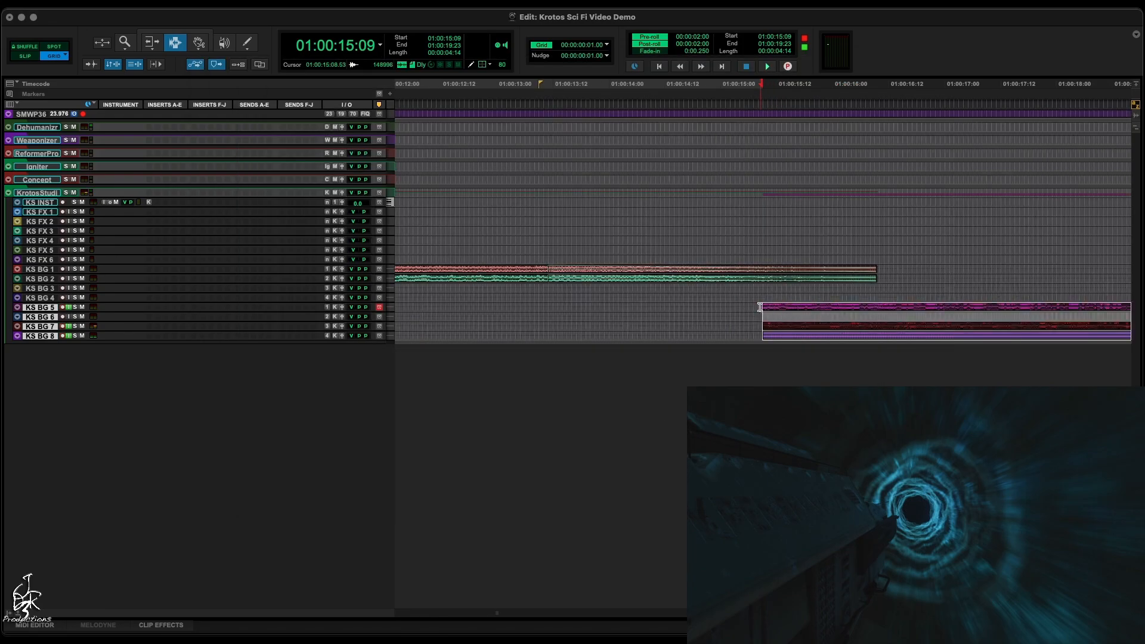
pyautogui.moveTo(827, 306); pyautogui.dragTo(869, 304)
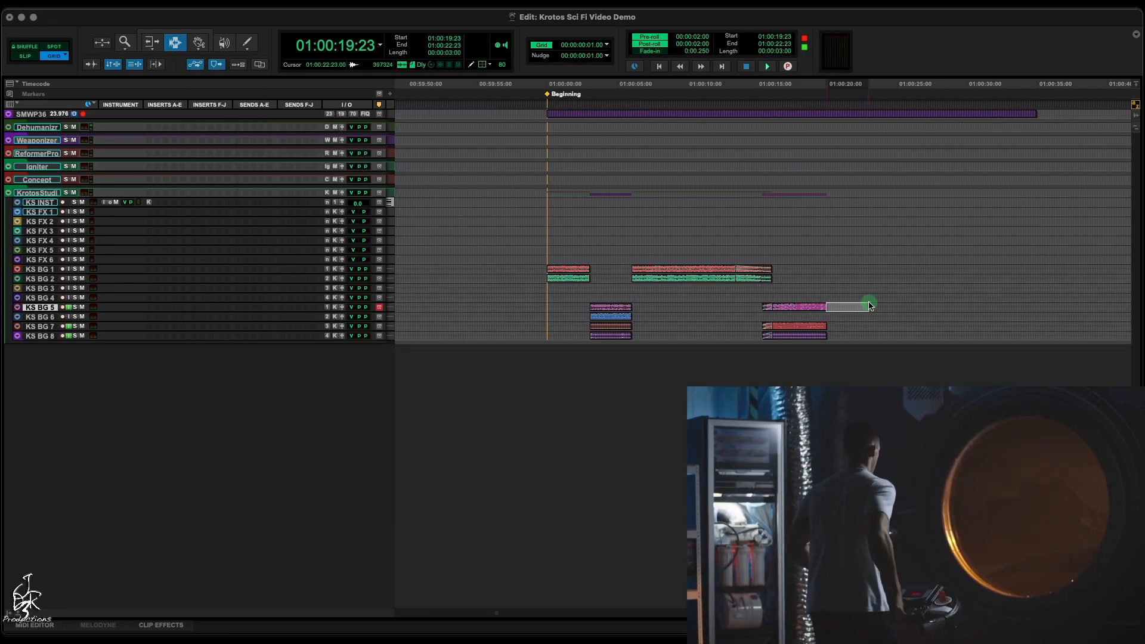
# Browse the Ambiences presets in the KS INST instance of Krotos Studio and close its window
pyautogui.press('ctrl+alt+super+w')
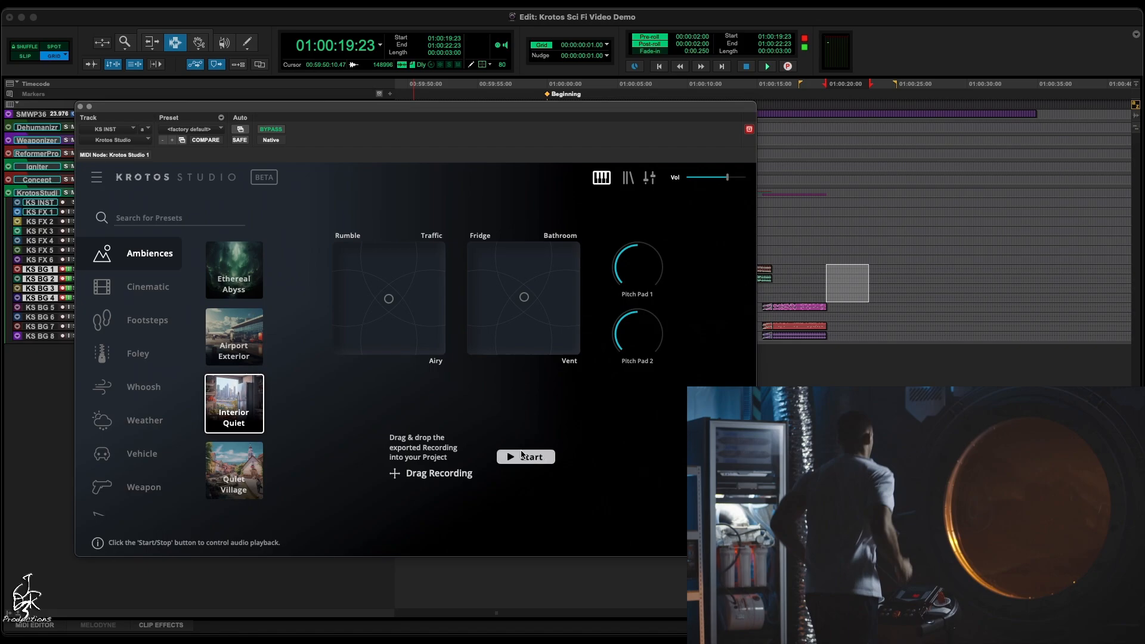
pyautogui.scroll(-10, 255, 356)
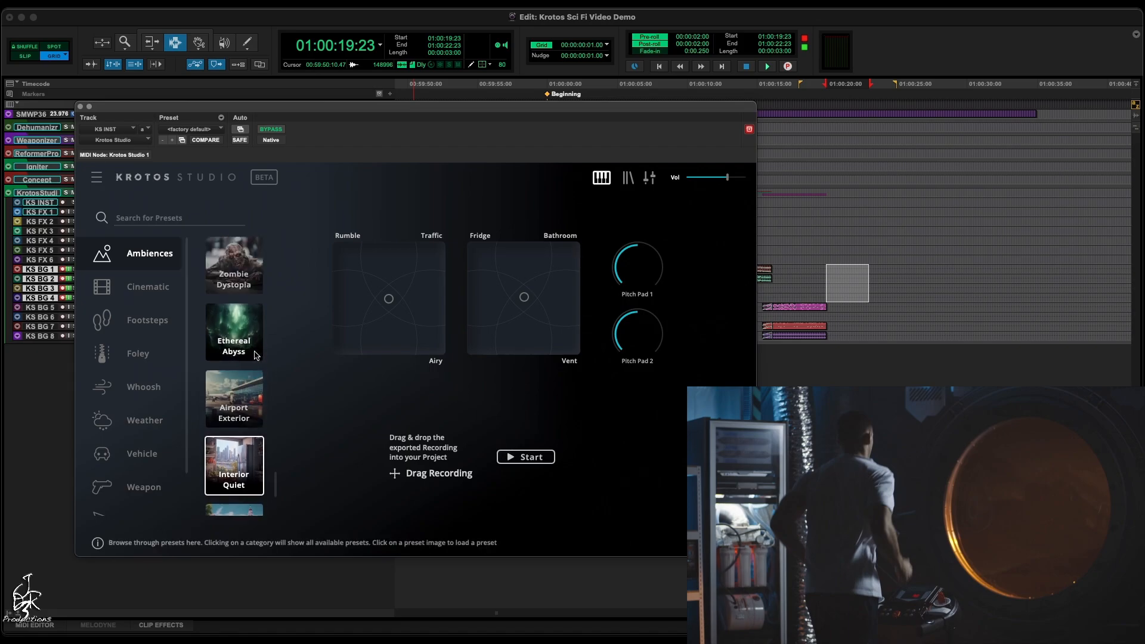
pyautogui.scroll(15, 255, 356)
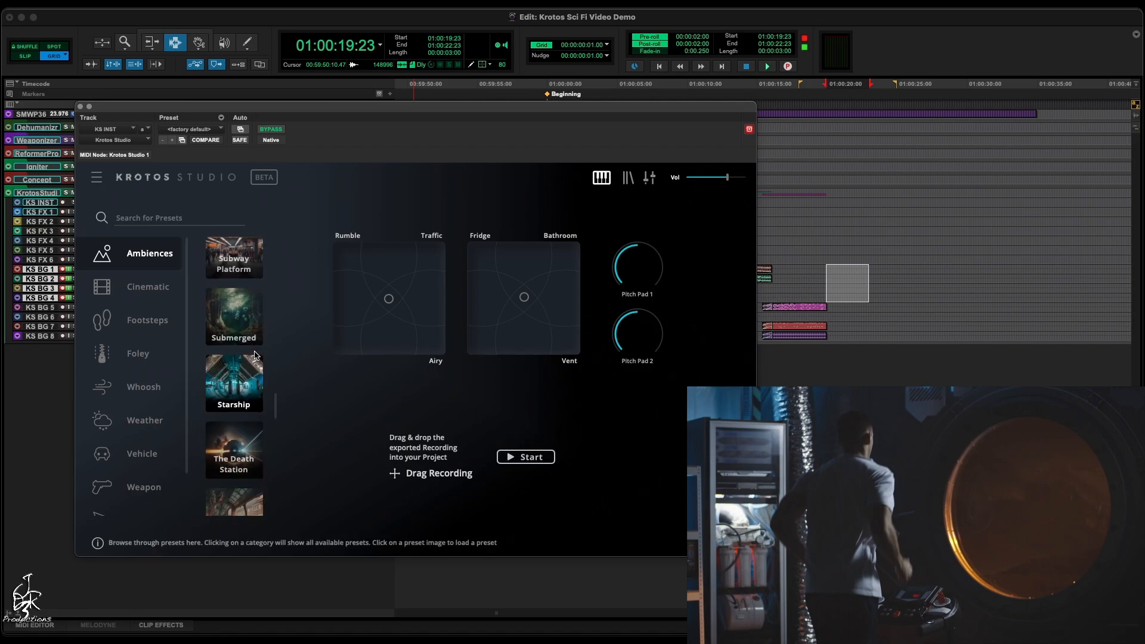
pyautogui.press('ctrl+alt+super+w')
# Open the AudioSuite version of Krotos Studio and move its window clear of the timeline selection
pyautogui.click(280, 2)
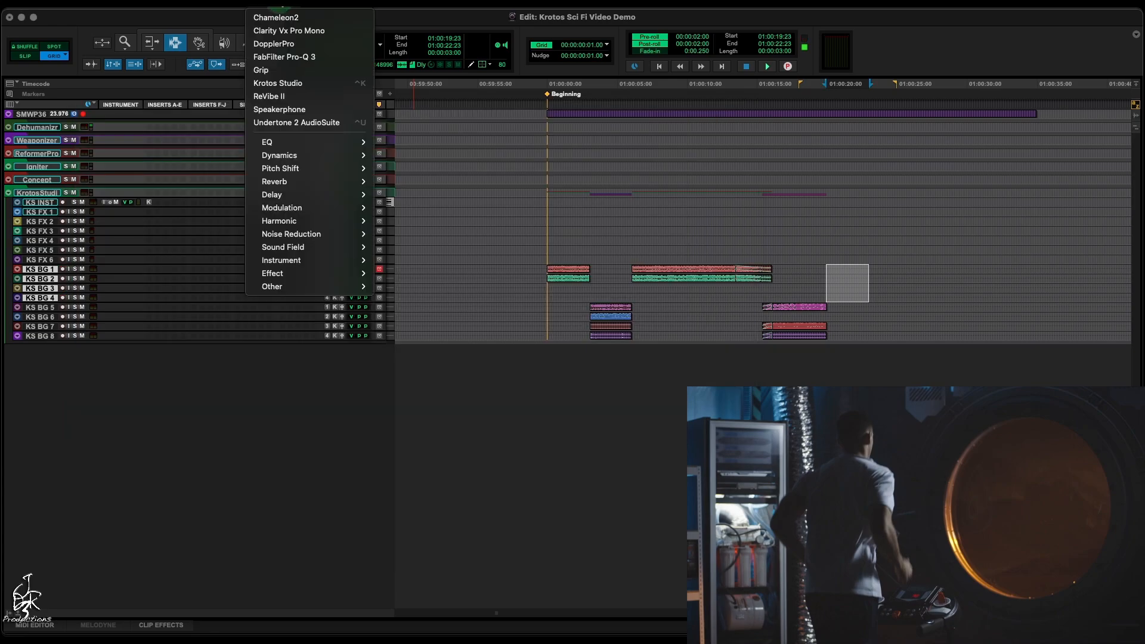
pyautogui.click(291, 87)
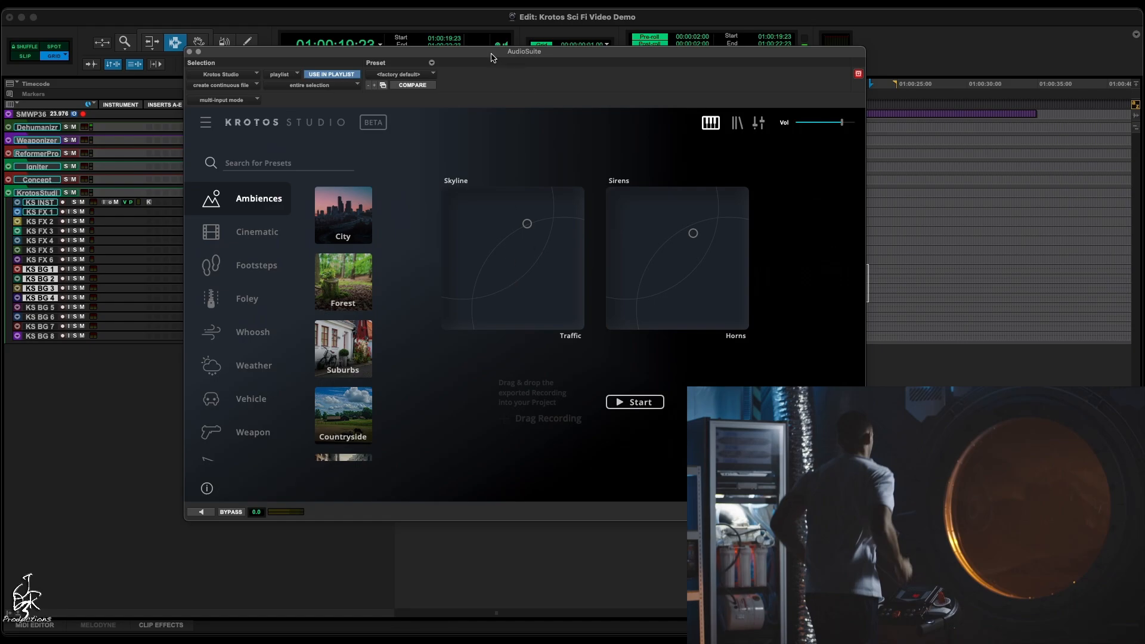
pyautogui.moveTo(491, 53); pyautogui.dragTo(392, 44)
# Move the timeline selection to KS BG 1 only and load the Hospital Room ambience in the AudioSuite Krotos Studio
pyautogui.press(';')
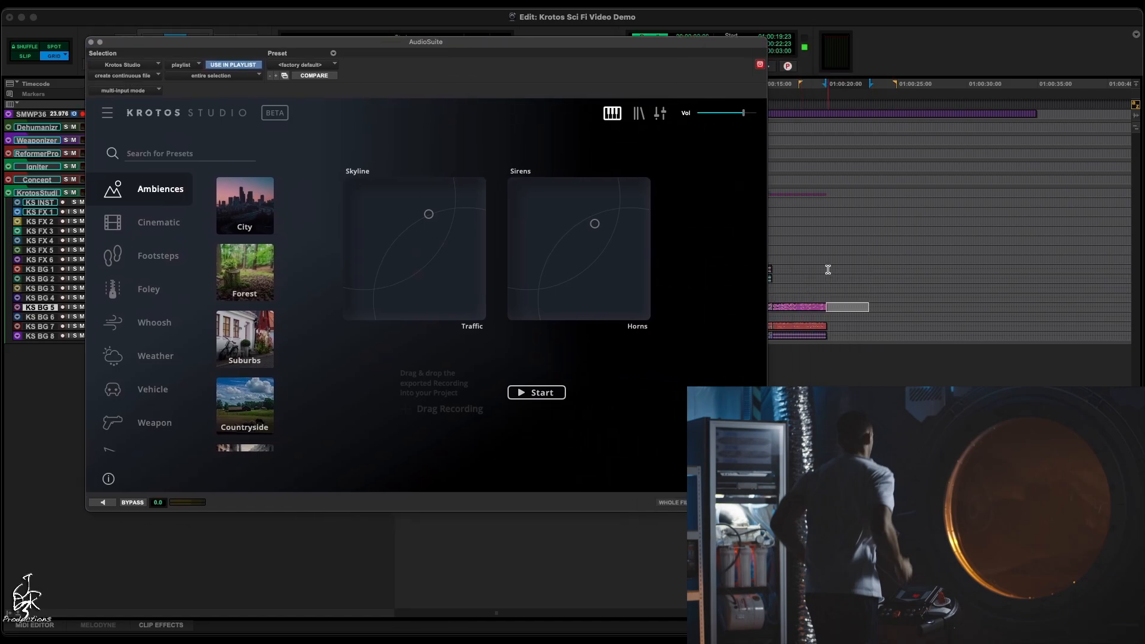
pyautogui.press('p')
pyautogui.press('p')
pyautogui.press('p')
pyautogui.press('p')
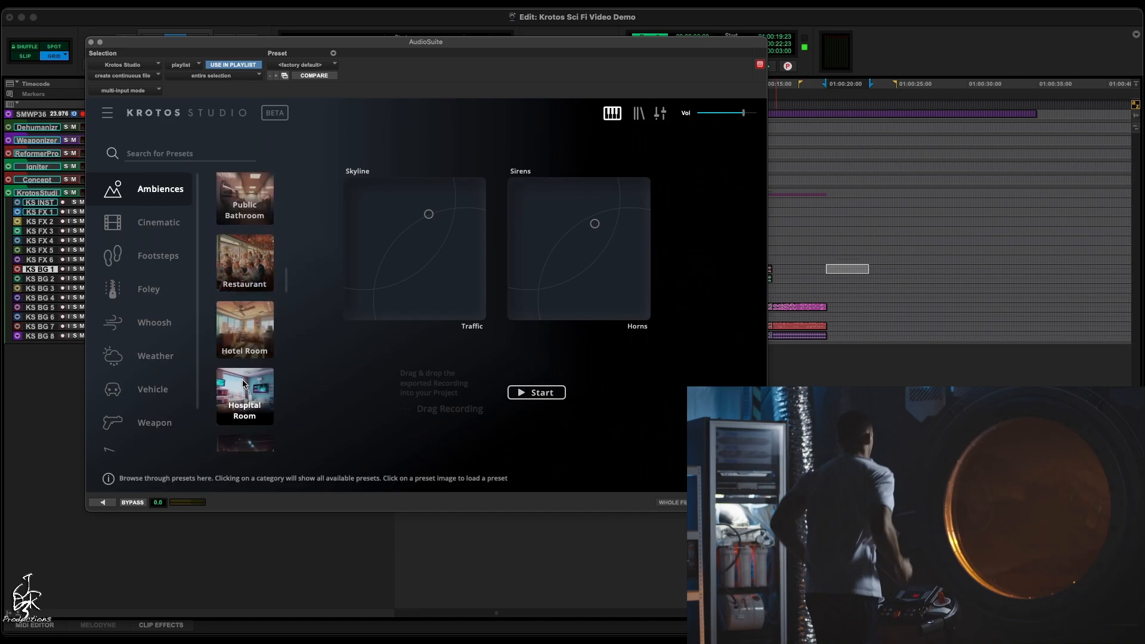
pyautogui.click(243, 384)
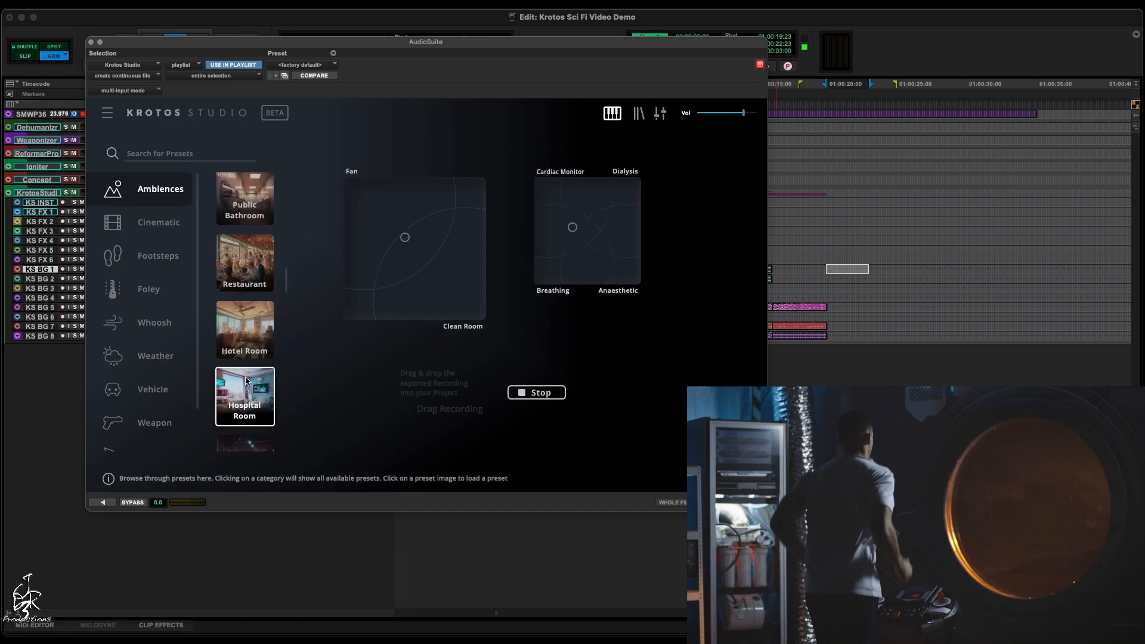
# Preview the Hospital Room ambience, shift its equipment pad towards Dialysis, and render it onto KS BG 1
pyautogui.click(102, 503)
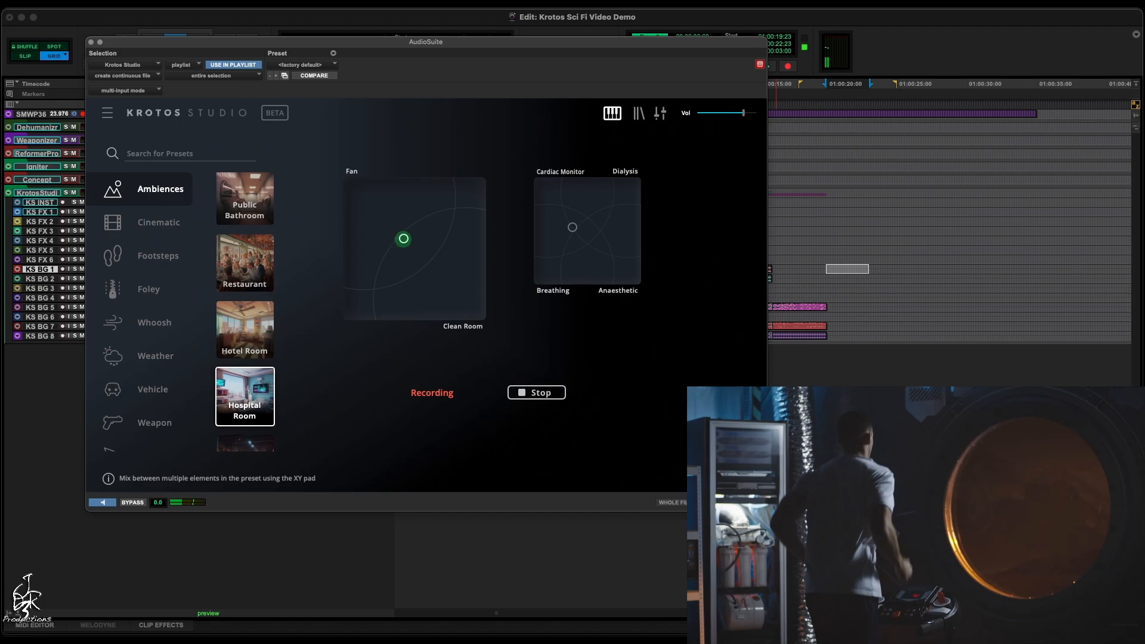
pyautogui.moveTo(403, 239); pyautogui.dragTo(396, 254)
pyautogui.click(610, 189)
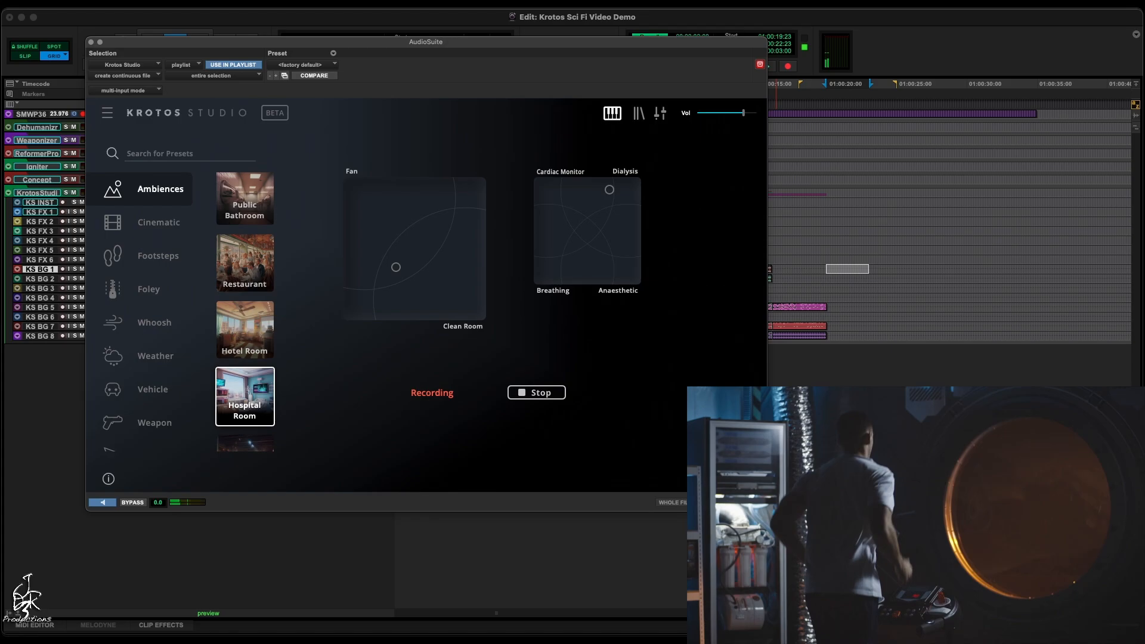
# Load the Basement ambience, adjust its Air/Generator and Water Pipes/Washing Machine mix, and render it onto KS BG 2
pyautogui.click(262, 329)
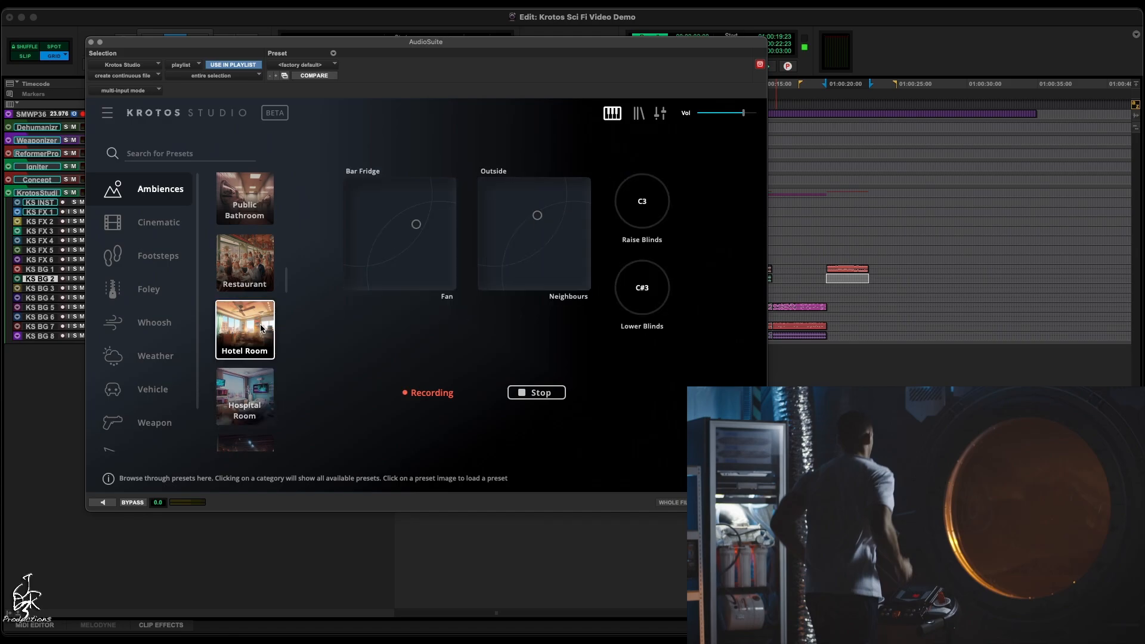
pyautogui.scroll(5, 262, 329)
pyautogui.click(245, 256)
pyautogui.click(105, 504)
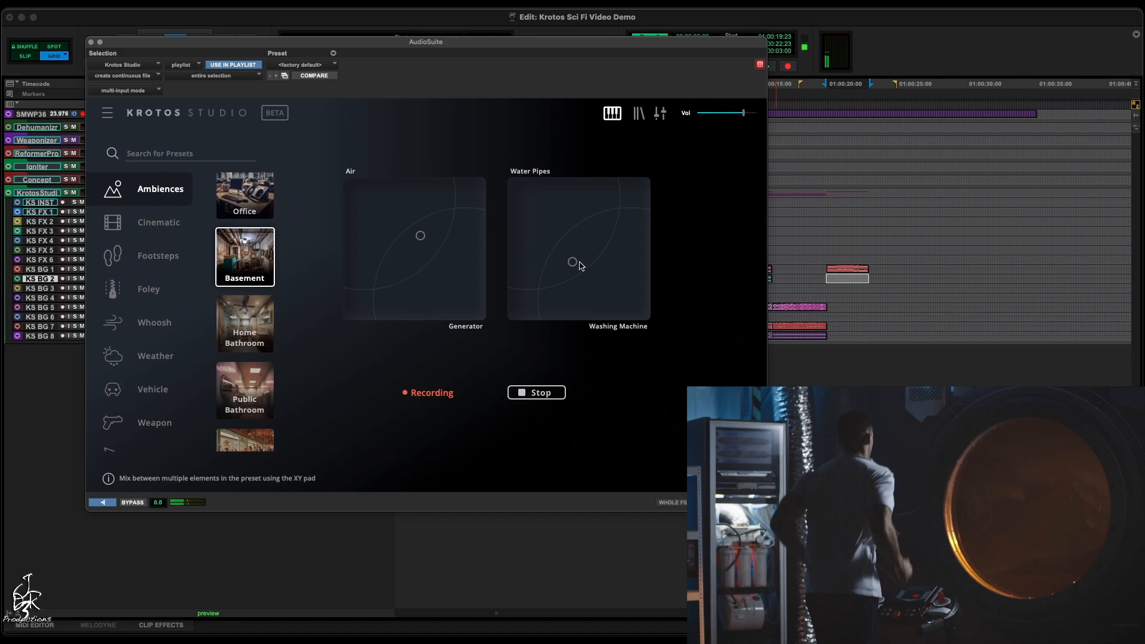
pyautogui.moveTo(574, 265)
pyautogui.mouseDown()
pyautogui.moveTo(564, 286)
pyautogui.moveTo(620, 299)
pyautogui.moveTo(594, 283)
pyautogui.mouseUp()
pyautogui.hotkey('alt', 'shift', 'r')
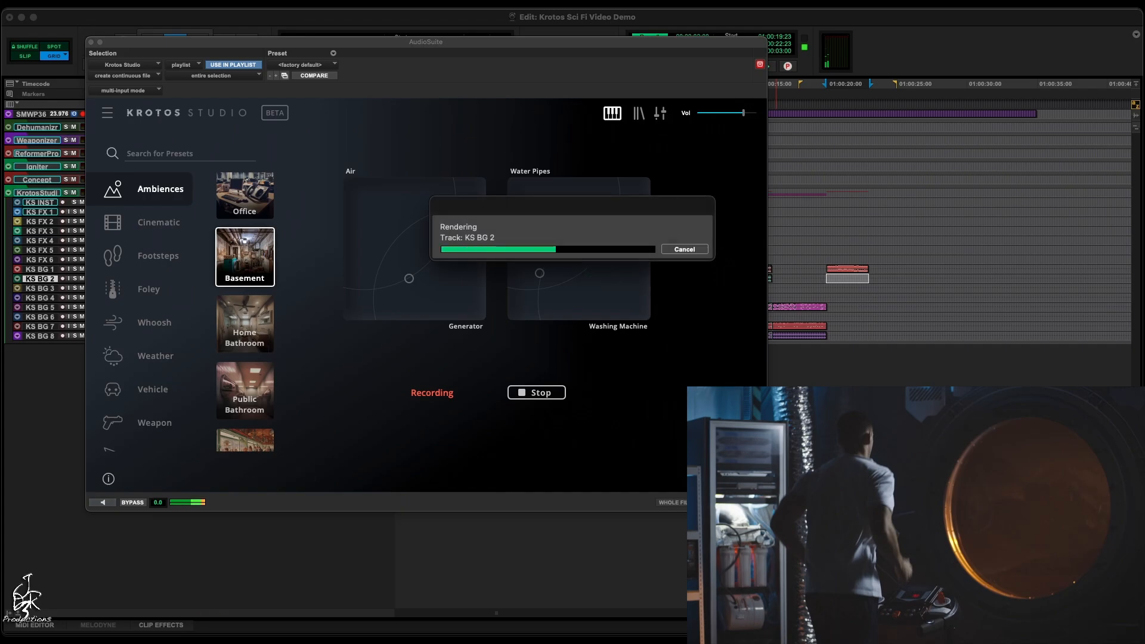
pyautogui.click(91, 43)
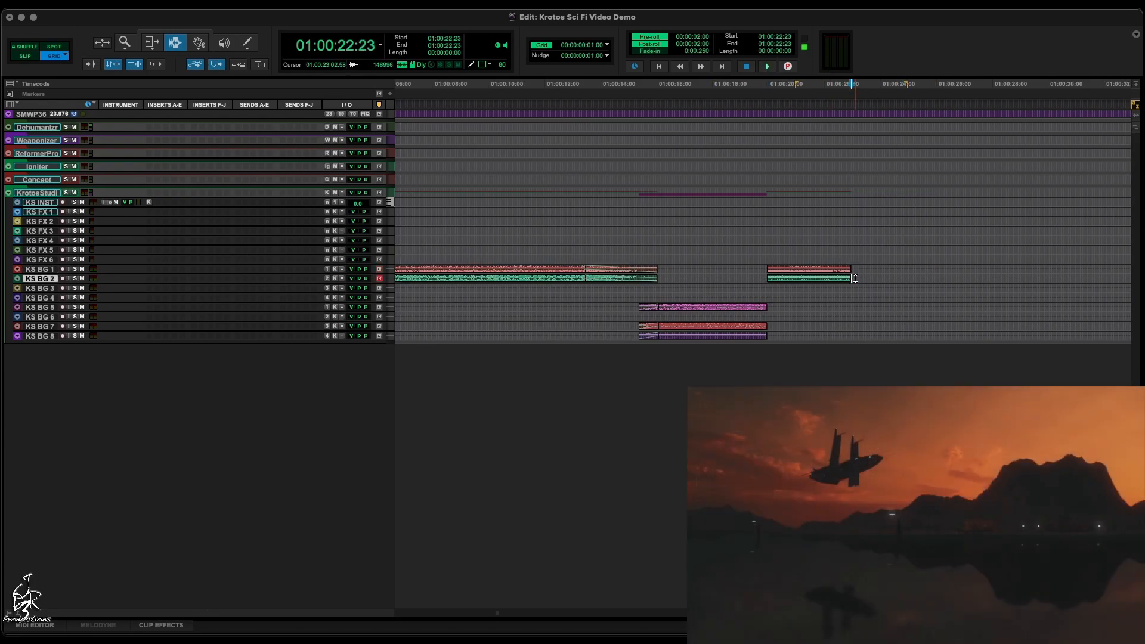
# Load the Desert ambience on KS INST and record-enable KS BG 5 to KS BG 8 for the range 01:00:22:23 to 01:00:28:23
pyautogui.moveTo(856, 279); pyautogui.dragTo(905, 277)
pyautogui.click(339, 187)
pyautogui.write('de')
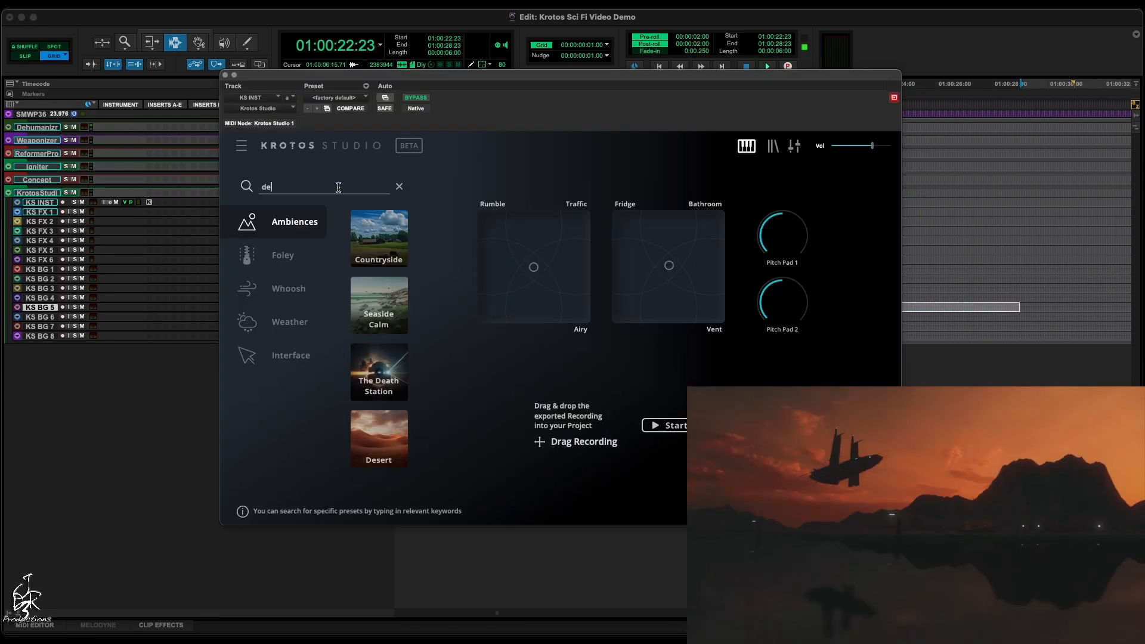
pyautogui.write('se')
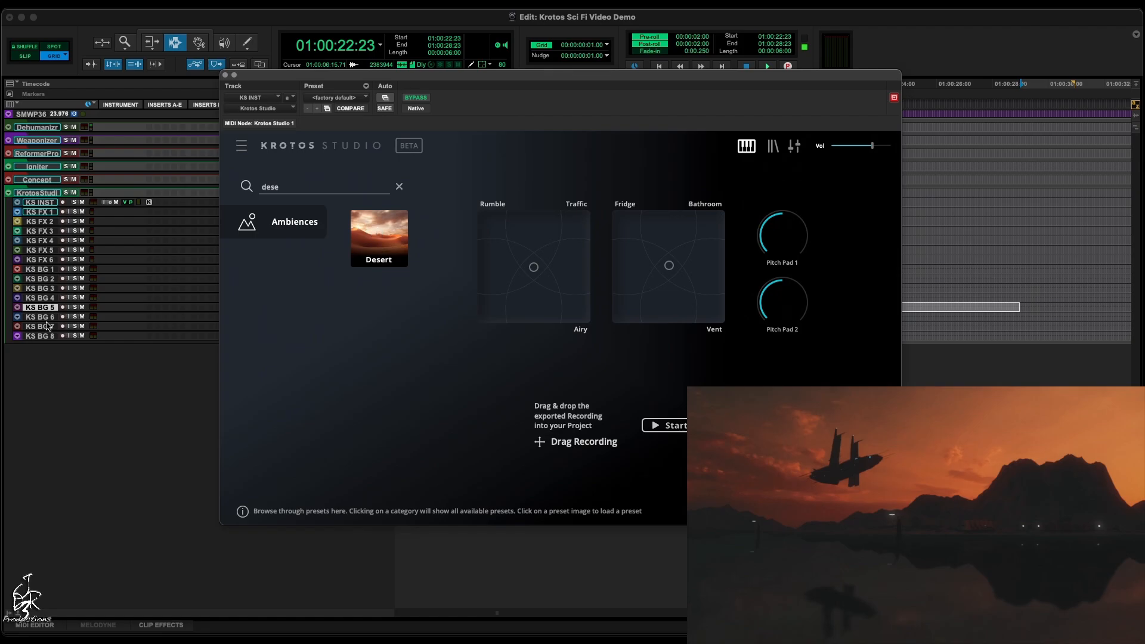
pyautogui.click(379, 239)
pyautogui.keyDown('shift'); pyautogui.click(47, 336); pyautogui.keyUp('shift')
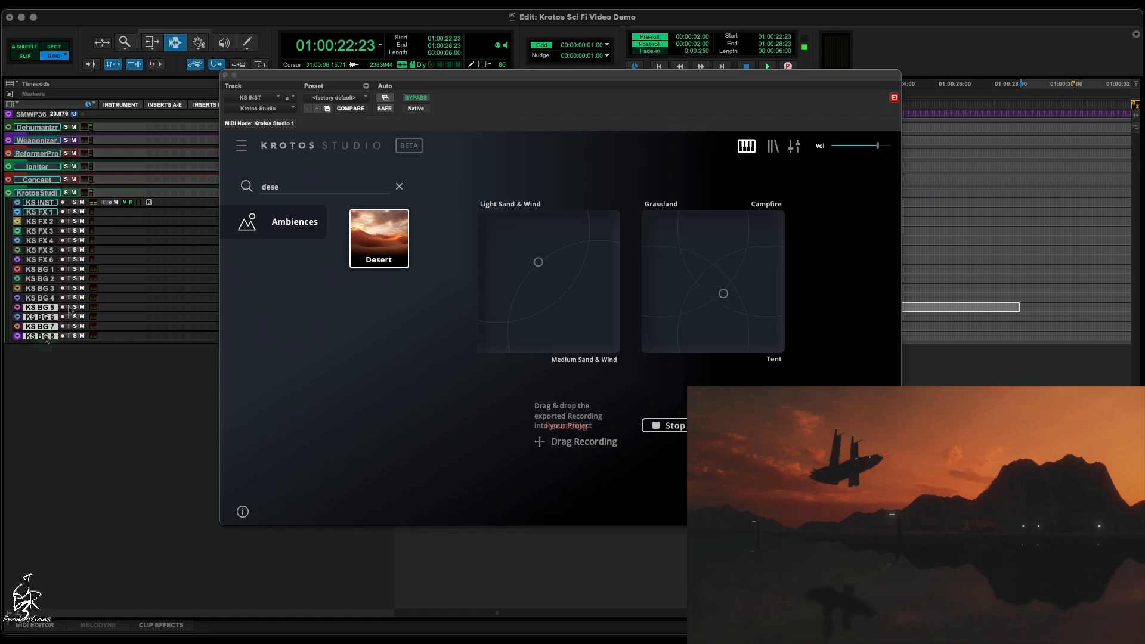
pyautogui.keyDown('alt'); pyautogui.keyDown('shift'); pyautogui.click(63, 307); pyautogui.keyUp('shift'); pyautogui.keyUp('alt')
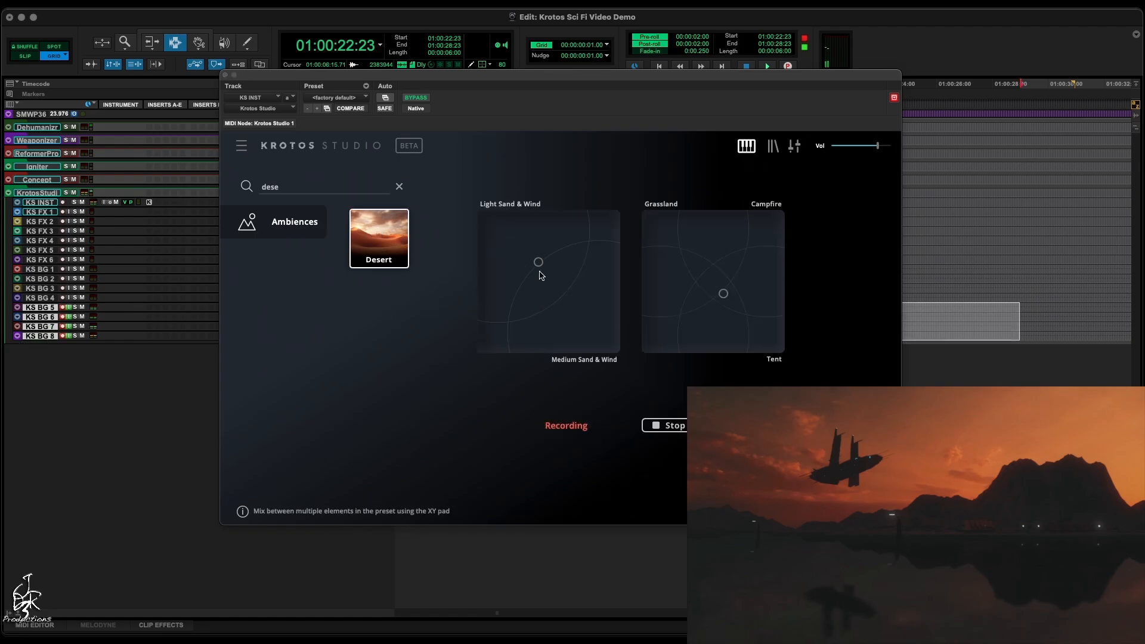
# Record the Desert ambience with its second pad pulled away from Campfire and Tent, and move the recorded clip to KS BG 4
pyautogui.moveTo(538, 260); pyautogui.dragTo(548, 284)
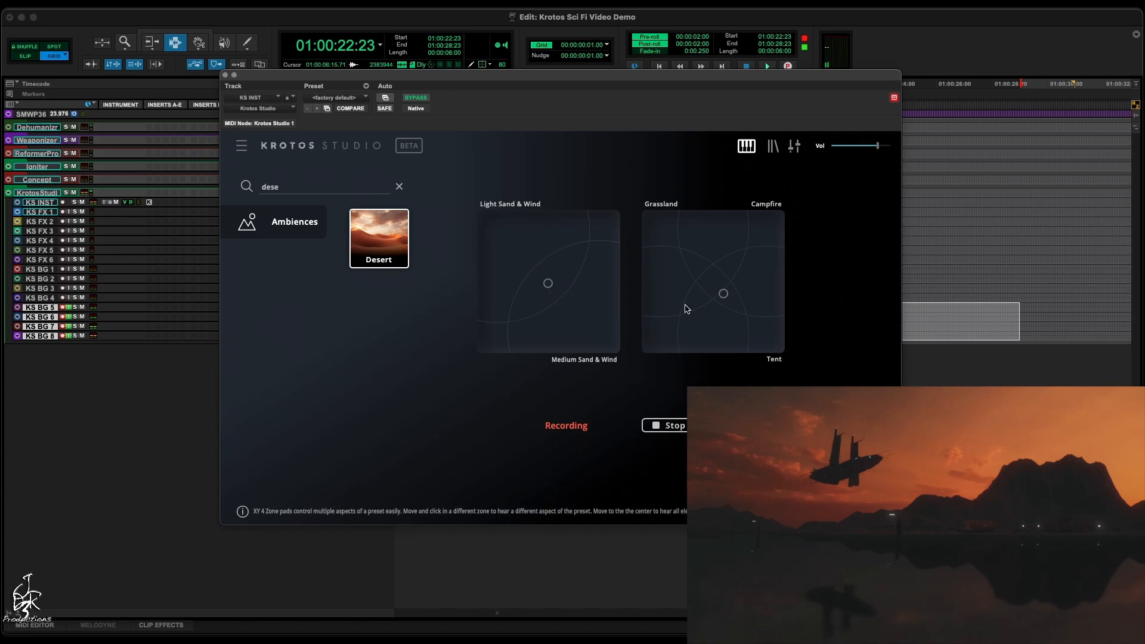
pyautogui.moveTo(719, 302); pyautogui.dragTo(647, 348)
pyautogui.moveTo(548, 283)
pyautogui.mouseDown()
pyautogui.moveTo(565, 301)
pyautogui.moveTo(531, 254)
pyautogui.moveTo(534, 287)
pyautogui.mouseUp()
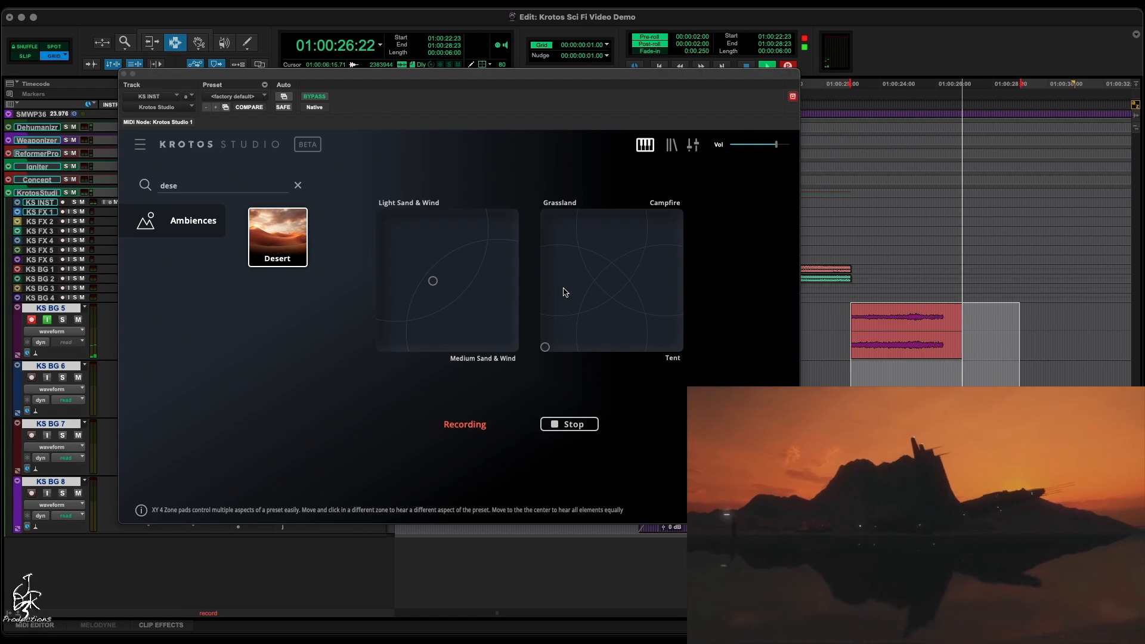
pyautogui.press('space')
pyautogui.moveTo(978, 299); pyautogui.dragTo(977, 297)
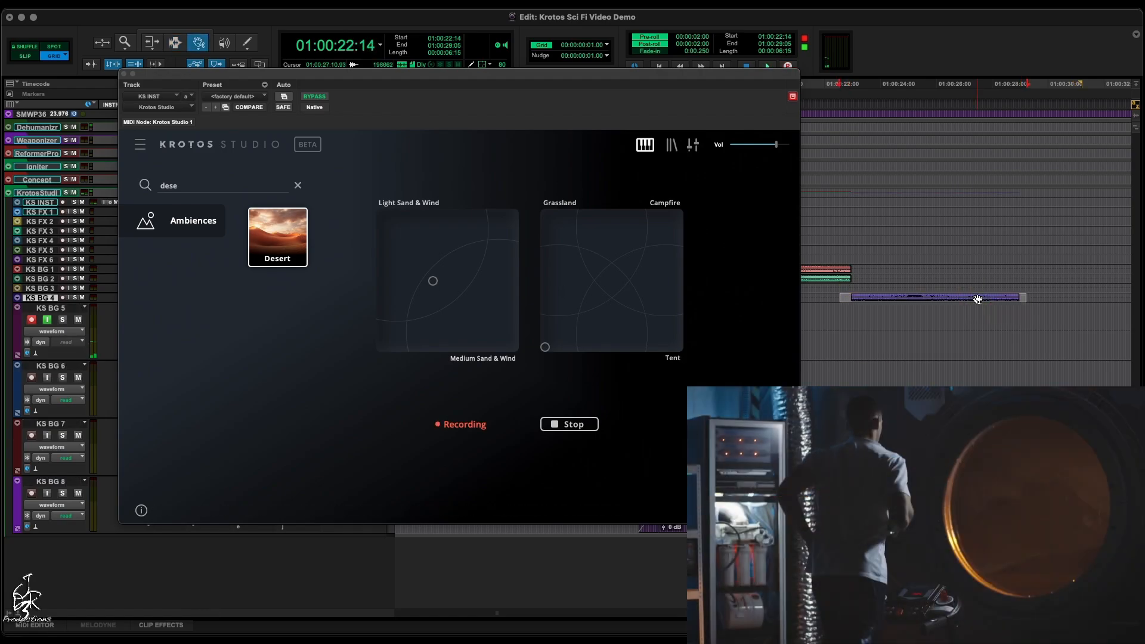
# Clear the preset search, load the Ethereal Abyss ambience, and record it onto KS BG 5 to KS BG 8
pyautogui.click(297, 186)
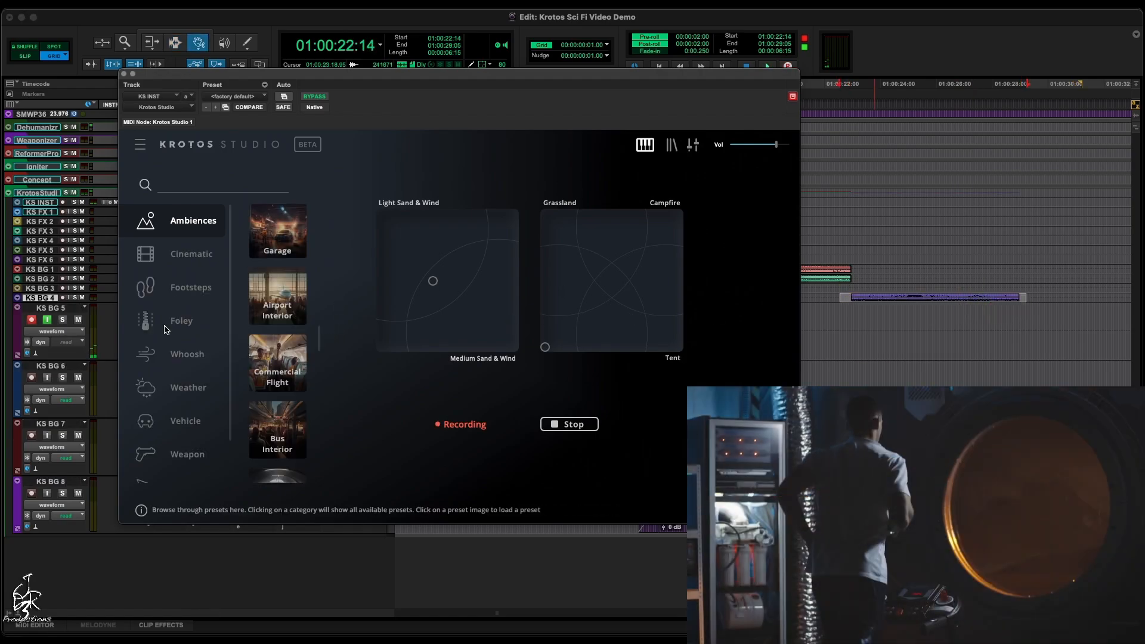
pyautogui.click(139, 355)
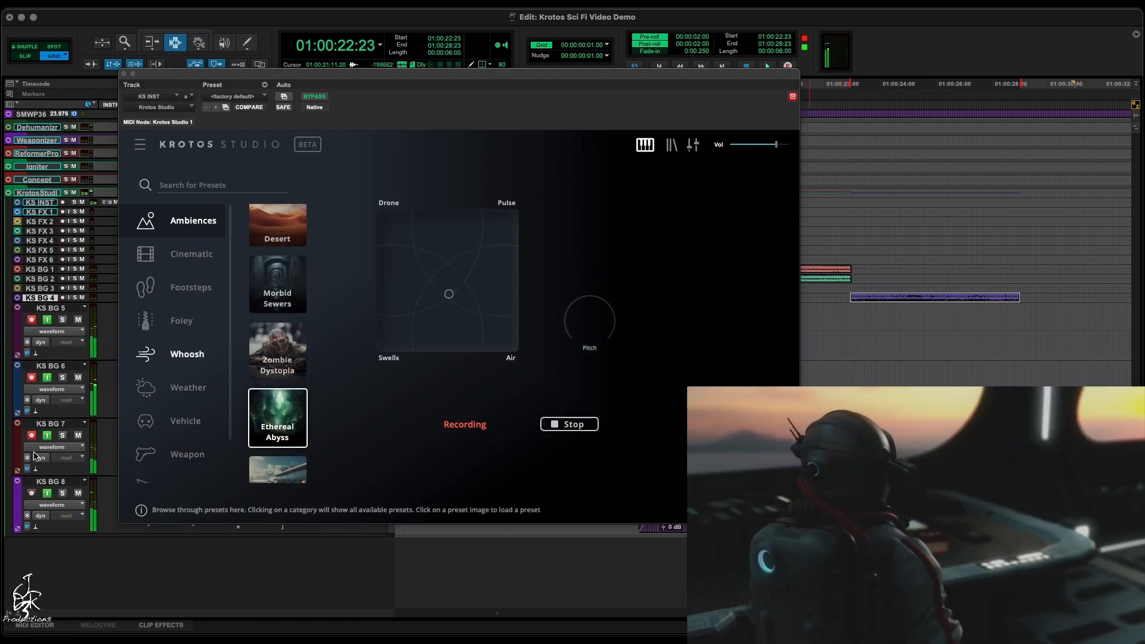
pyautogui.click(143, 446)
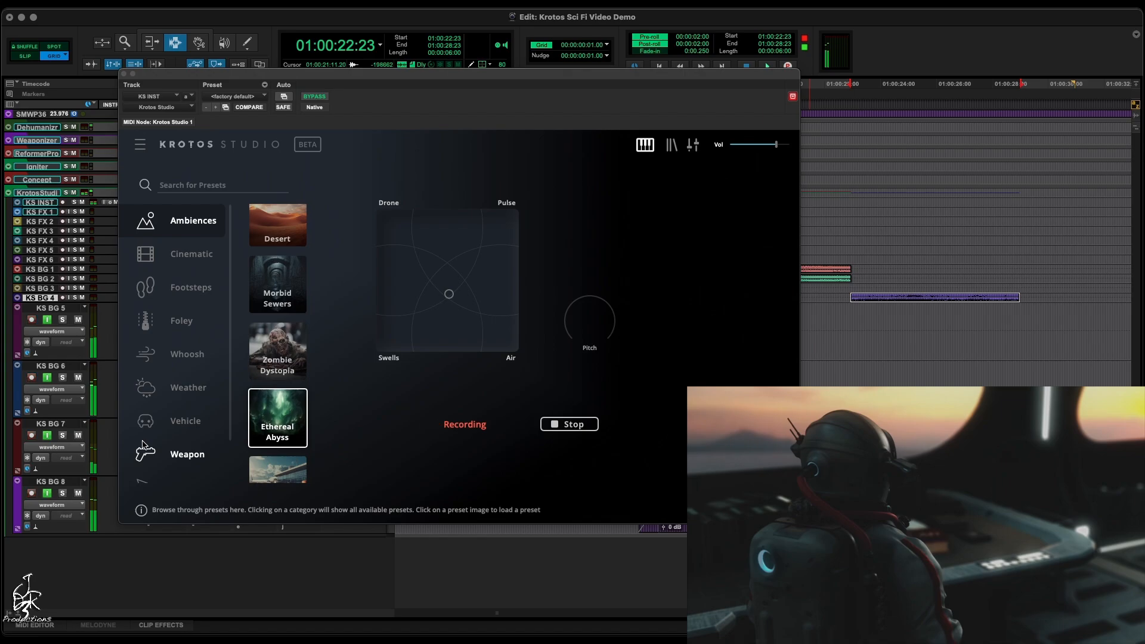
pyautogui.press('super+space')
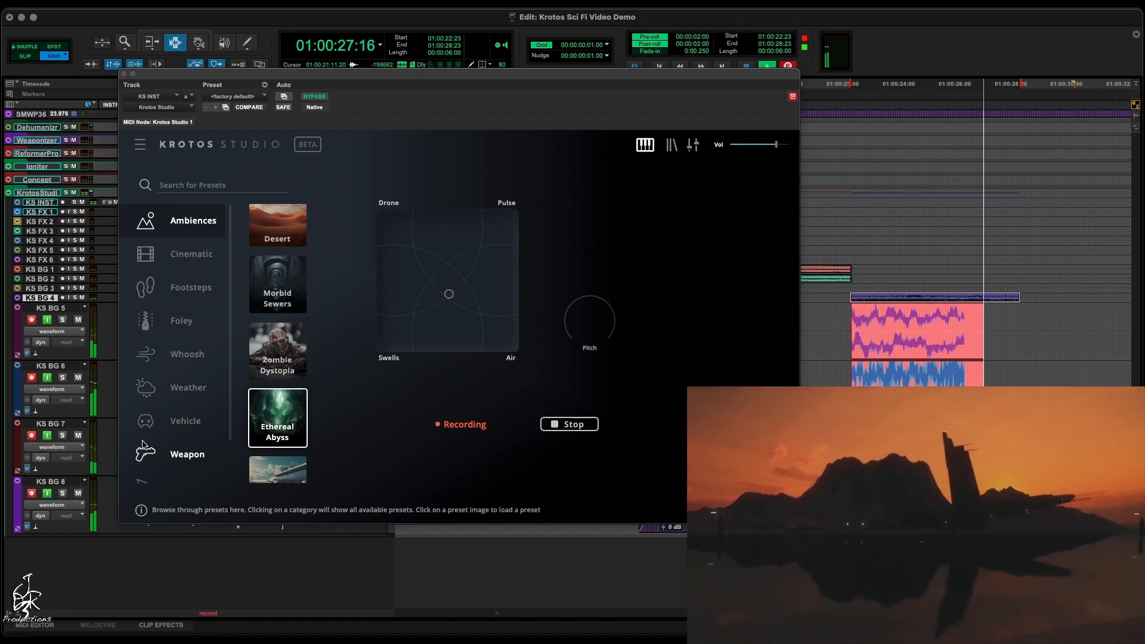
pyautogui.press('space')
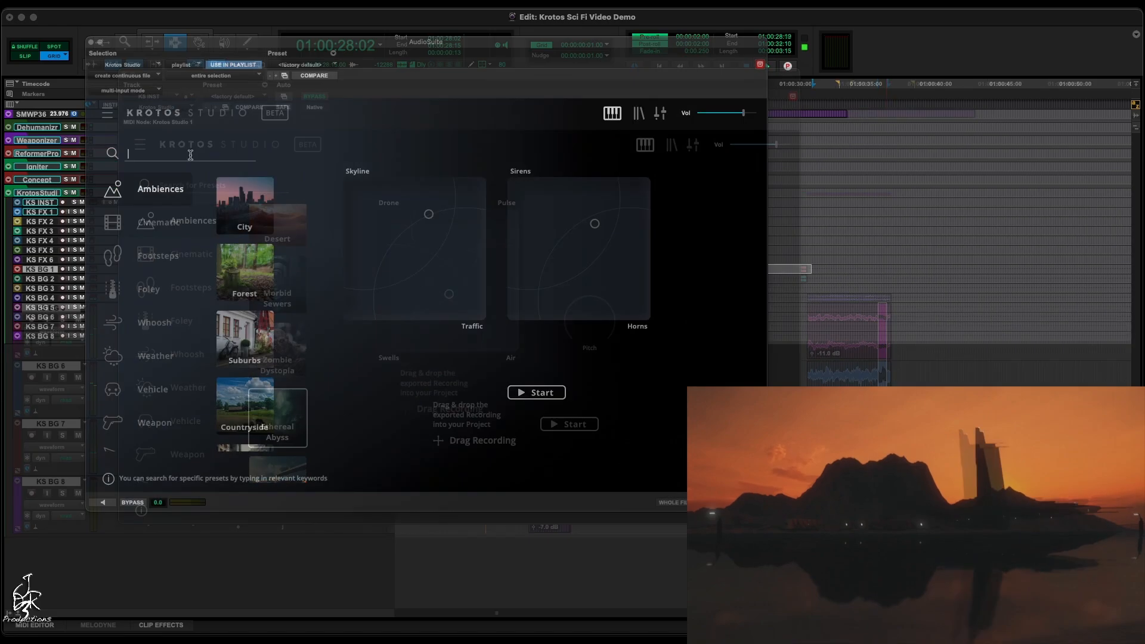
# Find the Starship ambience, adjust its pads, and render it onto KS BG 1 from 01:00:28:19 to 01:00:32:10
pyautogui.write('sta')
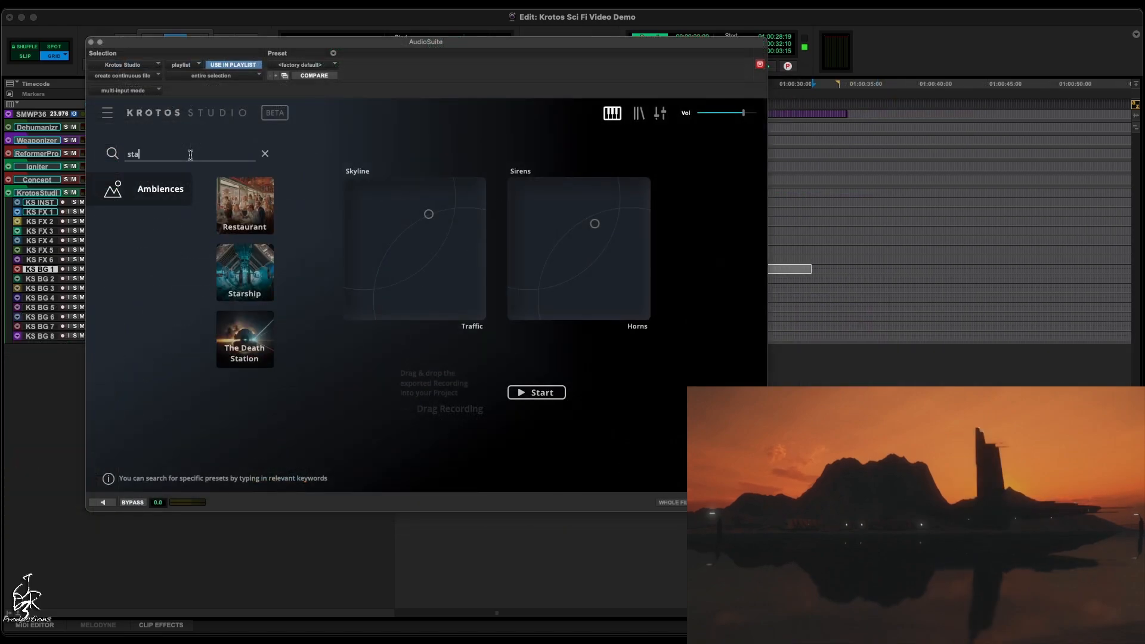
pyautogui.click(249, 273)
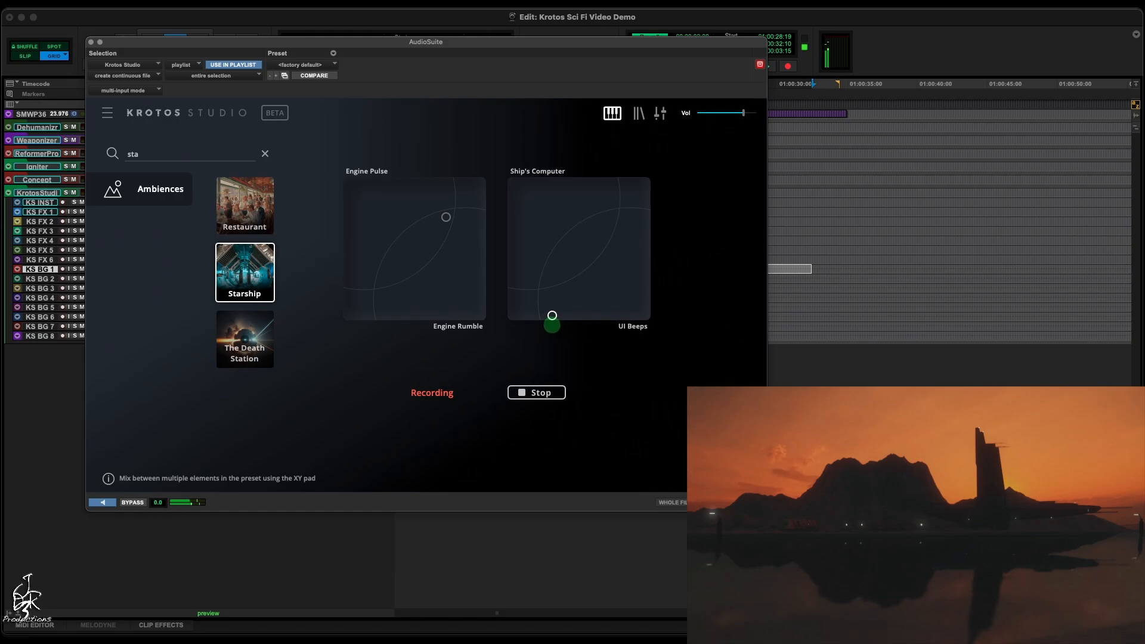
pyautogui.moveTo(549, 316); pyautogui.dragTo(546, 315)
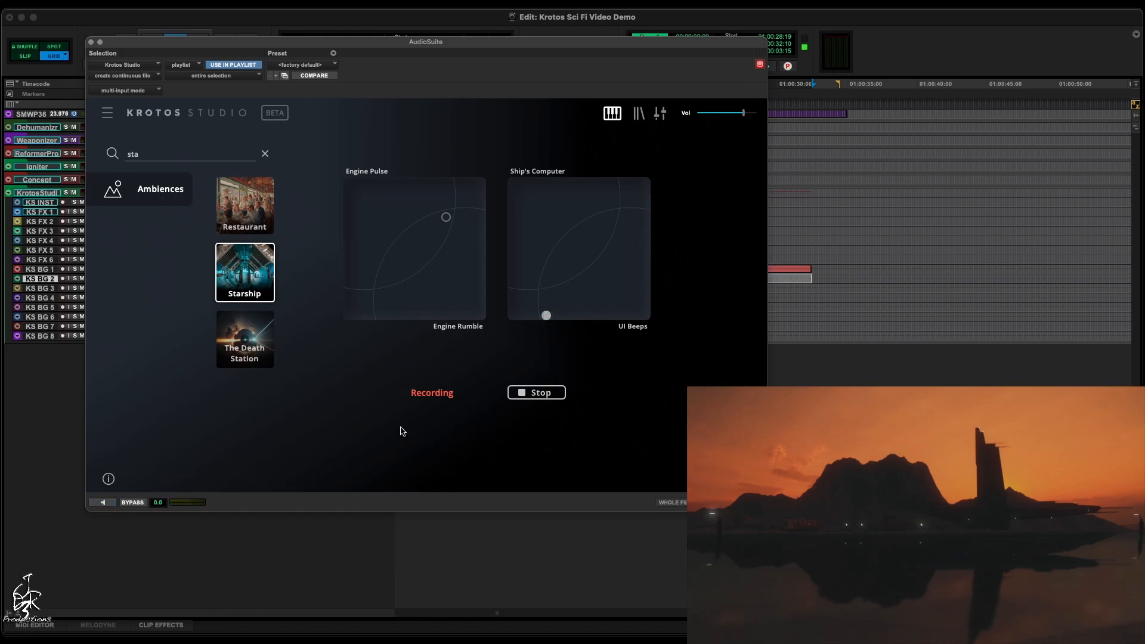
# Render The Death Station ambience onto KS BG 2 and the Basement ambience onto KS BG 3 over the same range
pyautogui.click(249, 339)
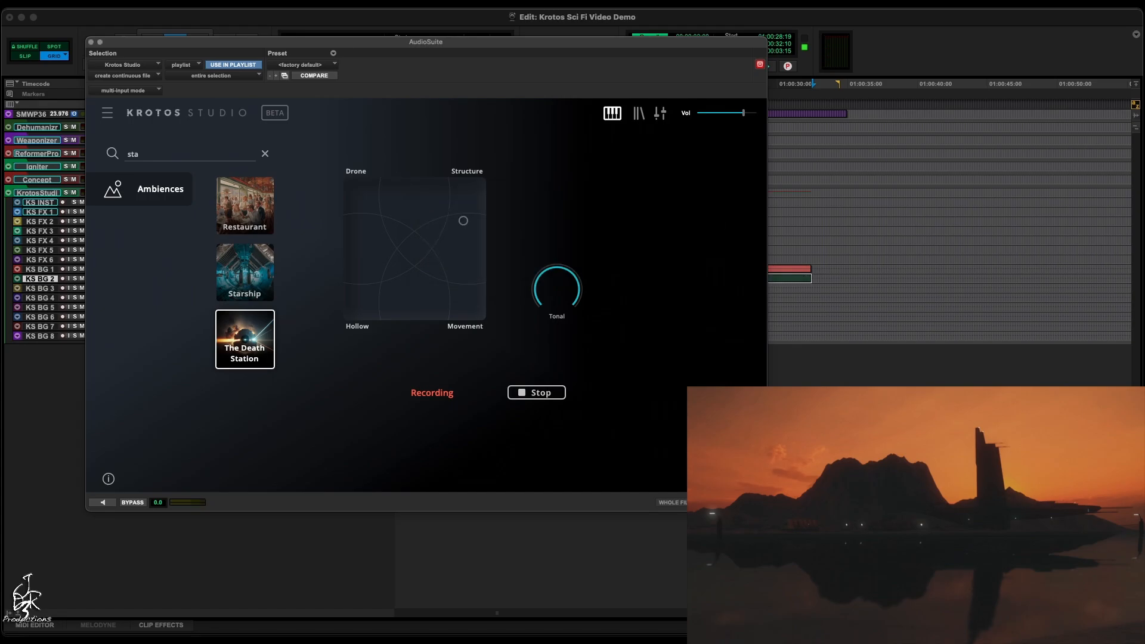
pyautogui.press('BackSpace')
pyautogui.press('BackSpace')
pyautogui.press('BackSpace')
pyautogui.write('bas')
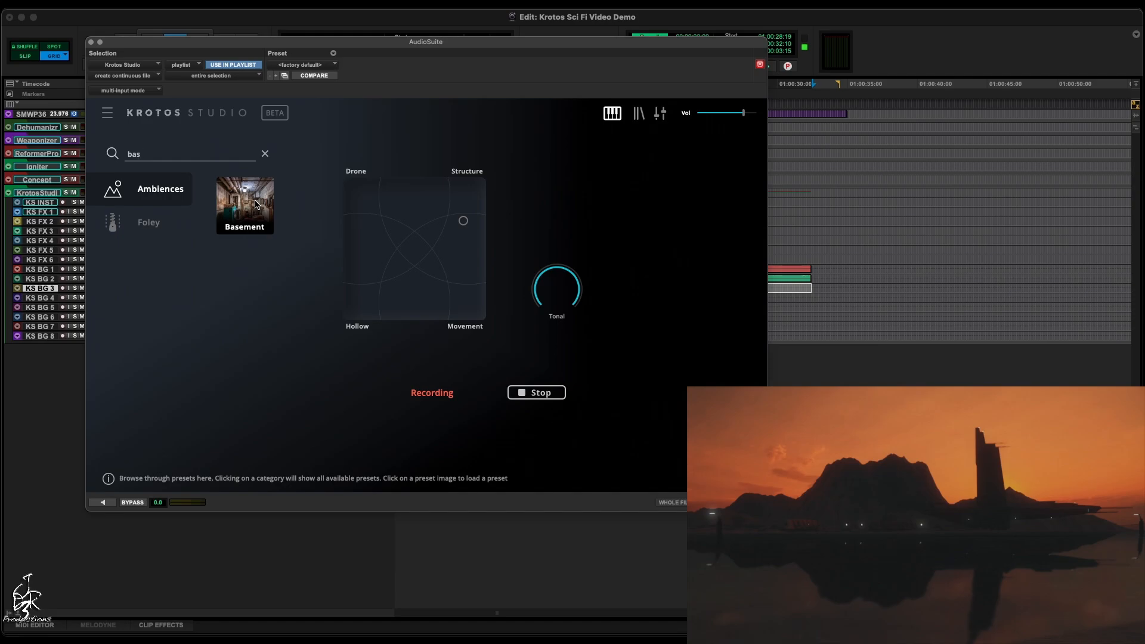
pyautogui.click(255, 204)
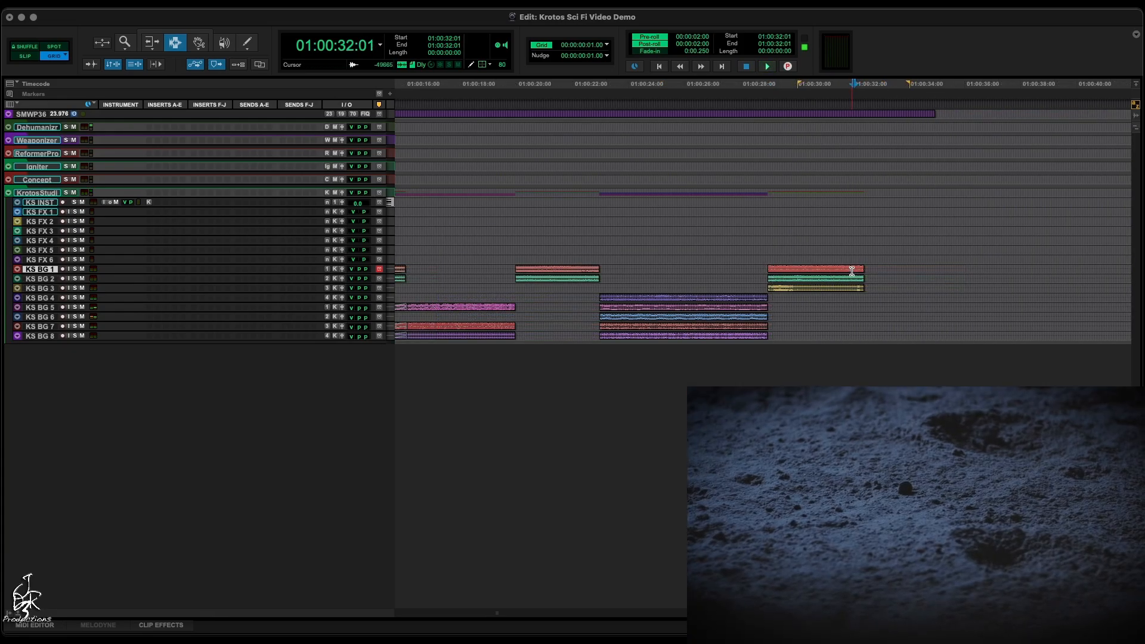
# Load the Desert ambience, adjust both of its pads, and render it onto KS BG 4 from 01:00:32:00 to 01:00:34:23
pyautogui.moveTo(851, 271); pyautogui.dragTo(916, 269)
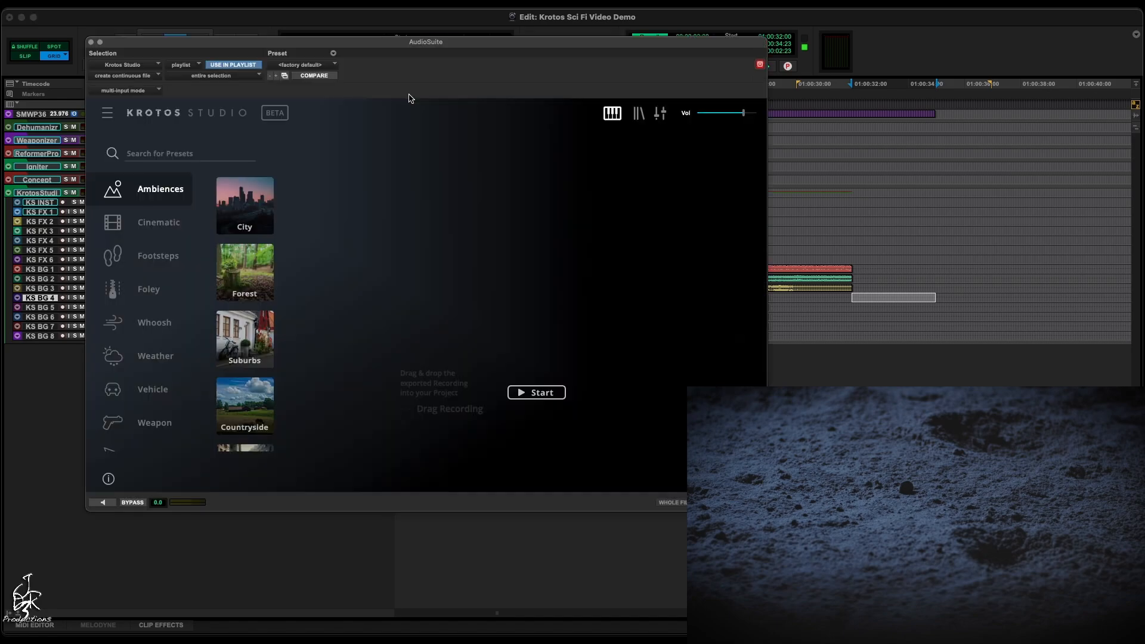
pyautogui.click(261, 275)
pyautogui.click(179, 153)
pyautogui.write('des')
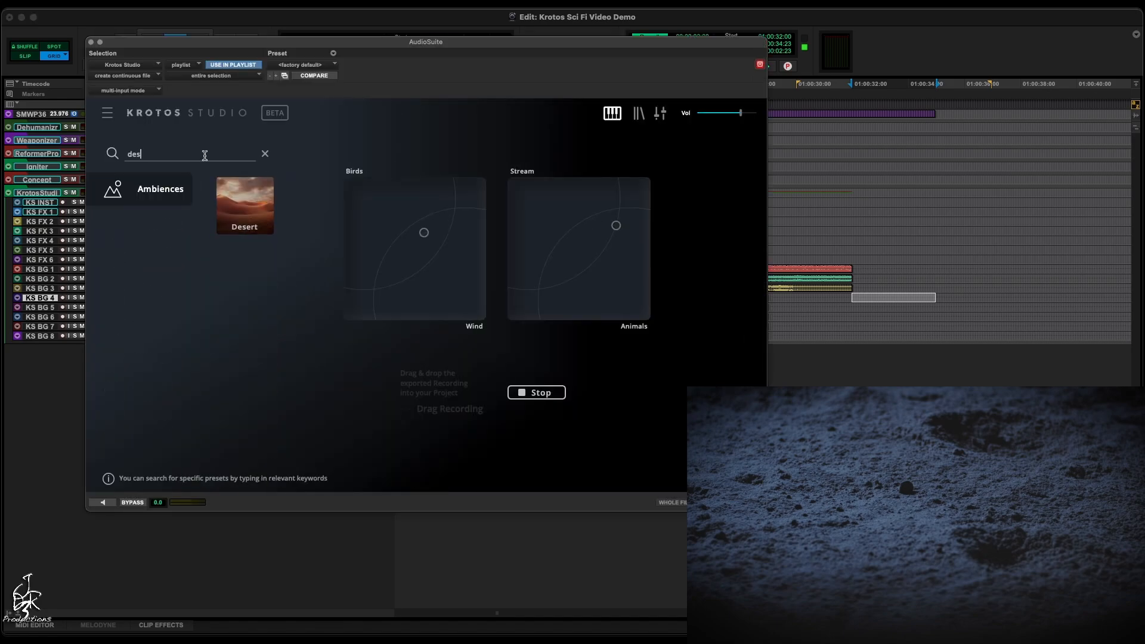
pyautogui.click(251, 195)
pyautogui.click(518, 283)
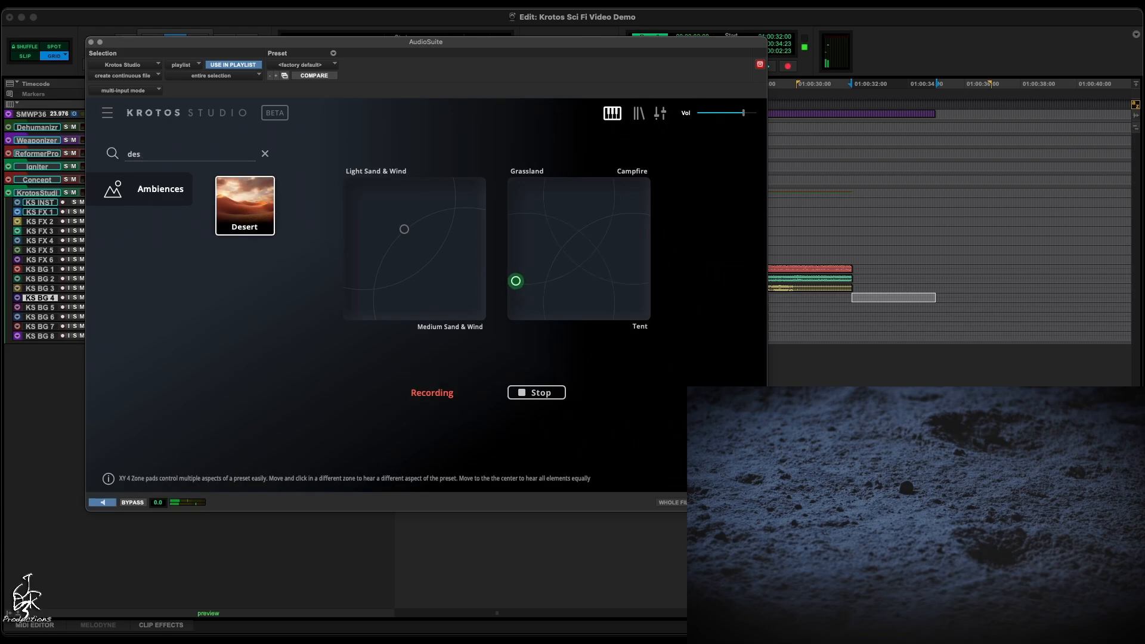
pyautogui.moveTo(404, 231); pyautogui.dragTo(381, 245)
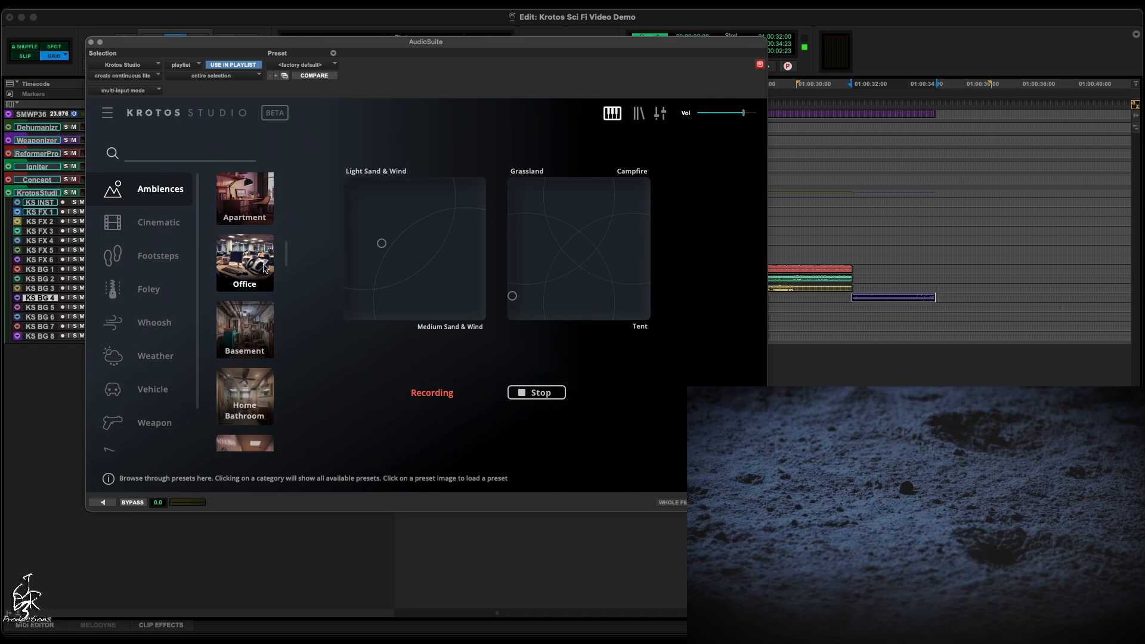
# Render another ambience onto KS BG 5 for the final shot and return the edit cursor to 01:00:00:00
pyautogui.scroll(-2, 263, 269)
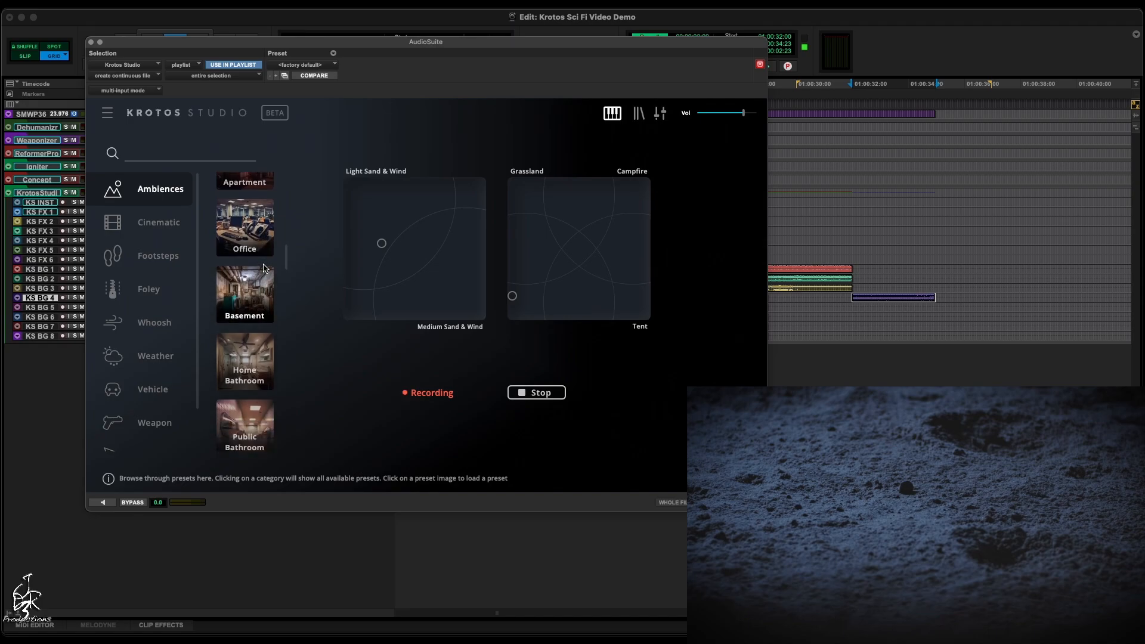
pyautogui.write(';')
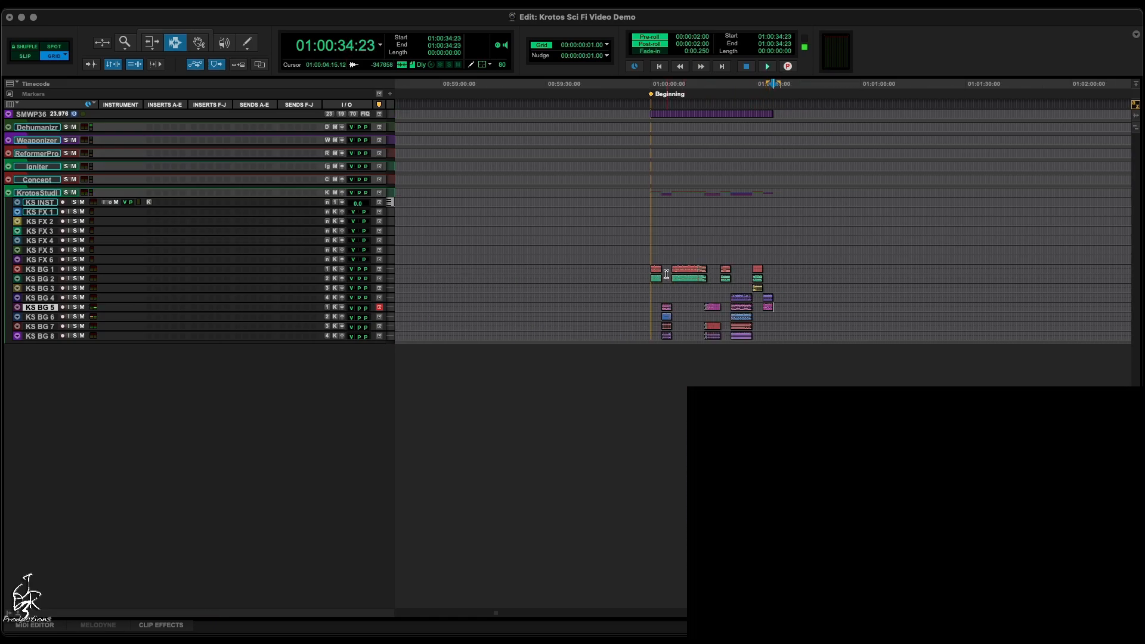
pyautogui.click(656, 276)
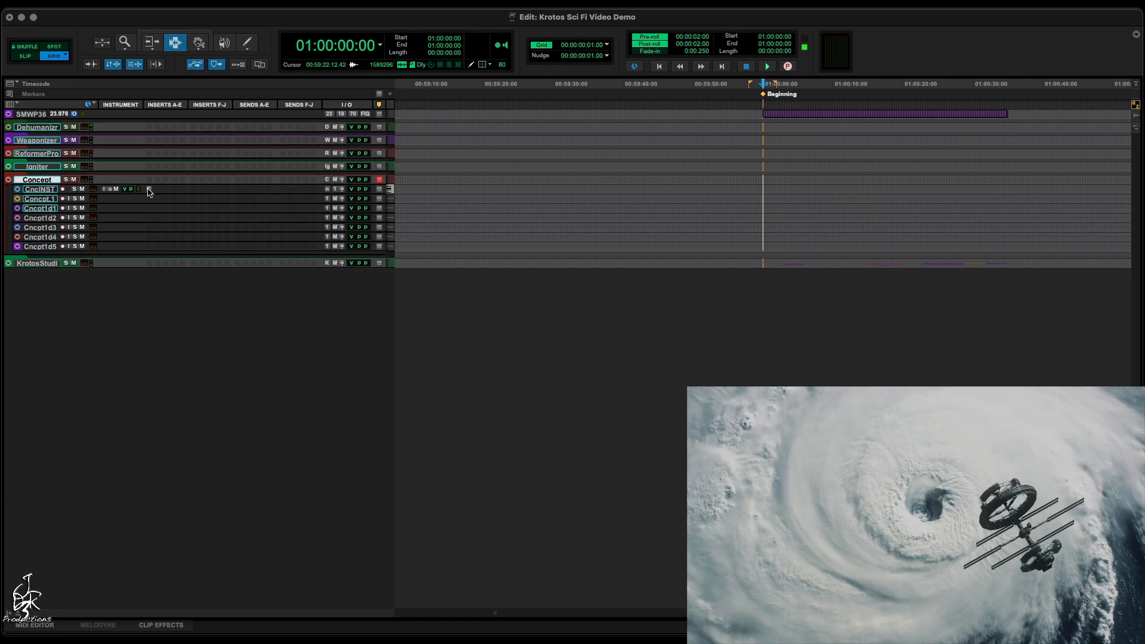
# Open Concept 2 on the Concept INST track, load the Docks factory preset from 05_FX Horror, and move the plug-in window off the track list
pyautogui.click(149, 190)
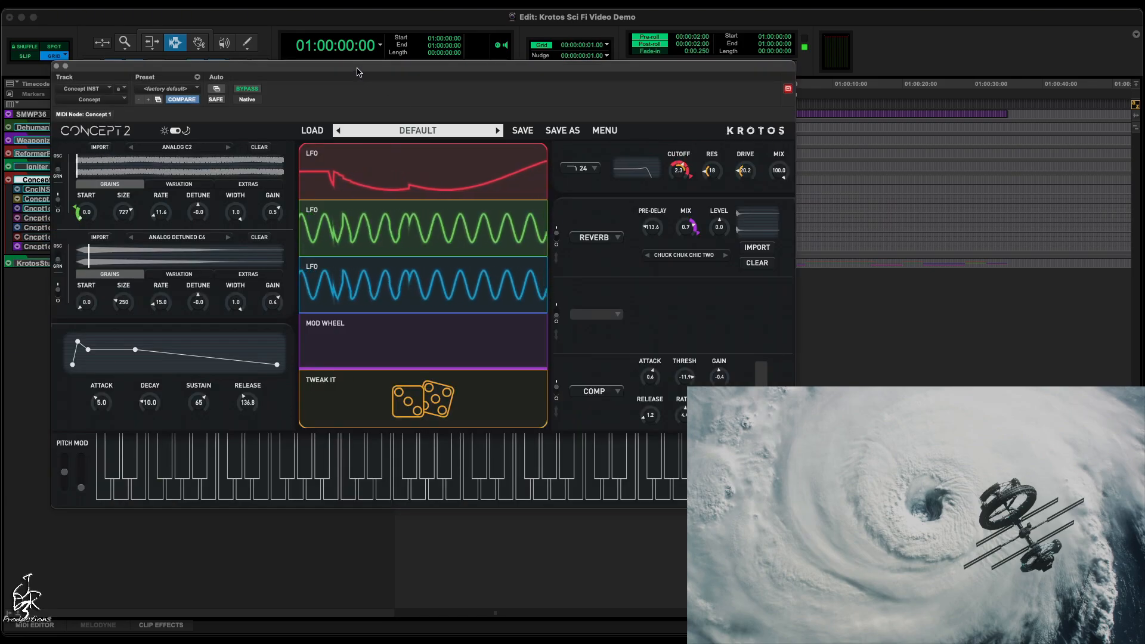
pyautogui.click(406, 130)
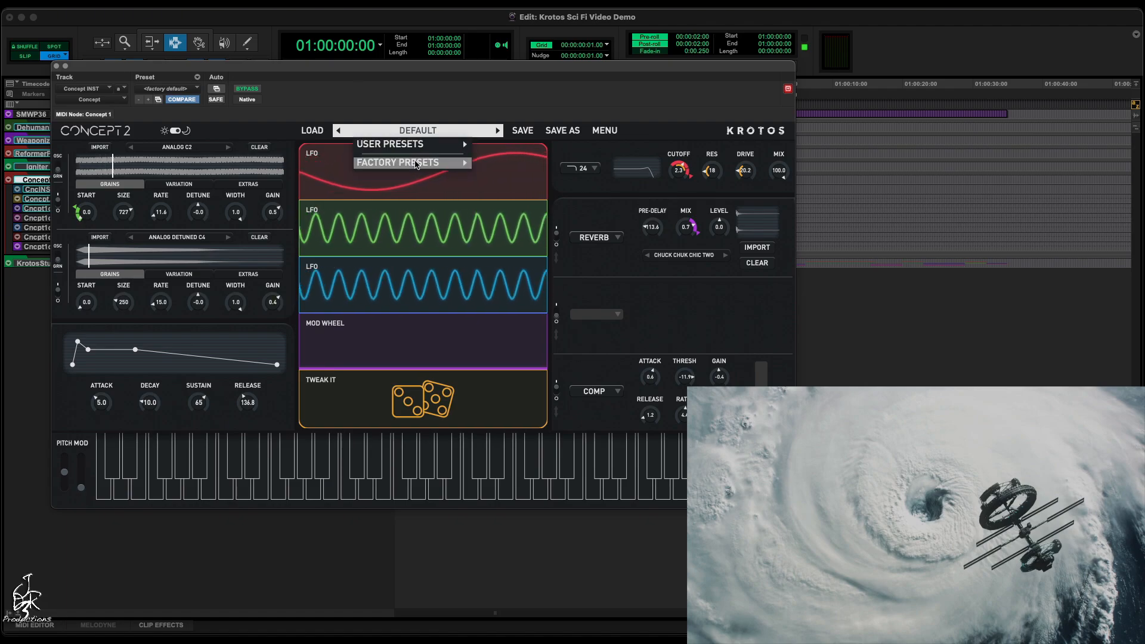
pyautogui.moveTo(415, 165)
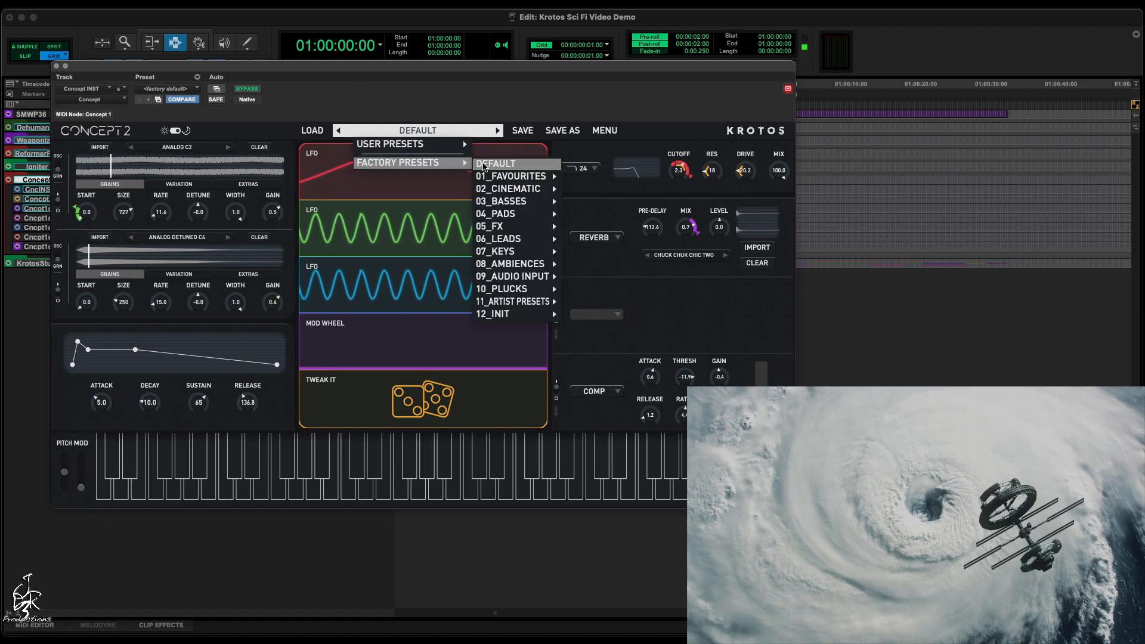
pyautogui.moveTo(517, 197)
pyautogui.moveTo(575, 194)
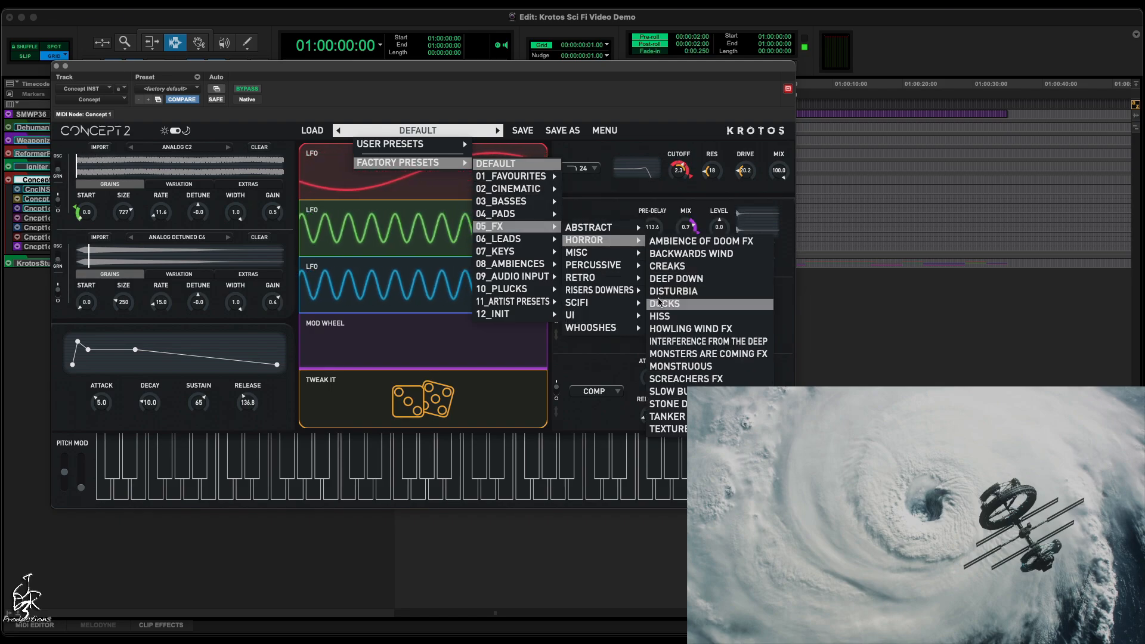
pyautogui.click(683, 304)
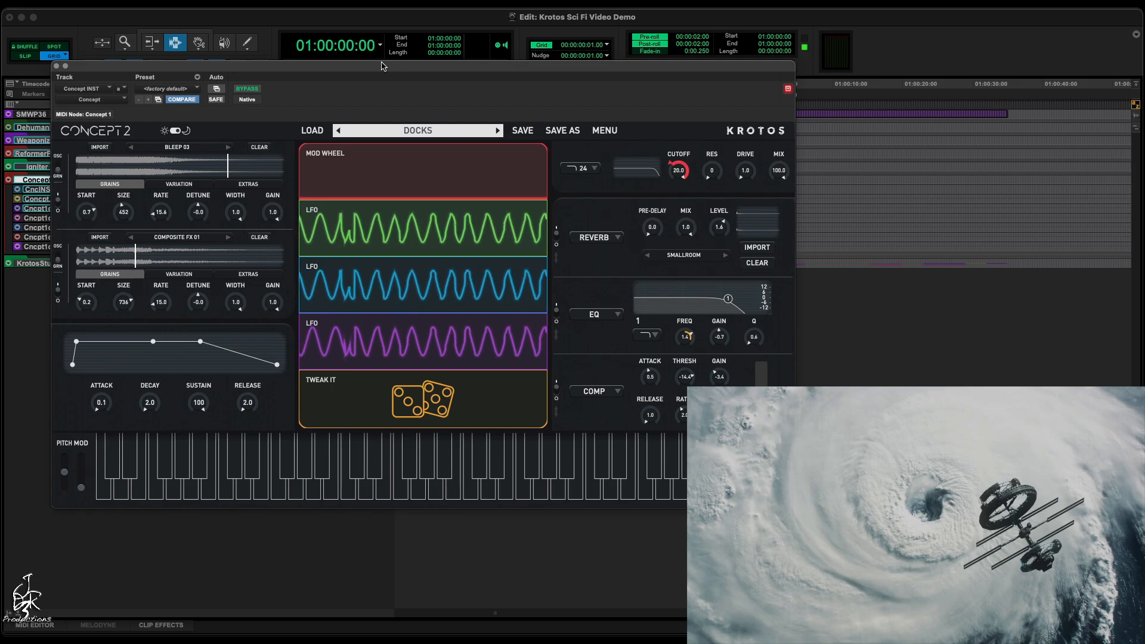
pyautogui.moveTo(382, 65); pyautogui.dragTo(572, 65)
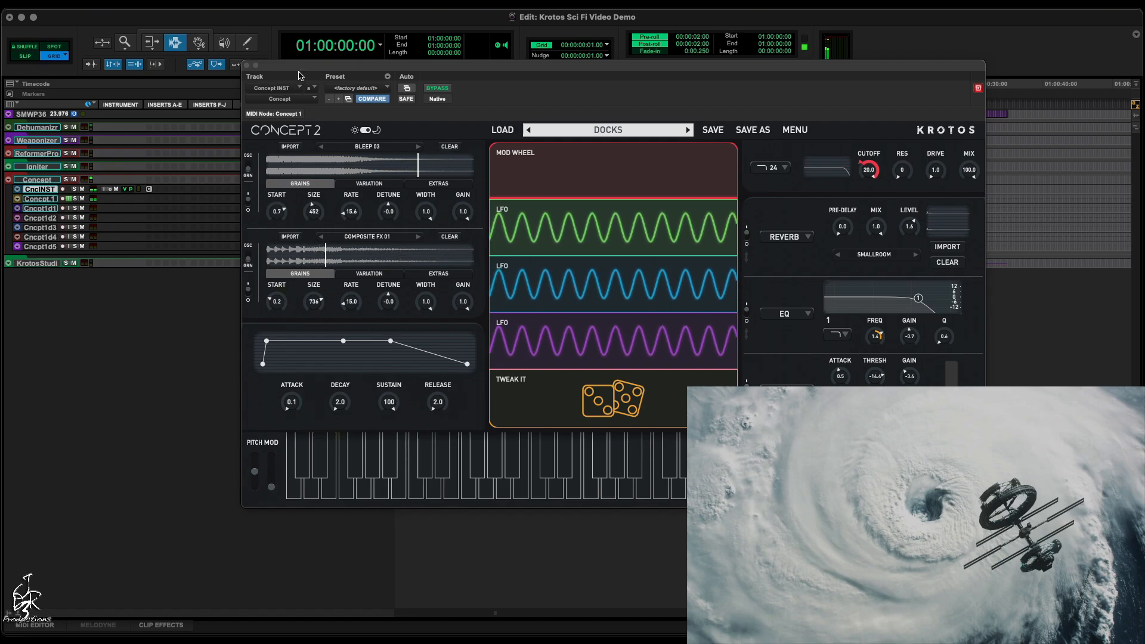
pyautogui.moveTo(297, 71); pyautogui.dragTo(612, 284)
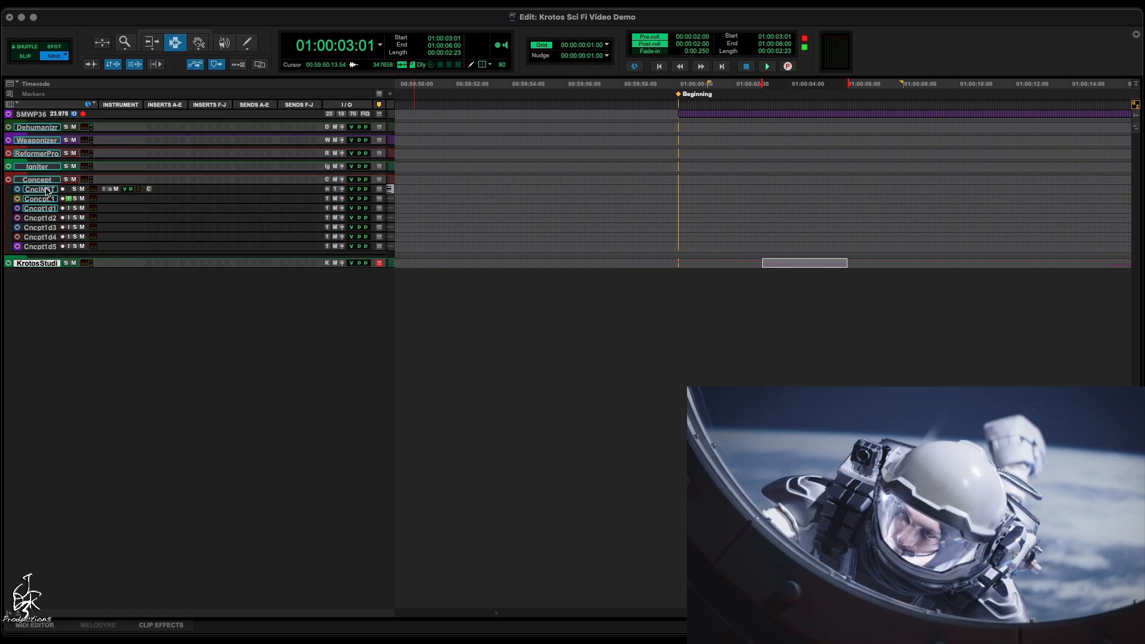
# Record the Concept 2 sound onto the Concept.1 track from 01:00:03:01 to 01:00:06:00 and lower its clip gain to -13 dB
pyautogui.click(46, 191)
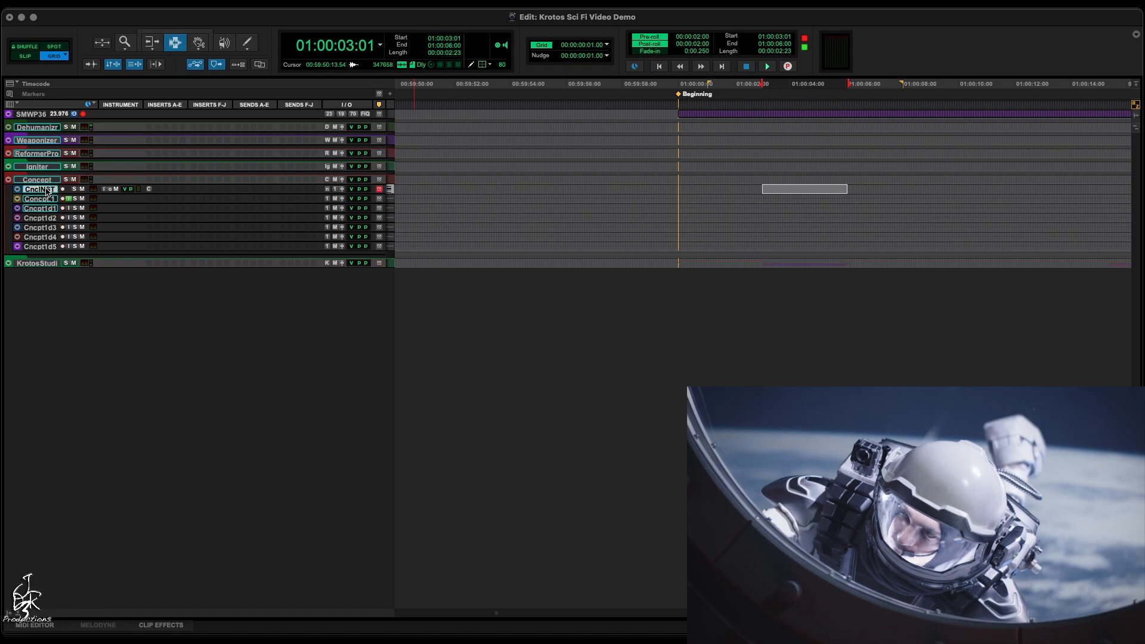
pyautogui.press('space')
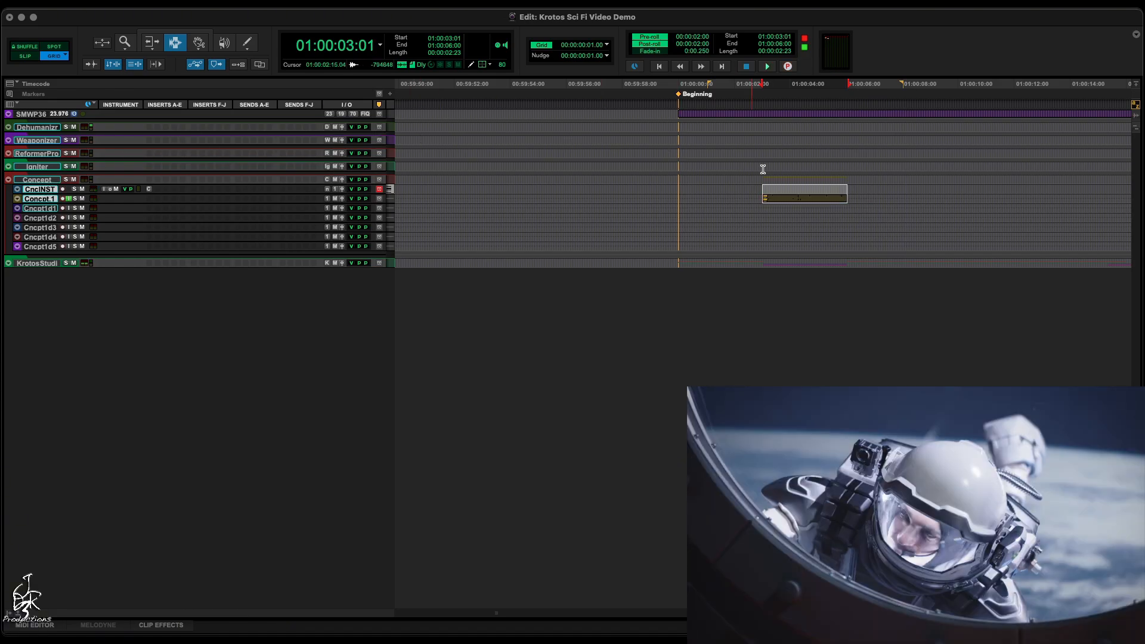
pyautogui.click(786, 200)
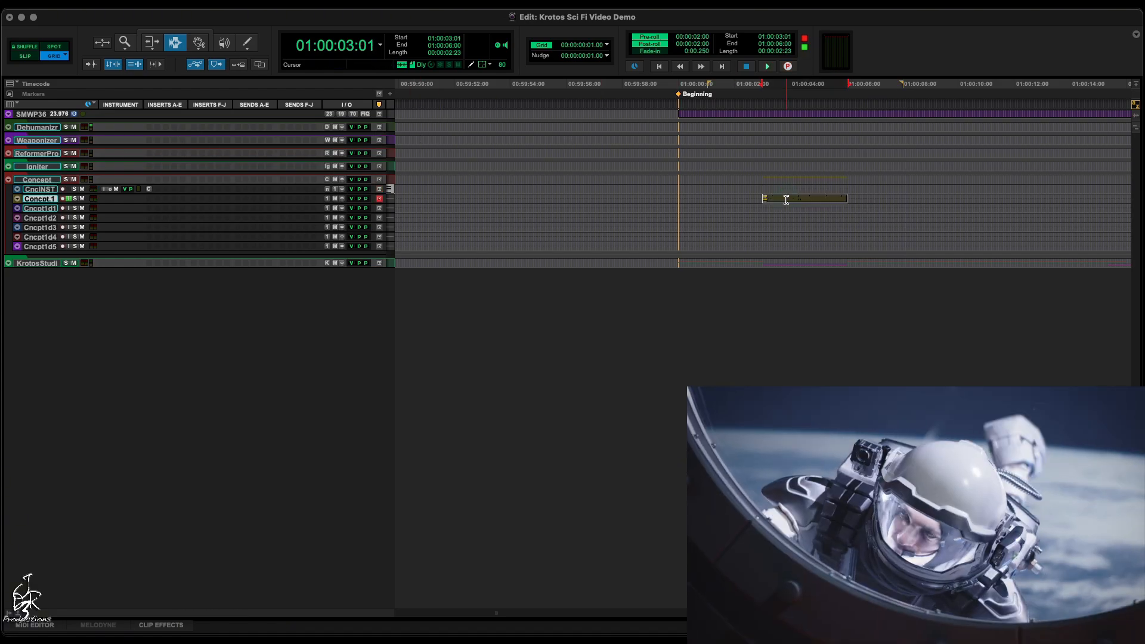
pyautogui.hotkey('ctrl', 'e')
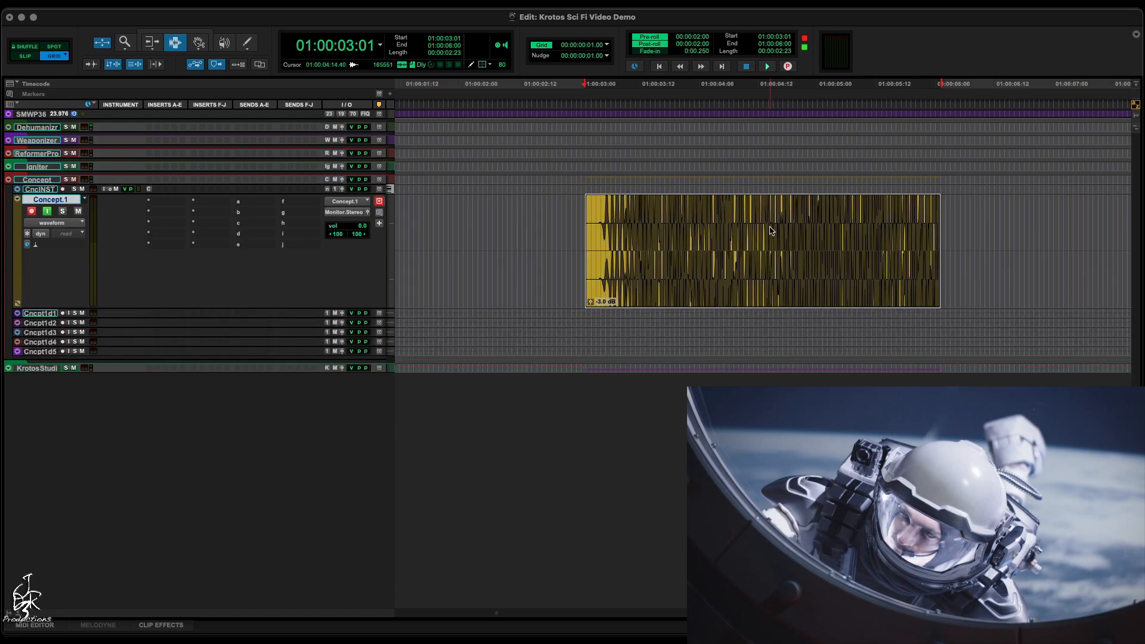
pyautogui.hotkey('ctrl', 'shift', 'Down')
pyautogui.hotkey('ctrl', 'shift', 'Down')
pyautogui.hotkey('ctrl', 'shift', 'Down')
pyautogui.hotkey('ctrl', 'shift', 'Down')
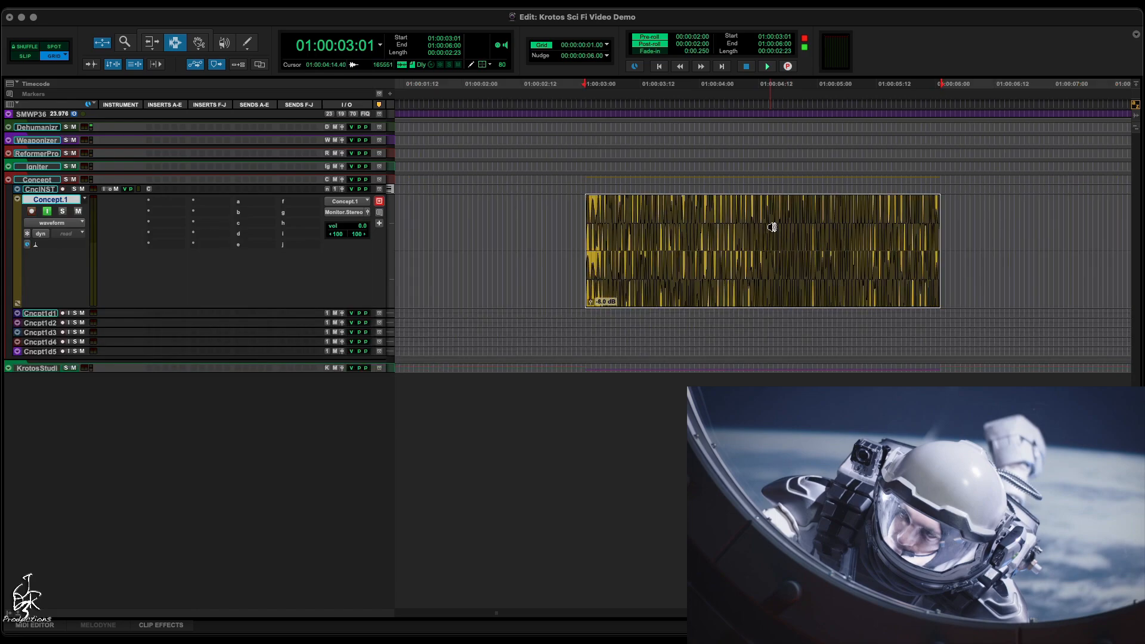
pyautogui.hotkey('ctrl', 'shift', 'Down')
pyautogui.hotkey('ctrl', 'shift', 'Down')
pyautogui.hotkey('ctrl', 'shift', 'Down')
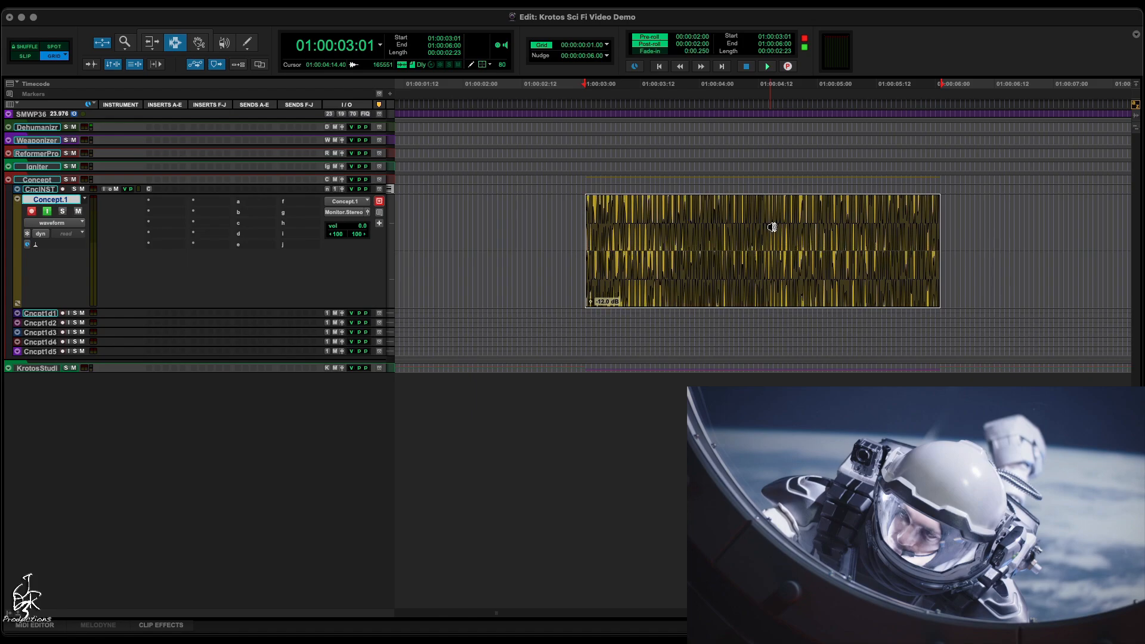
pyautogui.click(761, 232)
pyautogui.hotkey('alt', 'Tab')
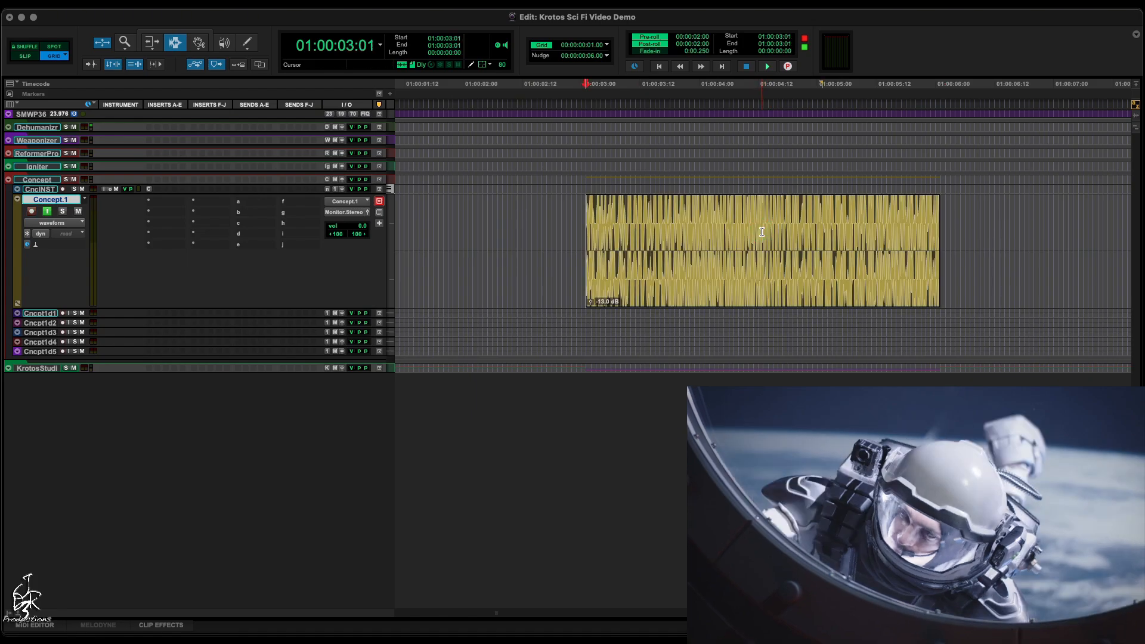
# Play the Concept.1 clip against the picture with pre-roll and lower its clip gain further to -24 dB
pyautogui.press('space')
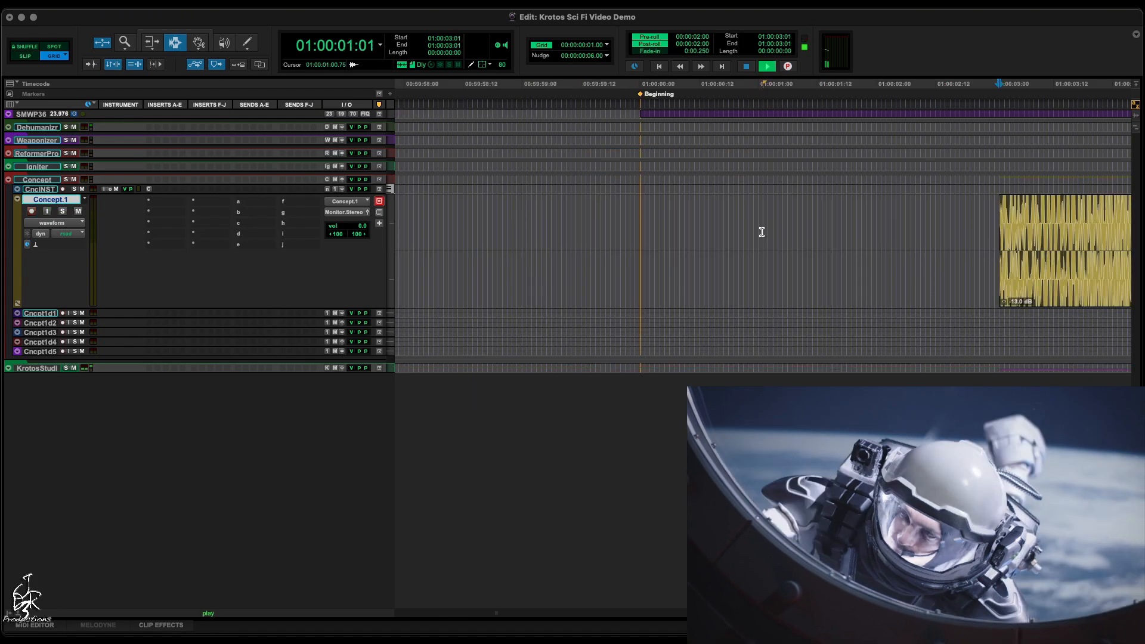
pyautogui.press('super+bracketleft')
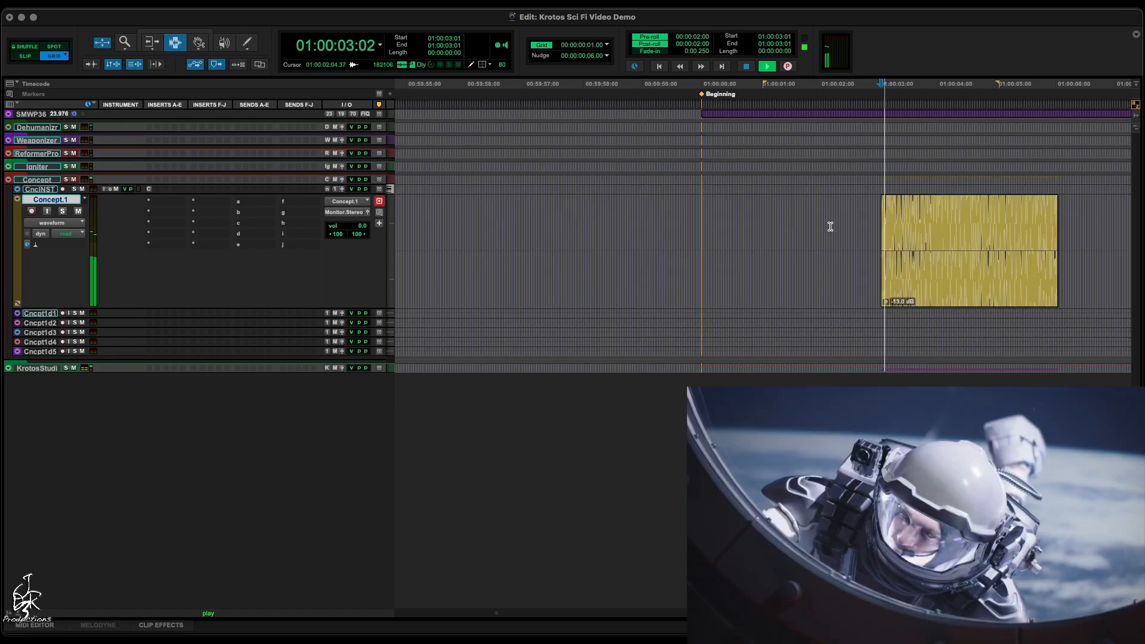
pyautogui.press('space')
pyautogui.click(942, 248)
pyautogui.scroll(9, 942, 248)
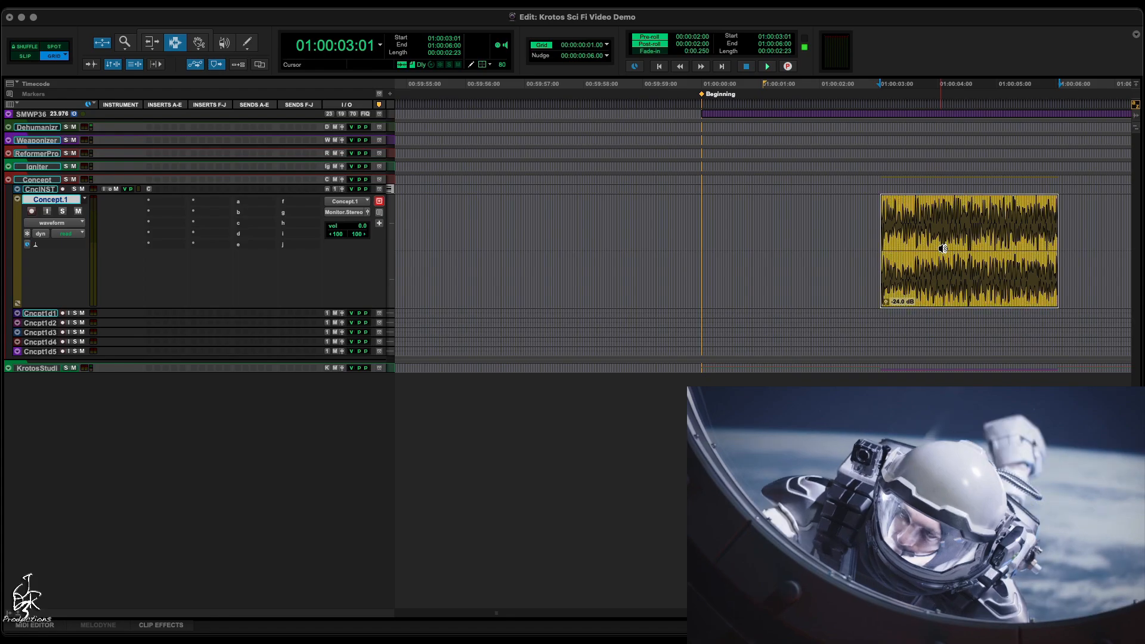
pyautogui.click(941, 248)
pyautogui.press('space')
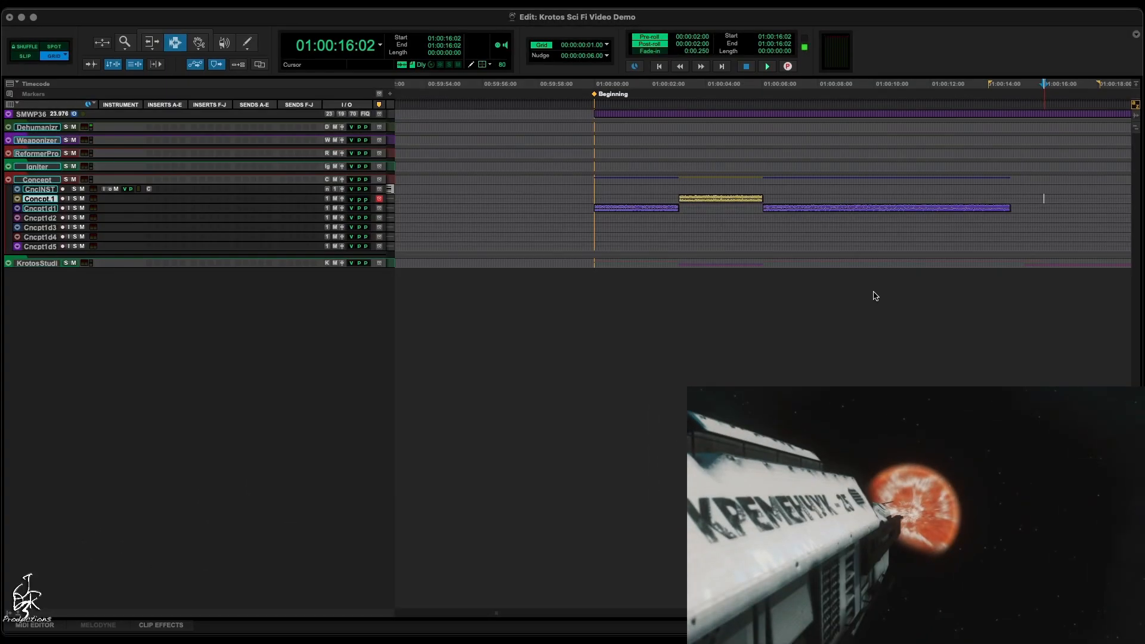
# Place the edit cursor at 01:00:15:22, load the Earthmover FX preset in Concept 2, and examine its LFO, envelope and mod wheel modulators
pyautogui.moveTo(1014, 199); pyautogui.dragTo(1045, 201)
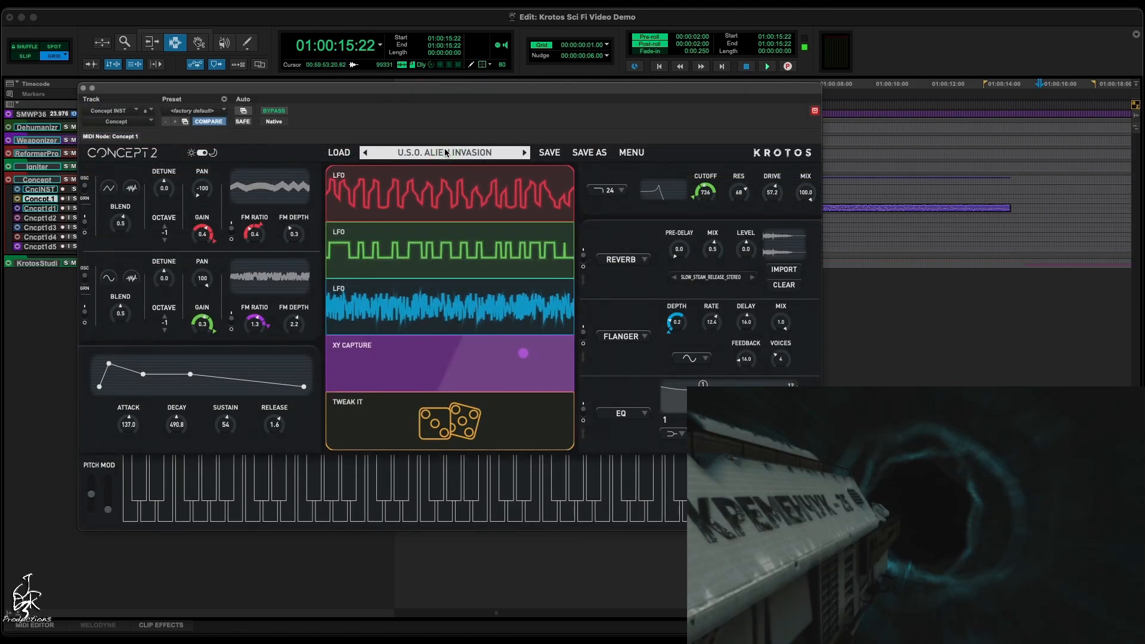
pyautogui.click(446, 153)
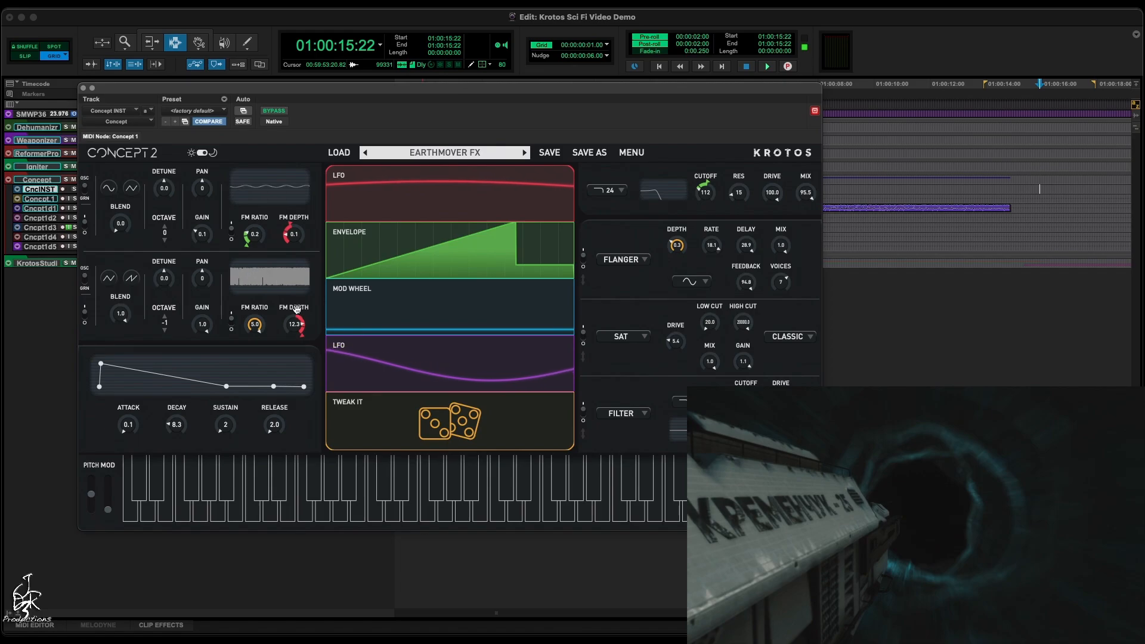
pyautogui.click(427, 192)
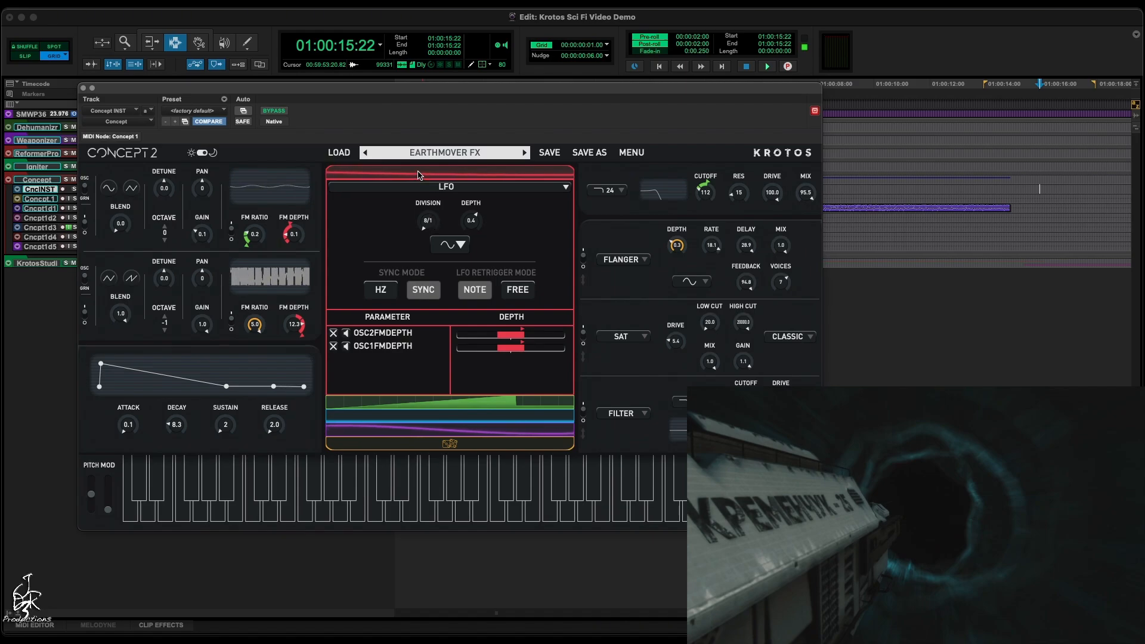
pyautogui.click(394, 402)
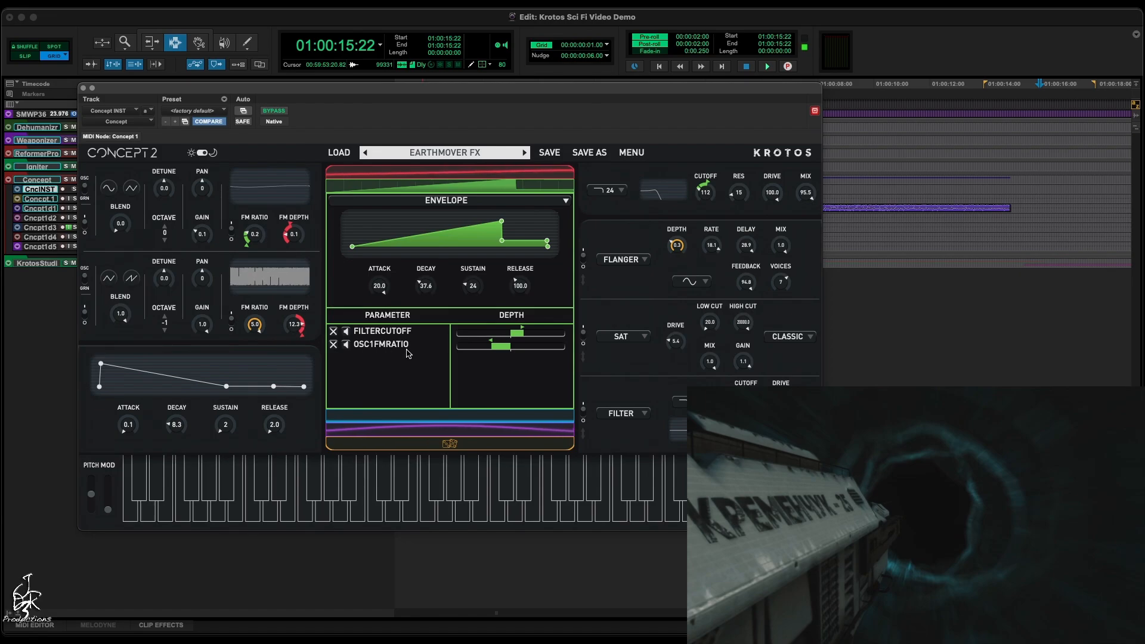
pyautogui.click(565, 200)
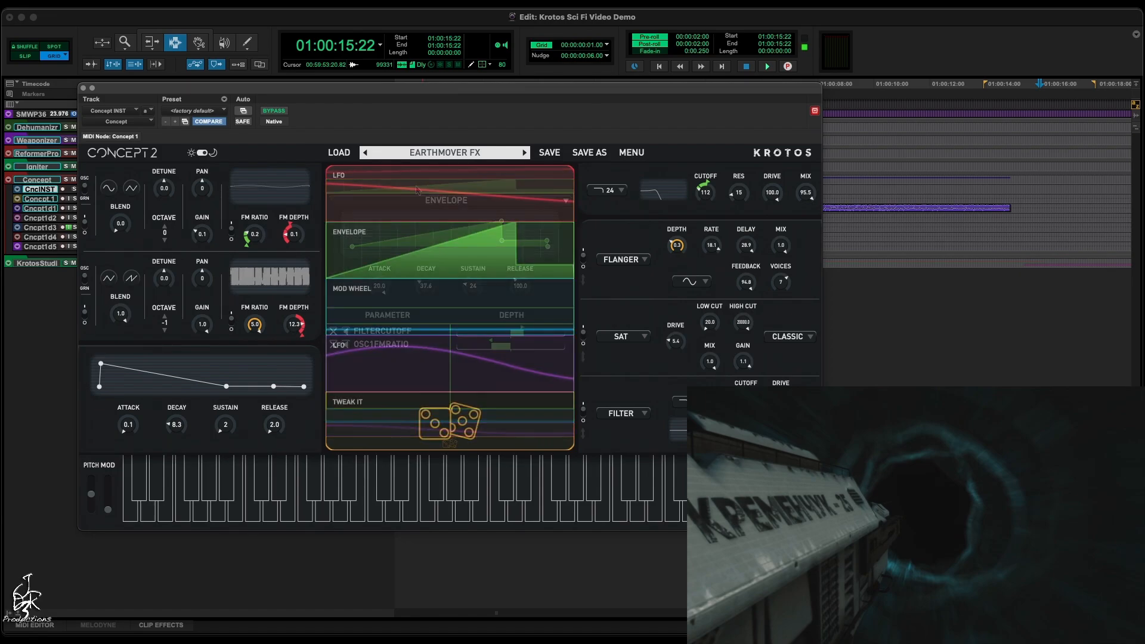
pyautogui.click(517, 313)
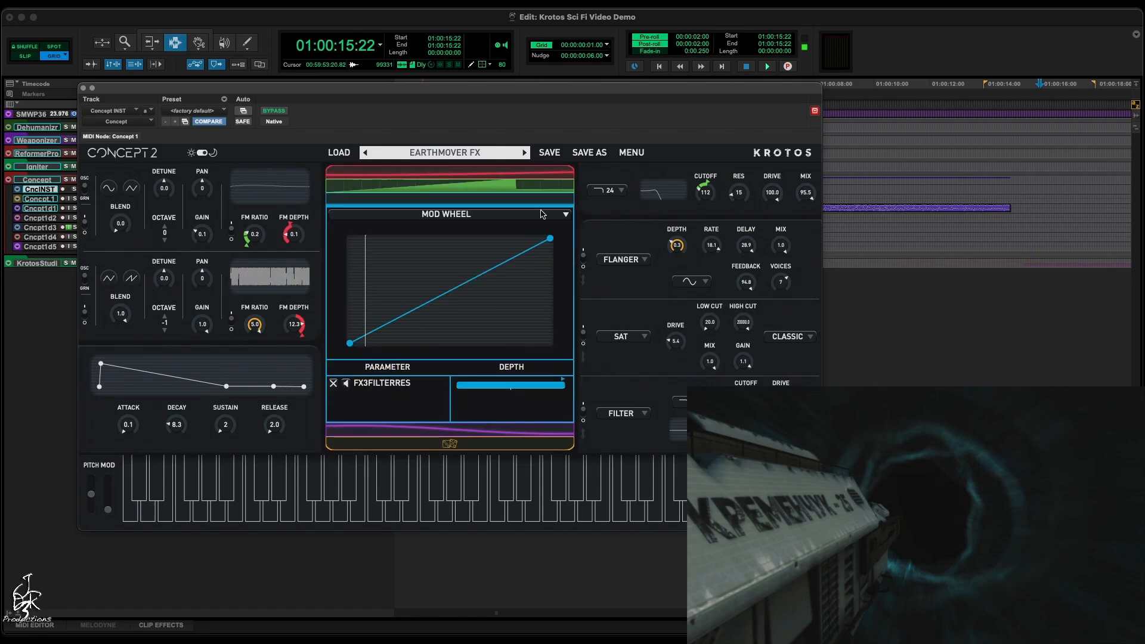
pyautogui.click(541, 206)
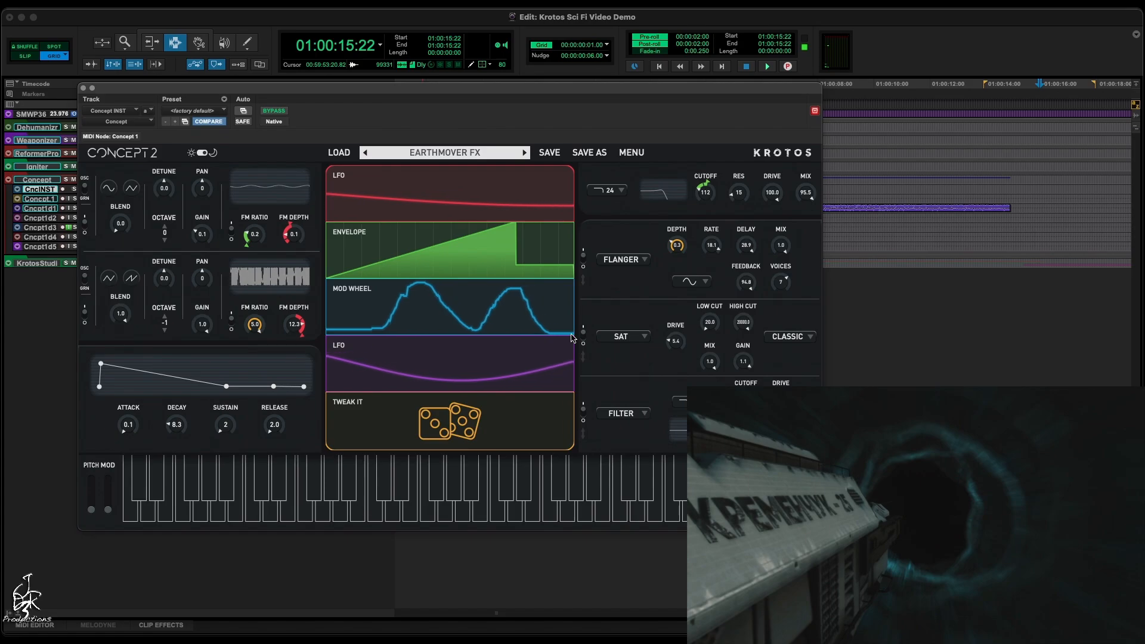
# Close the plug-in window and record the Earthmover FX performance onto Concept.1.dup3 from 01:00:15:22
pyautogui.press('super+w')
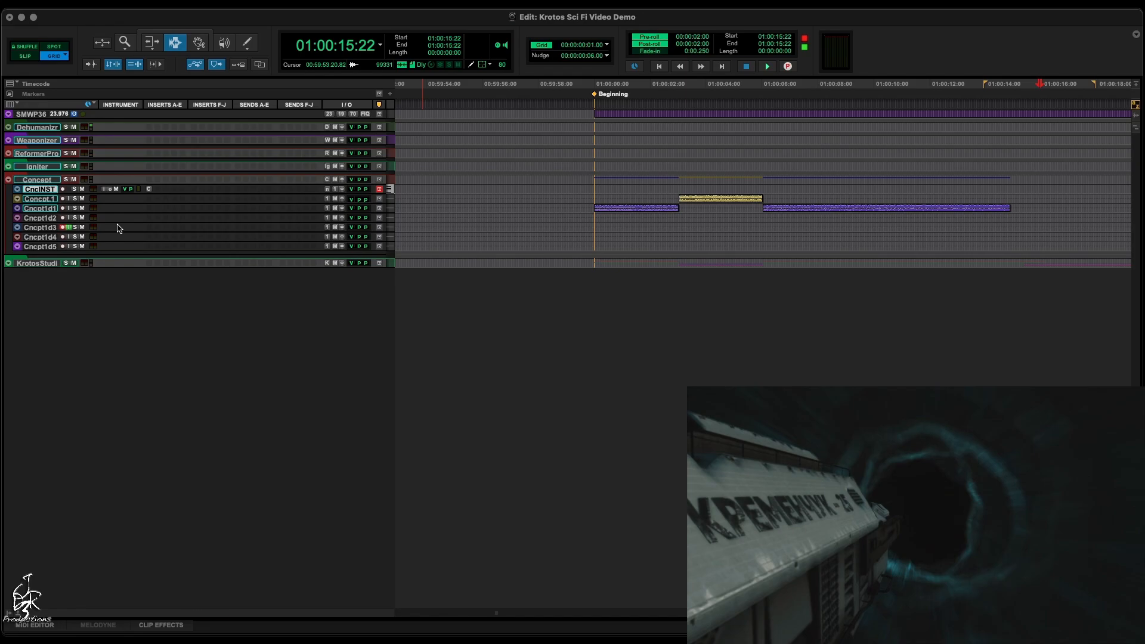
pyautogui.press('space')
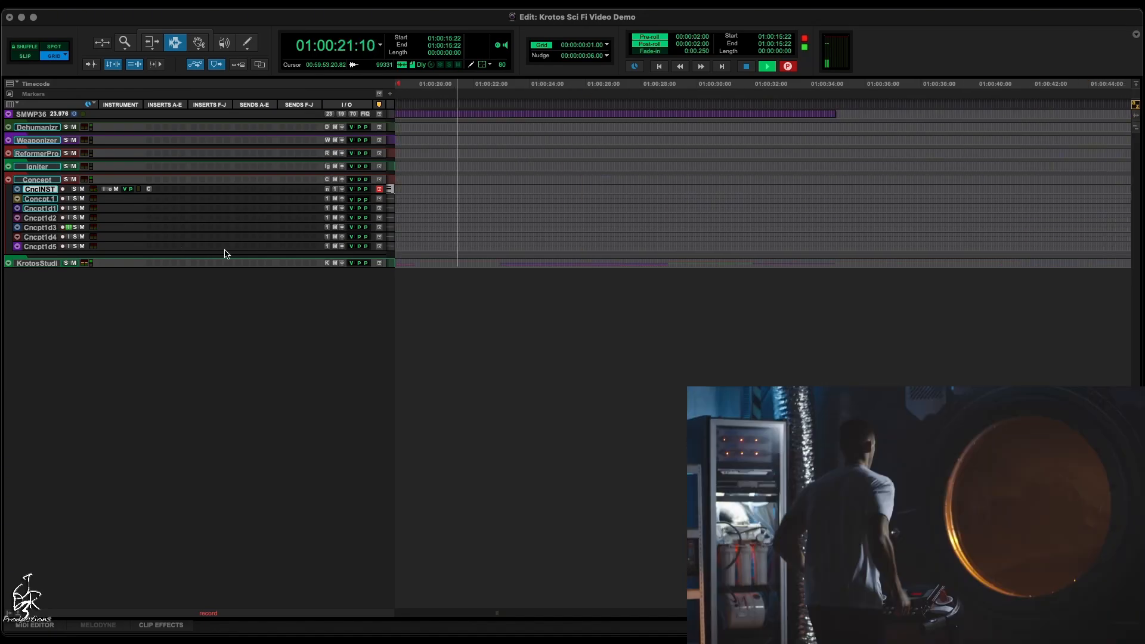
pyautogui.press('space')
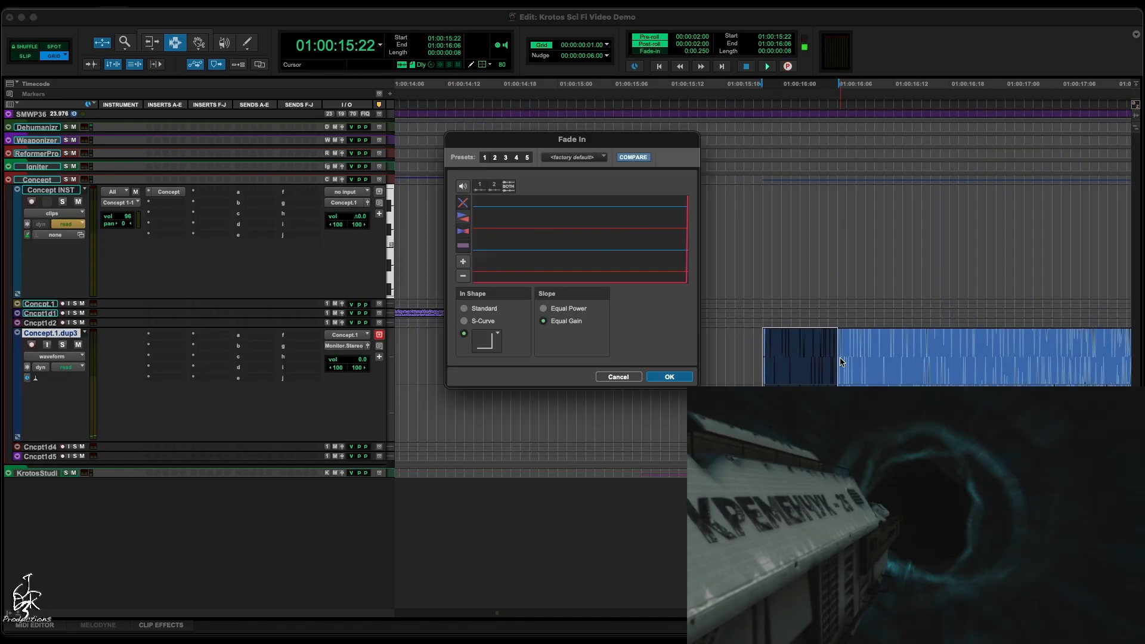
# Apply an equal-gain fade-in from 01:00:15:22 to 01:00:16:06 on the Concept.1.dup3 clip and play the transition back
pyautogui.press('Return')
pyautogui.press('super+bracketleft')
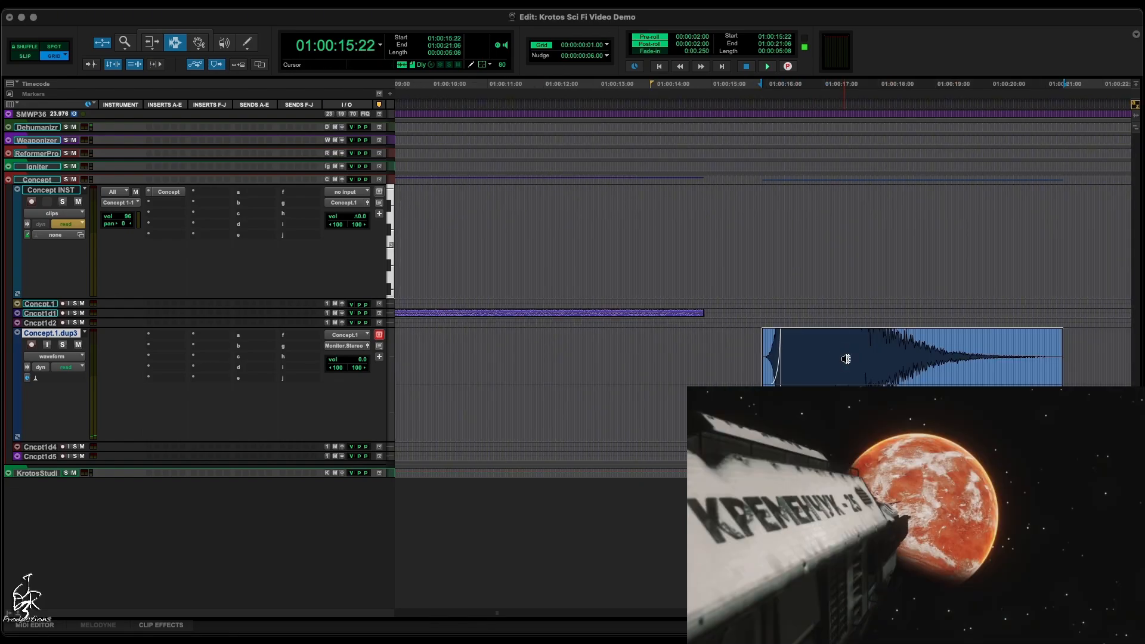
pyautogui.click(846, 362)
pyautogui.click(781, 361)
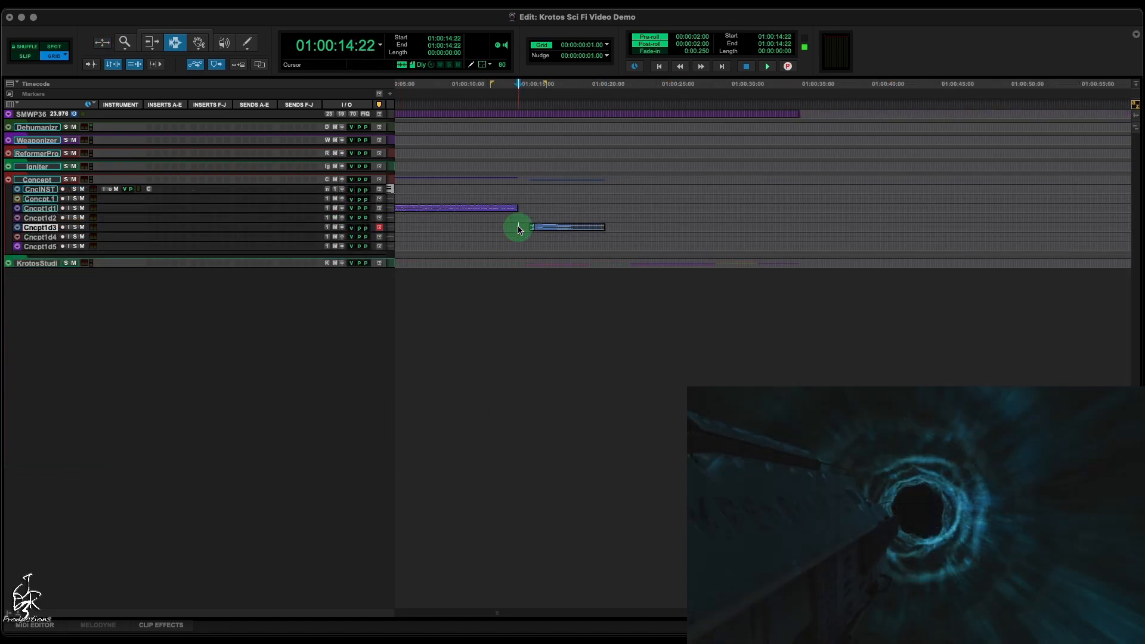
pyautogui.click(533, 226)
pyautogui.press('space')
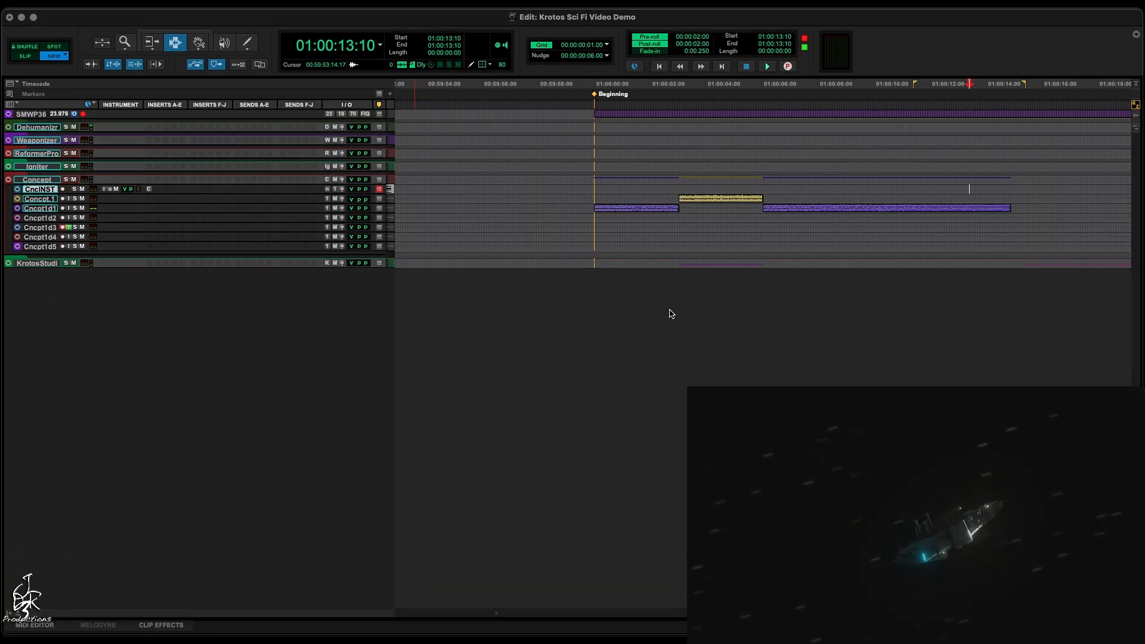
# Open the Concept 2 instrument and load the Gated White Noise Upper preset from the Risers Downers FX factory presets
pyautogui.click(147, 189)
pyautogui.click(445, 153)
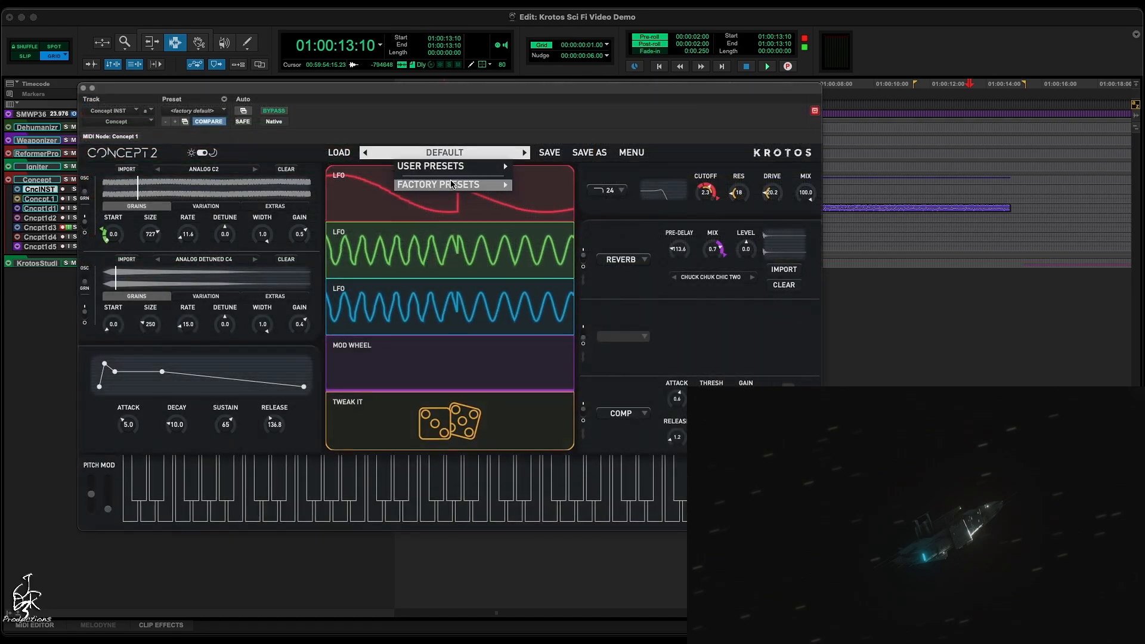
pyautogui.moveTo(452, 184)
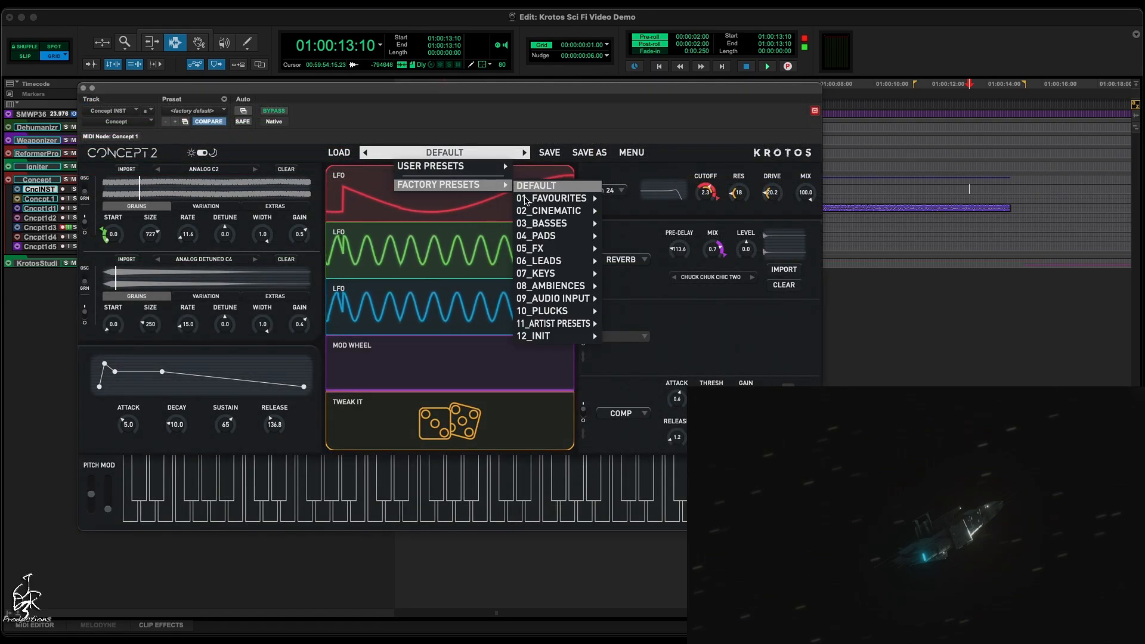
pyautogui.moveTo(550, 248)
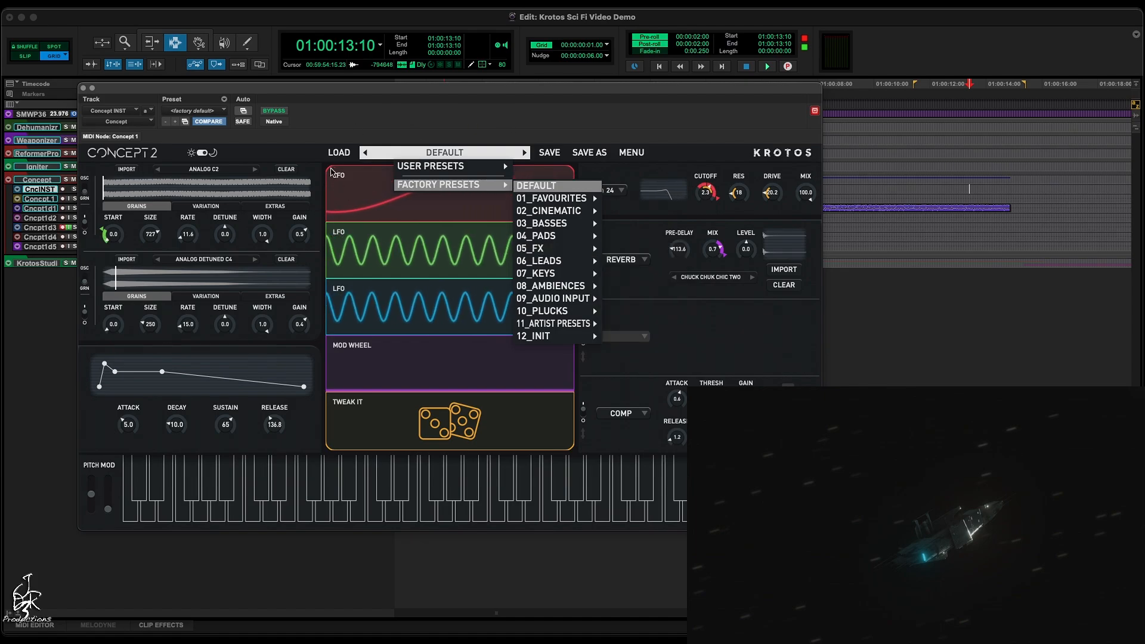
pyautogui.moveTo(539, 224)
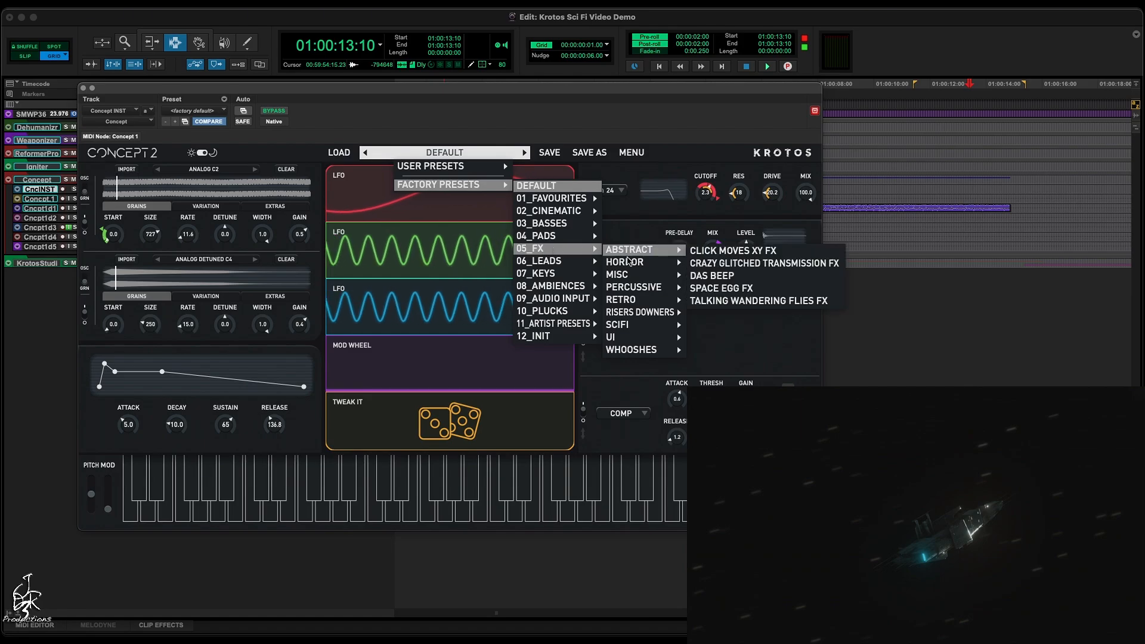
pyautogui.moveTo(641, 312)
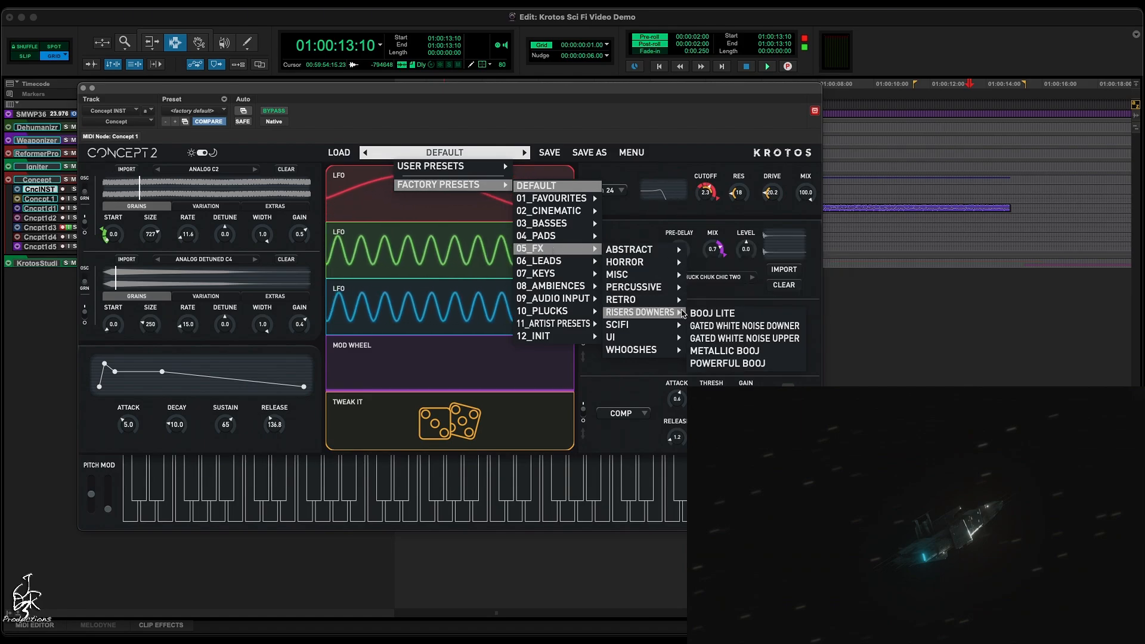
pyautogui.click(716, 338)
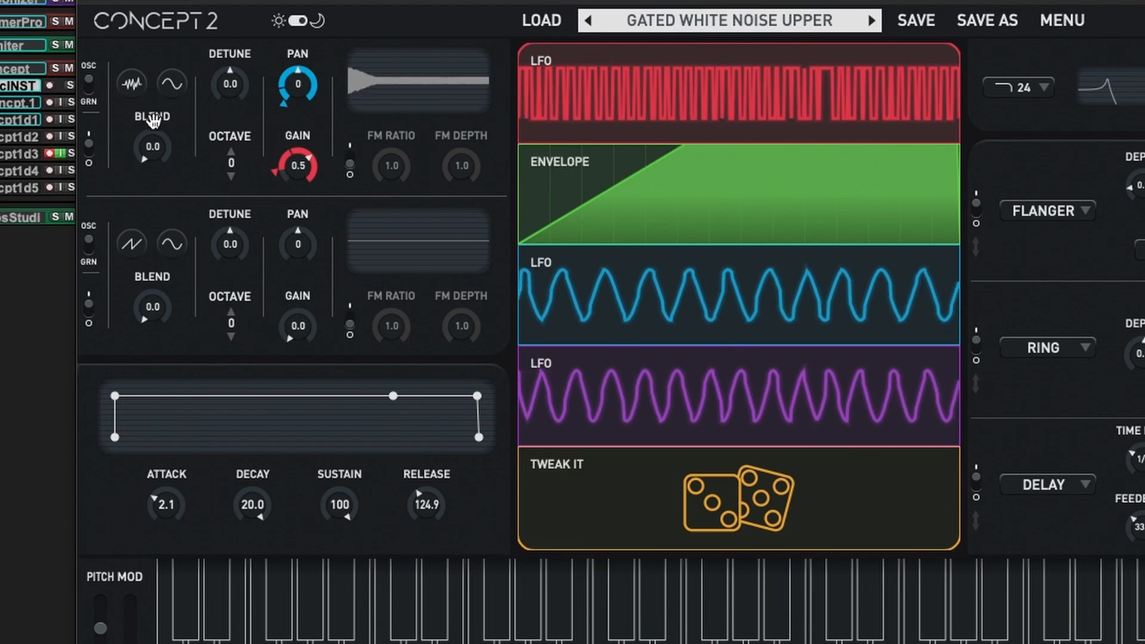
# Set oscillator 1's blend to 0.5 and remove the OSC1PAN assignment from the blue LFO
pyautogui.moveTo(152, 141); pyautogui.dragTo(160, 23)
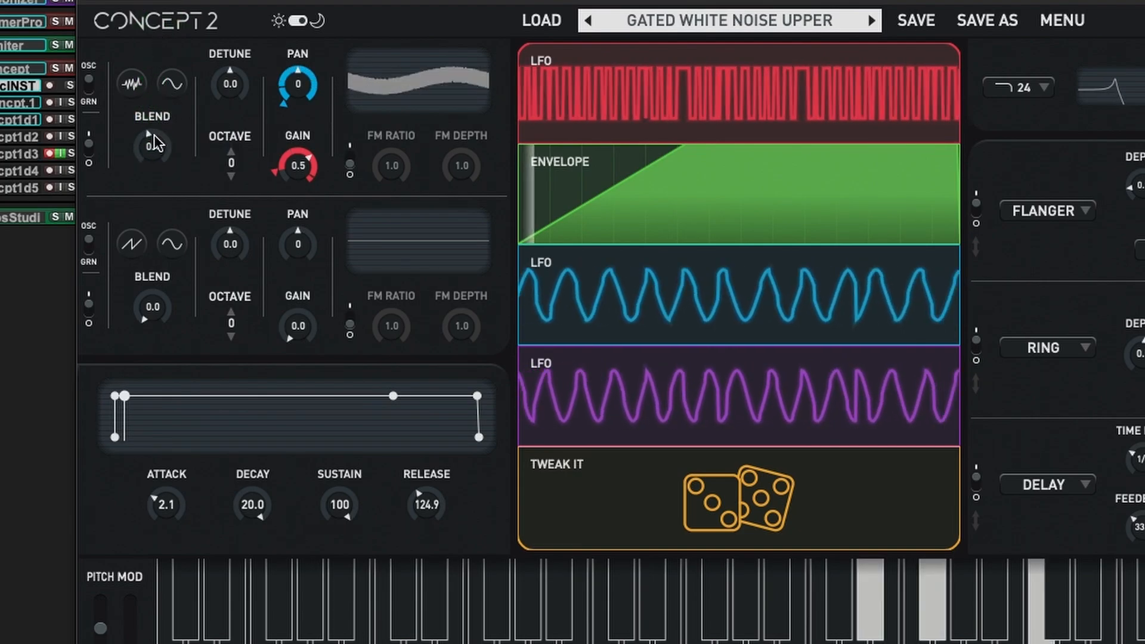
pyautogui.moveTo(152, 143); pyautogui.dragTo(157, 114)
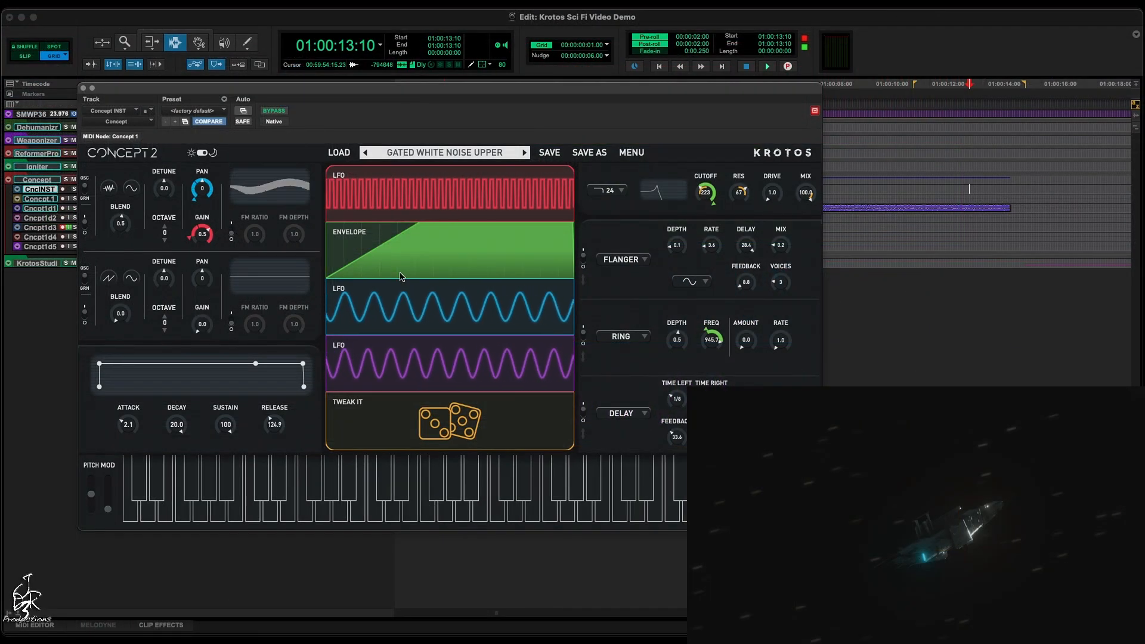
pyautogui.click(440, 305)
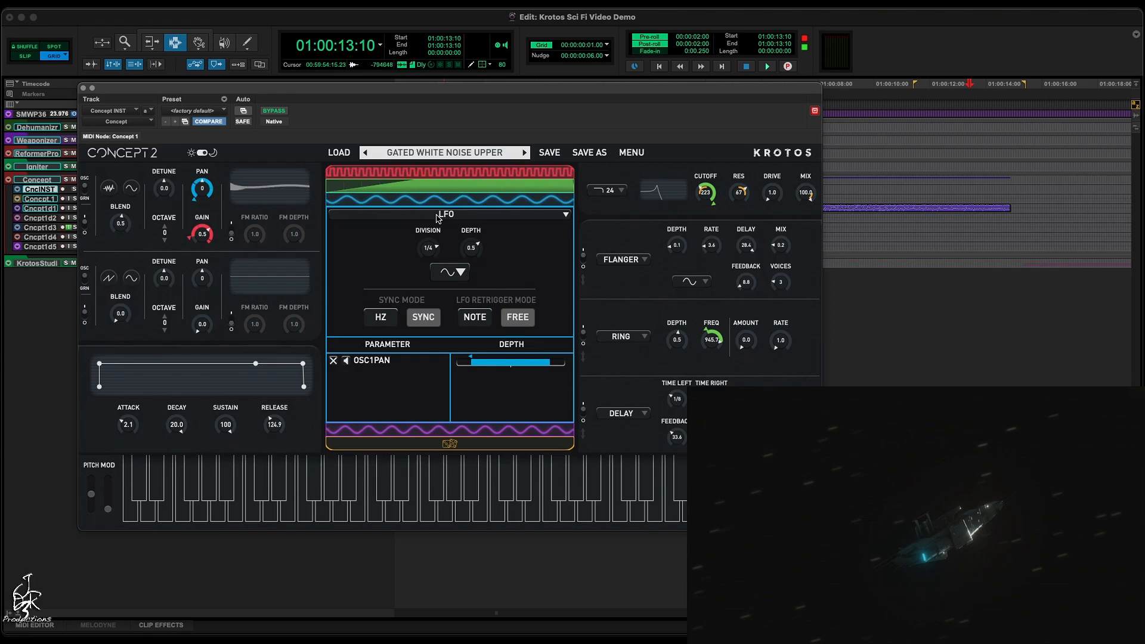
pyautogui.click(334, 362)
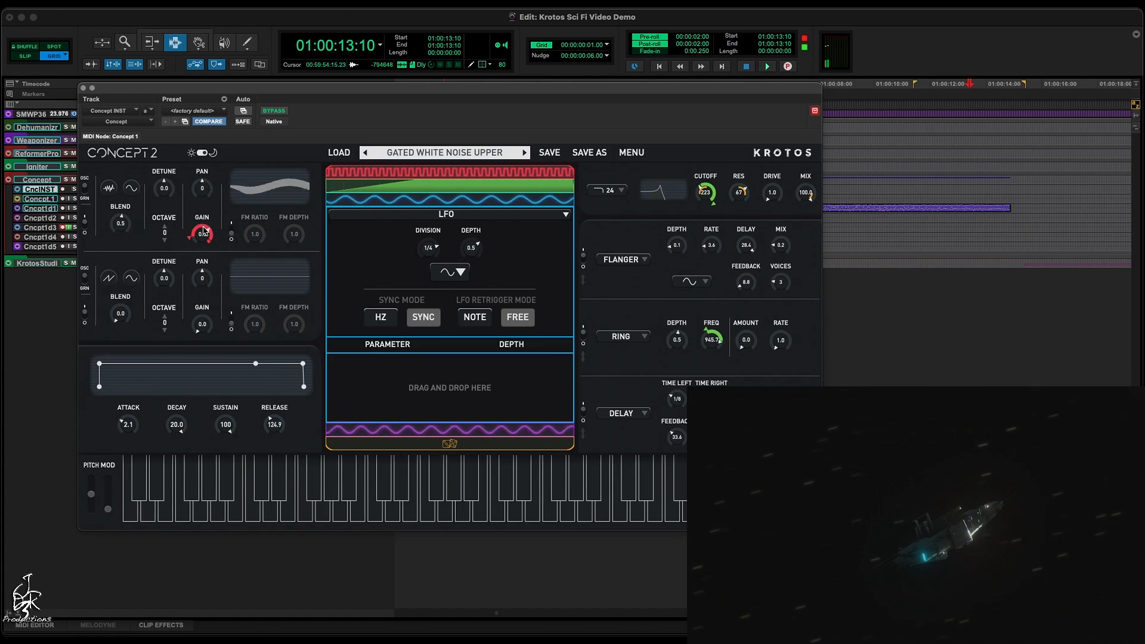
# Switch the red LFO on oscillator 1's gain to Hz mode, raise its frequency, and set its depth to 0.7
pyautogui.click(407, 173)
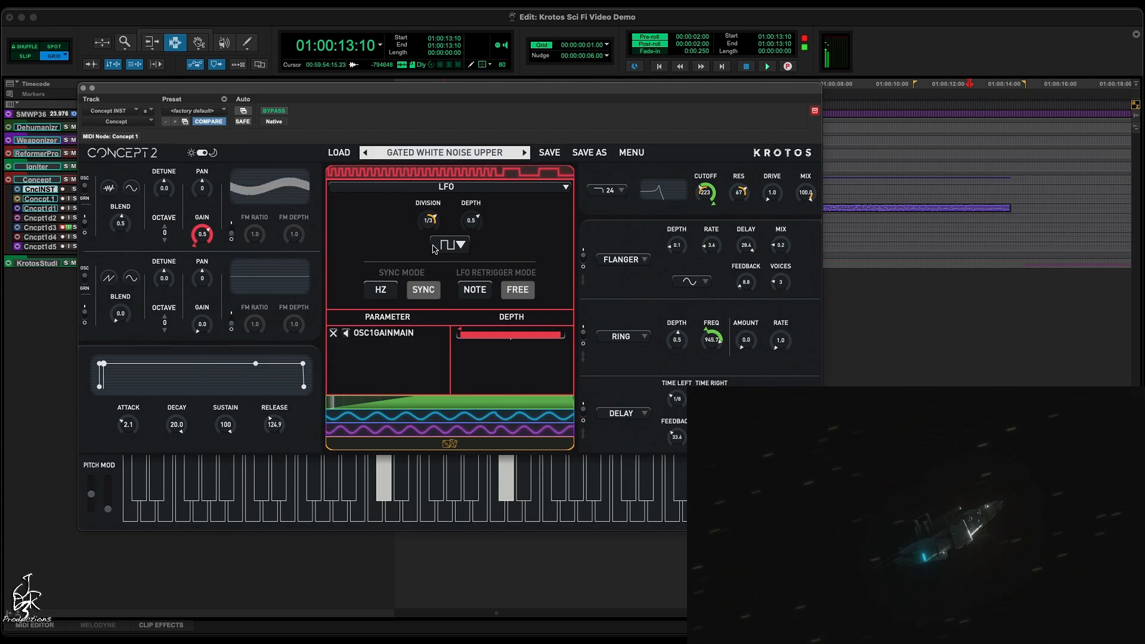
pyautogui.click(380, 290)
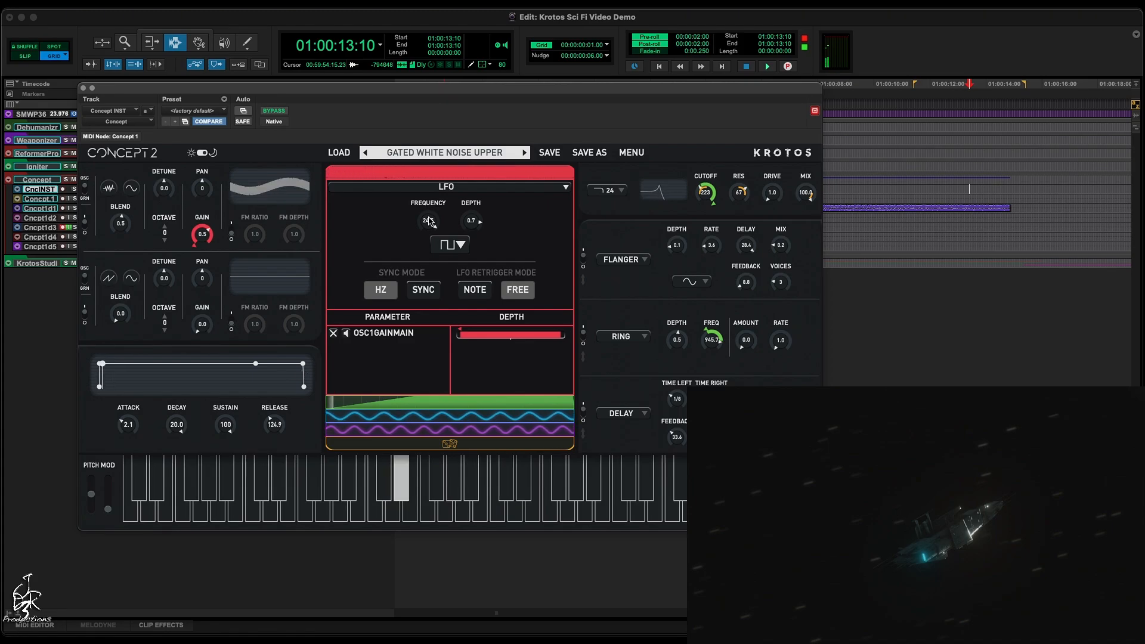
pyautogui.click(426, 173)
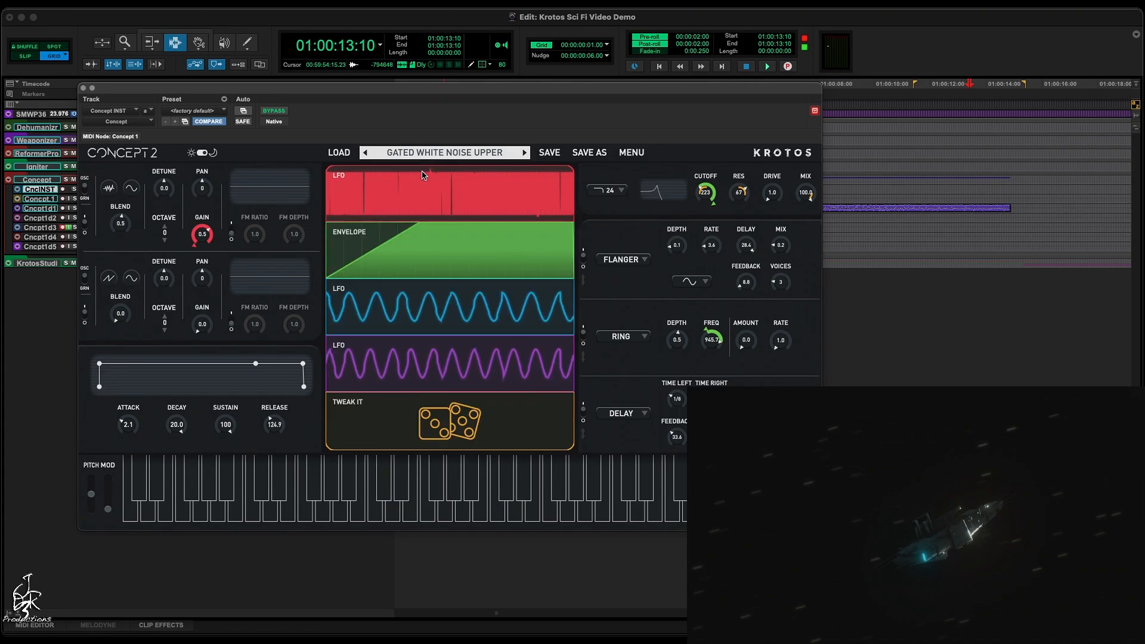
# Turn the blue LFO into a Mod Wheel modulator controlling oscillator 1's detune and blend, with the blend depth inverted
pyautogui.click(400, 294)
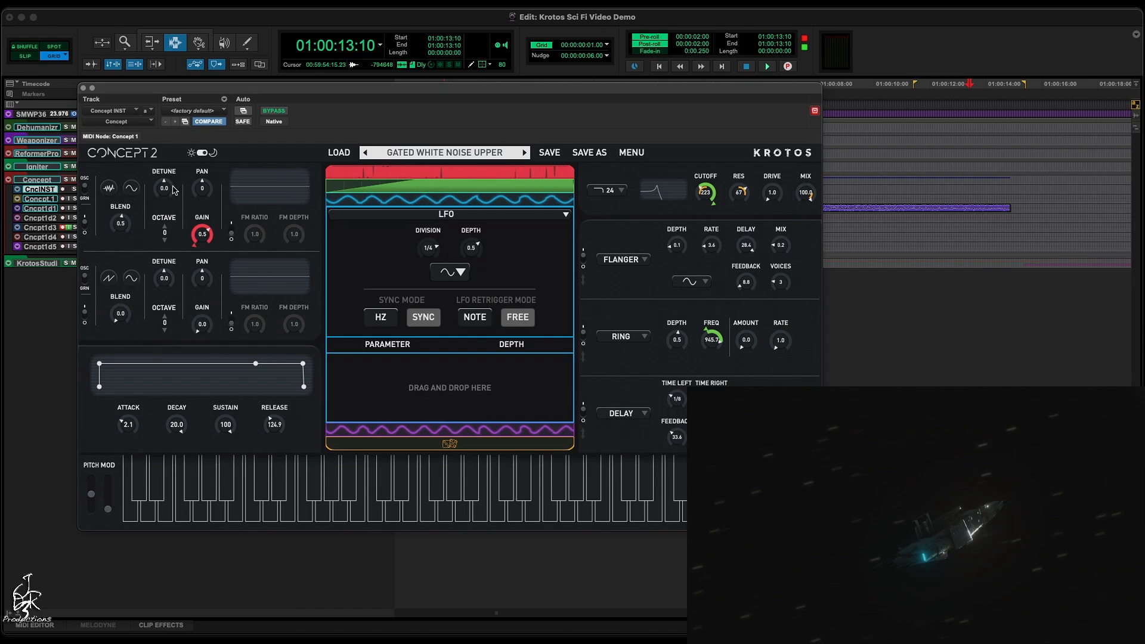
pyautogui.moveTo(164, 171); pyautogui.dragTo(452, 374)
pyautogui.click(394, 213)
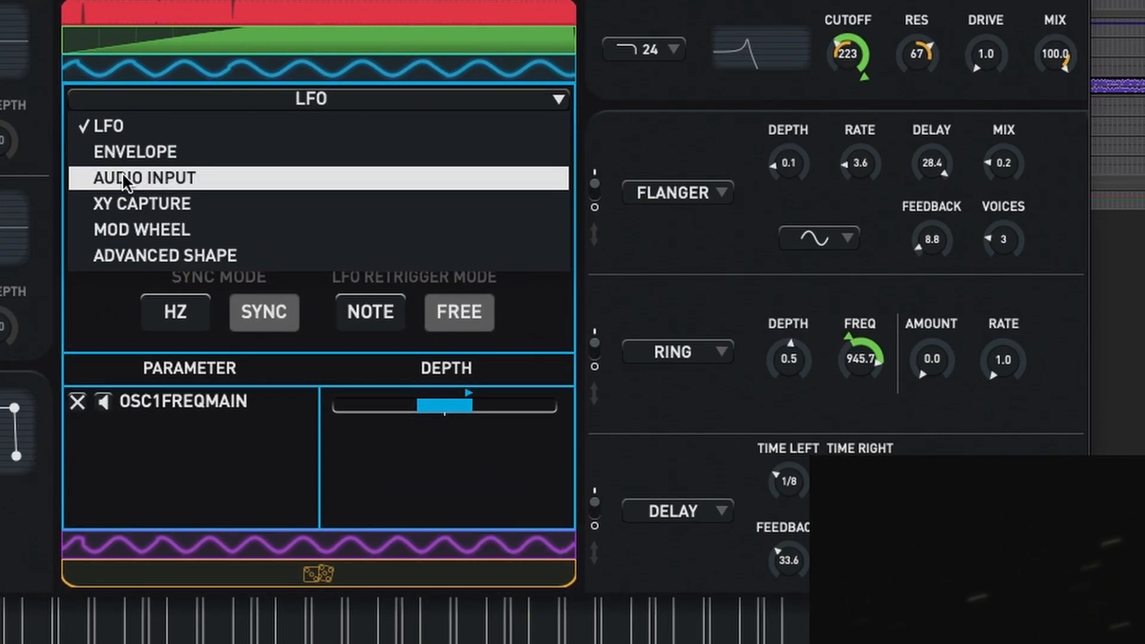
pyautogui.click(143, 227)
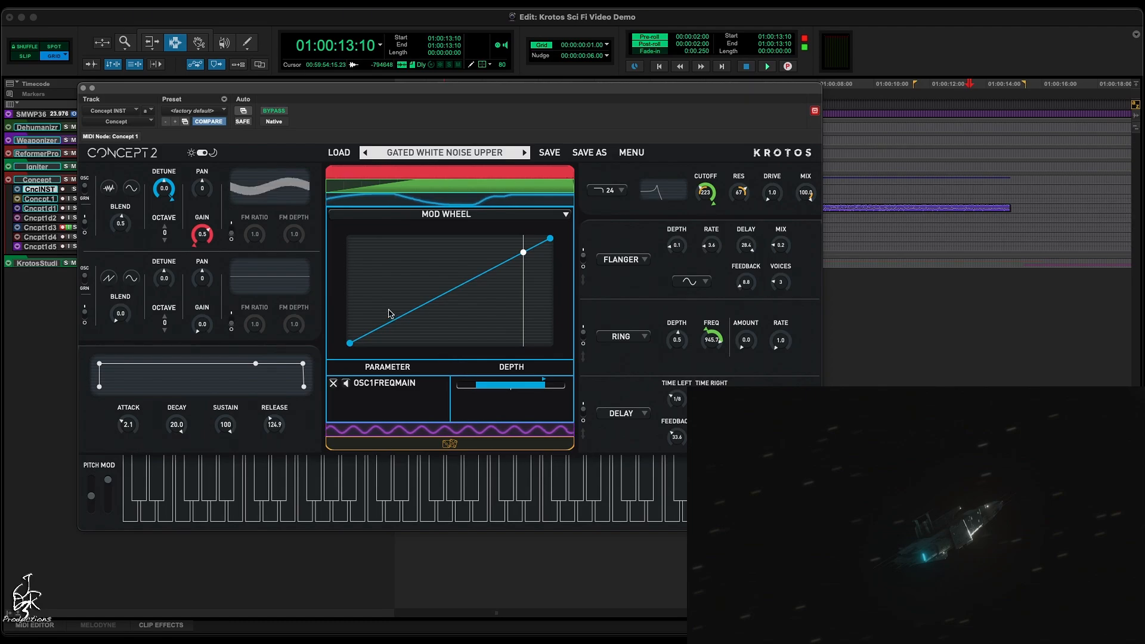
pyautogui.moveTo(122, 207); pyautogui.dragTo(358, 394)
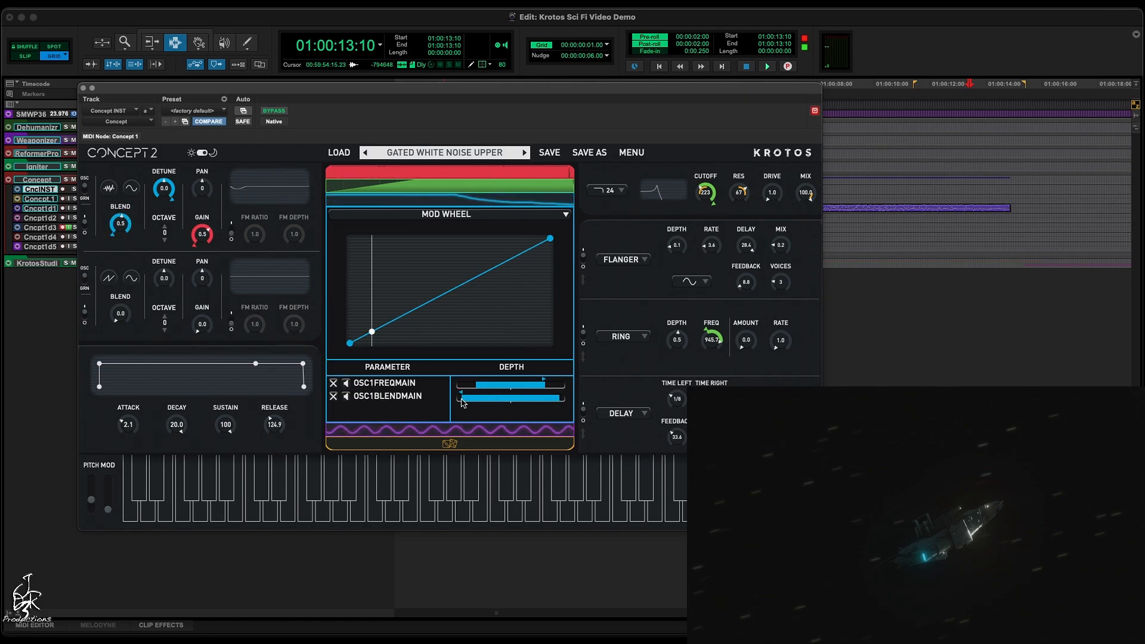
pyautogui.moveTo(523, 398); pyautogui.dragTo(462, 402)
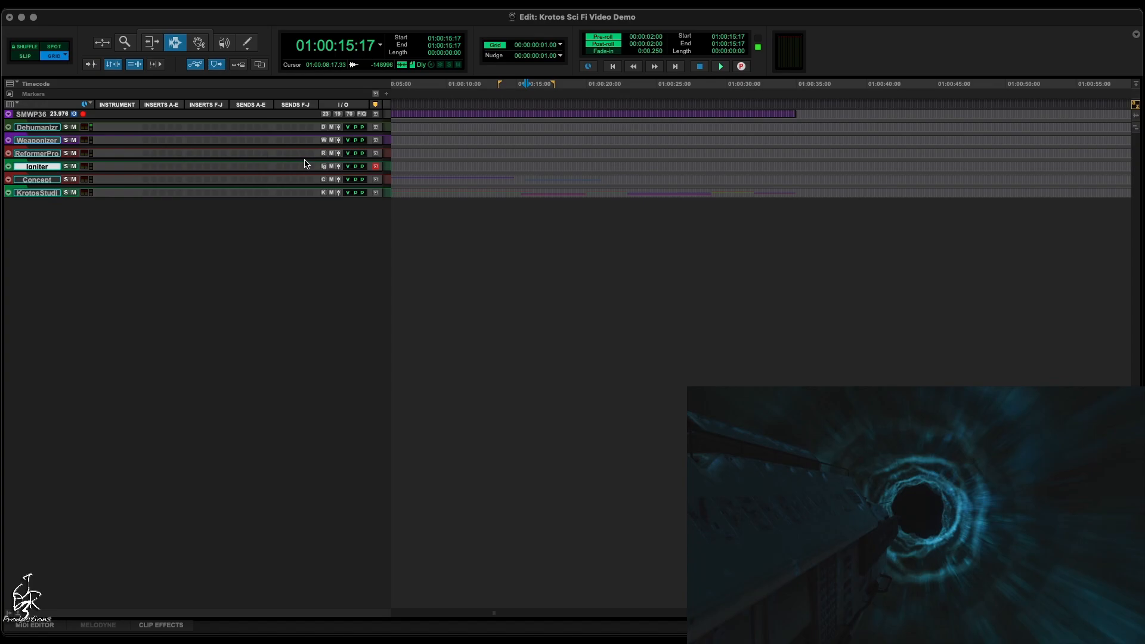
# Bring up the Beamdrive preset in the Igniter instrument plug-in and place the edit cursor at 01:00:13:08
pyautogui.click(528, 167)
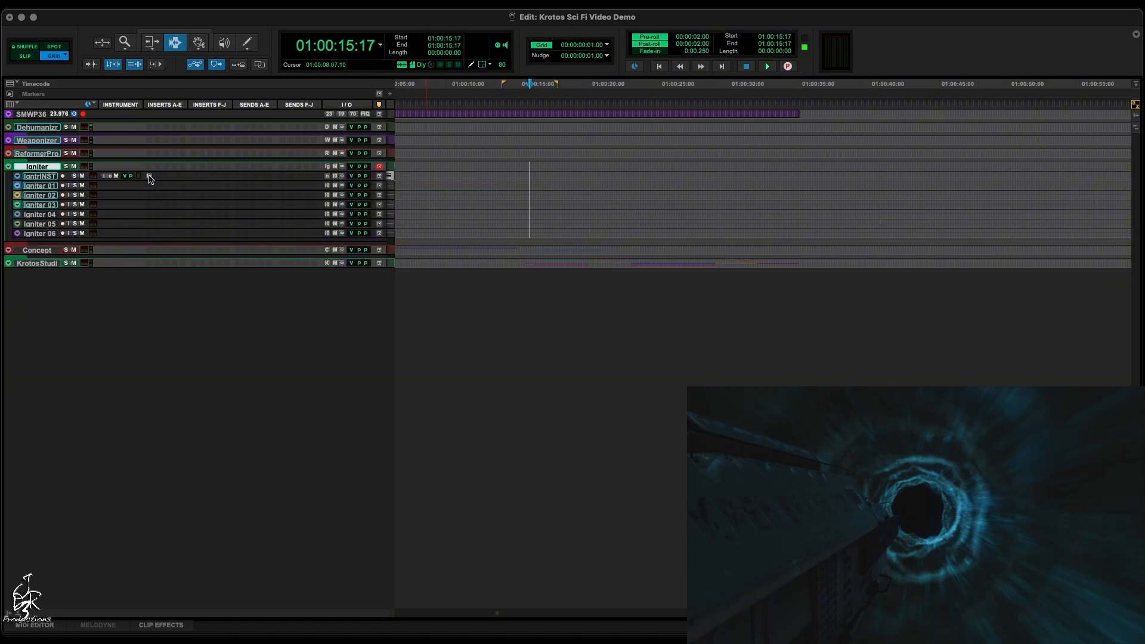
pyautogui.click(362, 184)
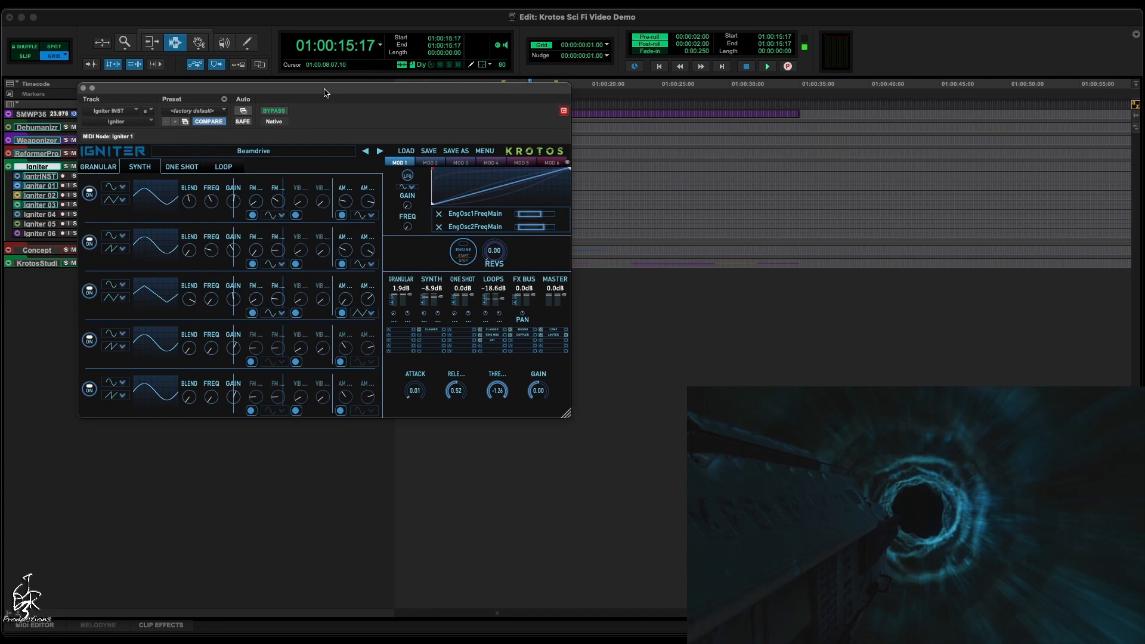
pyautogui.moveTo(325, 93)
pyautogui.mouseDown()
pyautogui.moveTo(399, 125)
pyautogui.moveTo(400, 82)
pyautogui.moveTo(322, 82)
pyautogui.mouseUp()
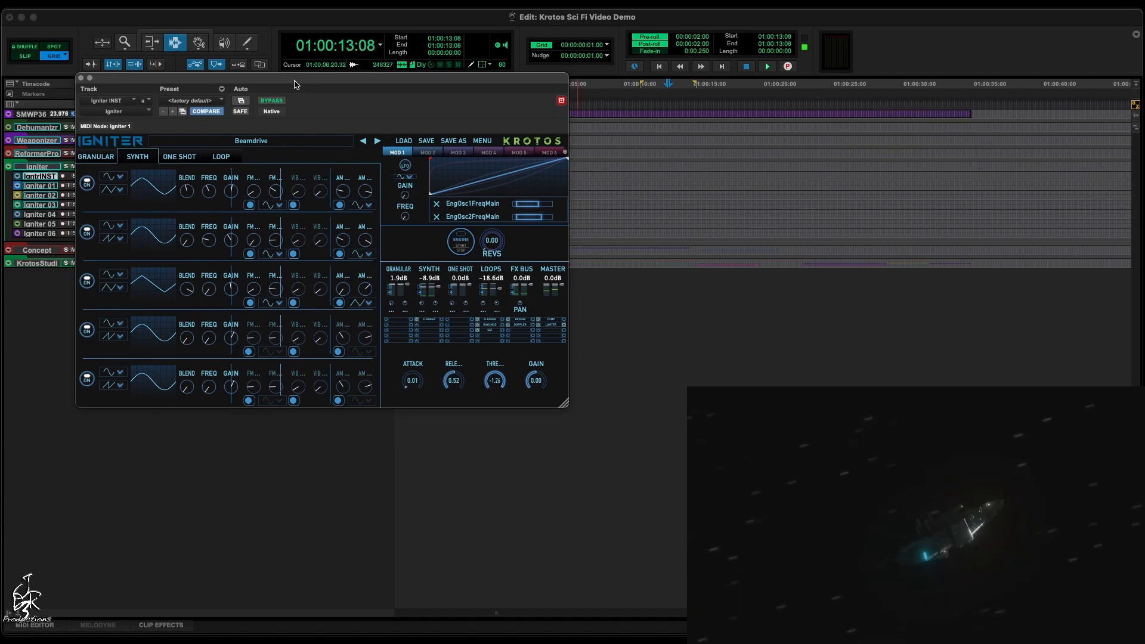
pyautogui.moveTo(295, 81); pyautogui.dragTo(312, 72)
pyautogui.press('super+w')
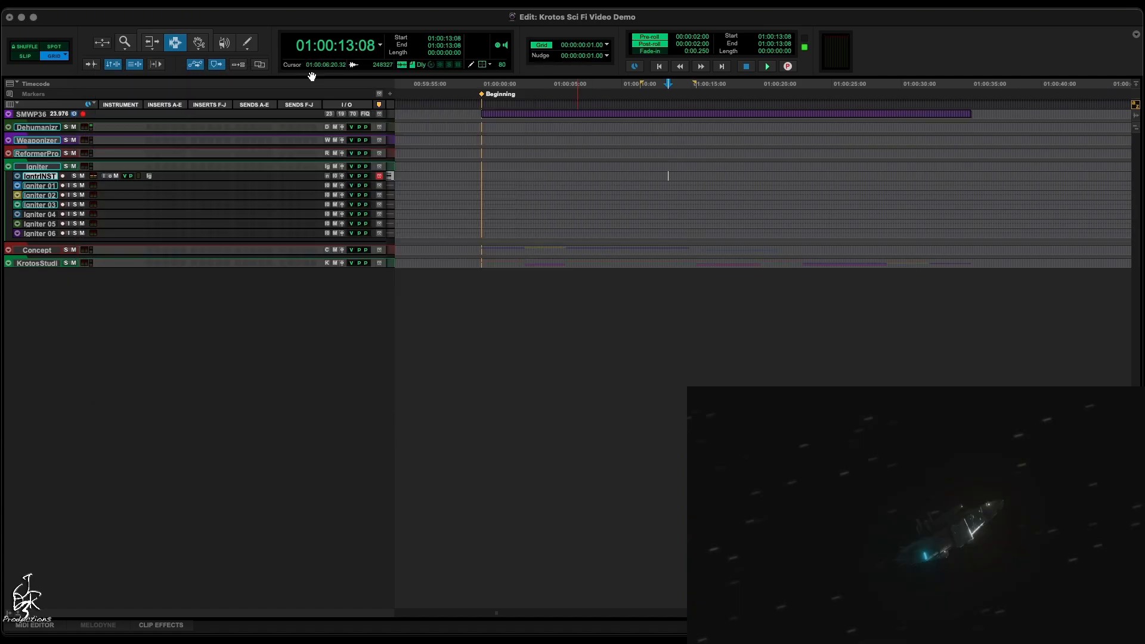
# Set the input path of the Igniter audio tracks and enable input monitoring on Igniter 01 to 05
pyautogui.click(45, 186)
pyautogui.keyDown('shift'); pyautogui.click(45, 233); pyautogui.keyUp('shift')
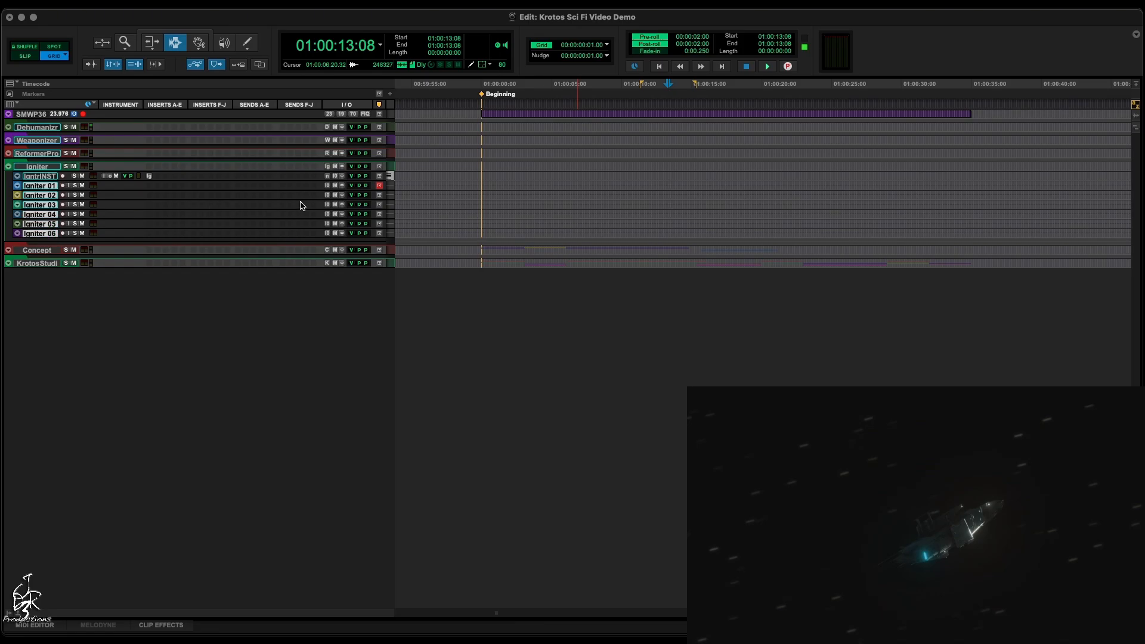
pyautogui.click(327, 188)
pyautogui.click(345, 140)
# Reopen Igniter, start its engine, audition the Beamdrive preset by varying the Revs, and examine its loop section
pyautogui.click(149, 176)
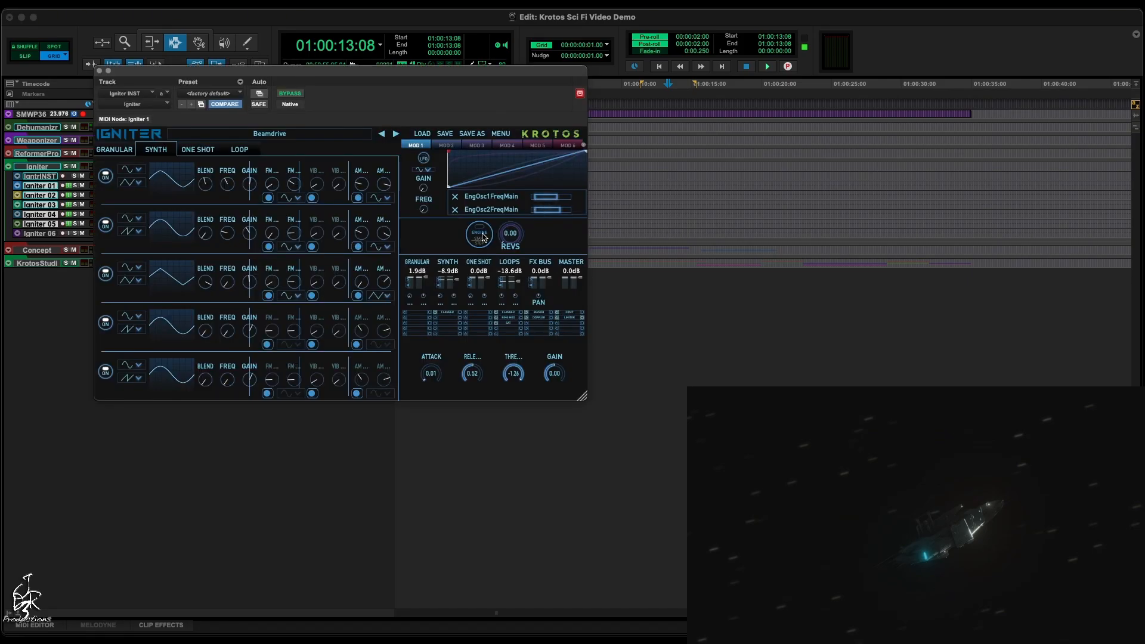
pyautogui.click(483, 236)
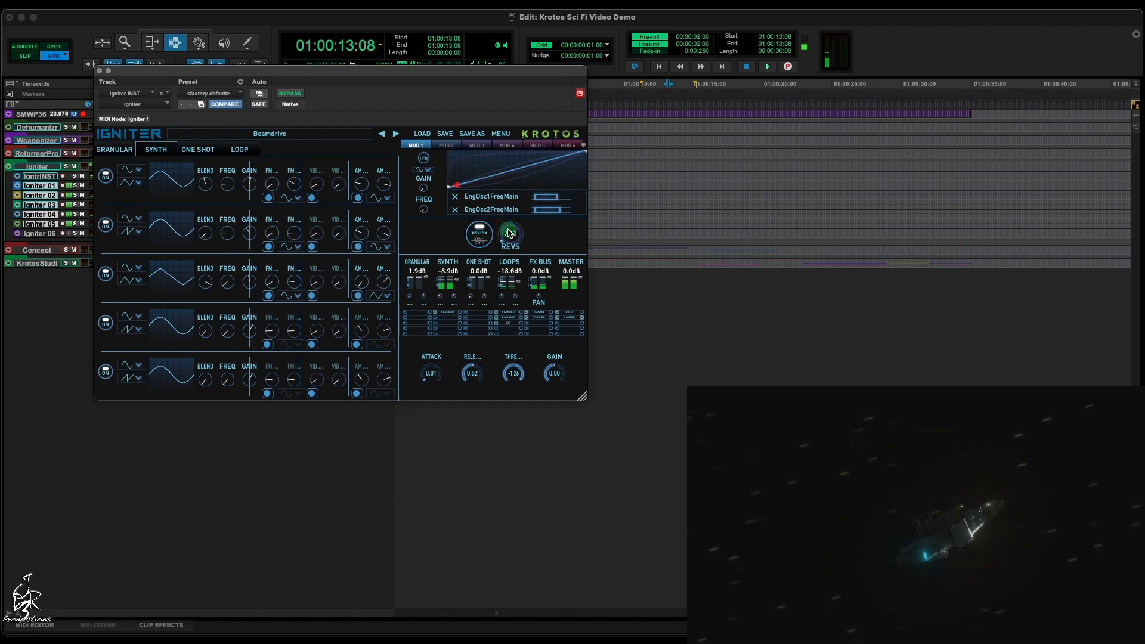
pyautogui.moveTo(510, 232)
pyautogui.mouseDown()
pyautogui.moveTo(521, 168)
pyautogui.moveTo(512, 240)
pyautogui.mouseUp()
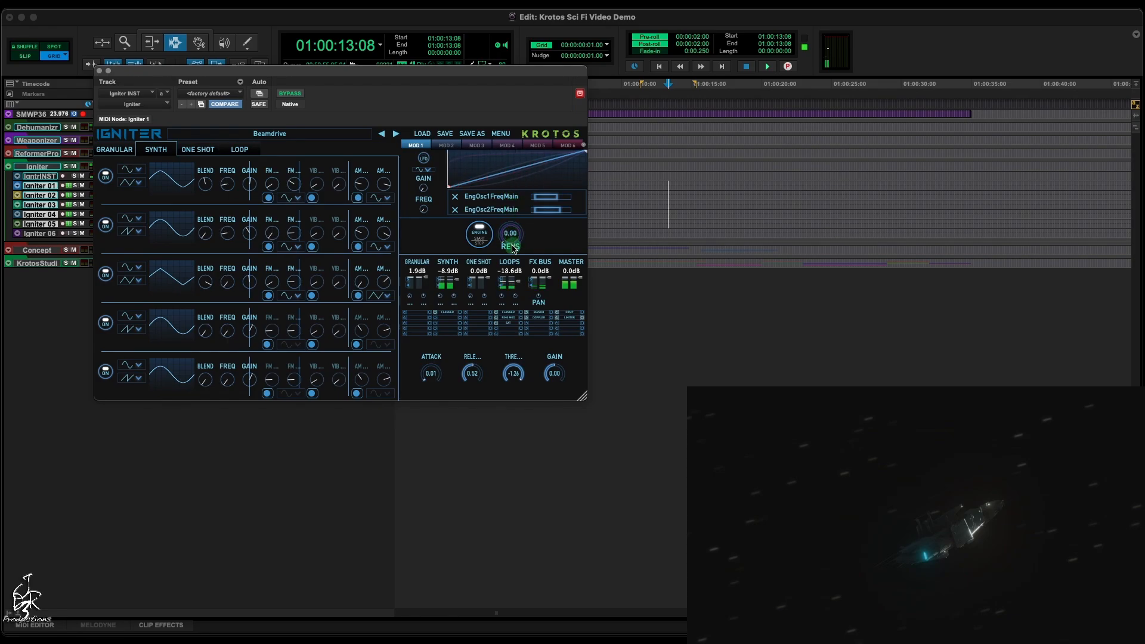
pyautogui.click(238, 151)
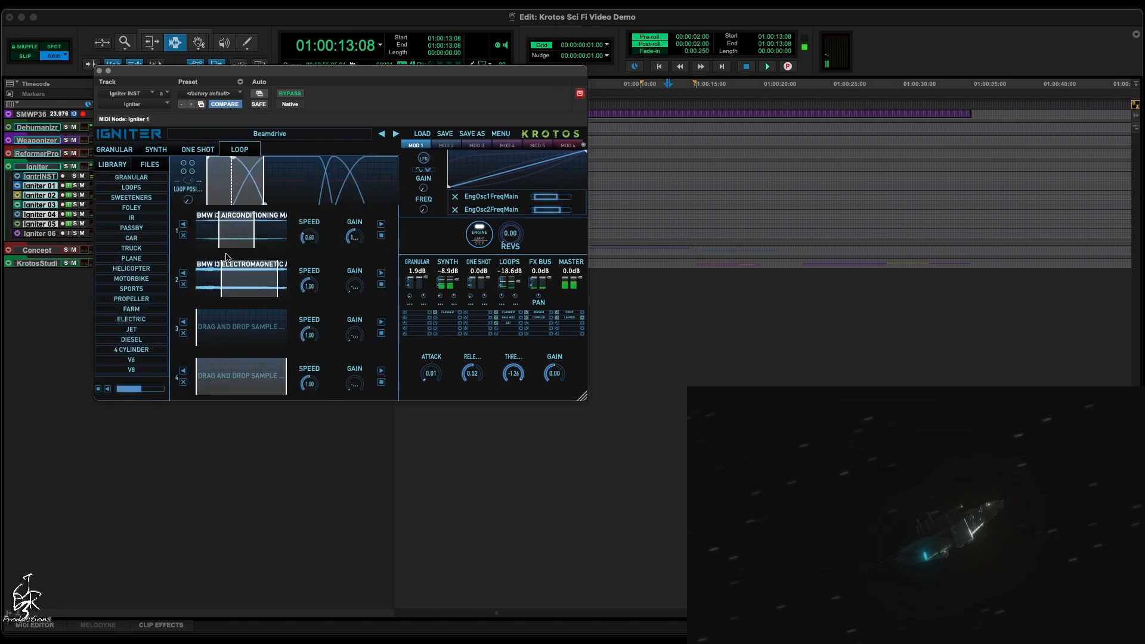
# Enlarge the Igniter window and load Subaru Crosstrek Engine as the granular engine and Porsche Carrera Engine as the exhaust
pyautogui.click(116, 150)
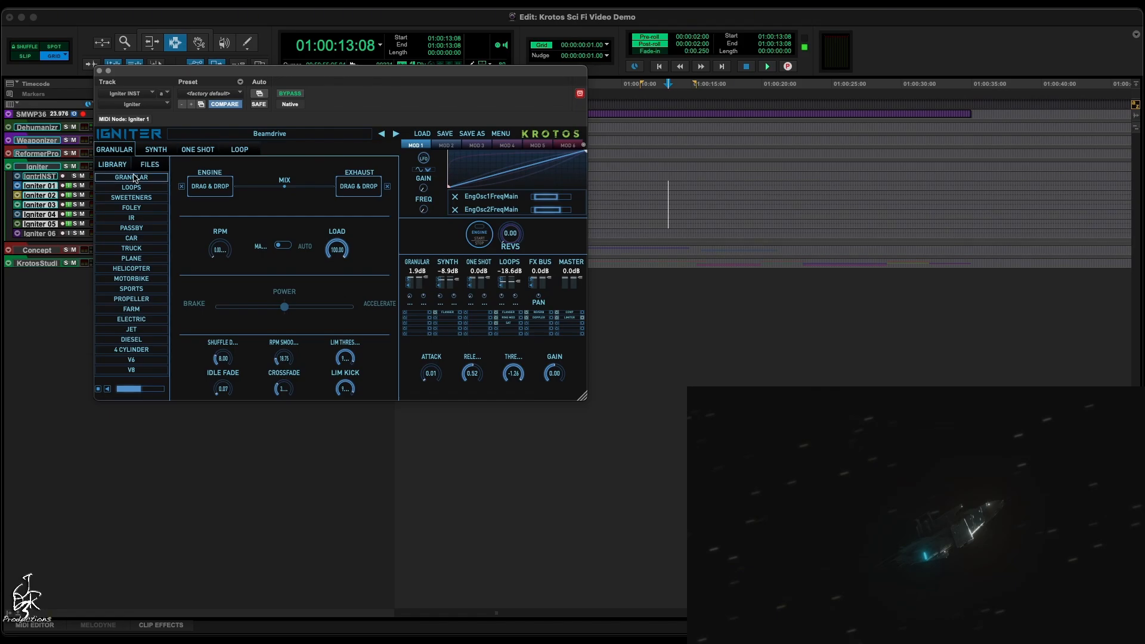
pyautogui.moveTo(584, 398); pyautogui.dragTo(683, 454)
pyautogui.moveTo(683, 454); pyautogui.dragTo(818, 529)
pyautogui.moveTo(204, 342); pyautogui.dragTo(206, 435)
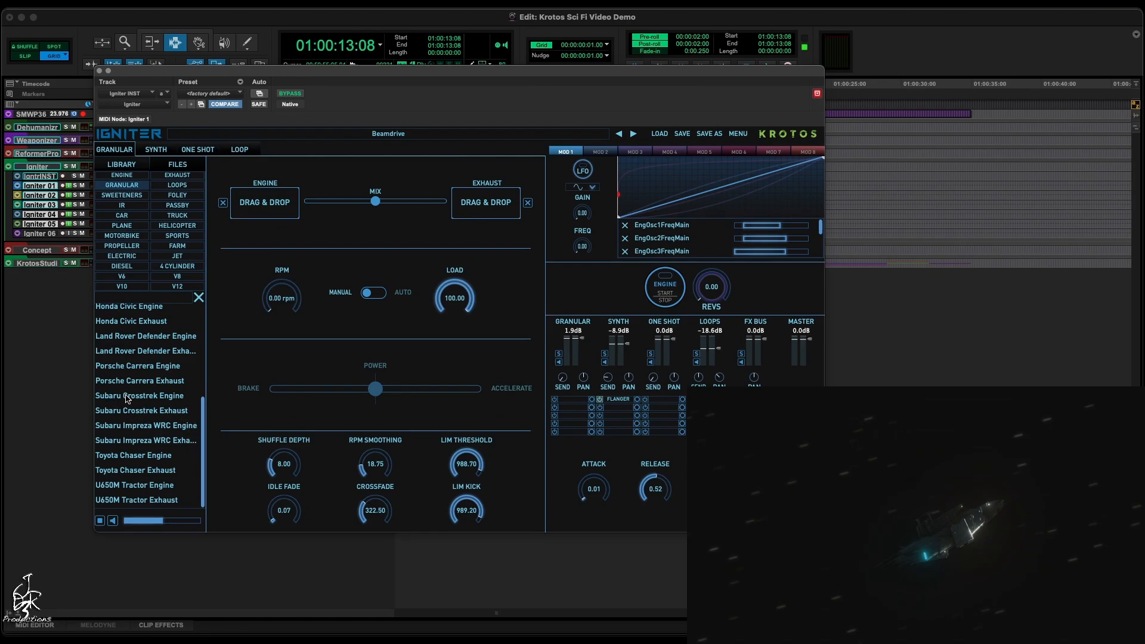
pyautogui.moveTo(124, 398); pyautogui.dragTo(265, 205)
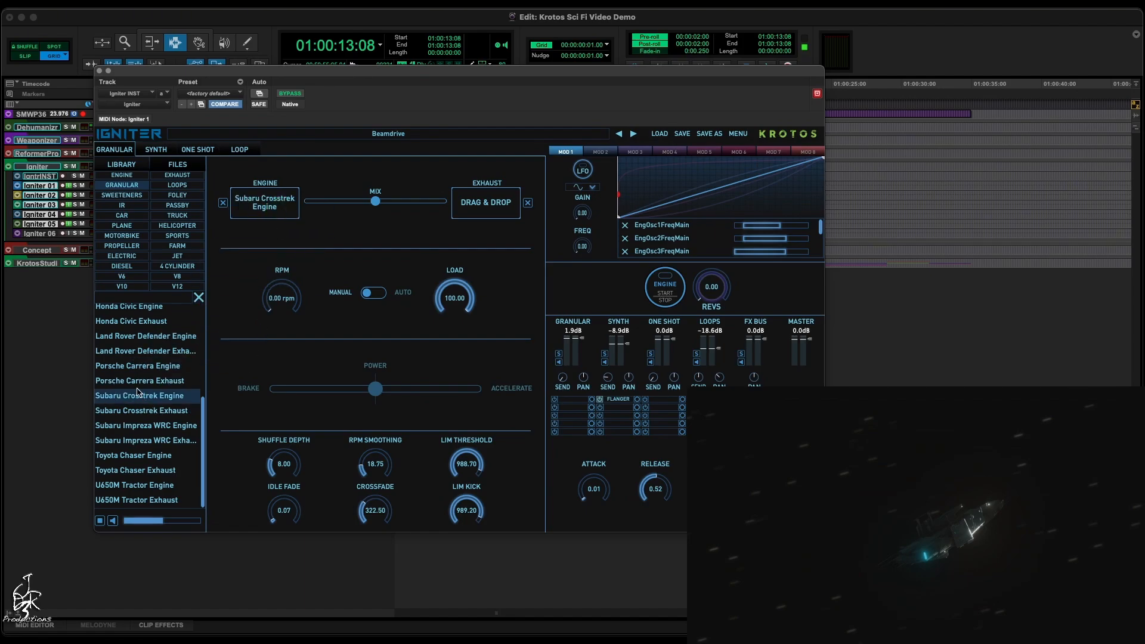
pyautogui.moveTo(127, 368); pyautogui.dragTo(500, 208)
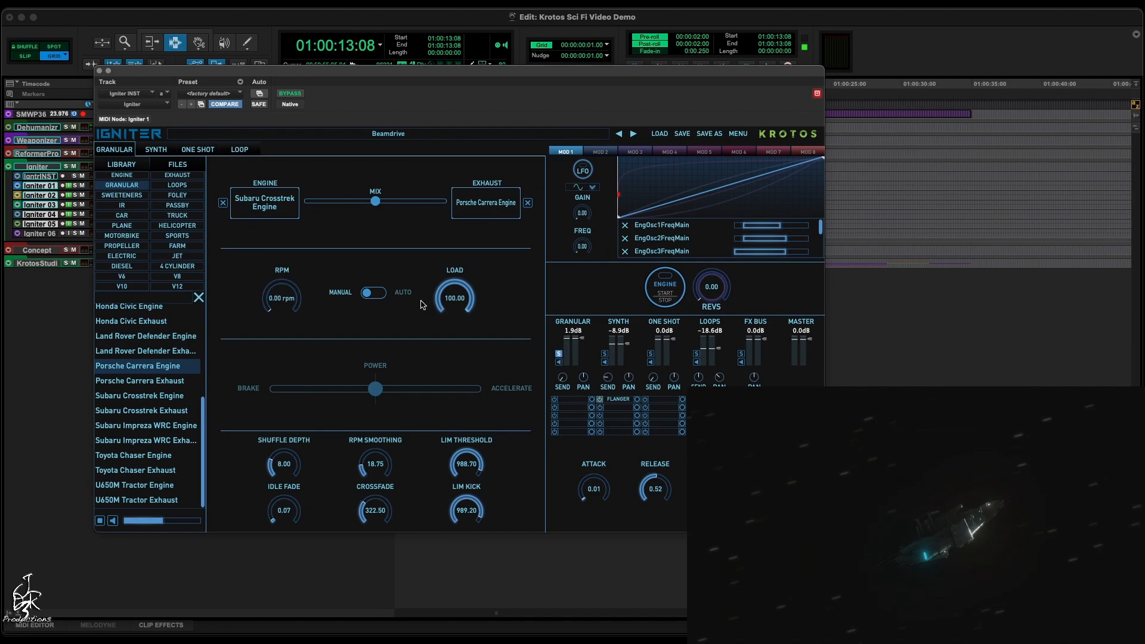
# Assign the granular RPM and Load parameters to the Mod 2 modulator
pyautogui.click(601, 152)
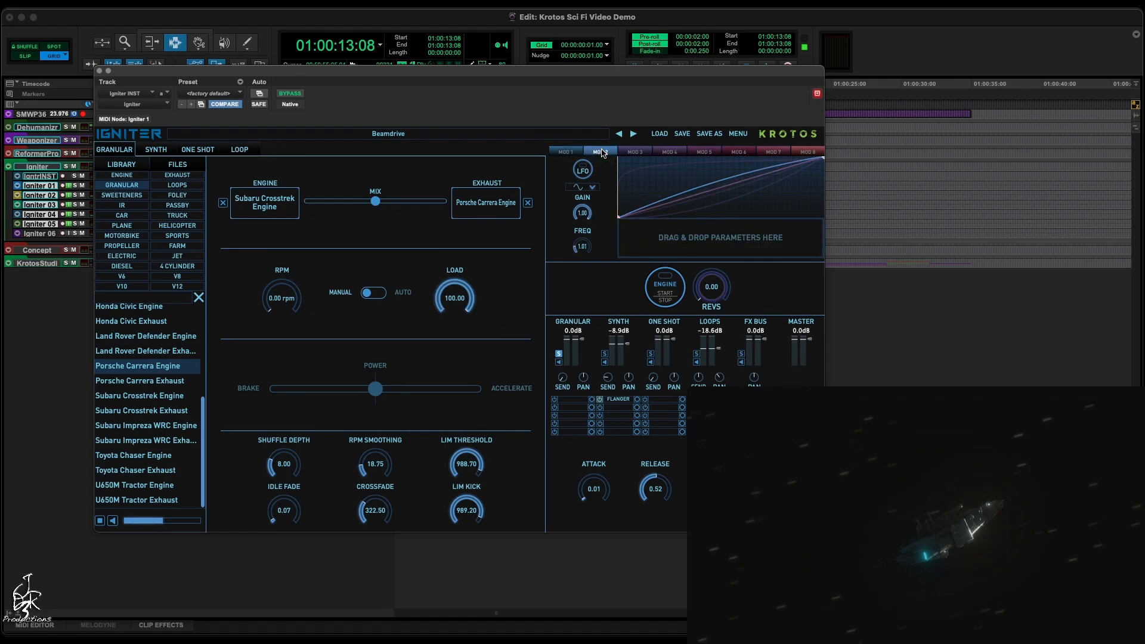
pyautogui.moveTo(283, 272); pyautogui.dragTo(661, 244)
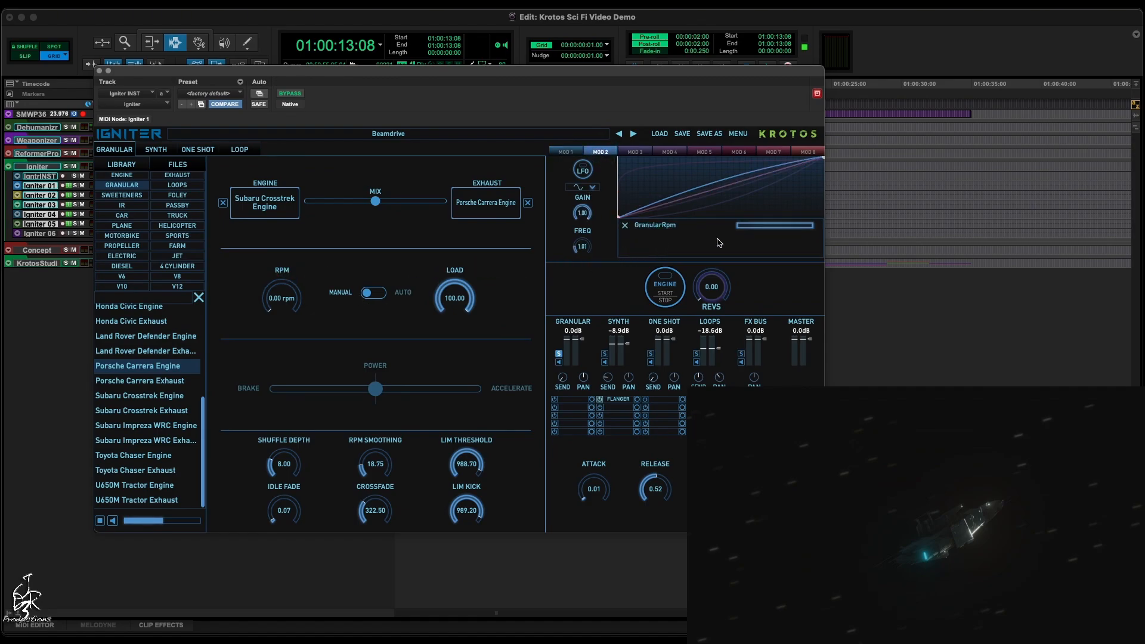
pyautogui.moveTo(455, 270); pyautogui.dragTo(650, 238)
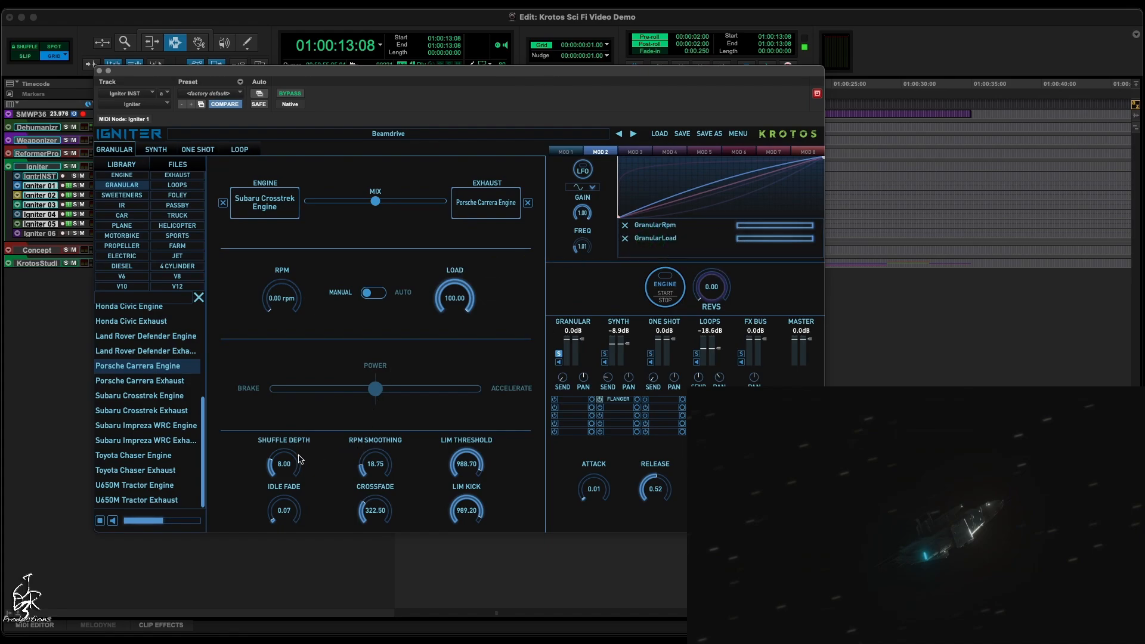
# Set Shuffle Depth to 21.00, RPM Smoothing to 82.62, Idle Fade to 0.62 and Crossfade to 861.74, and start the engine
pyautogui.moveTo(286, 454); pyautogui.dragTo(293, 424)
pyautogui.click(666, 296)
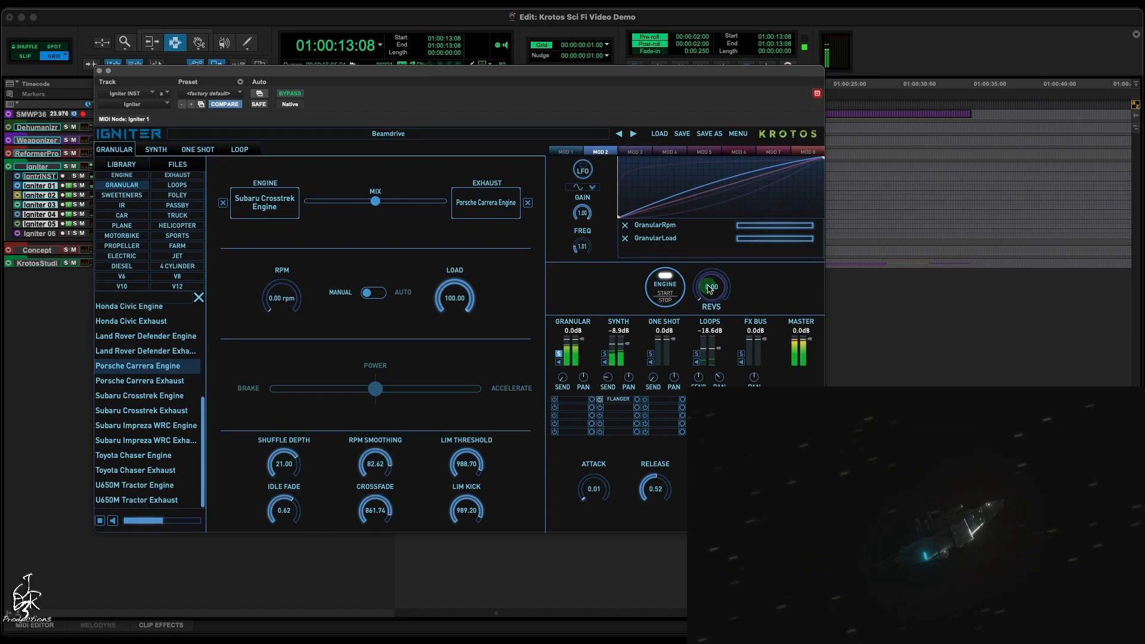
# Add a flanger to the granular channel with its Rate assigned to Mod 5, and audition the engines by sweeping the Revs
pyautogui.moveTo(710, 290); pyautogui.dragTo(711, 264)
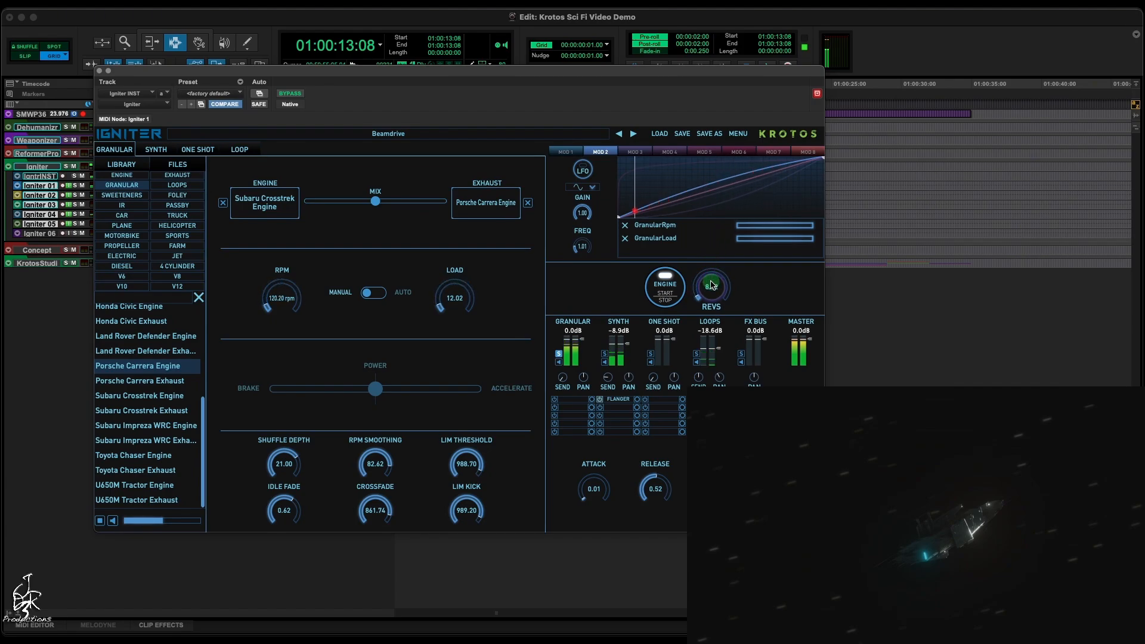
pyautogui.moveTo(714, 290); pyautogui.dragTo(723, 237)
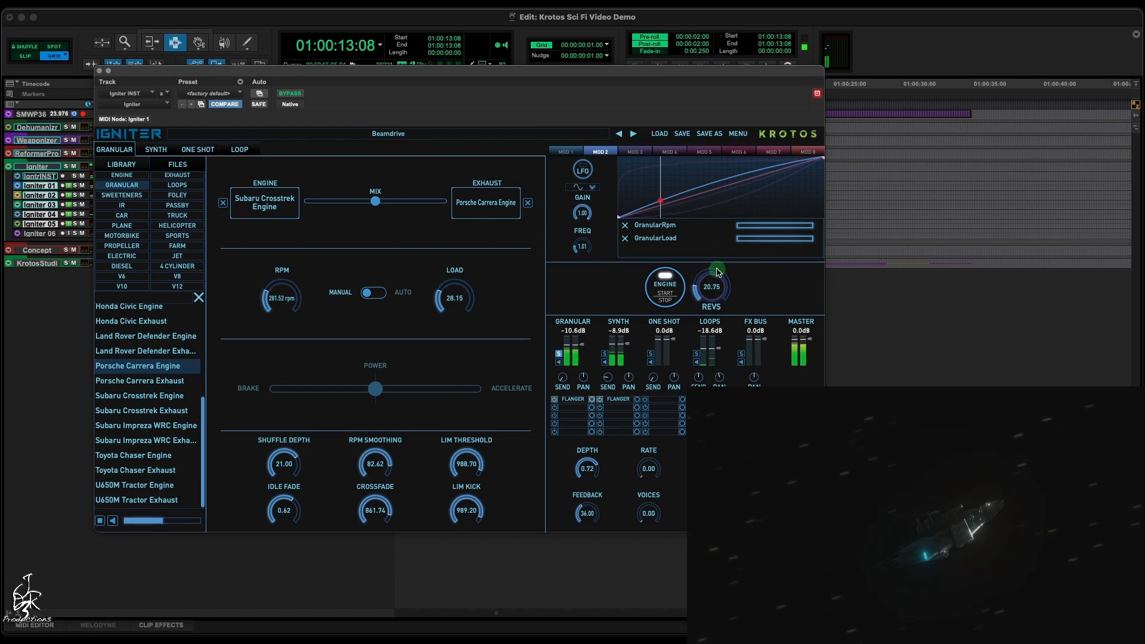
pyautogui.moveTo(719, 276); pyautogui.dragTo(707, 288)
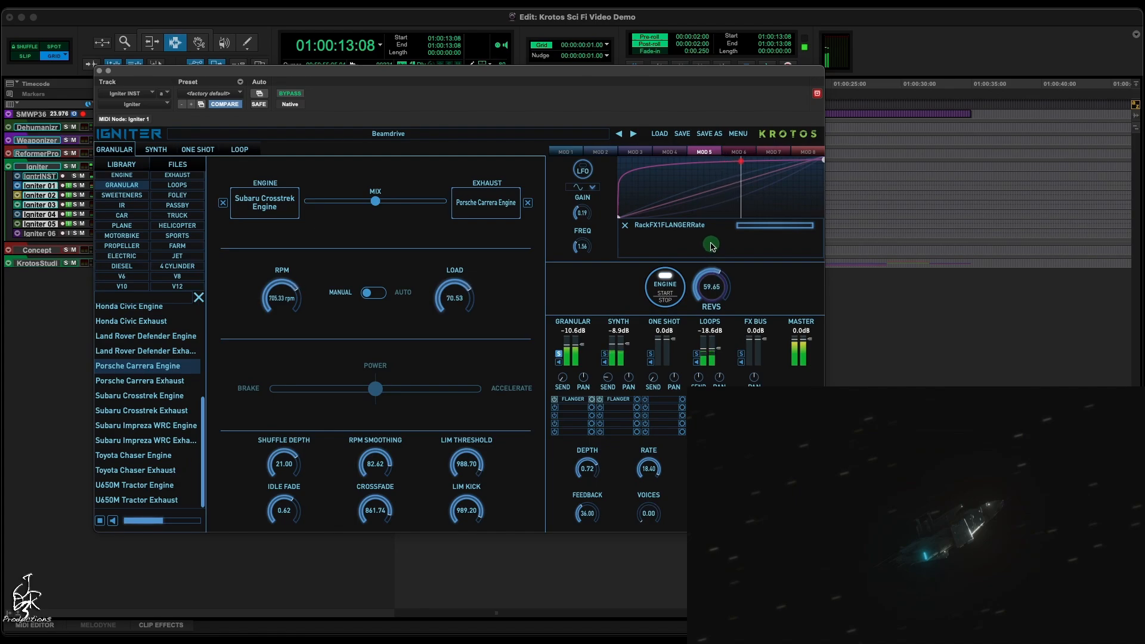
pyautogui.moveTo(712, 246); pyautogui.dragTo(708, 290)
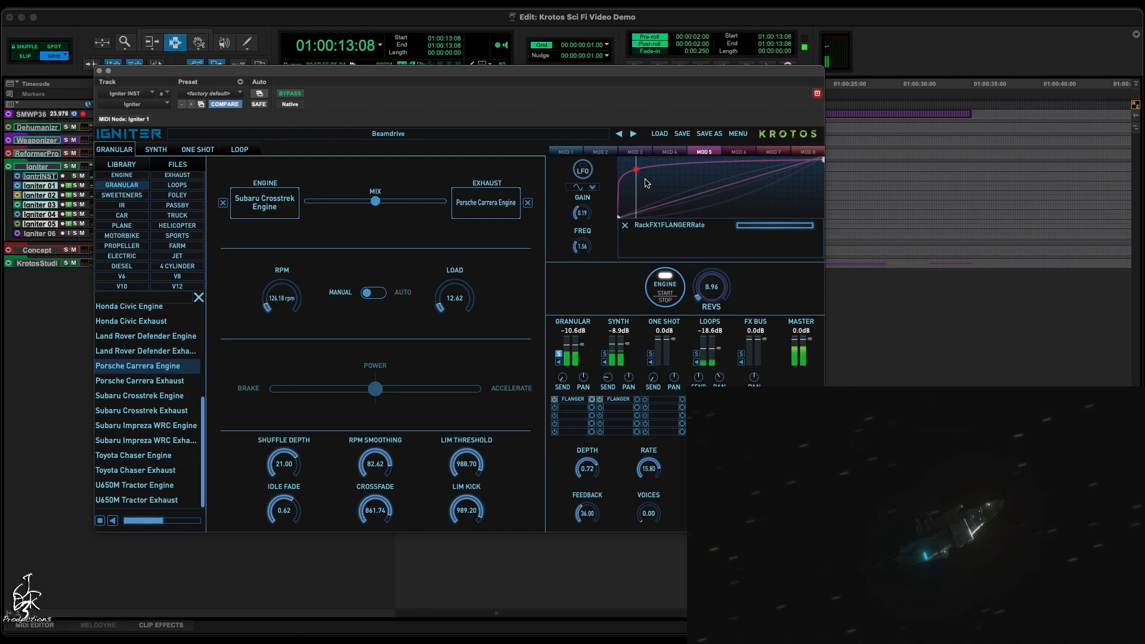
# Invert the Mod 5 curve so the granular flanger's Rate falls as the Revs rise, and audition the change by sweeping the Revs
pyautogui.moveTo(634, 173); pyautogui.dragTo(667, 173)
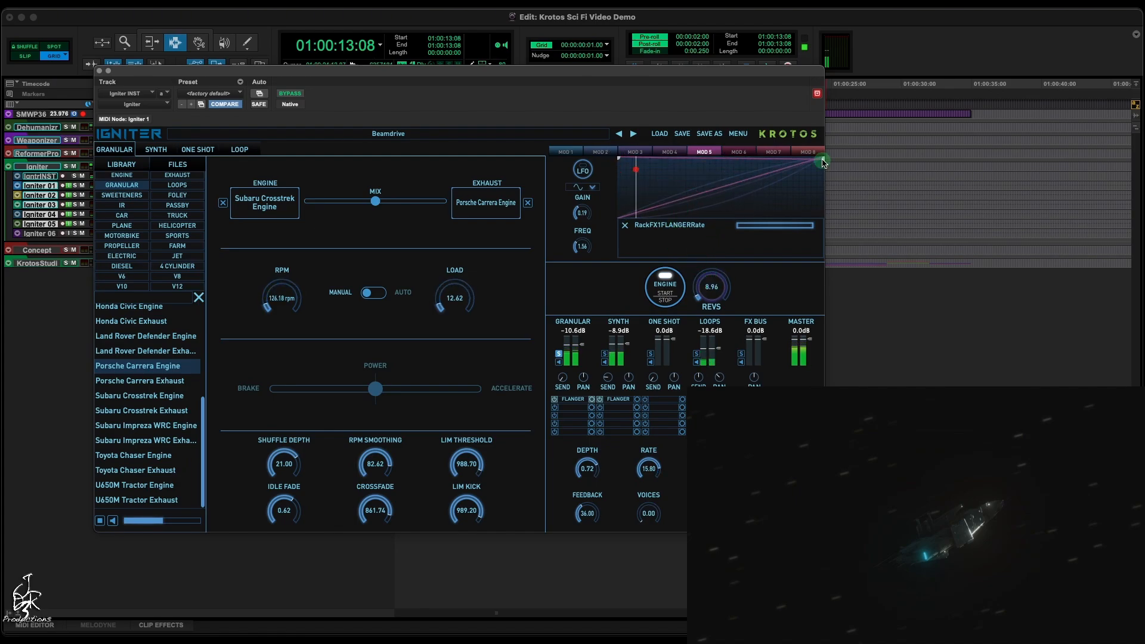
pyautogui.moveTo(823, 160); pyautogui.dragTo(823, 217)
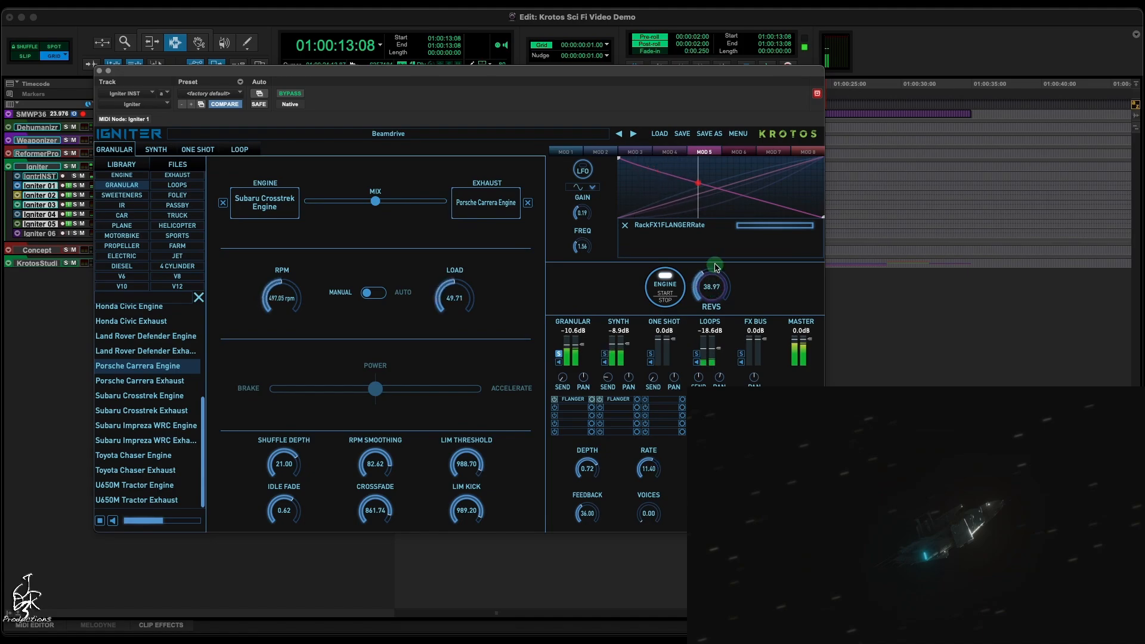
pyautogui.moveTo(715, 267); pyautogui.dragTo(618, 469)
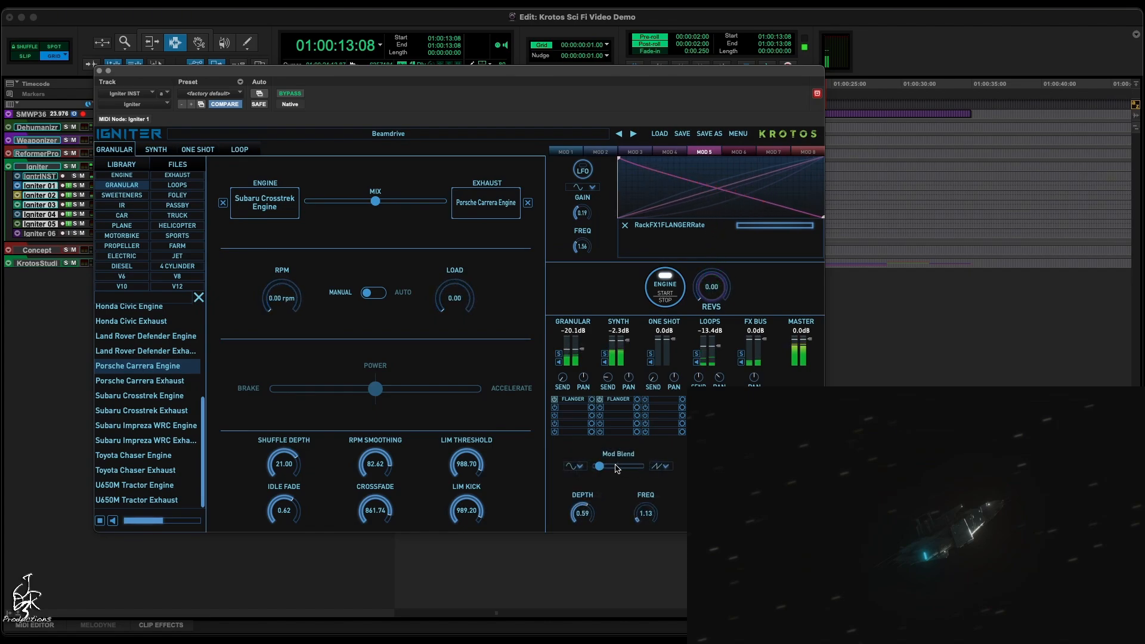
# In the loop section, set the Mod 3 LFO frequency driving LoopsPan to 3.83 and listen to the panning
pyautogui.click(240, 150)
pyautogui.click(601, 152)
pyautogui.click(635, 152)
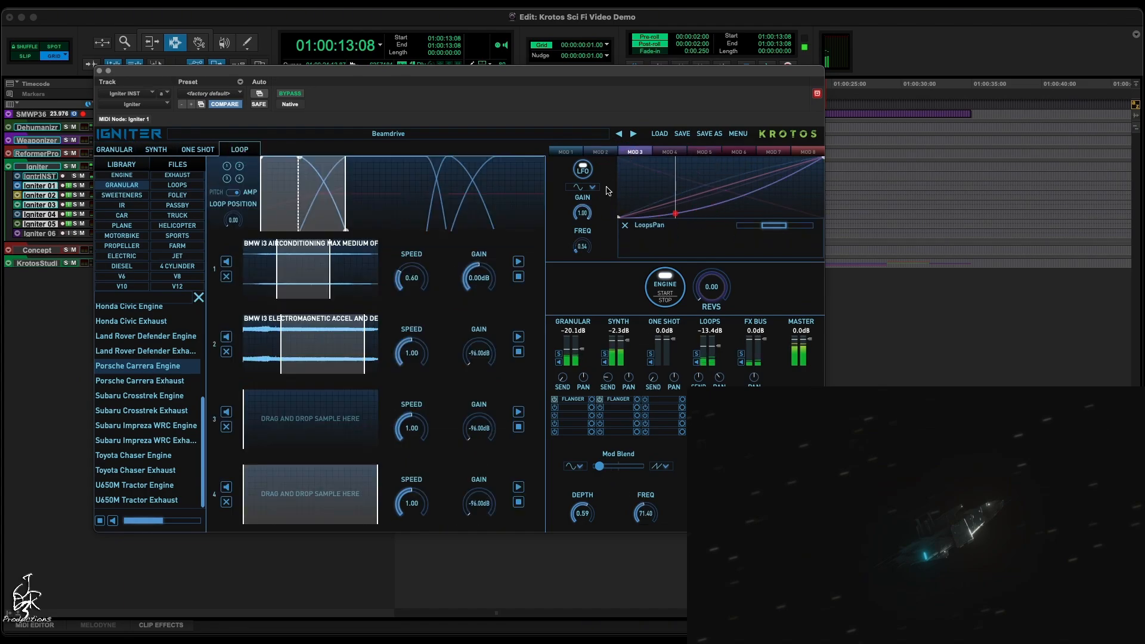
pyautogui.moveTo(583, 245); pyautogui.dragTo(589, 189)
pyautogui.moveTo(723, 287)
pyautogui.mouseDown()
pyautogui.moveTo(733, 201)
pyautogui.moveTo(715, 292)
pyautogui.mouseUp()
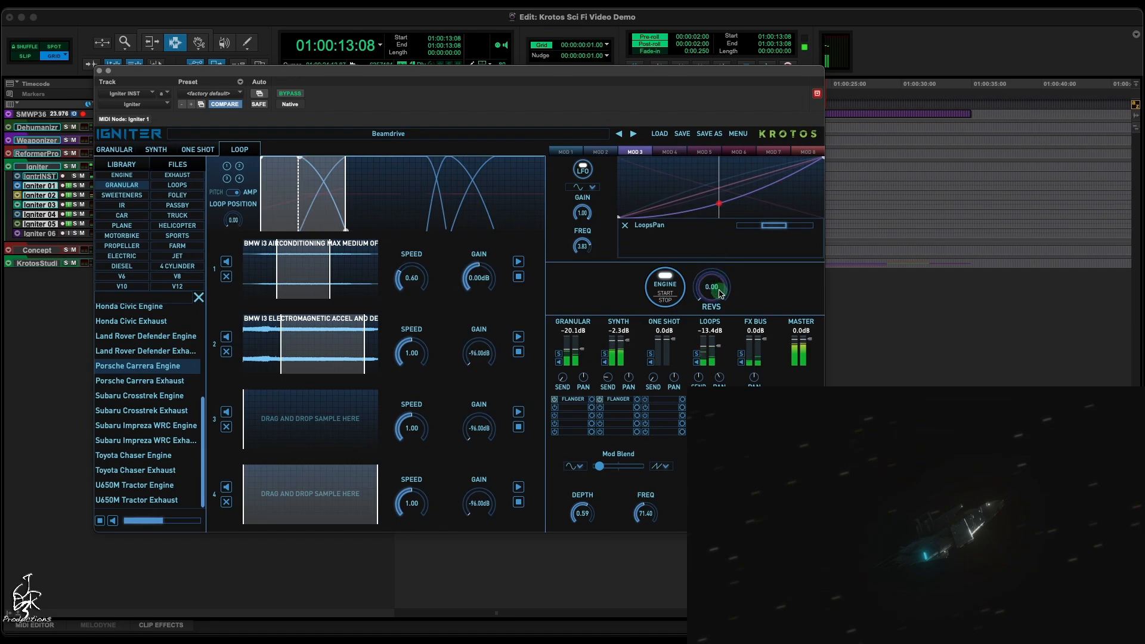
# Adjust the Mod 1 modulation ranges of the synth oscillator frequencies and audition them with the Revs
pyautogui.click(156, 150)
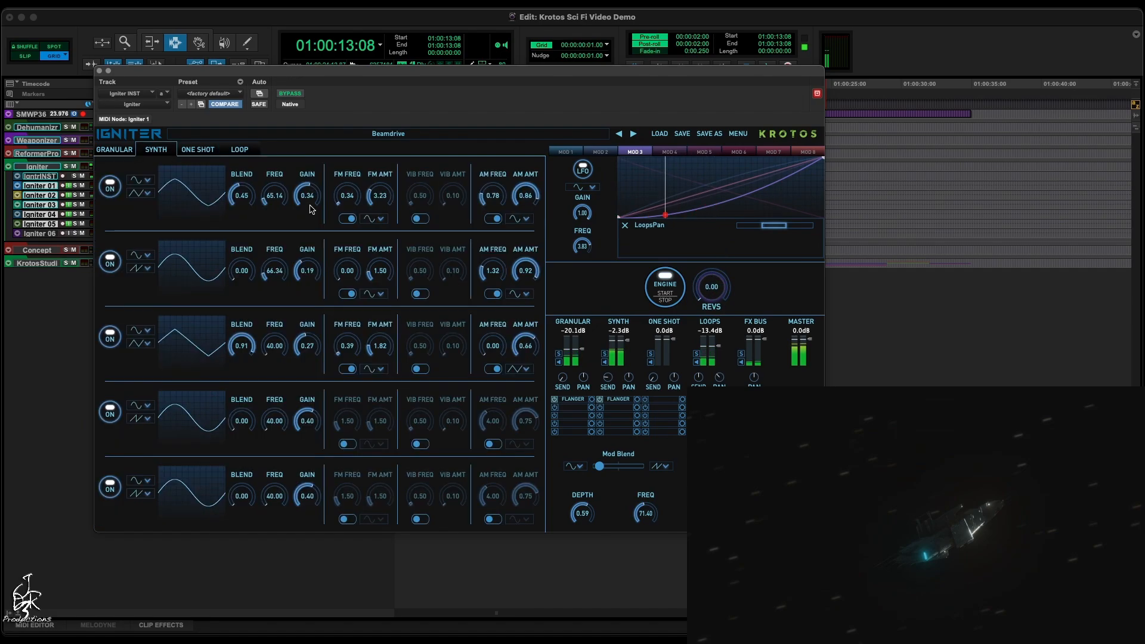
pyautogui.click(566, 152)
pyautogui.moveTo(743, 227); pyautogui.dragTo(806, 253)
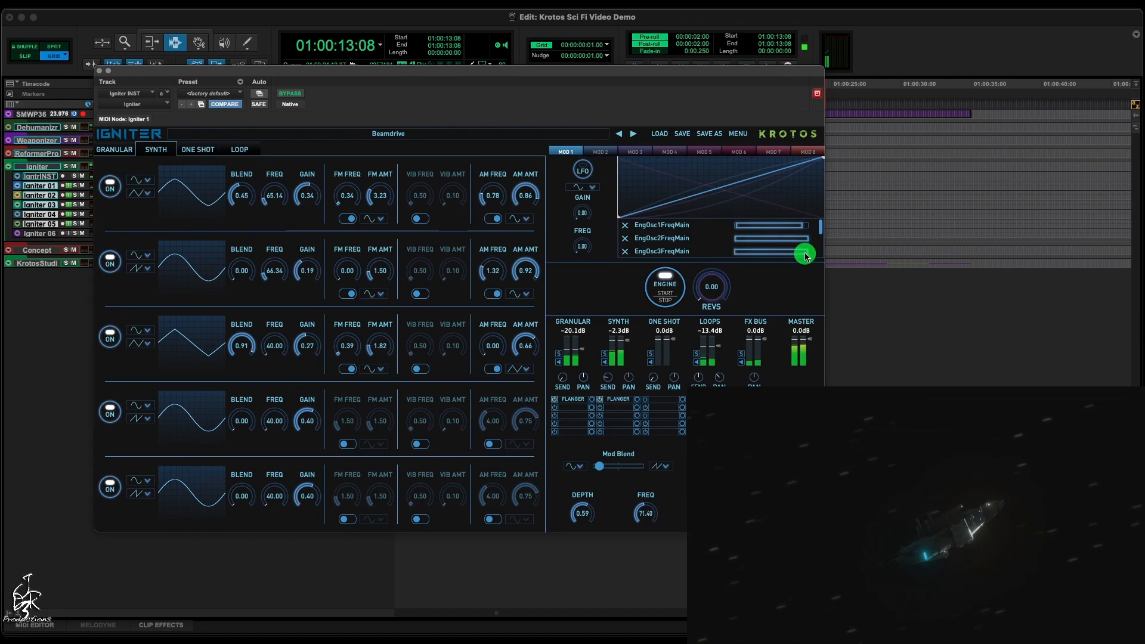
pyautogui.moveTo(718, 325); pyautogui.dragTo(718, 288)
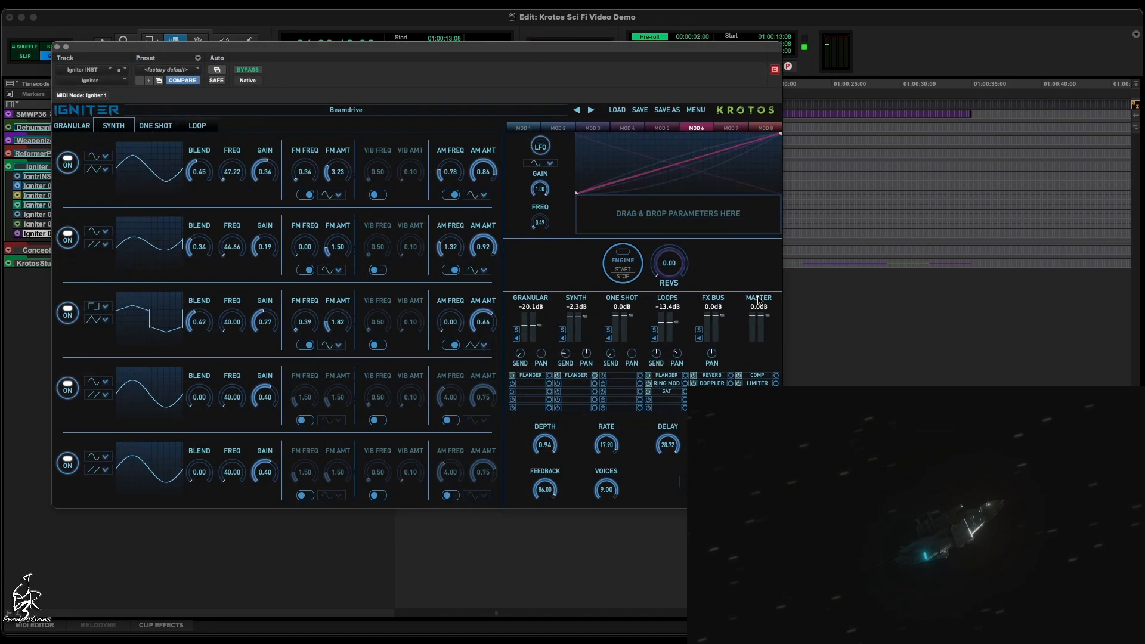
# Assign the Master gain to Mod 6, shape its curve into an arch falling to zero at both ends, and test it with the Revs
pyautogui.moveTo(755, 294); pyautogui.dragTo(685, 209)
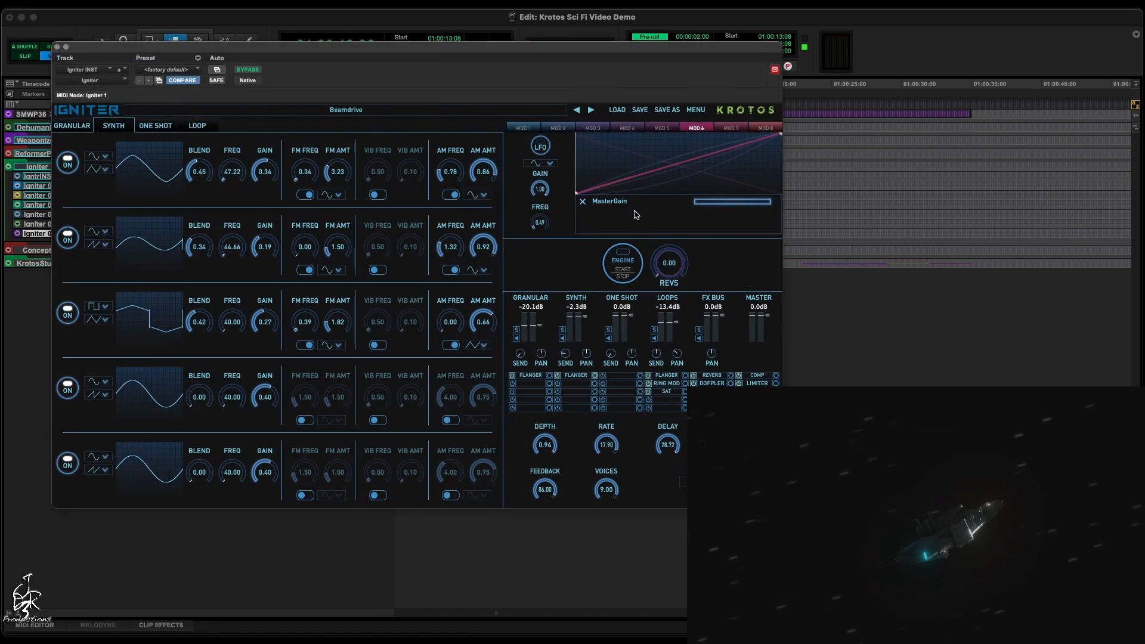
pyautogui.moveTo(781, 136); pyautogui.dragTo(781, 194)
pyautogui.moveTo(669, 262)
pyautogui.mouseDown()
pyautogui.moveTo(677, 192)
pyautogui.moveTo(647, 159)
pyautogui.moveTo(686, 159)
pyautogui.moveTo(677, 146)
pyautogui.moveTo(697, 137)
pyautogui.mouseUp()
pyautogui.moveTo(673, 264); pyautogui.dragTo(669, 353)
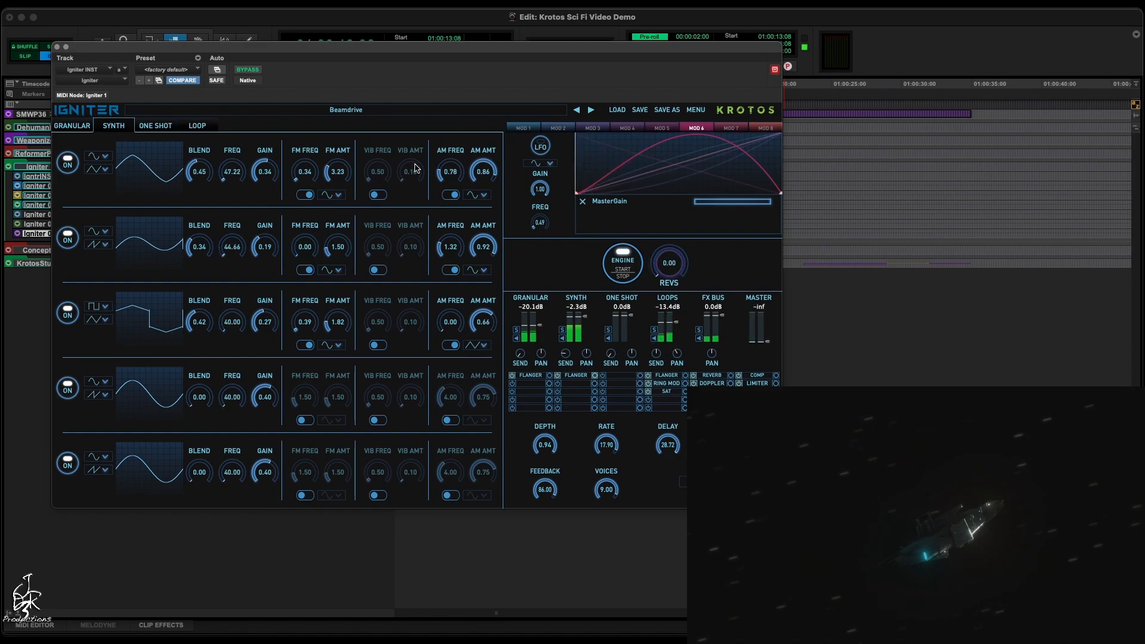
# Arm the Igniter 06 track and record an Igniter pass to the video while performing the Revs
pyautogui.press('super+w')
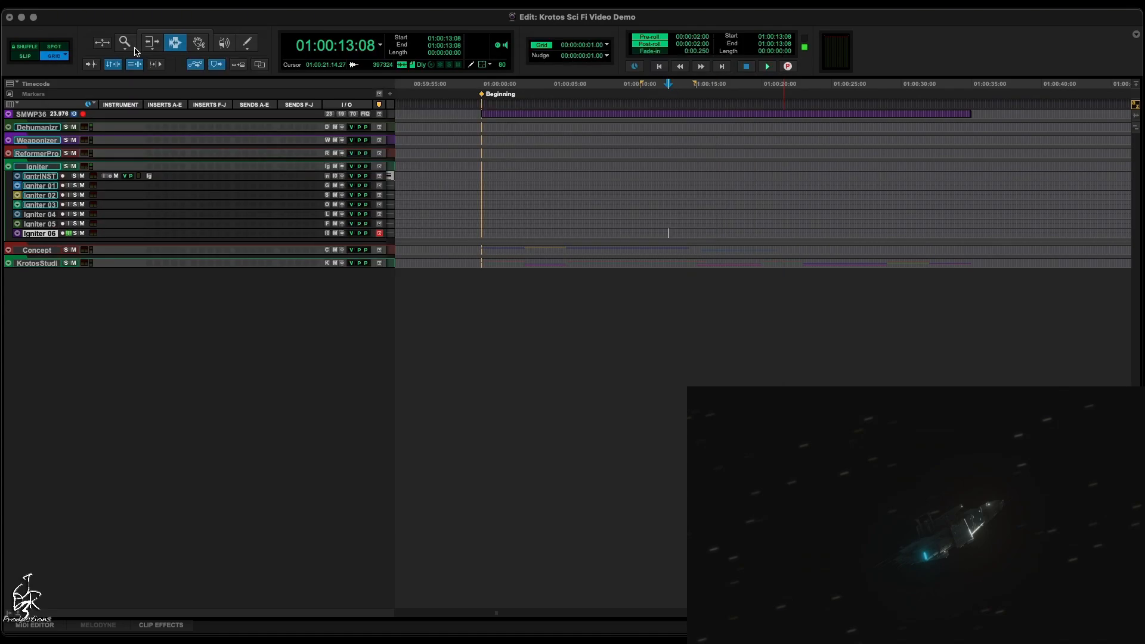
pyautogui.click(62, 234)
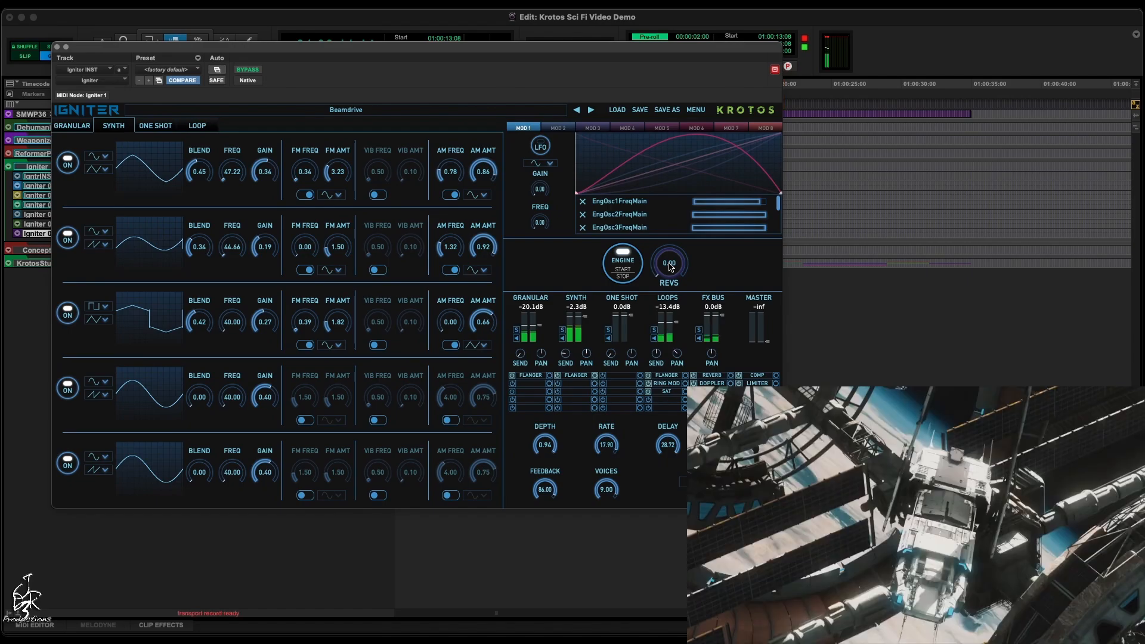
pyautogui.moveTo(671, 266); pyautogui.dragTo(669, 433)
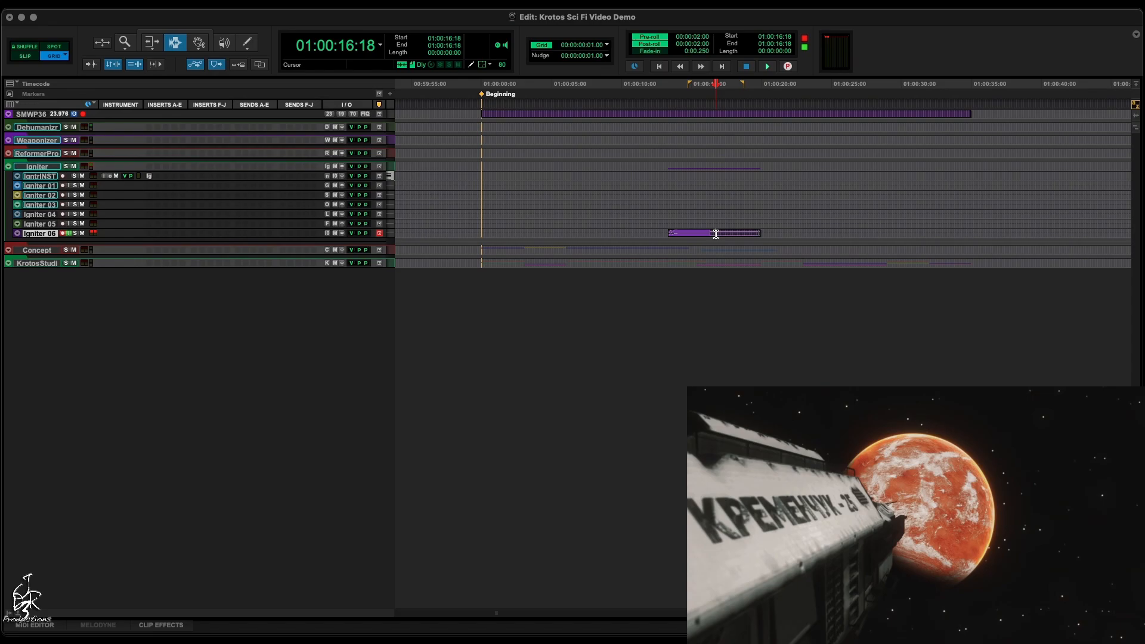
# Trim the end of the recorded Igniter 06 clip, fade in its start, and play it back with the video
pyautogui.press('e')
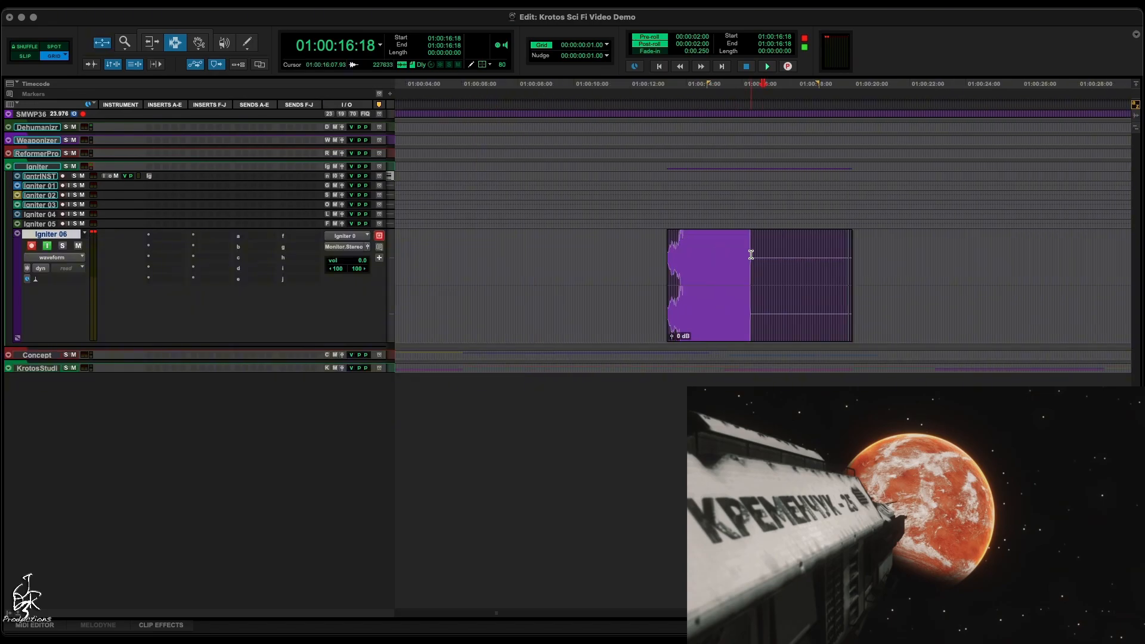
pyautogui.press('super+bracketright')
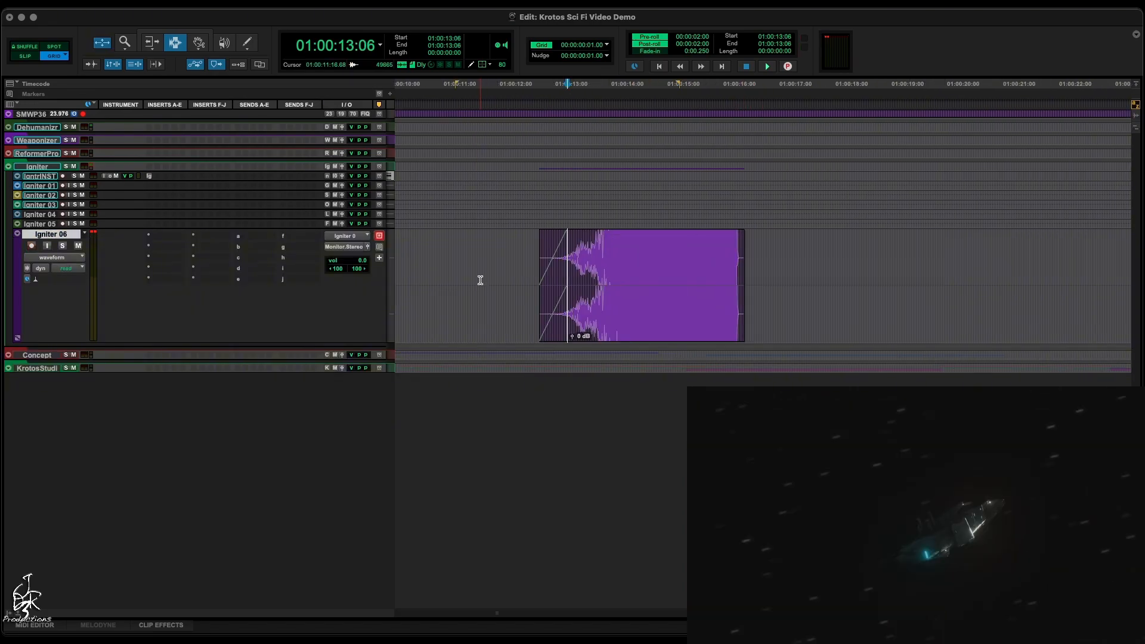
pyautogui.press('space')
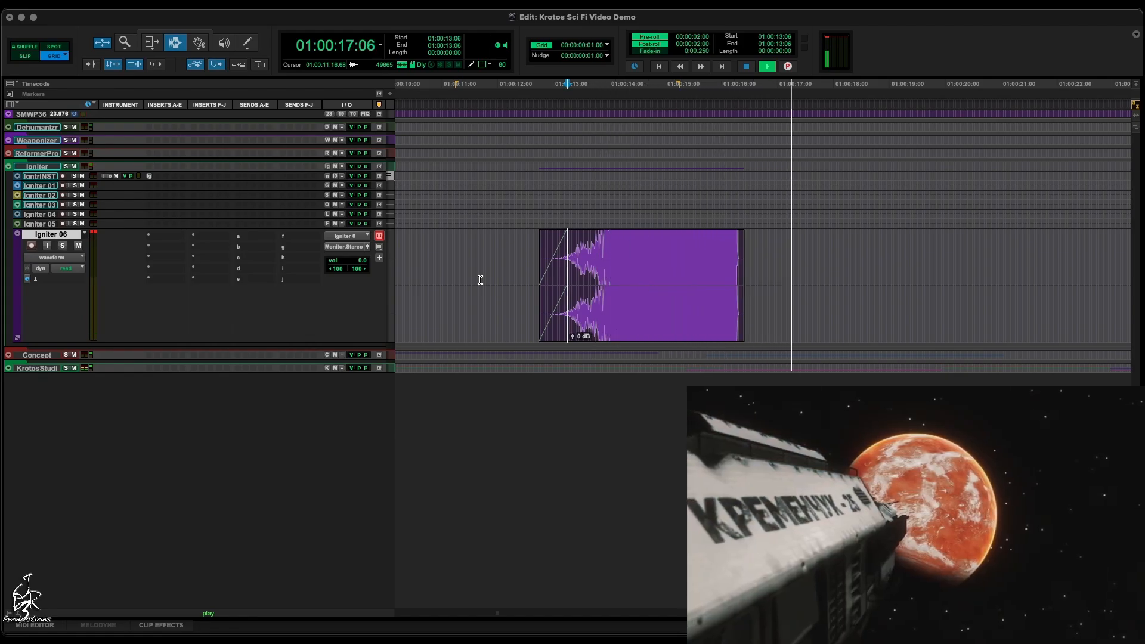
pyautogui.press('space')
pyautogui.click(614, 269)
pyautogui.press('e')
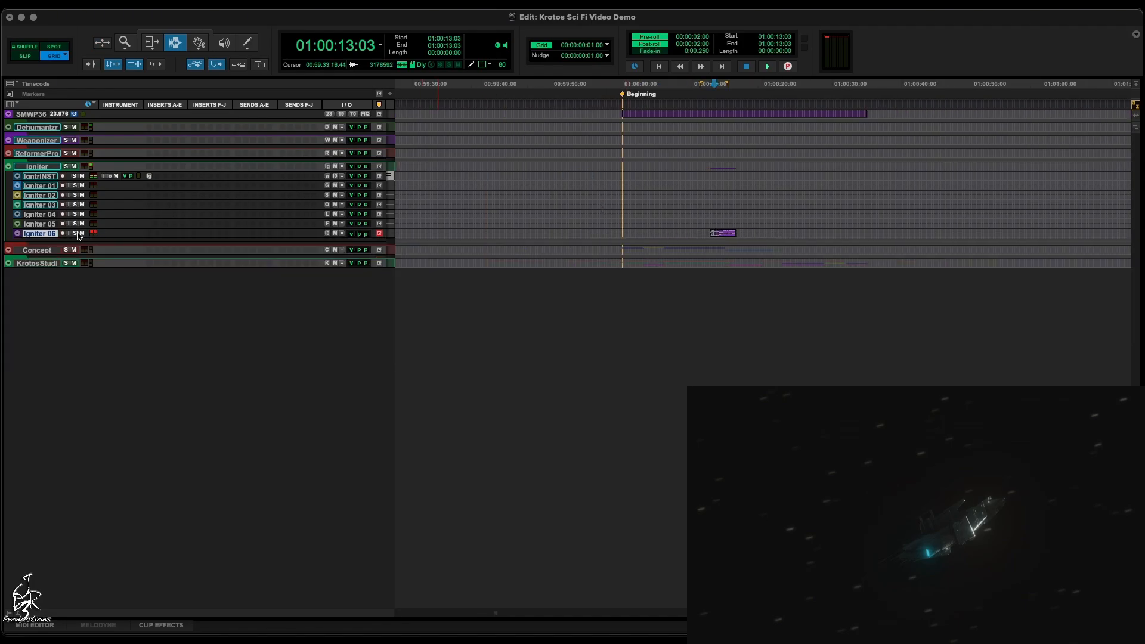
# Reopen Igniter at 01:00:06:00, rehearse the sound against the video, and raise the GranularRpm and GranularLoad range minimums on Mod 2
pyautogui.click(665, 214)
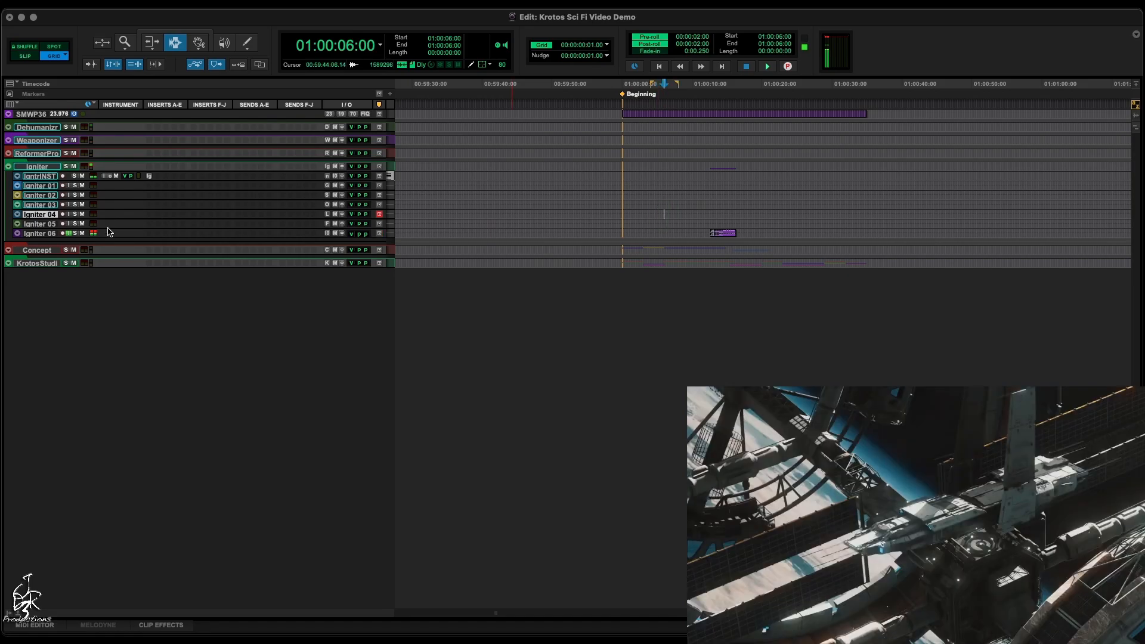
pyautogui.click(149, 175)
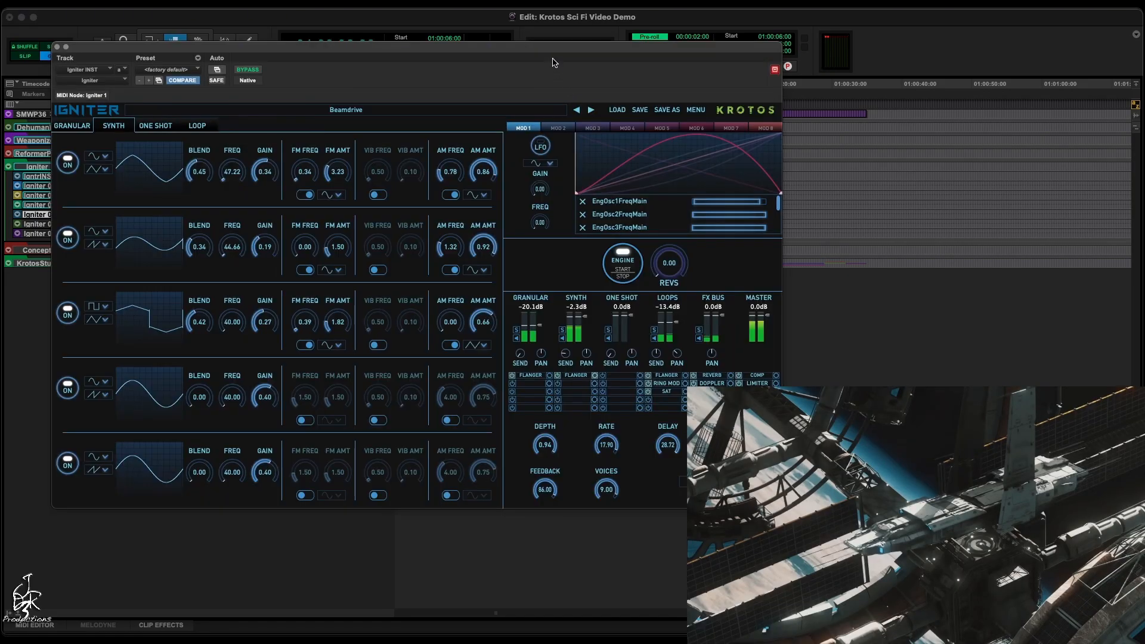
pyautogui.moveTo(547, 56); pyautogui.dragTo(521, 52)
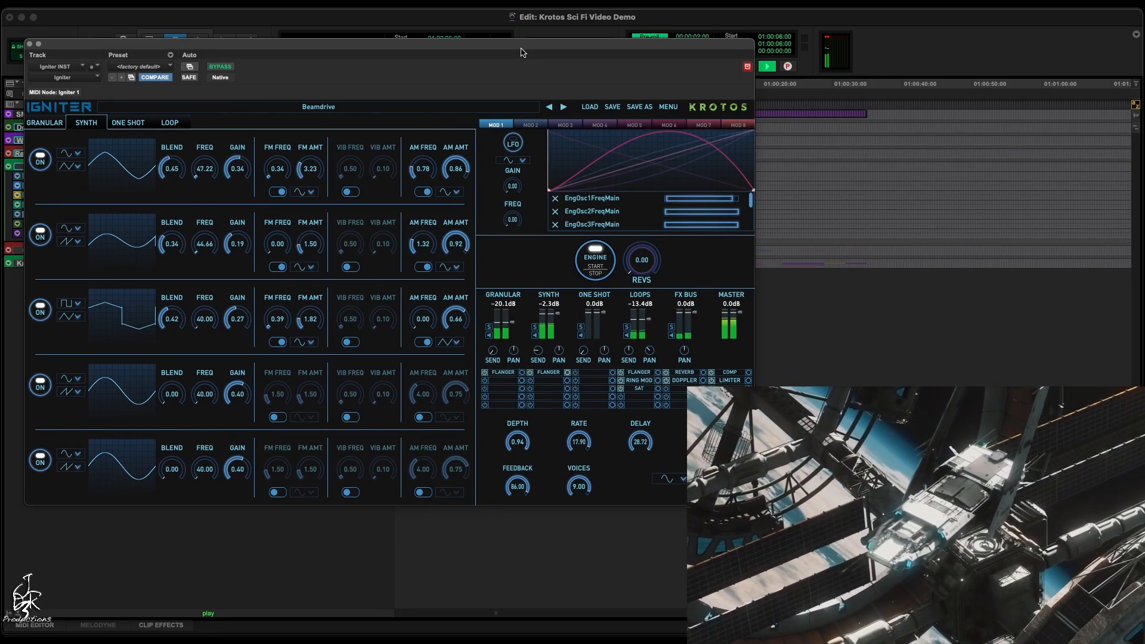
pyautogui.moveTo(642, 260)
pyautogui.mouseDown()
pyautogui.moveTo(649, 218)
pyautogui.moveTo(647, 263)
pyautogui.mouseUp()
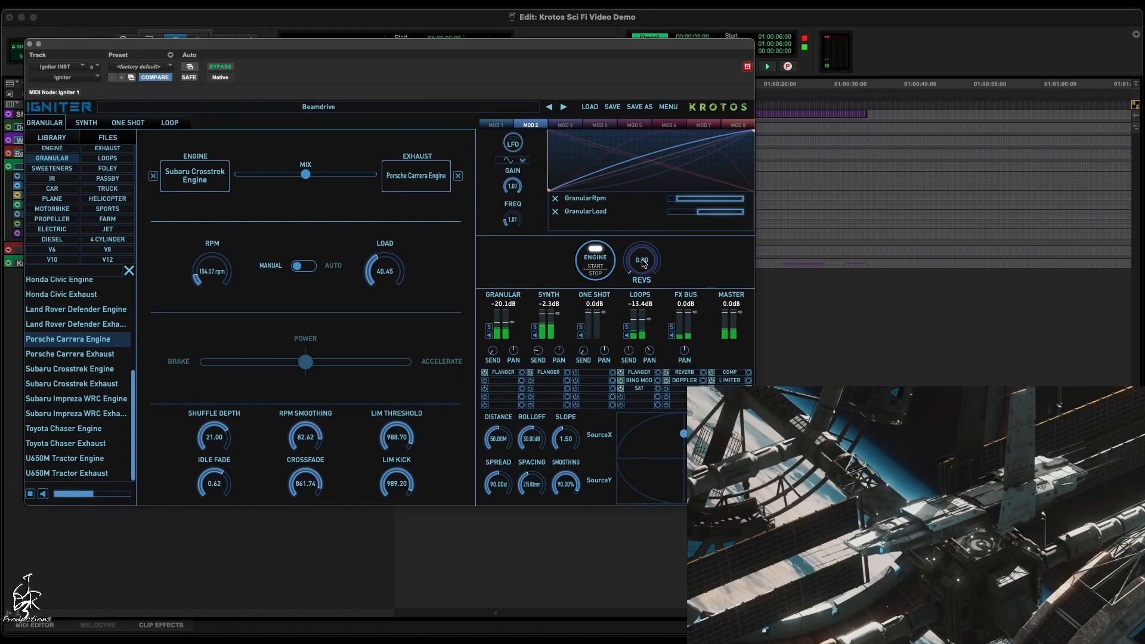
# Record a second Igniter pass onto Igniter 06 while performing the Revs, and close the plug-in
pyautogui.press('super+space')
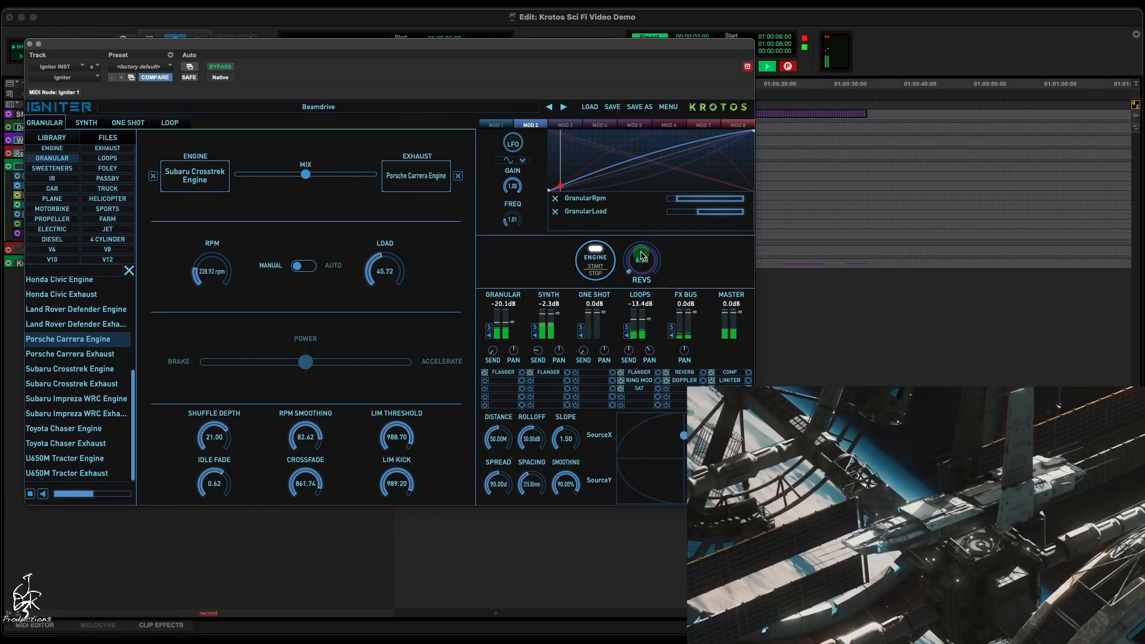
pyautogui.moveTo(643, 264); pyautogui.dragTo(644, 213)
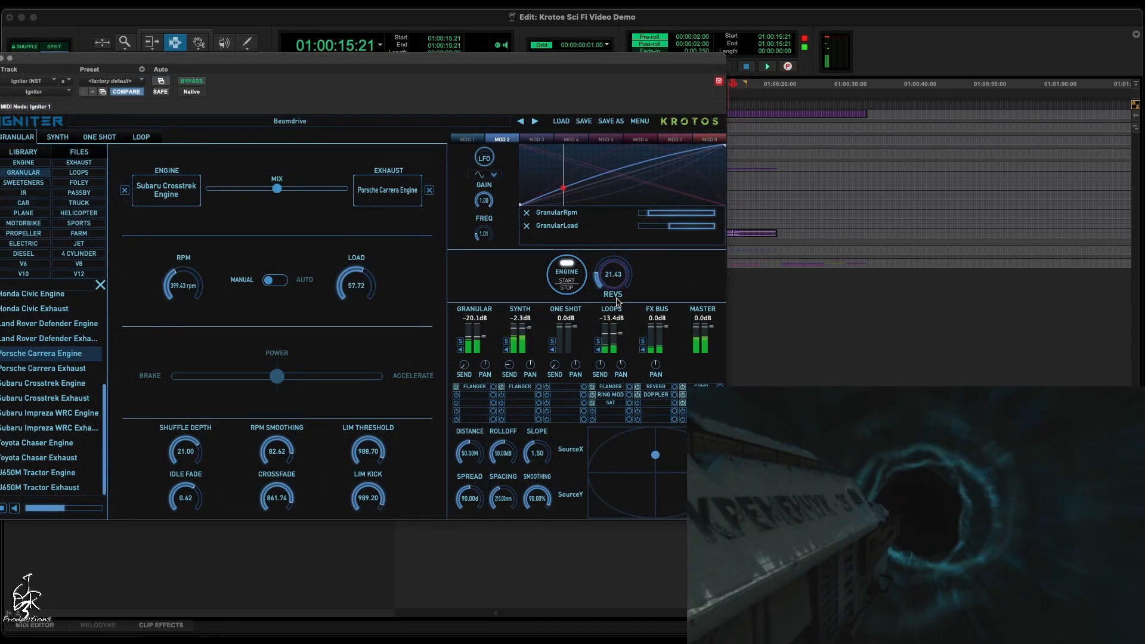
pyautogui.press('super+w')
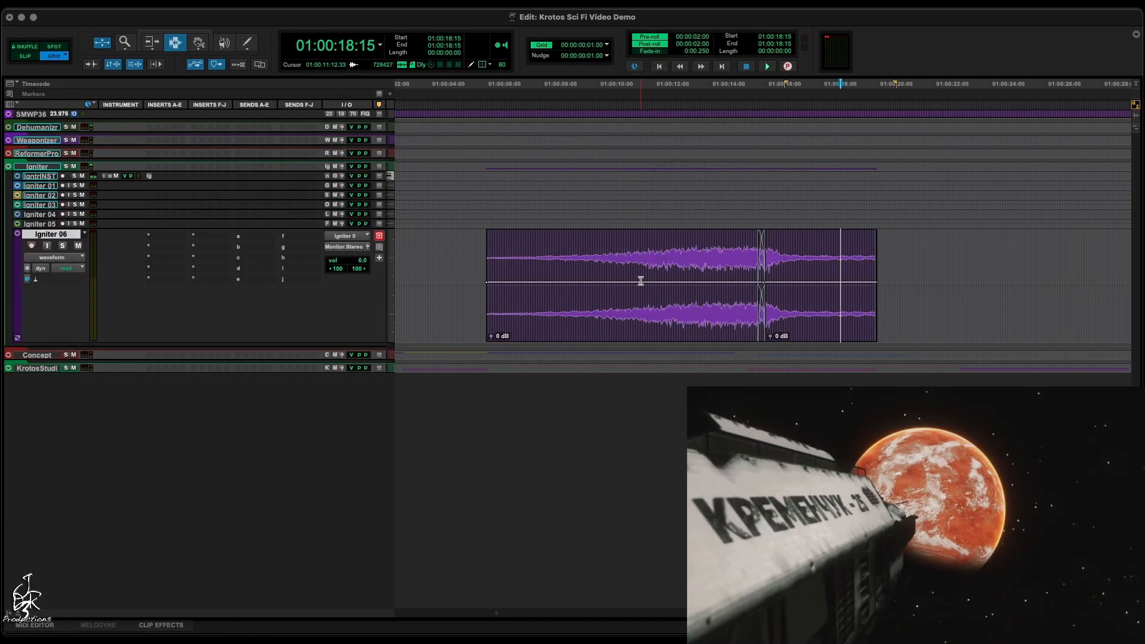
# Lower the clip gain over the later part of the first Igniter 06 clip, and shape it around the crossfade into the second clip
pyautogui.press('F8')
pyautogui.moveTo(684, 281); pyautogui.dragTo(691, 292)
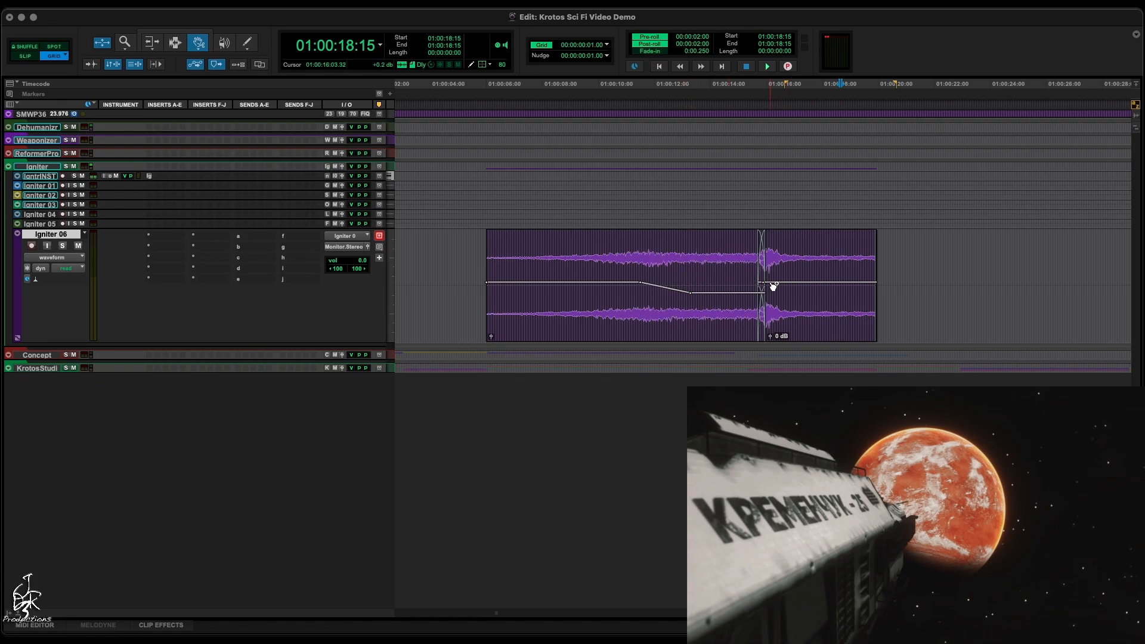
pyautogui.click(765, 287)
pyautogui.moveTo(765, 294); pyautogui.dragTo(766, 294)
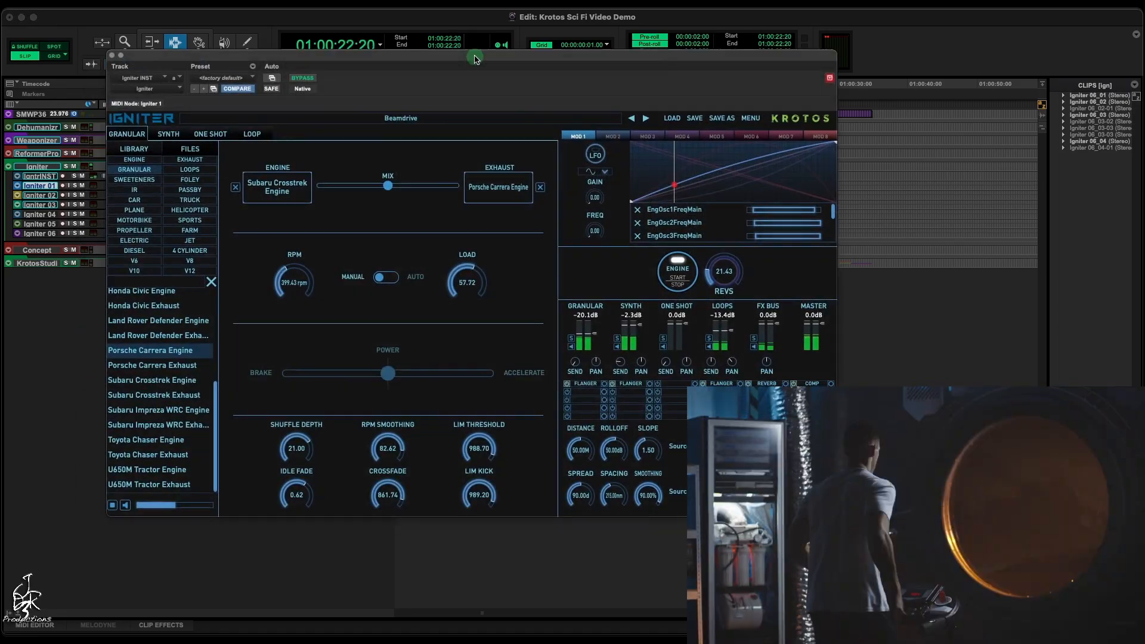
# Move the Igniter window clear of the track list, stop its engine, and enable input monitoring on Igniter 06
pyautogui.moveTo(489, 42); pyautogui.dragTo(678, 42)
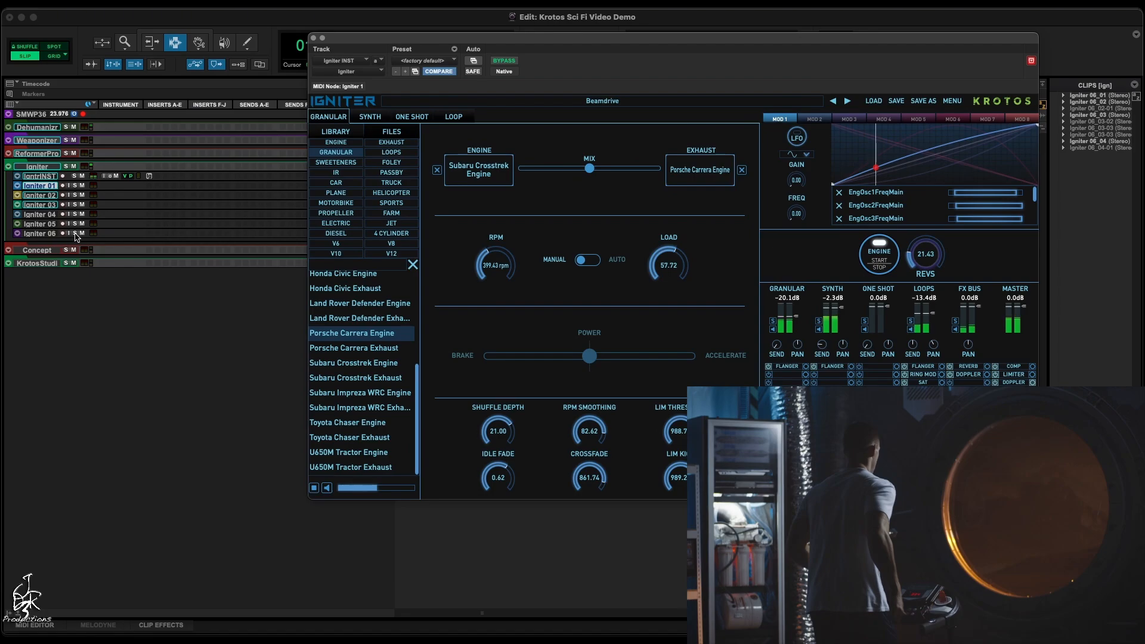
pyautogui.press('space')
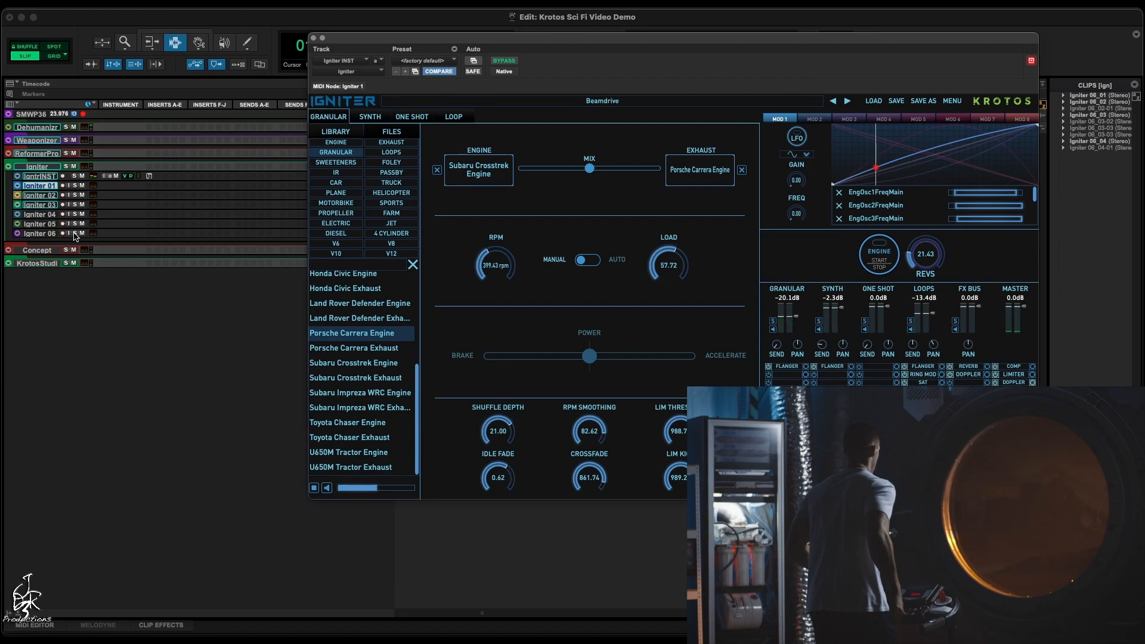
pyautogui.click(69, 233)
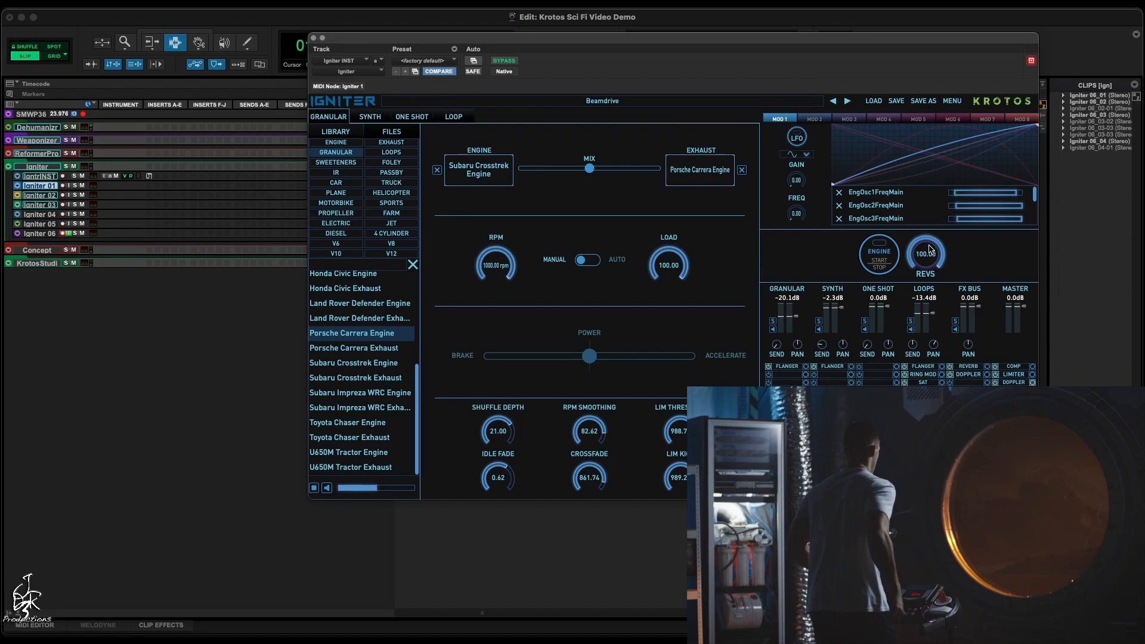
# Assign the master Doppler's SourceY to Mod 7, and test its response by varying the Revs up to 100.00
pyautogui.moveTo(930, 249)
pyautogui.mouseDown()
pyautogui.moveTo(930, 301)
pyautogui.moveTo(931, 249)
pyautogui.mouseUp()
pyautogui.click(988, 118)
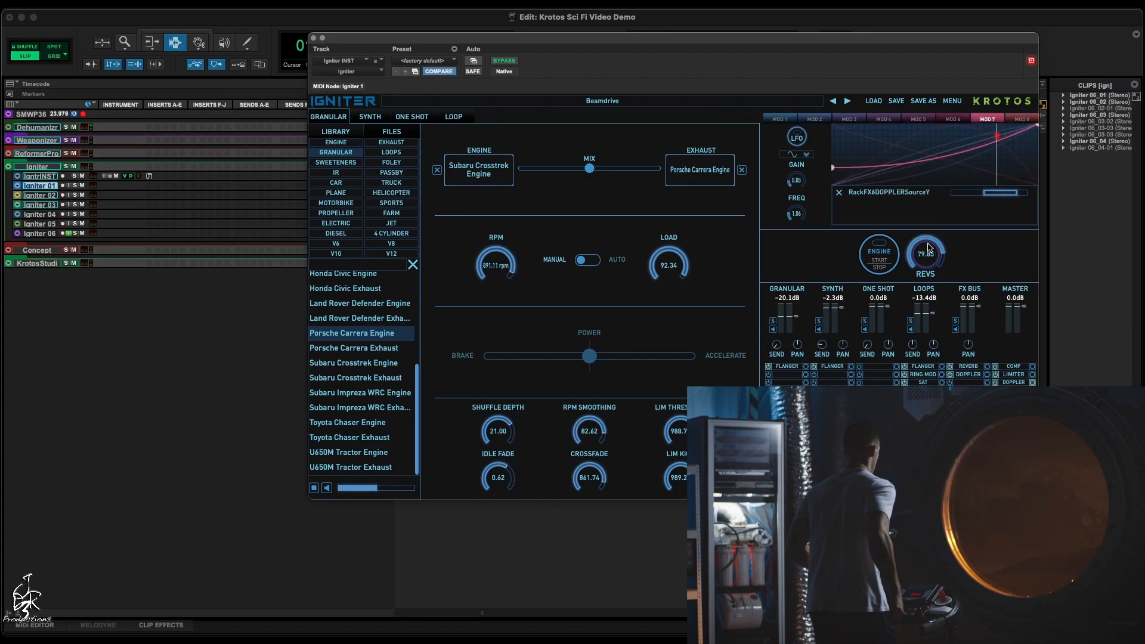
pyautogui.moveTo(928, 257); pyautogui.dragTo(923, 312)
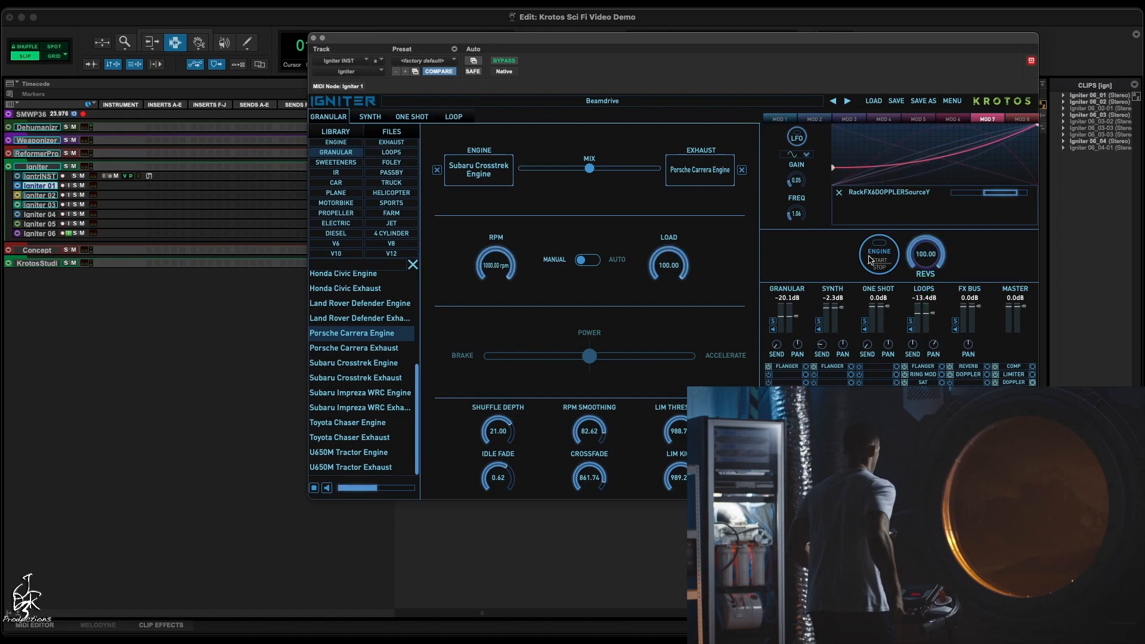
# Record a Doppler-modulated Igniter pass onto Igniter 06 while lowering the Revs to 22.17, stop the engine, and close the plug-in
pyautogui.click(870, 260)
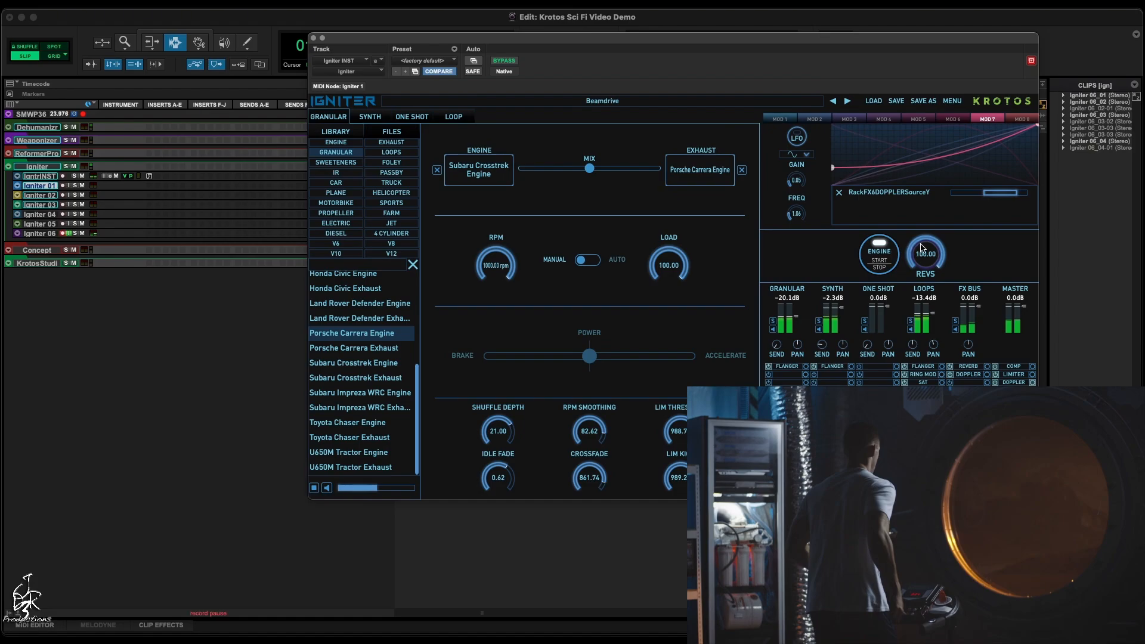
pyautogui.moveTo(922, 248); pyautogui.dragTo(921, 316)
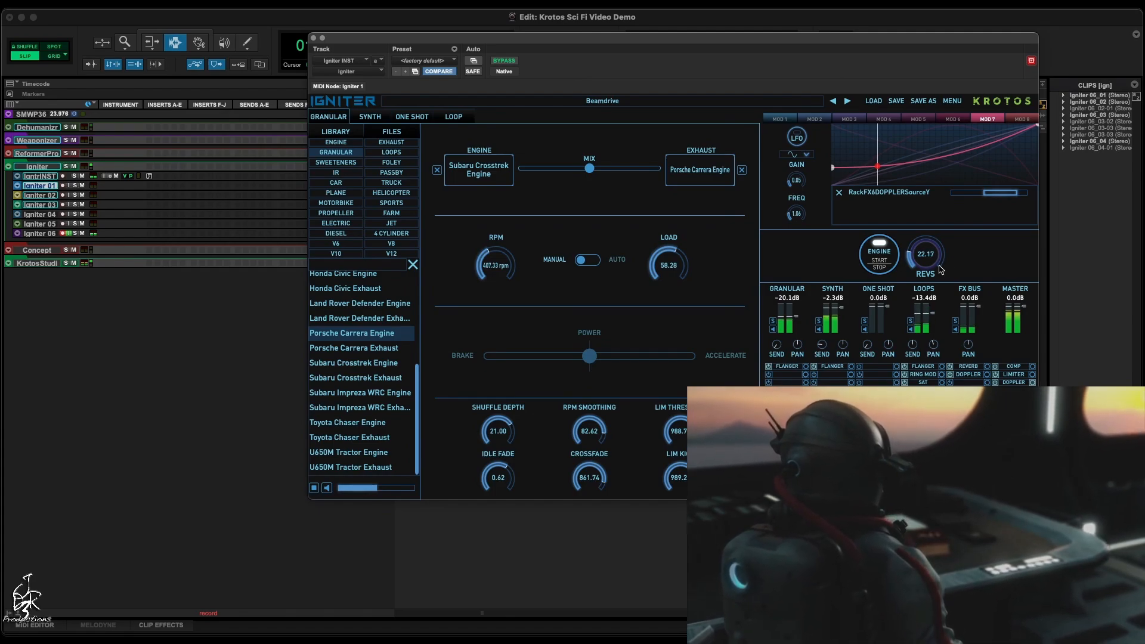
pyautogui.click(879, 253)
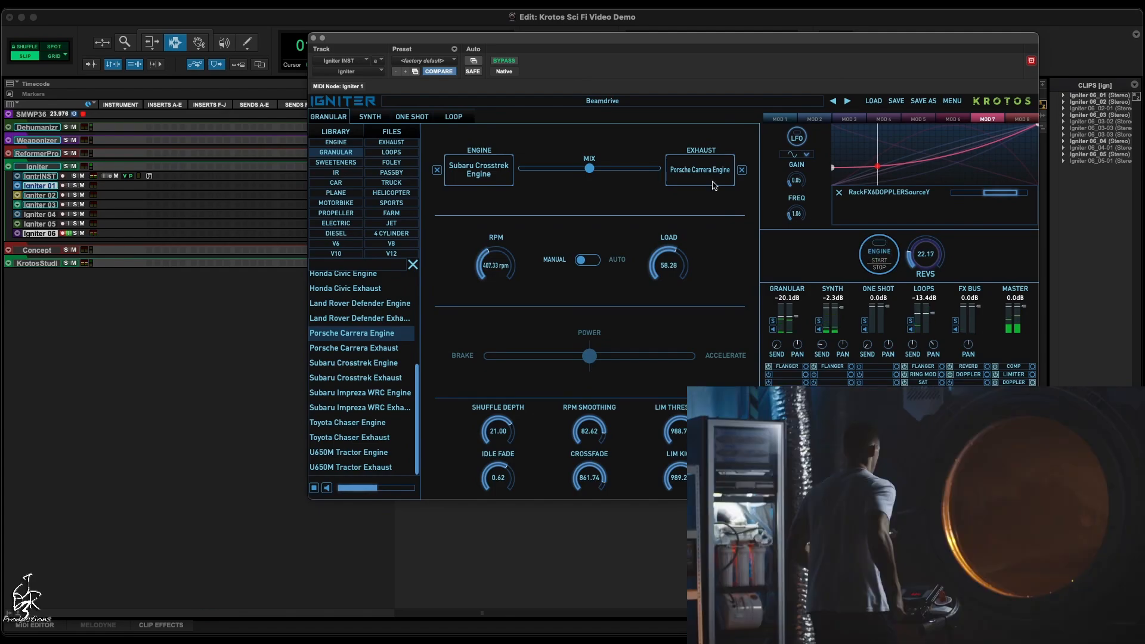
pyautogui.click(315, 38)
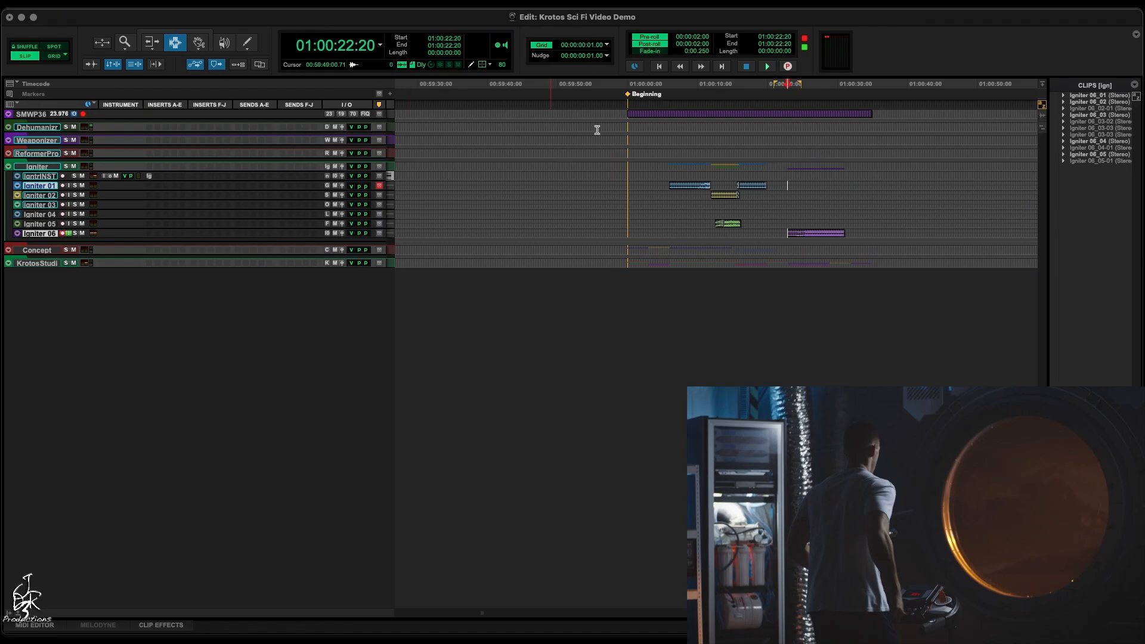
# Step the edit cursor back frame by frame from the end of the newly recorded Igniter 06 clip at 01:00:31:00
pyautogui.click(821, 233)
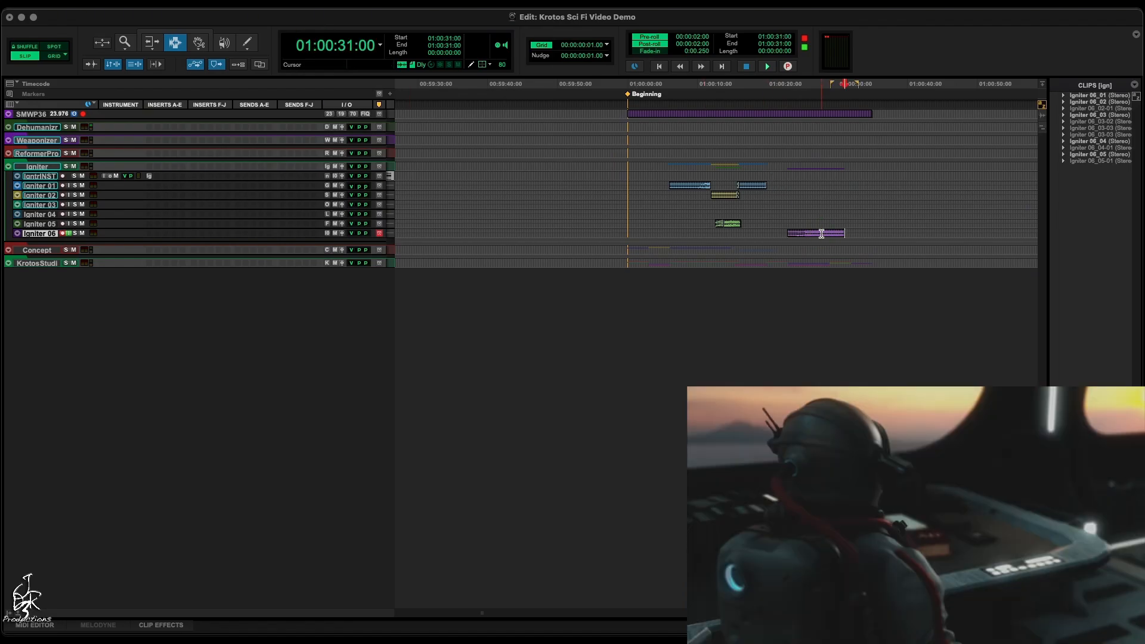
pyautogui.press('t')
pyautogui.press('t')
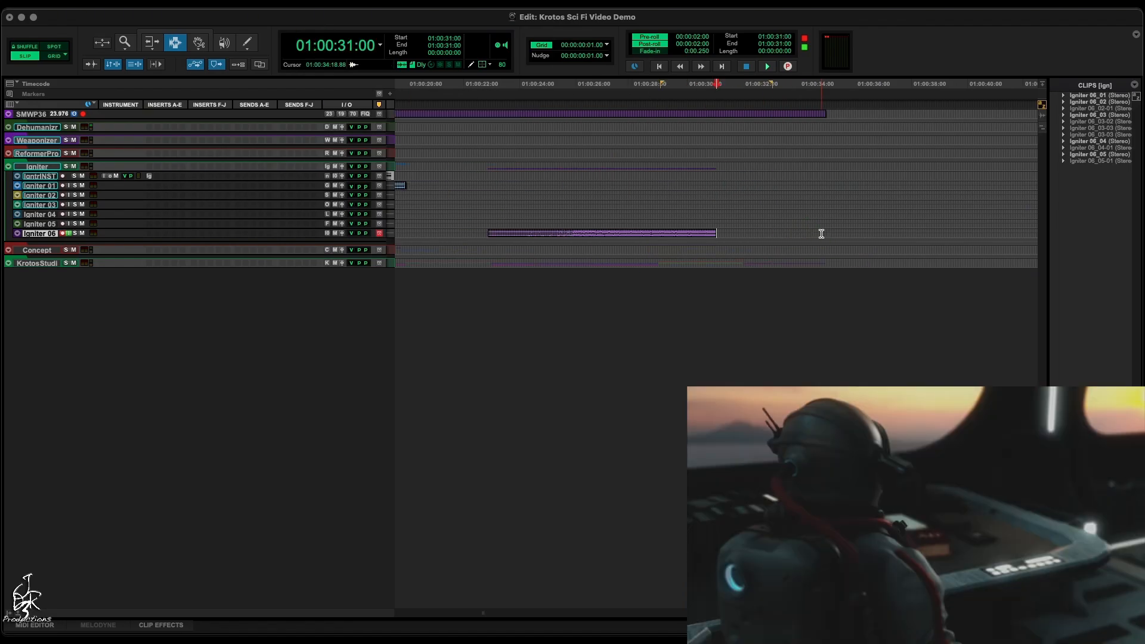
pyautogui.press(',')
pyautogui.press(',')
pyautogui.press(',')
pyautogui.press(',')
pyautogui.press(',')
pyautogui.press(',')
pyautogui.press(',')
pyautogui.press(',')
pyautogui.press(',')
pyautogui.press(',')
pyautogui.press(',')
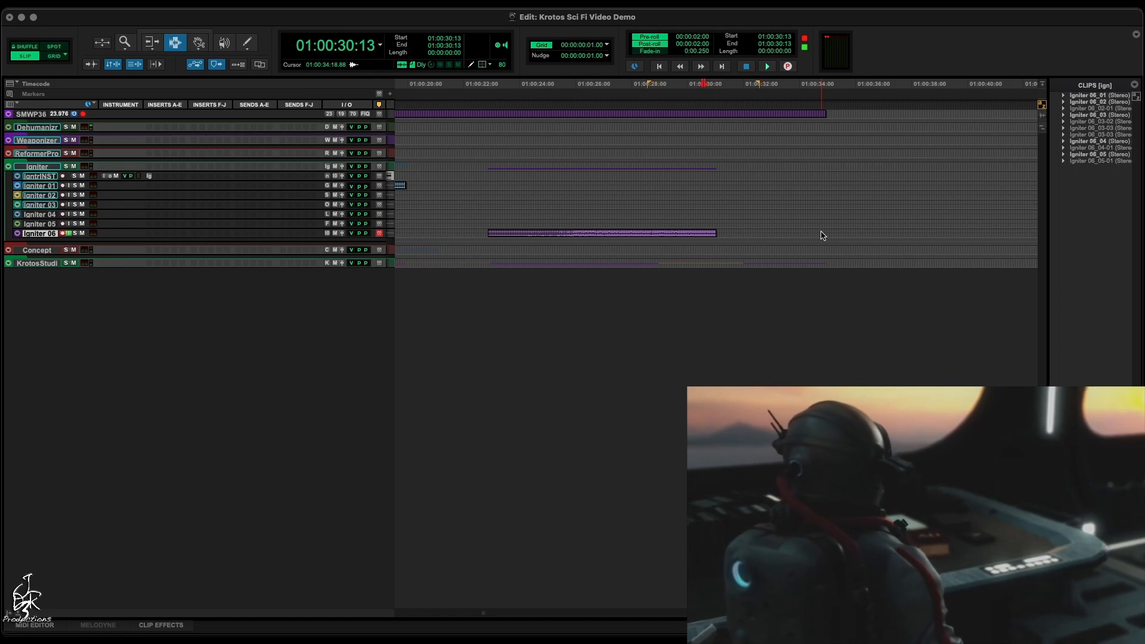
pyautogui.press(',')
pyautogui.press(',')
pyautogui.press(',')
pyautogui.press(',')
pyautogui.press(',')
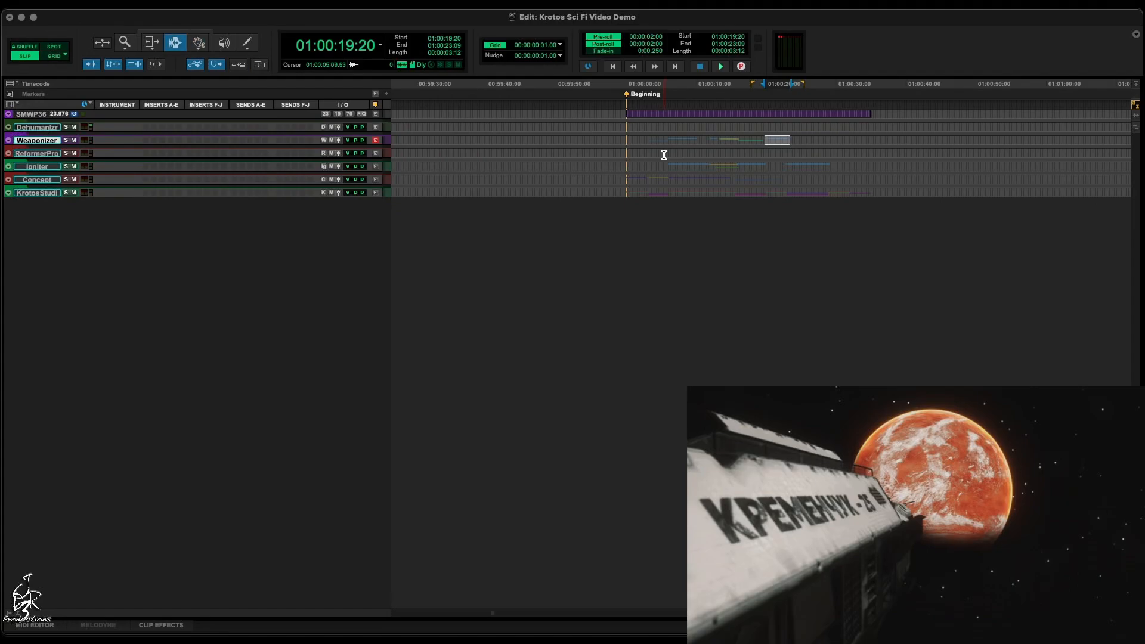
# Place the cursor at 01:00:03:08 on the ReformerPro folder, expand it, and open Reformer Pro on the Reformer track
pyautogui.click(650, 154)
pyautogui.click(647, 154)
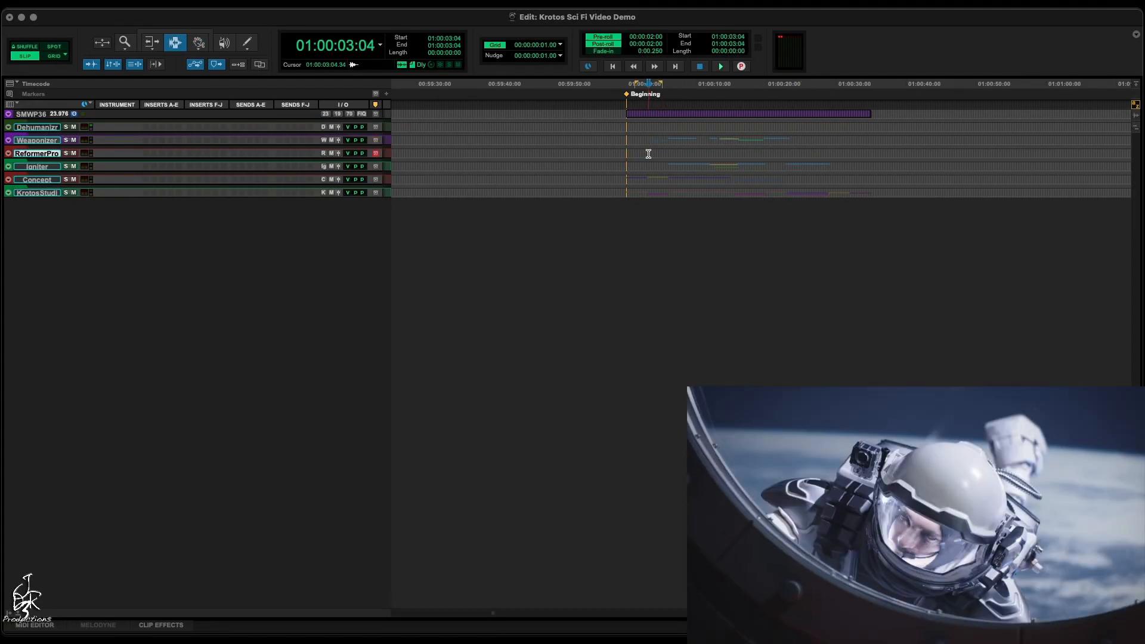
pyautogui.moveTo(646, 153); pyautogui.dragTo(644, 157)
pyautogui.click(650, 155)
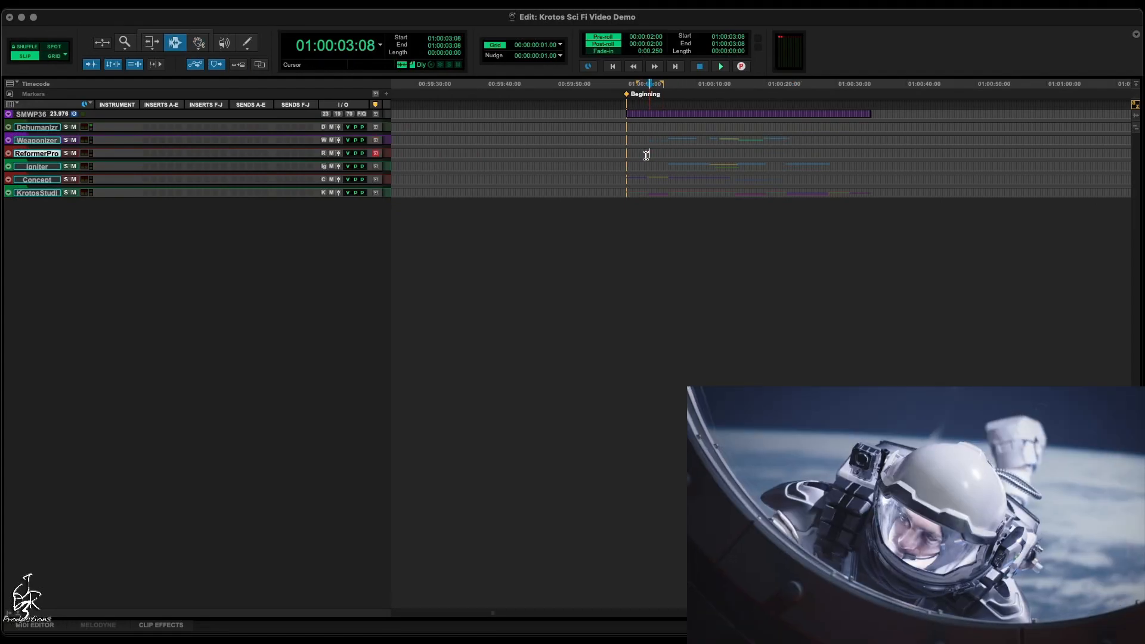
pyautogui.hotkey('shift', 'f')
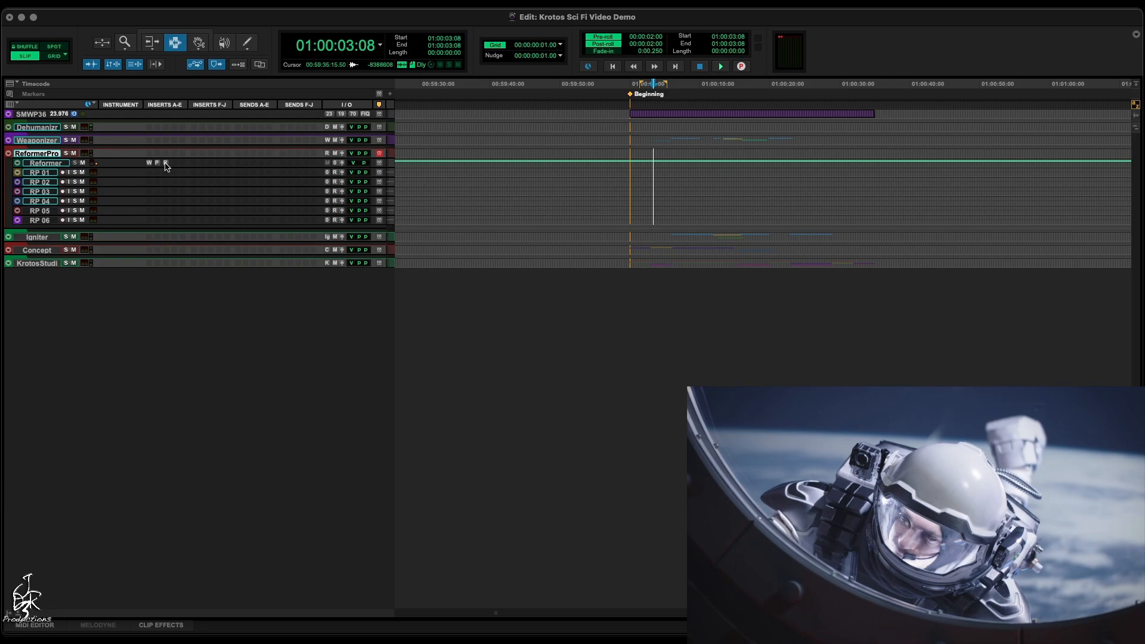
pyautogui.click(166, 165)
pyautogui.click(691, 177)
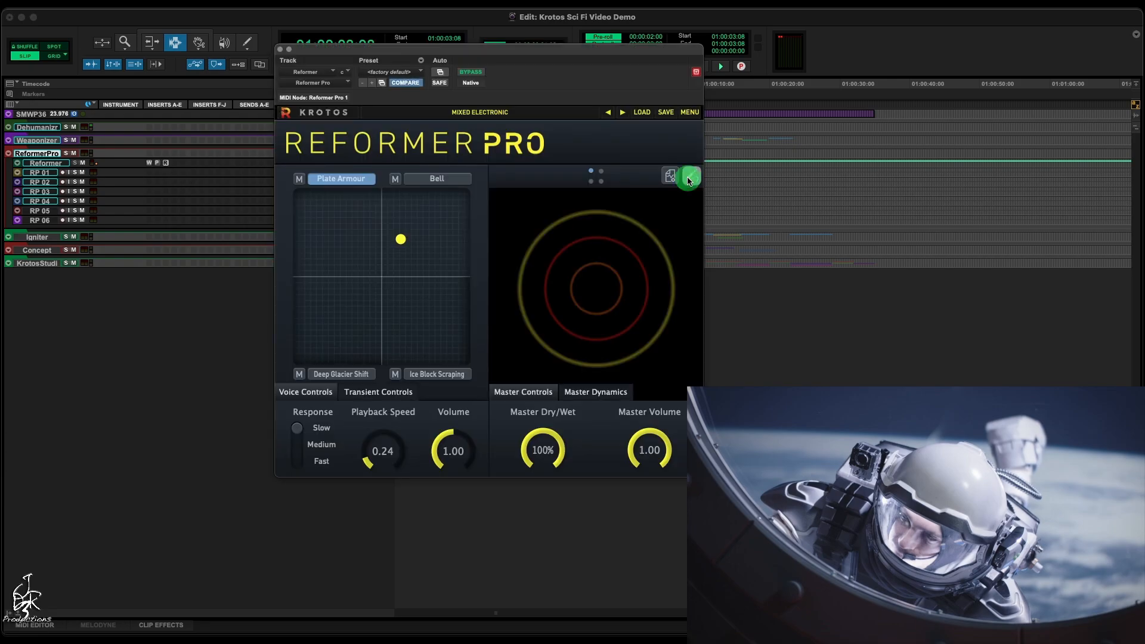
pyautogui.moveTo(839, 228); pyautogui.dragTo(894, 224)
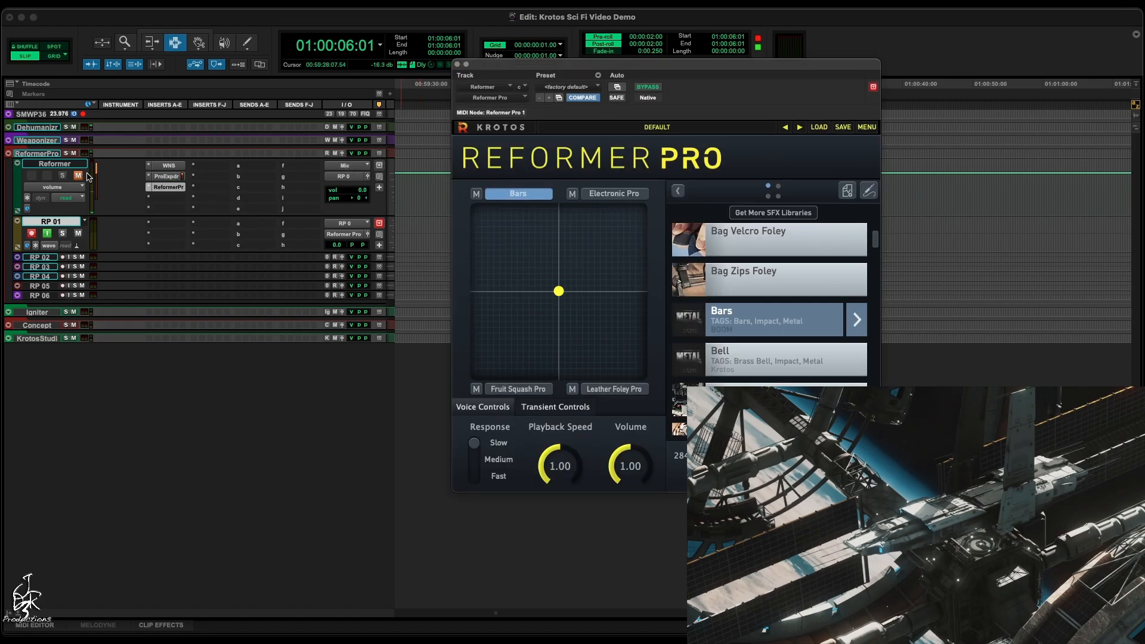
# Unmute the Reformer track and load the Hatch and Jetty libraries into the two upper voices, auditioning them on the XY pad
pyautogui.click(83, 175)
pyautogui.moveTo(559, 293); pyautogui.dragTo(485, 217)
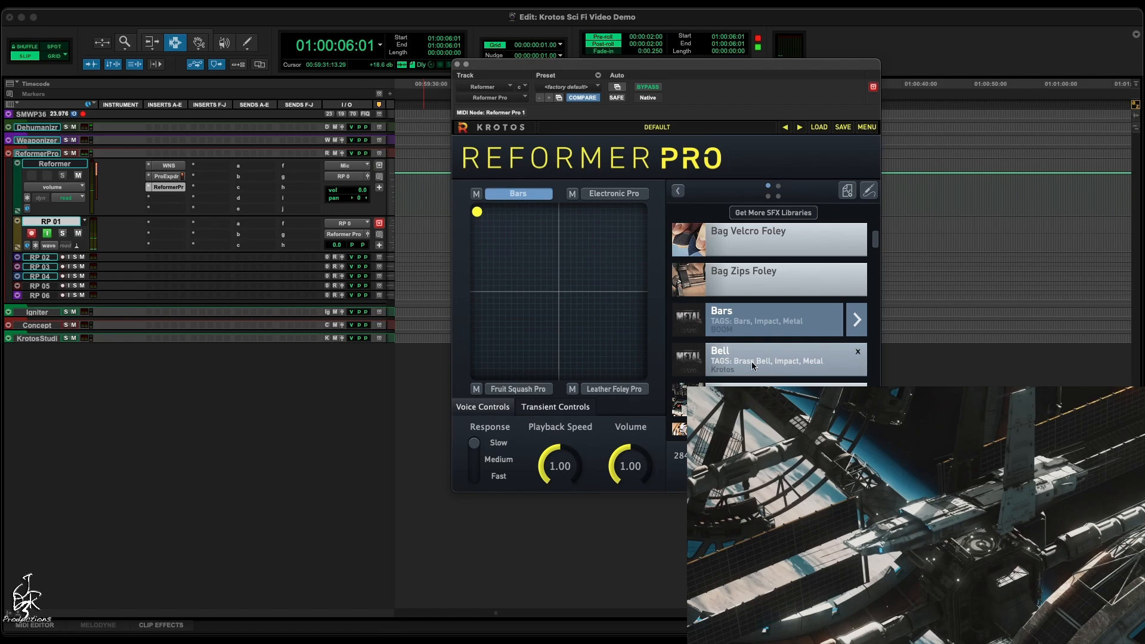
pyautogui.write('ha')
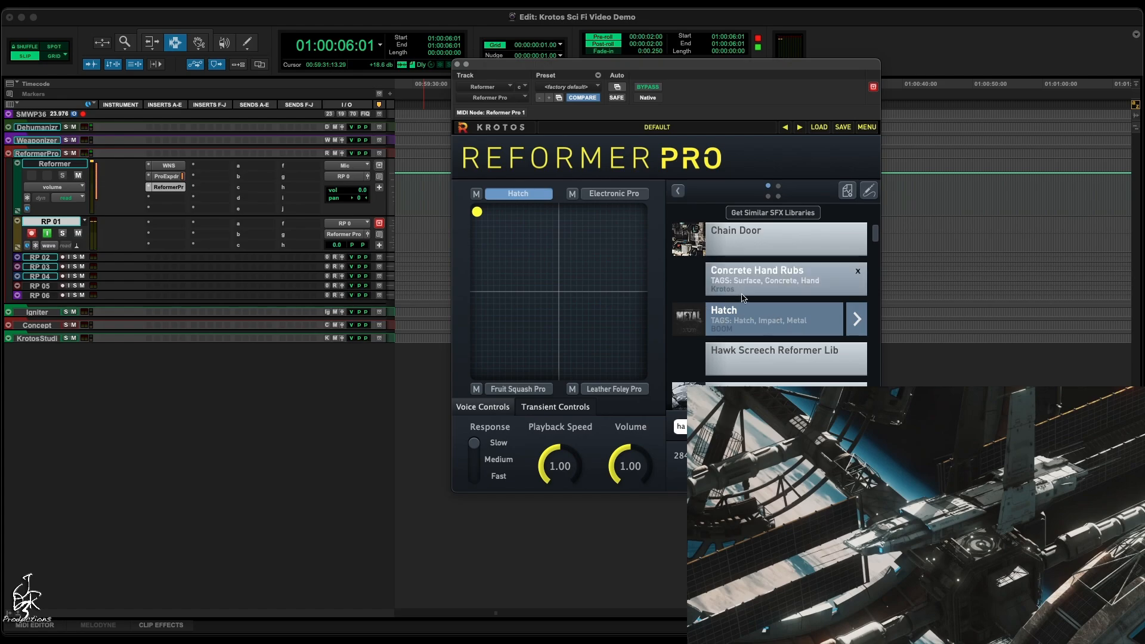
pyautogui.click(606, 195)
pyautogui.write('jet')
pyautogui.click(554, 212)
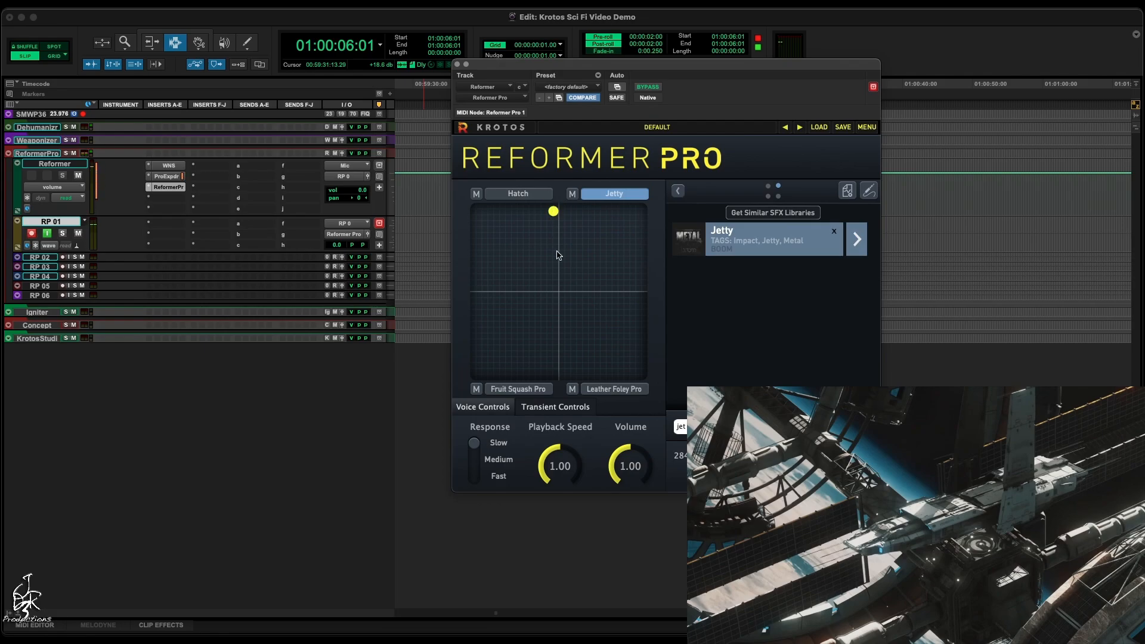
# Set the Impact Gun voice to 0.44 playback speed and Medium response, and record a Reformer pass onto RP 01 from 01:00:06:01
pyautogui.click(551, 274)
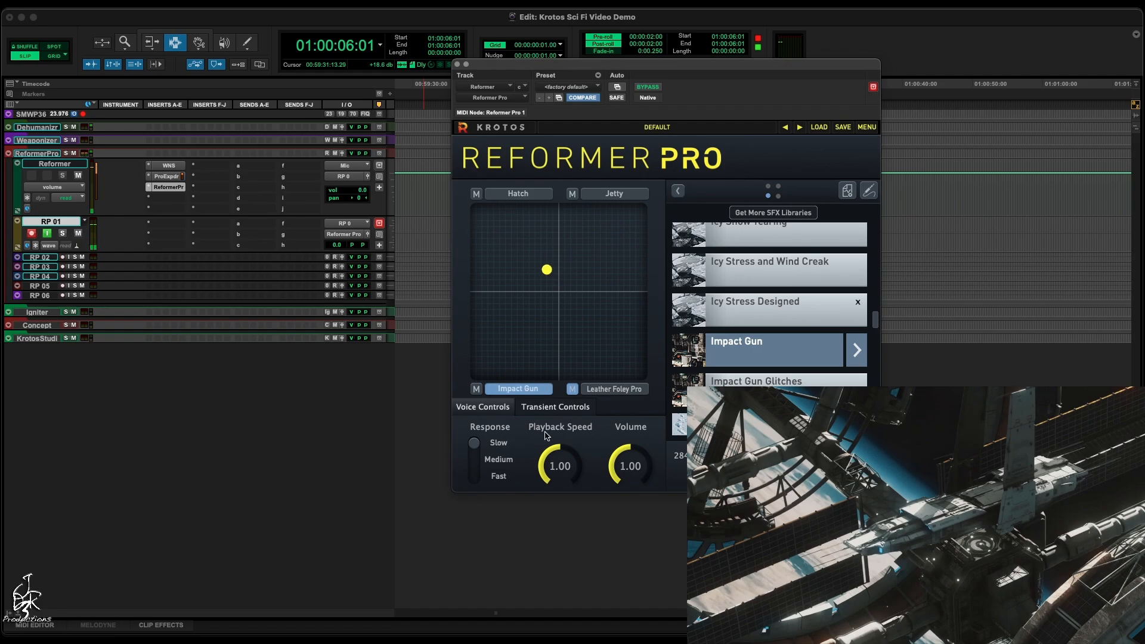
pyautogui.moveTo(558, 452); pyautogui.dragTo(556, 480)
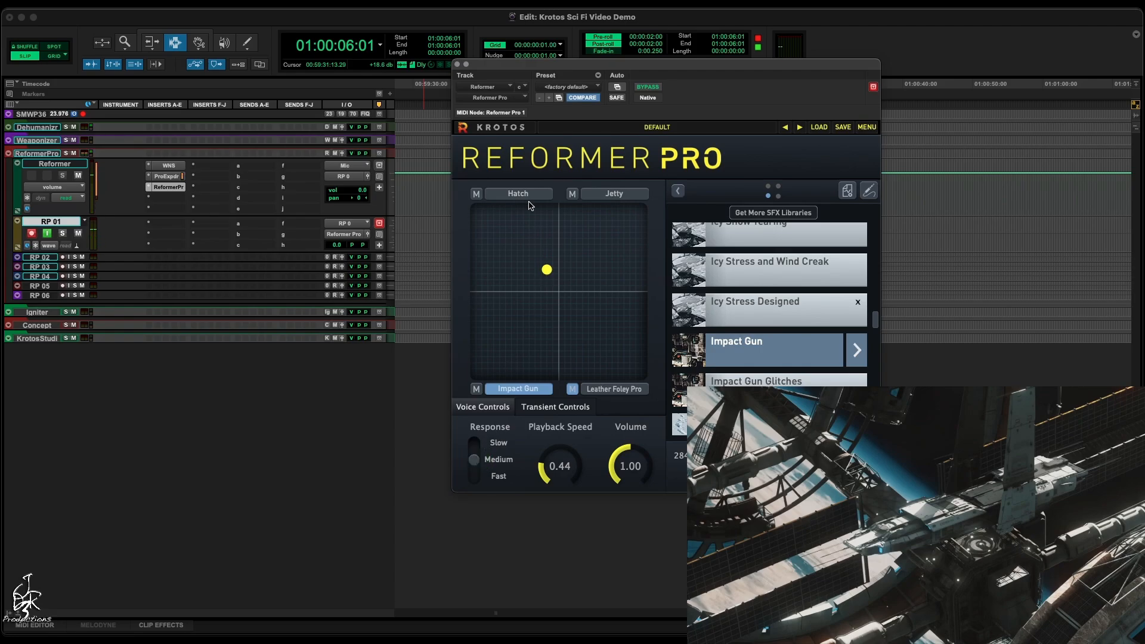
pyautogui.press('space')
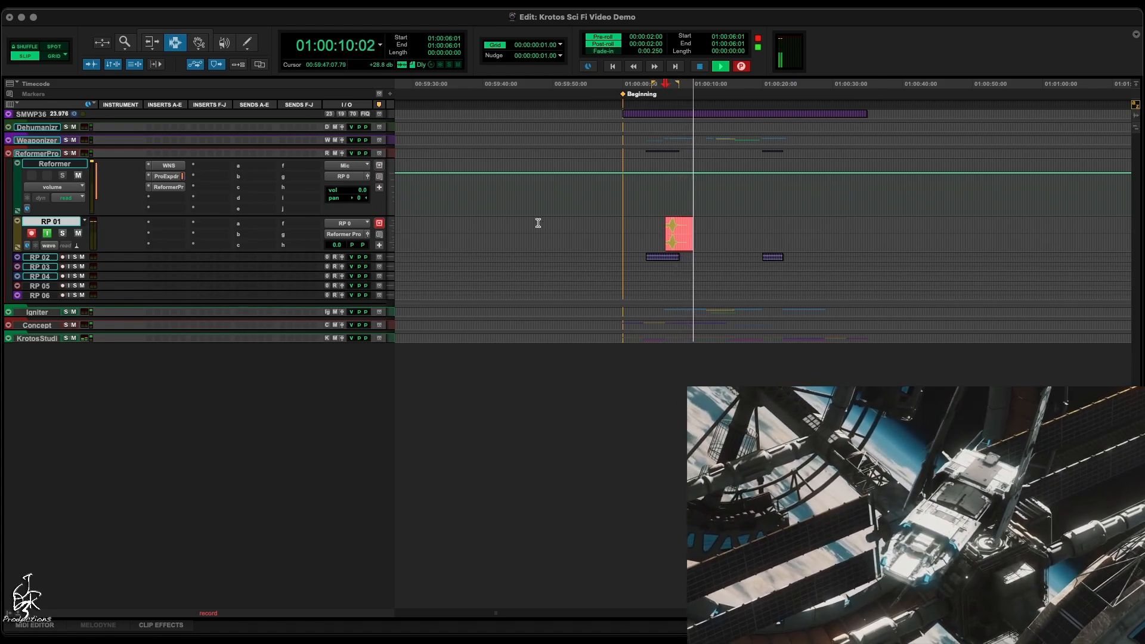
pyautogui.press('space')
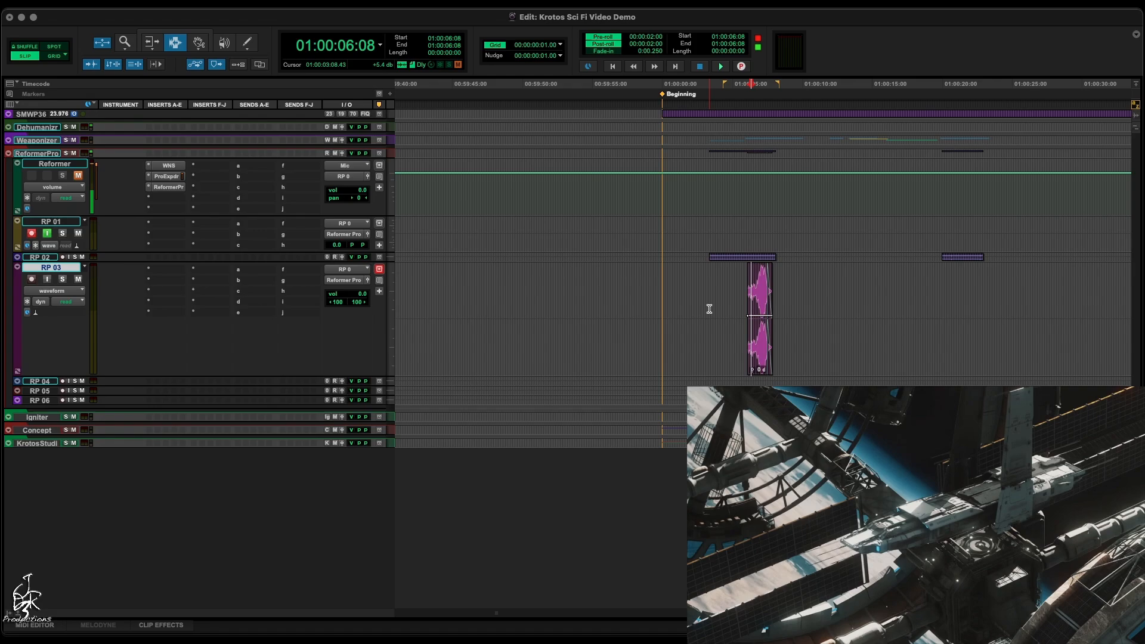
# Play back the RP 03 clip with the video from 01:00:03:12
pyautogui.click(711, 305)
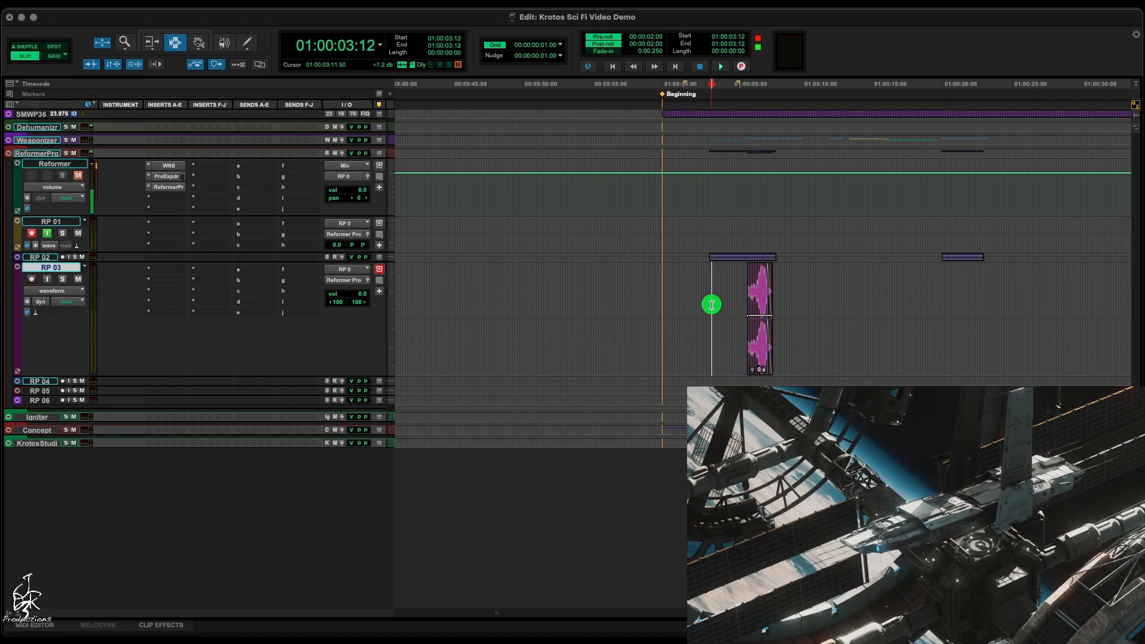
pyautogui.press('space')
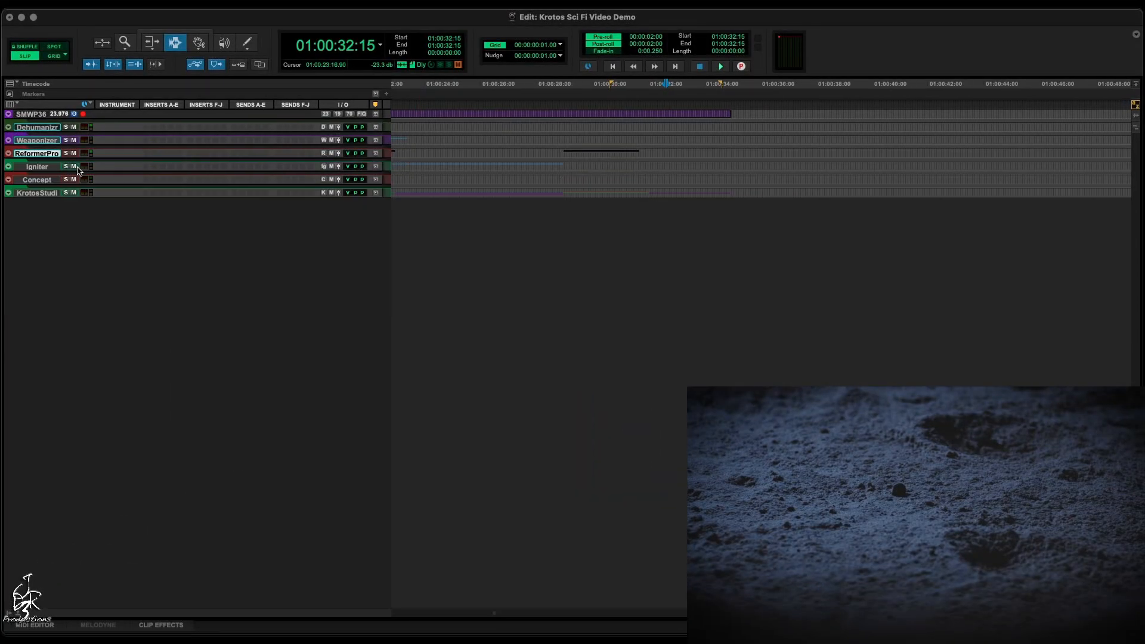
# Expand the Krotos Studio folder and load the Boots Forest footsteps preset in Krotos Studio on KS INST
pyautogui.click(47, 193)
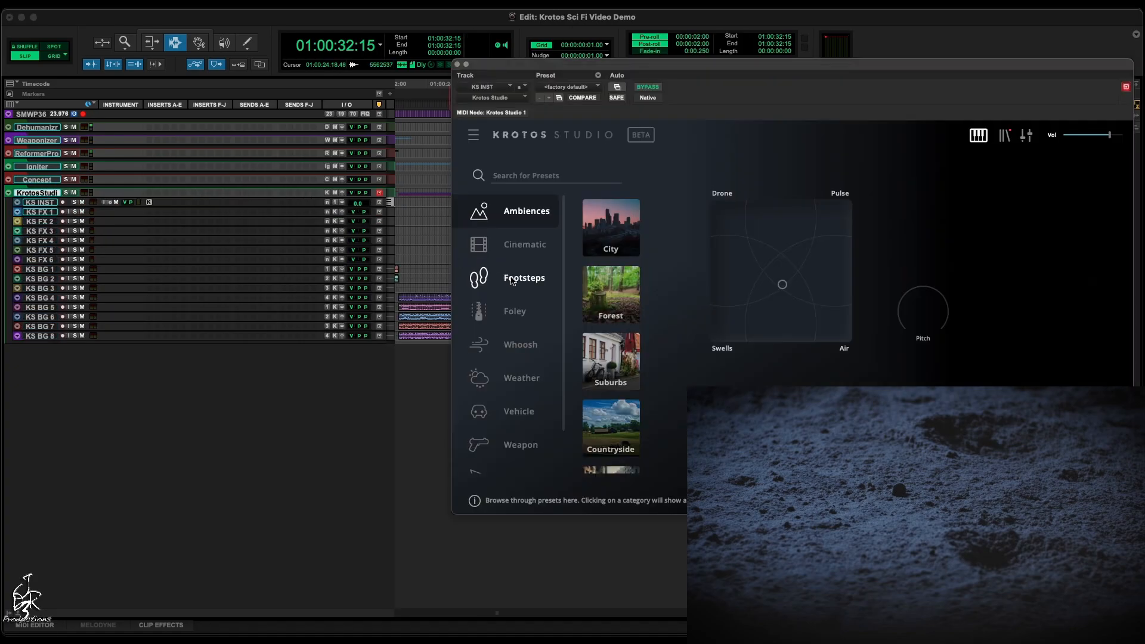
pyautogui.click(512, 281)
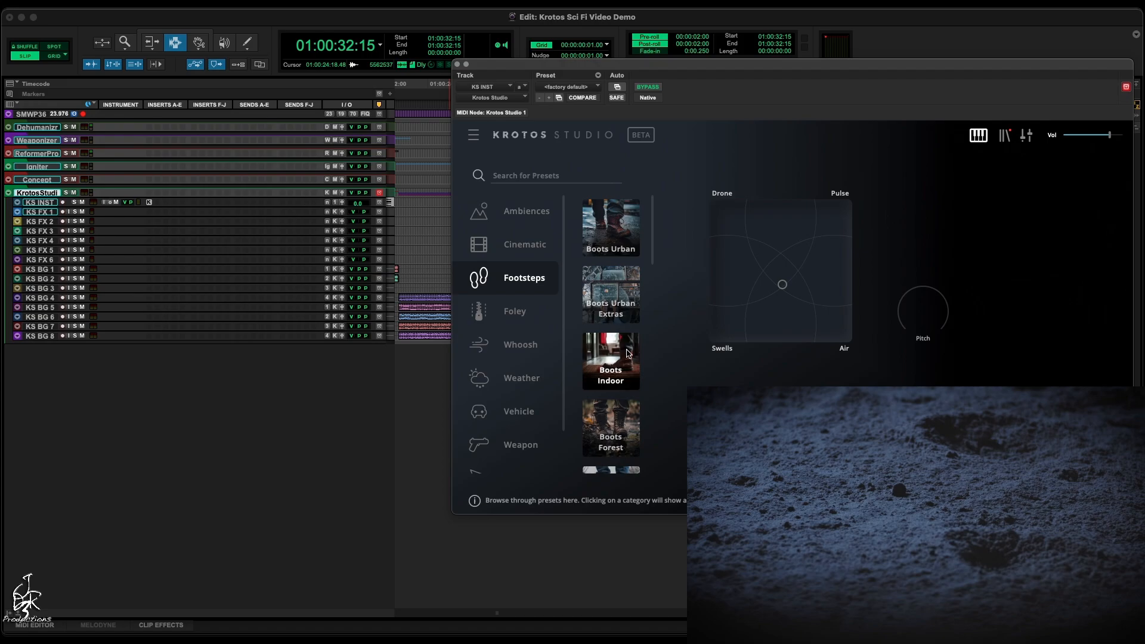
pyautogui.scroll(-2, 623, 343)
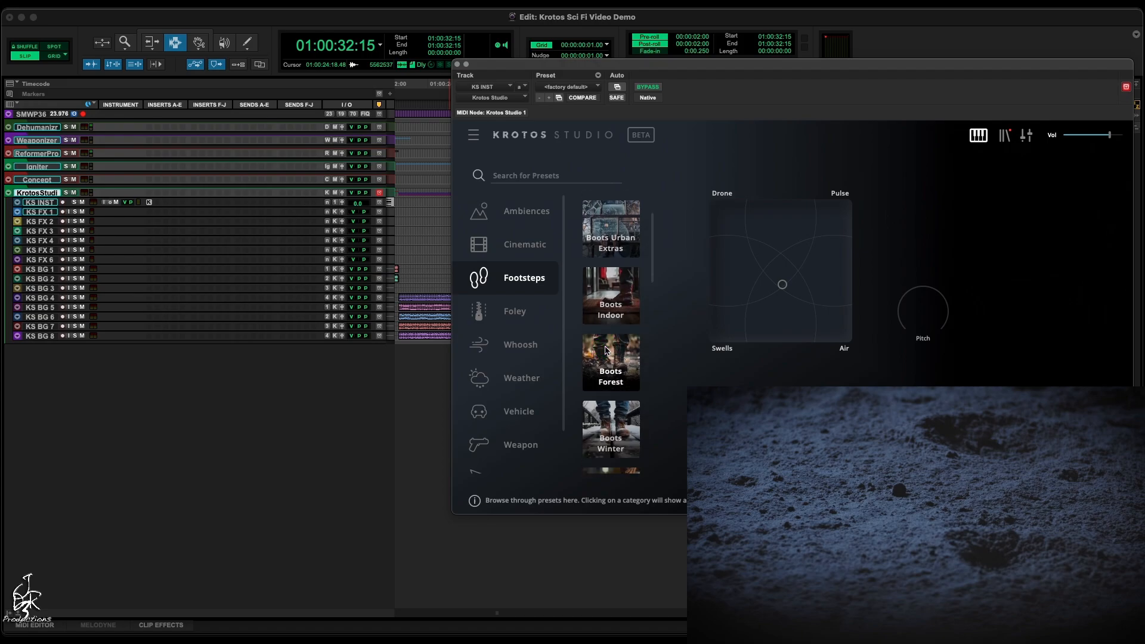
pyautogui.click(610, 361)
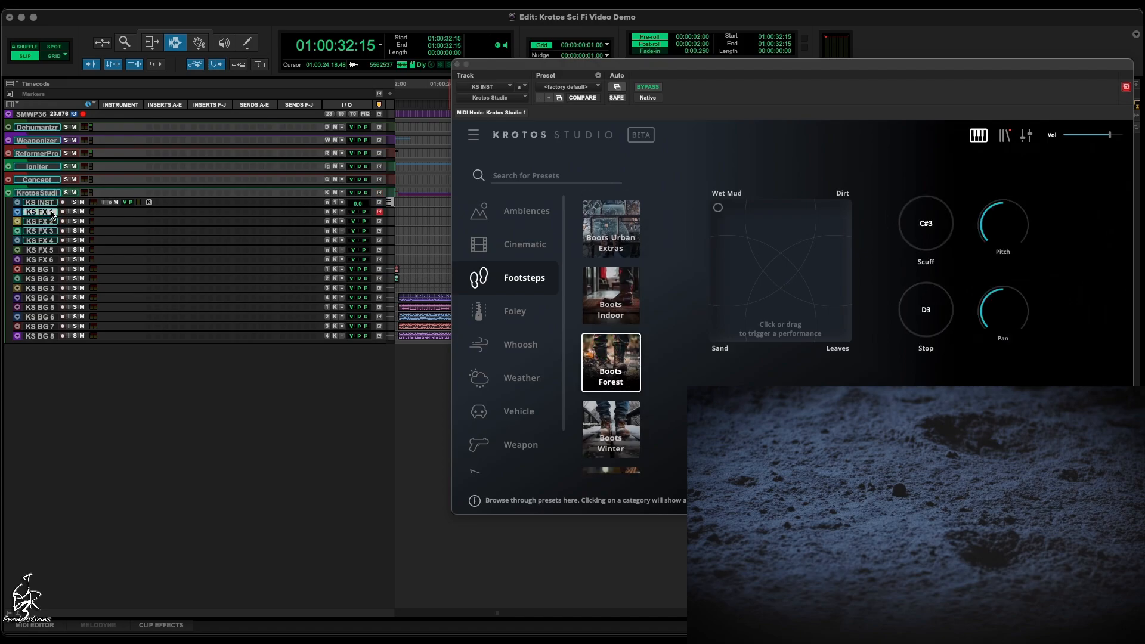
# Check the KS INST output bus and set the input of the KS FX 1 track to the KS FX 1 bus
pyautogui.click(335, 202)
pyautogui.moveTo(350, 215)
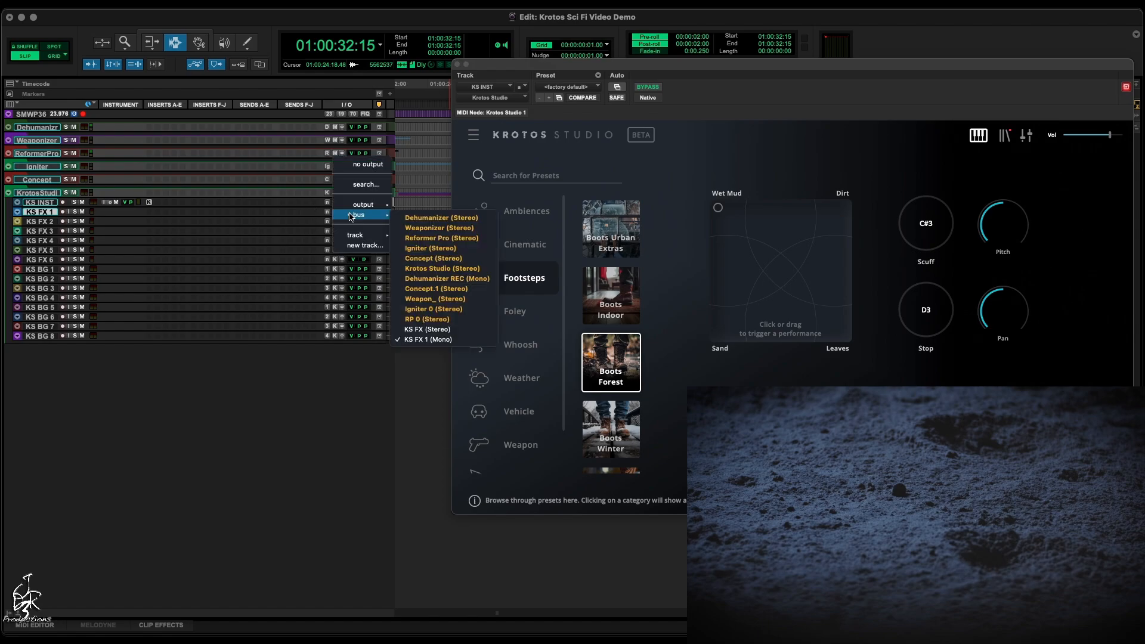
pyautogui.click(278, 231)
pyautogui.click(327, 212)
pyautogui.moveTo(331, 218)
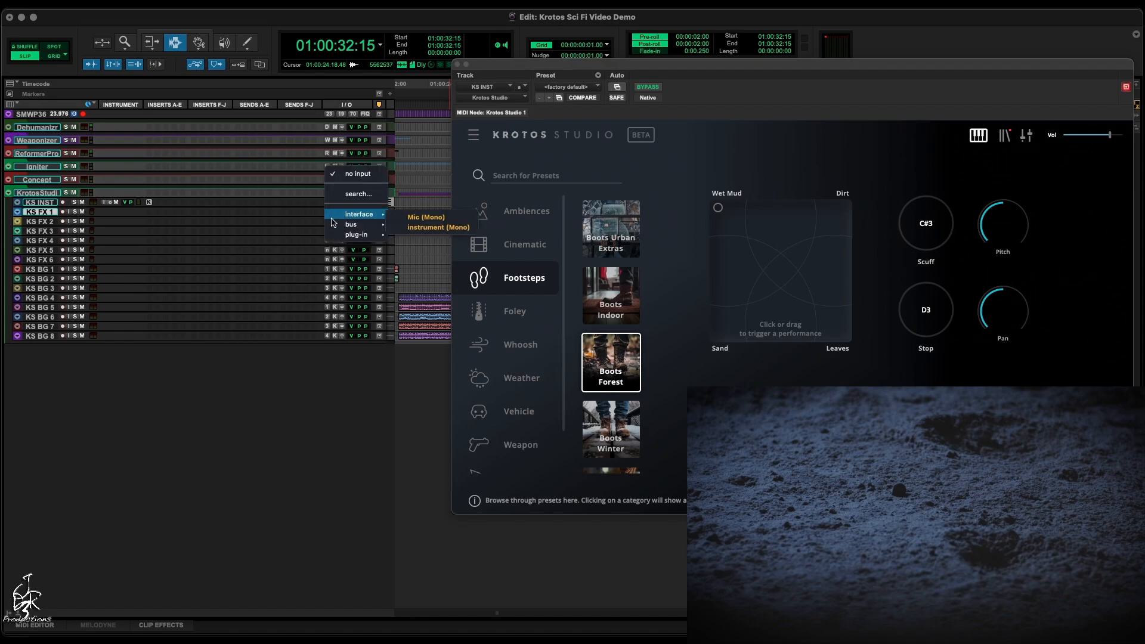
pyautogui.click(430, 228)
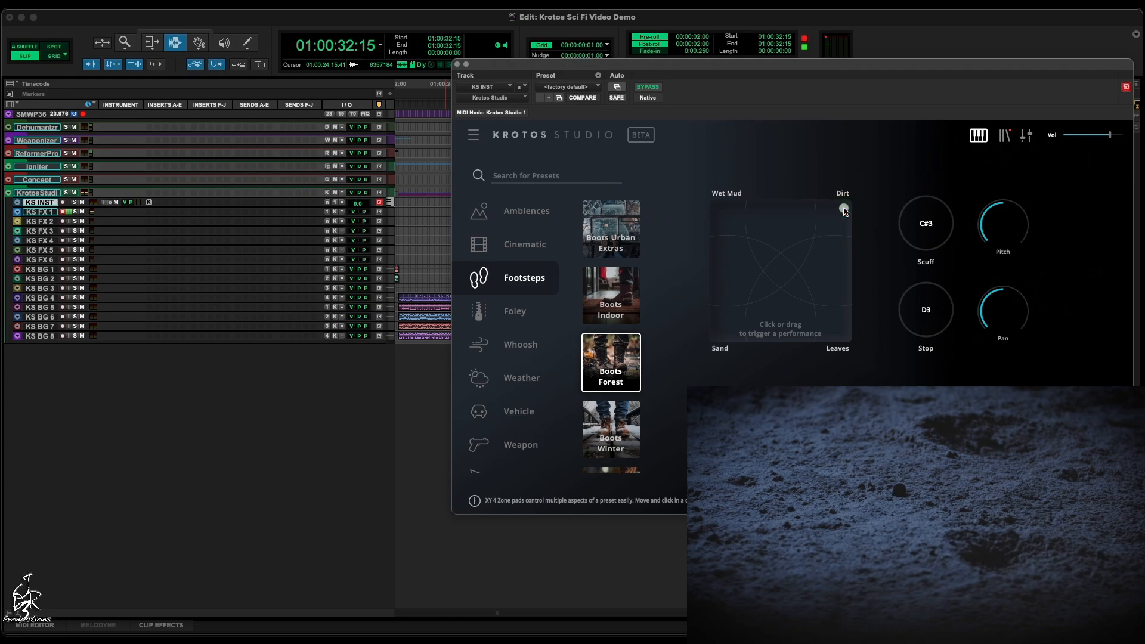
# Insert a stereo Reformer Pro after Krotos Studio on KS INST with the Space Dirt preset, and reopen the Krotos Studio plug-in
pyautogui.click(156, 202)
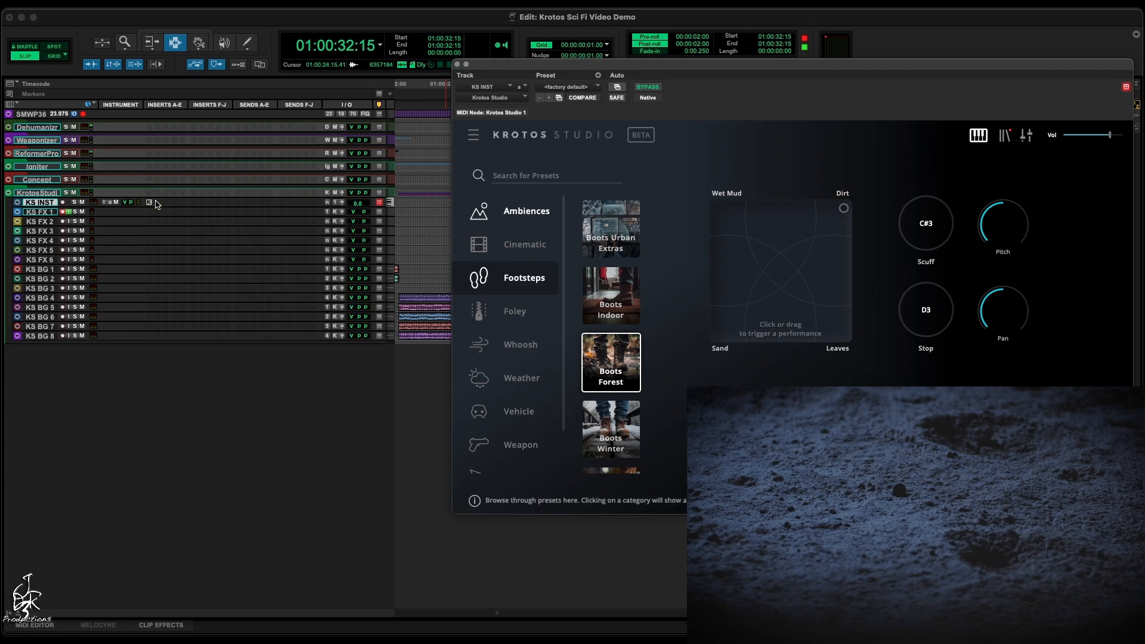
pyautogui.moveTo(232, 206)
pyautogui.moveTo(281, 400)
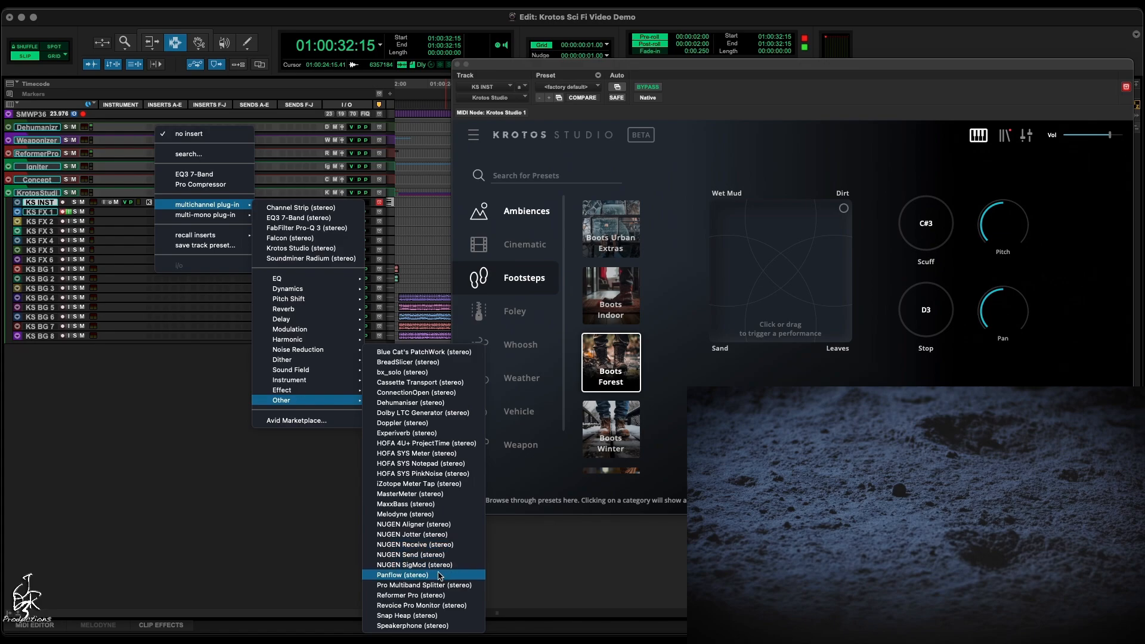
pyautogui.click(434, 595)
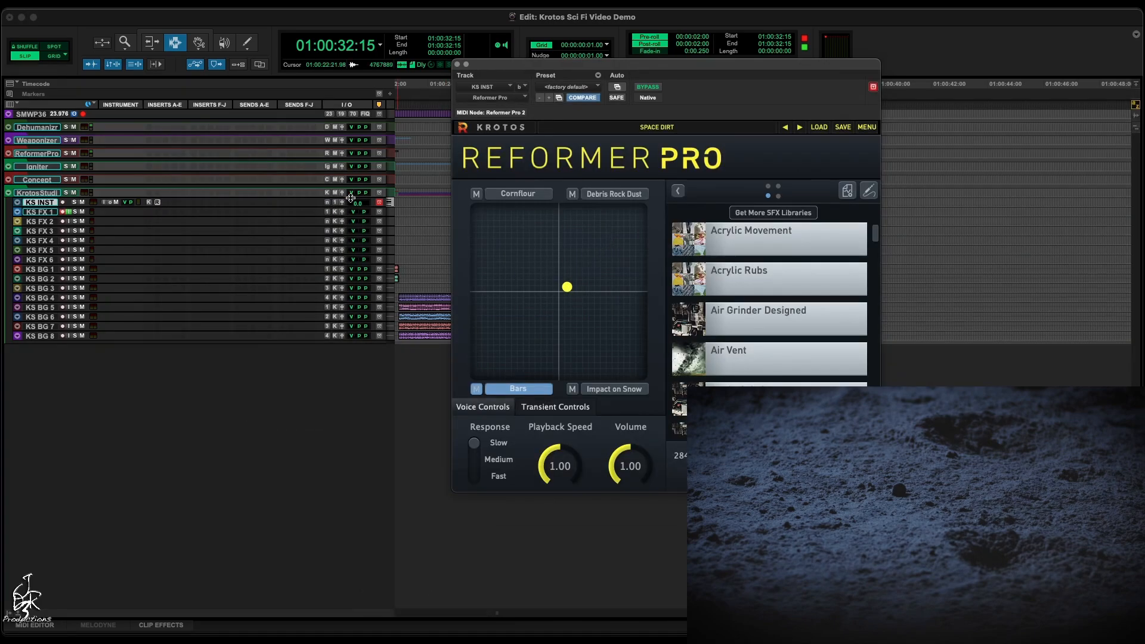
pyautogui.click(150, 203)
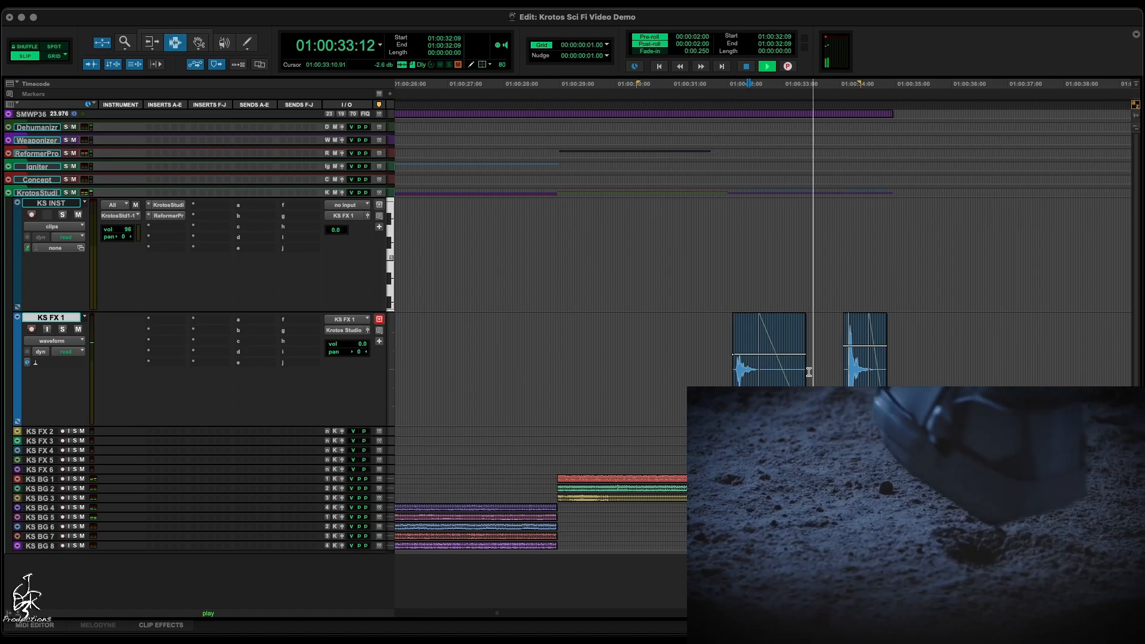
# Finish playing back the two footstep clips on KS FX 1, and zoom the timeline out
pyautogui.press('space')
pyautogui.press('r')
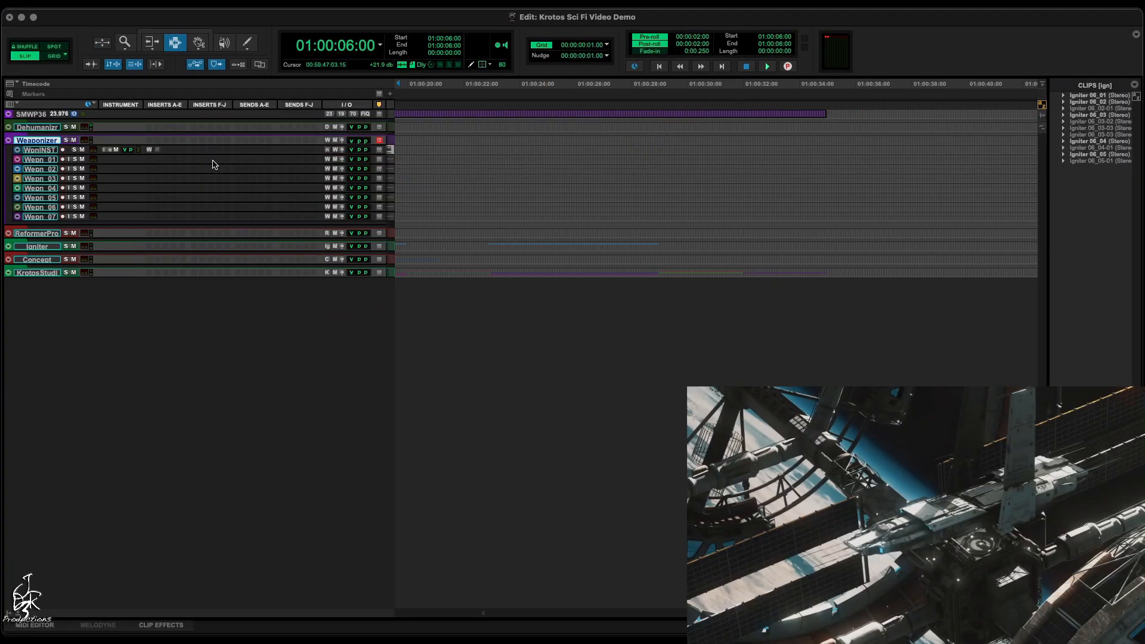
# Check the Sci Fi Disengage 01 sound in Weaponiser and record it onto Weapon_01 from 01:00:05:23
pyautogui.click(149, 150)
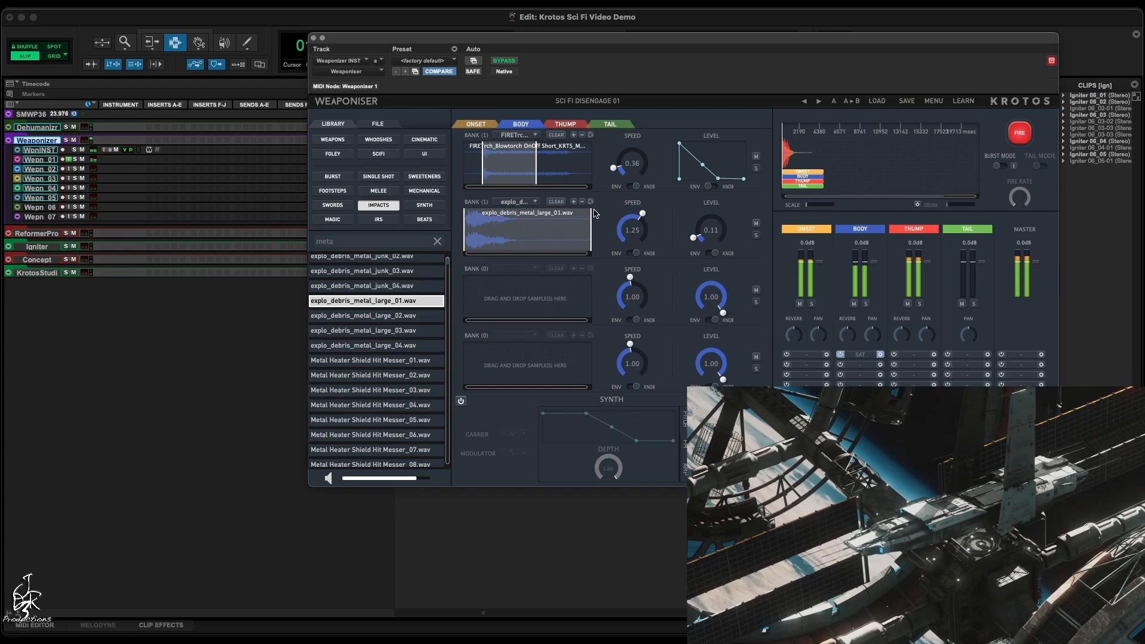
pyautogui.click(94, 151)
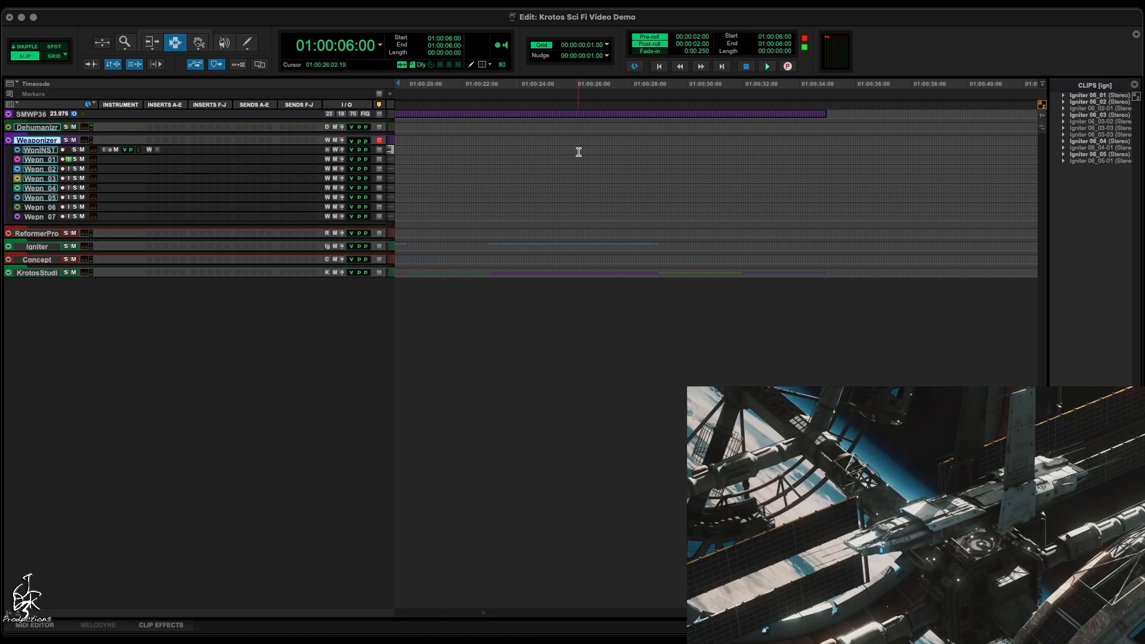
pyautogui.press('r')
pyautogui.press('t')
pyautogui.press('t')
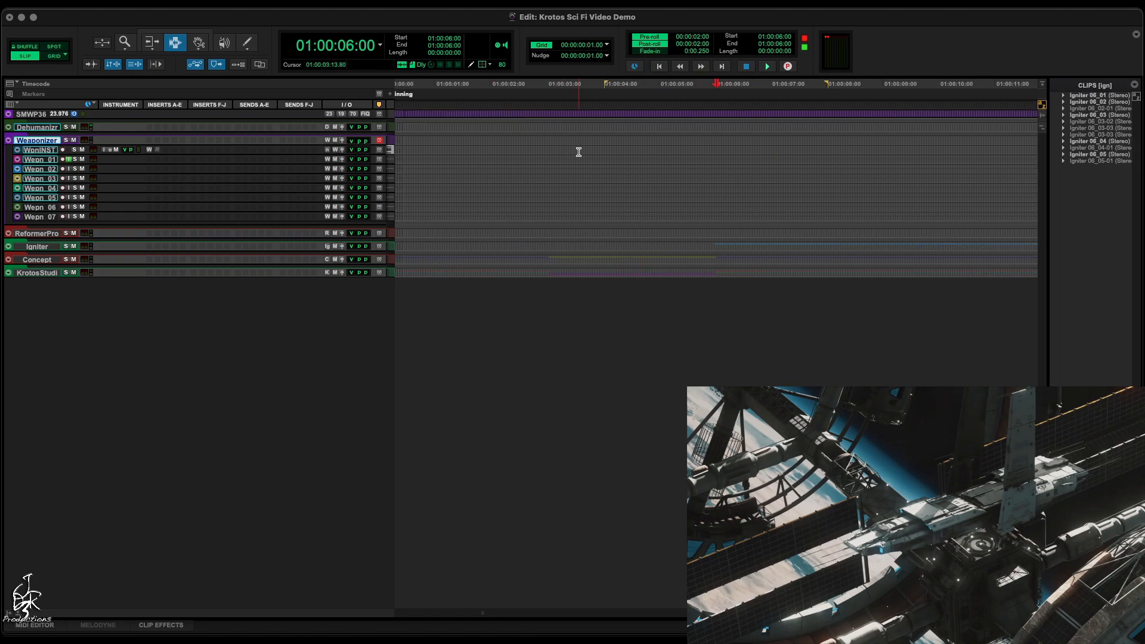
pyautogui.press(',')
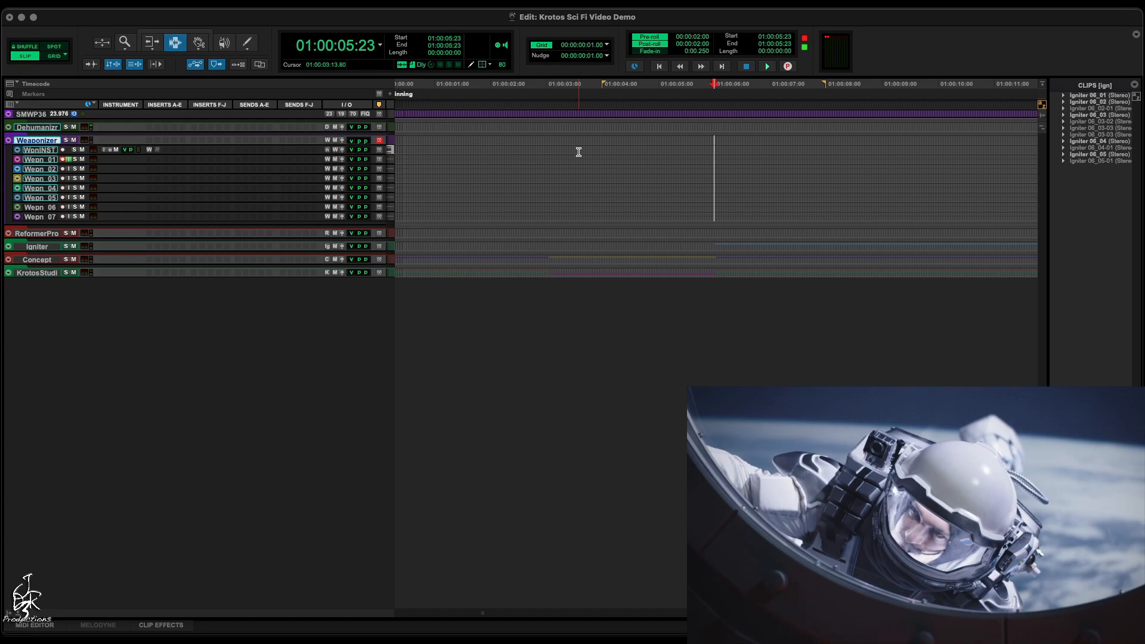
pyautogui.press('space')
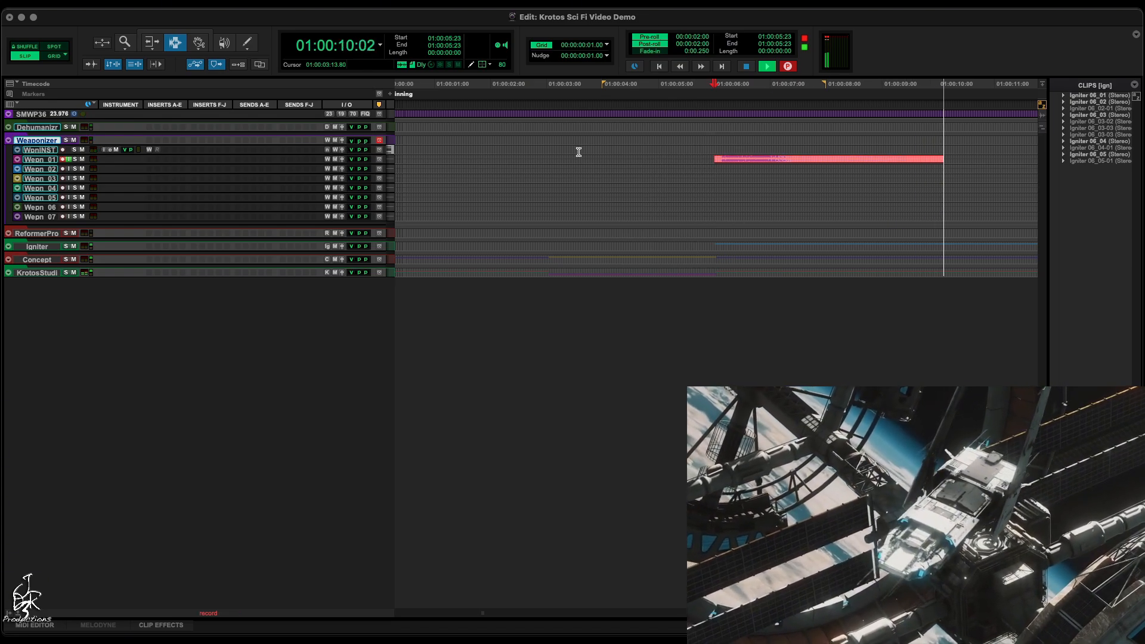
pyautogui.press('space')
# Trim the start of the recorded Weapon_01 clip to 01:00:06:03 and nudge the clip earlier to 01:00:06:01
pyautogui.click(719, 159)
pyautogui.press('e')
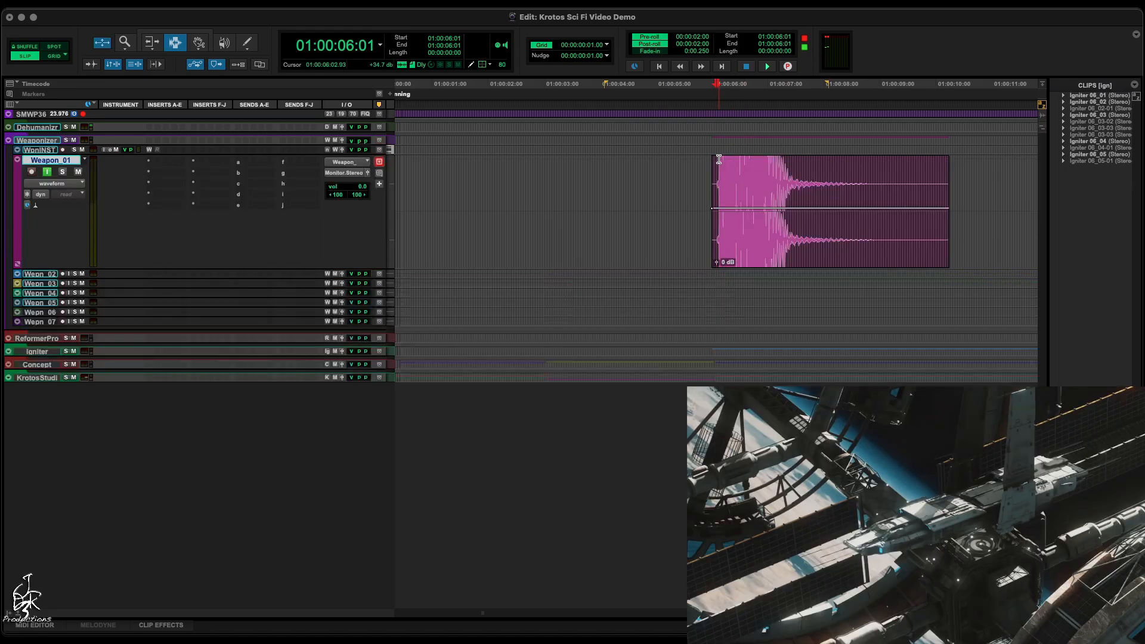
pyautogui.hotkey('ctrl', ']')
pyautogui.hotkey('ctrl', ']')
pyautogui.click(758, 174)
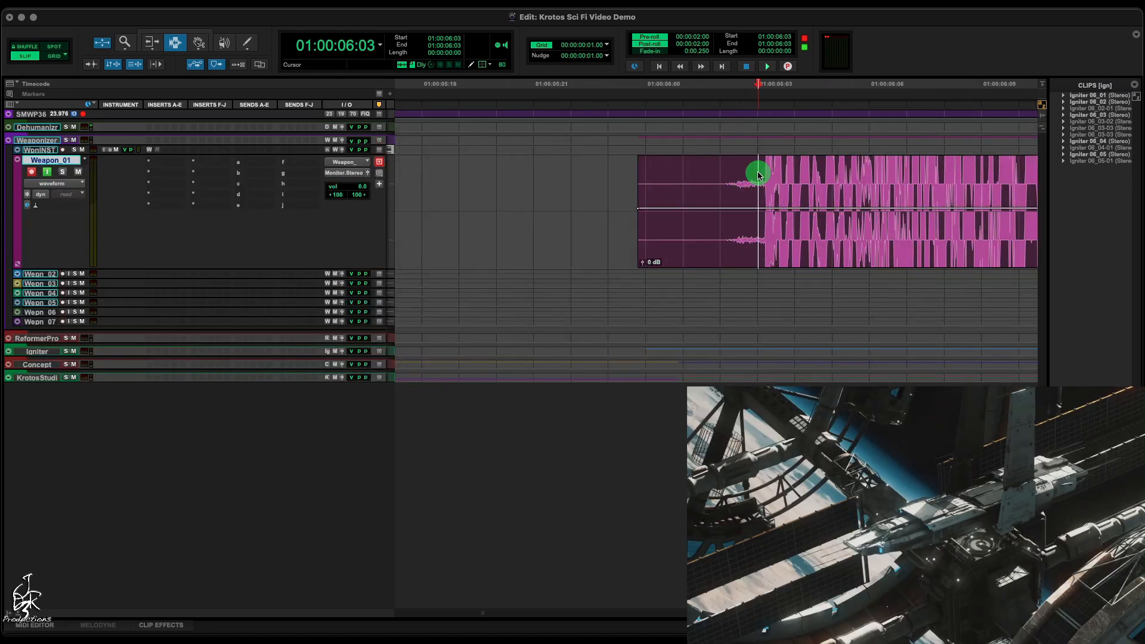
pyautogui.press('a')
pyautogui.press('F8')
pyautogui.press('-')
pyautogui.press('-')
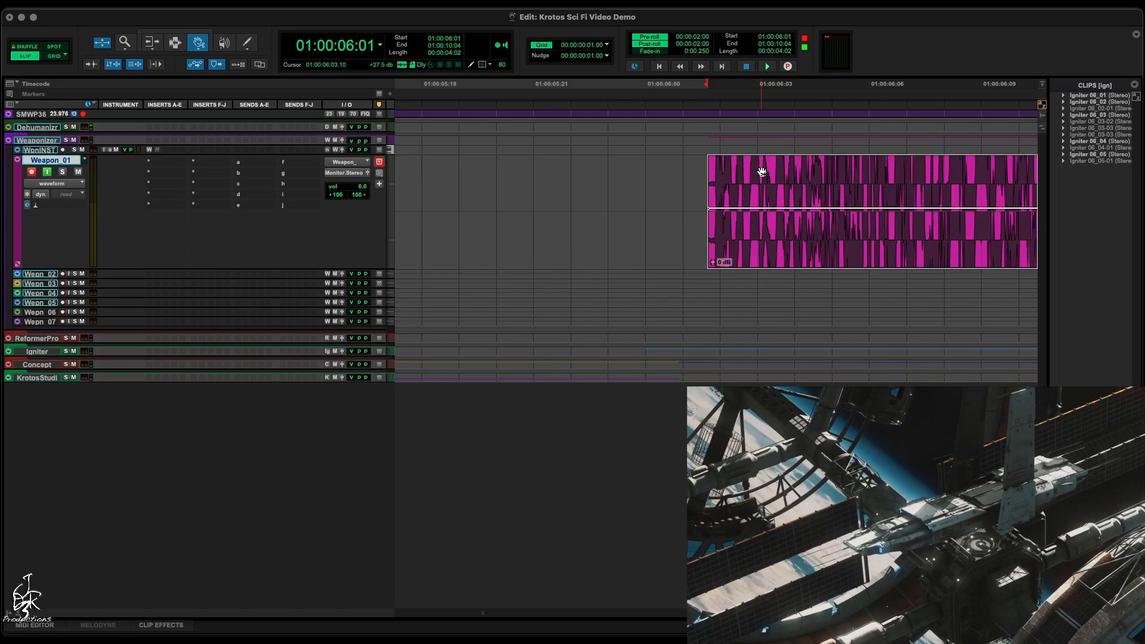
pyautogui.press('F7')
# Try lowering the gain of the Weapon_01 clip to -11.5 dB, and undo the change
pyautogui.press('r')
pyautogui.press('r')
pyautogui.press('r')
pyautogui.press('F6')
pyautogui.moveTo(772, 210); pyautogui.dragTo(773, 224)
pyautogui.press('F8')
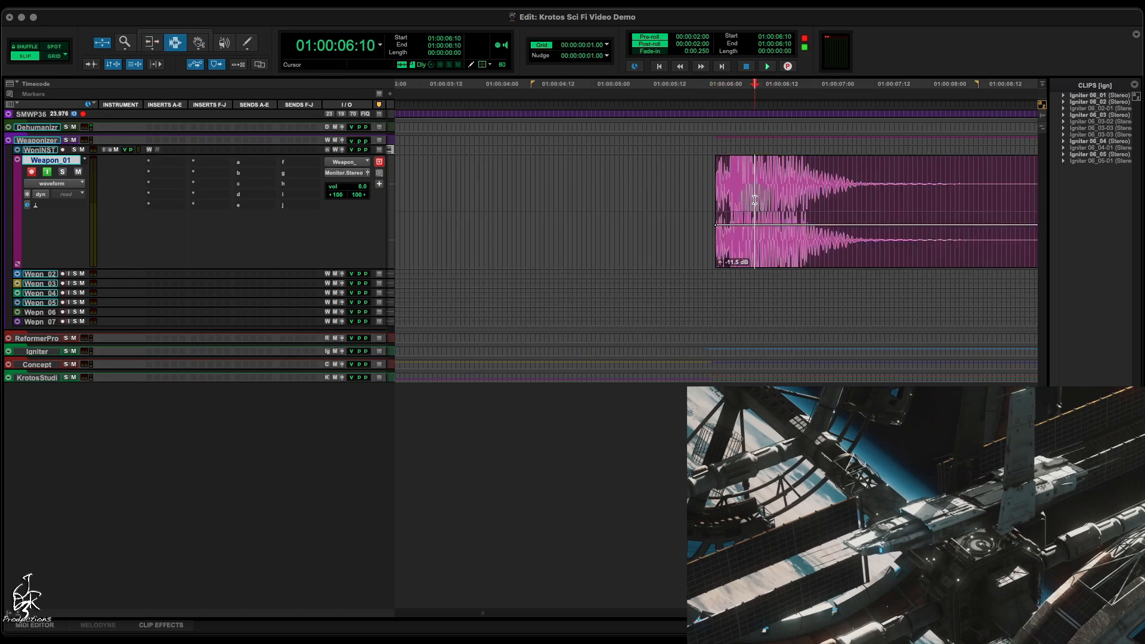
pyautogui.press('r')
pyautogui.press('r')
pyautogui.press('r')
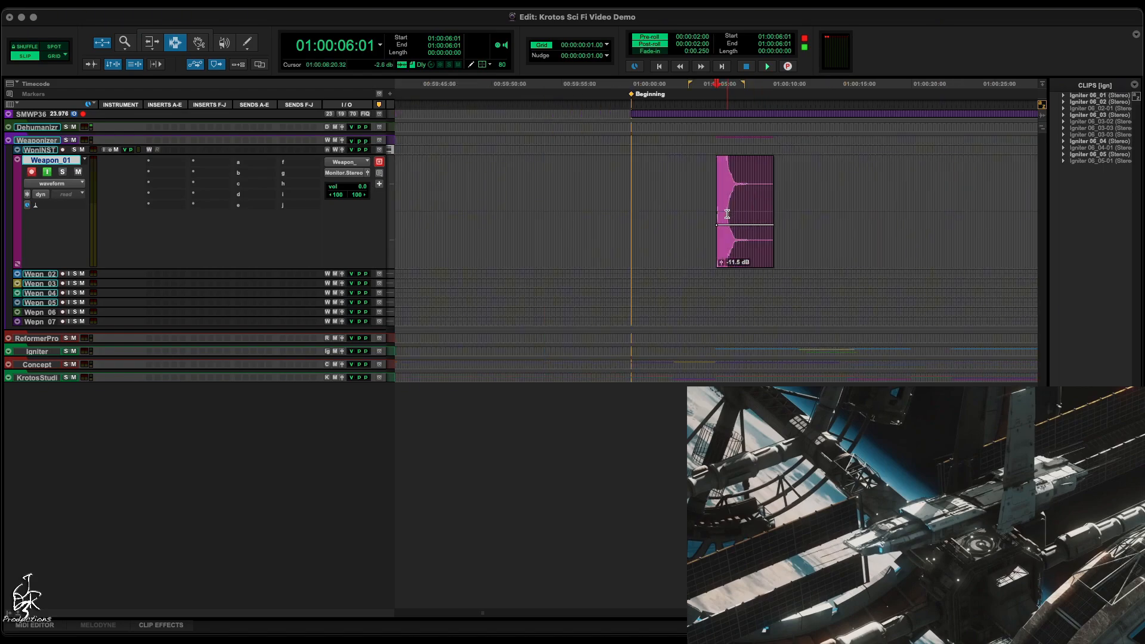
pyautogui.press('super+z')
pyautogui.press('super+z')
# Play back the Weapon_01 clip against the video from 01:00:05:13
pyautogui.press('space')
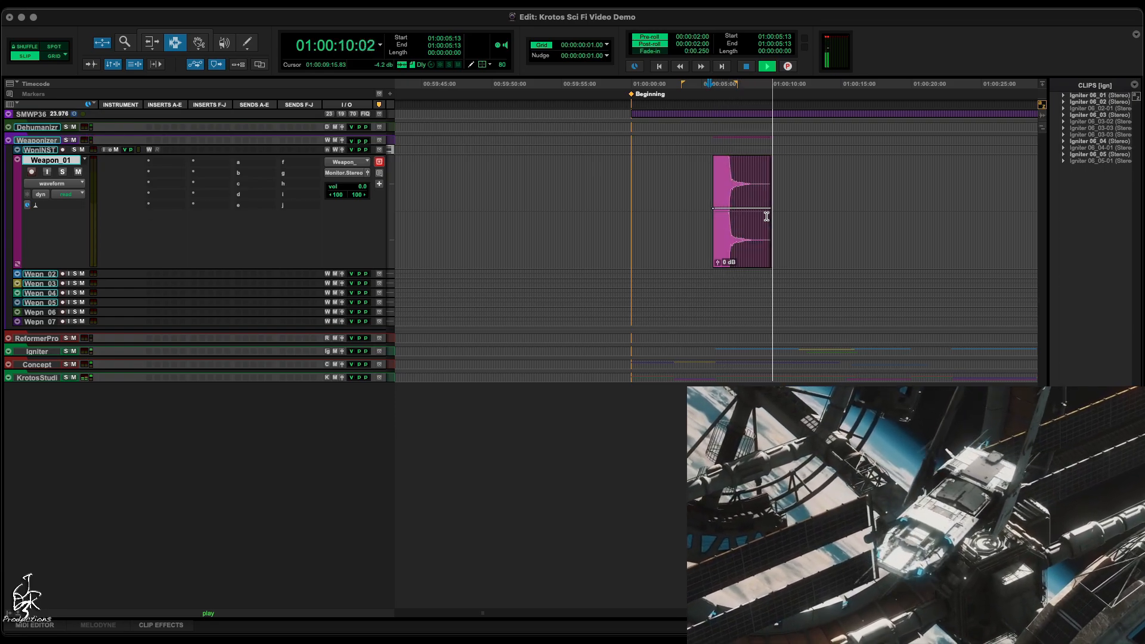
pyautogui.press('r')
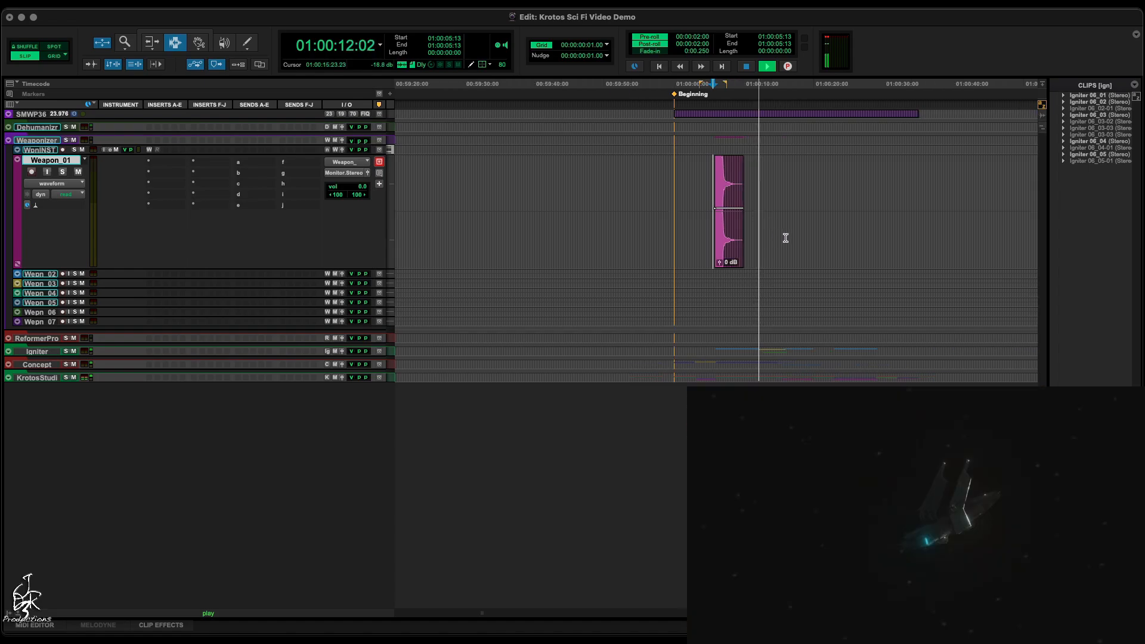
pyautogui.press('space')
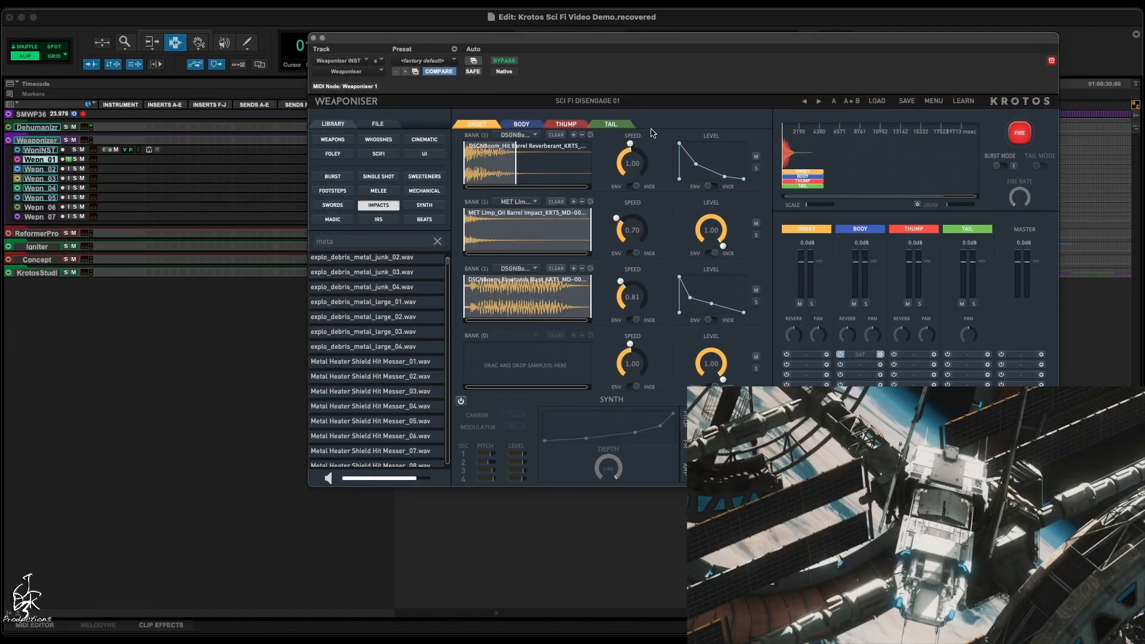
# Record-enable Weapon_01 and load the Space Craft Power Down factory preset from 30_Mechanical 2, Designed, in Weaponiser
pyautogui.moveTo(605, 45); pyautogui.dragTo(436, 48)
pyautogui.click(64, 161)
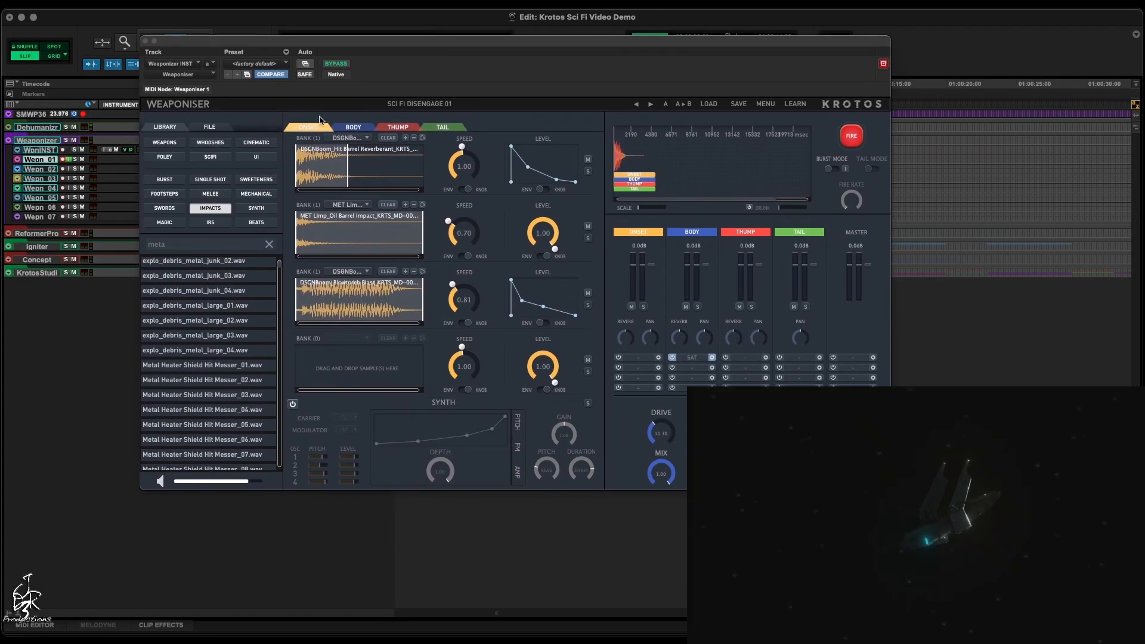
pyautogui.click(418, 104)
pyautogui.moveTo(457, 126)
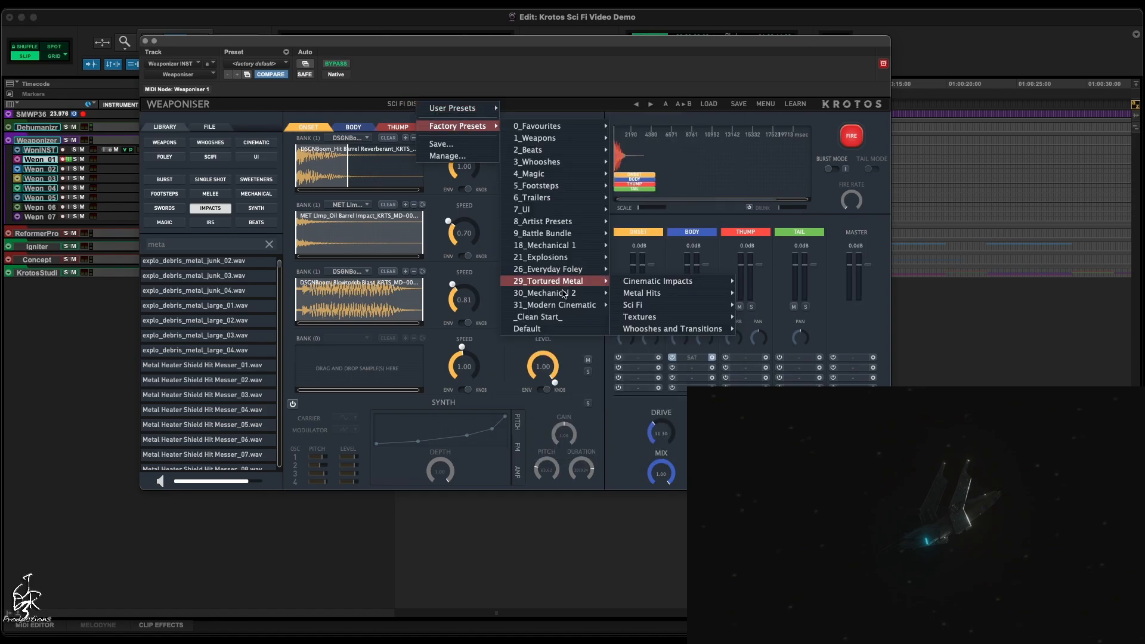
pyautogui.moveTo(563, 293)
pyautogui.moveTo(632, 294)
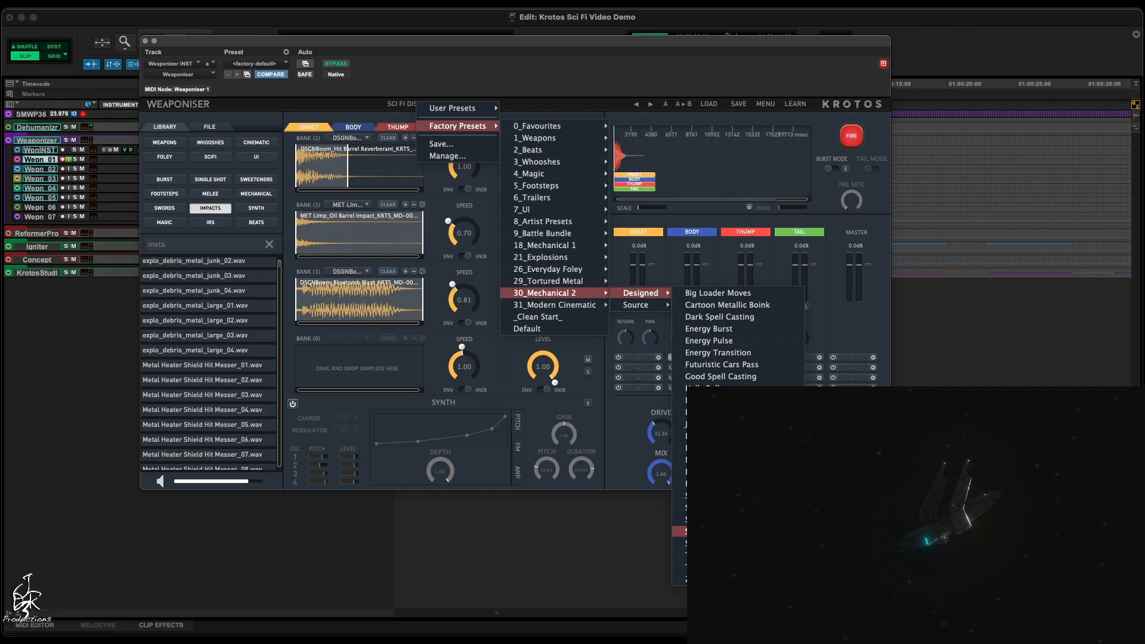
pyautogui.click(709, 531)
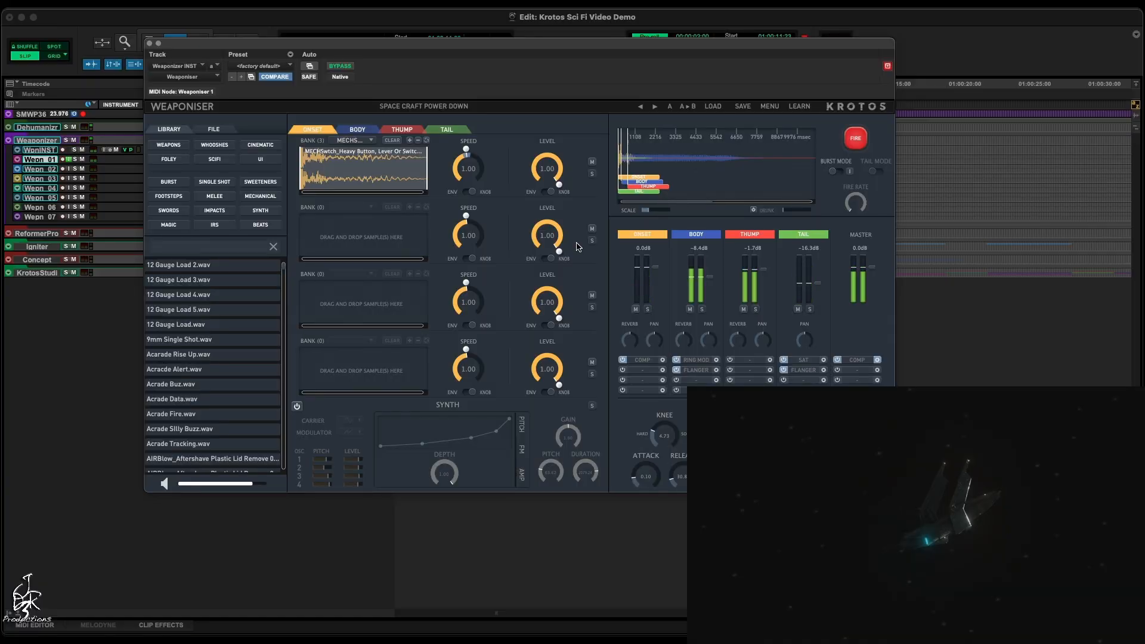
# Shape the preset's Tail section with an adjusted level envelope, more SAT drive, an added COMP effect and a speed of 0.46
pyautogui.click(447, 130)
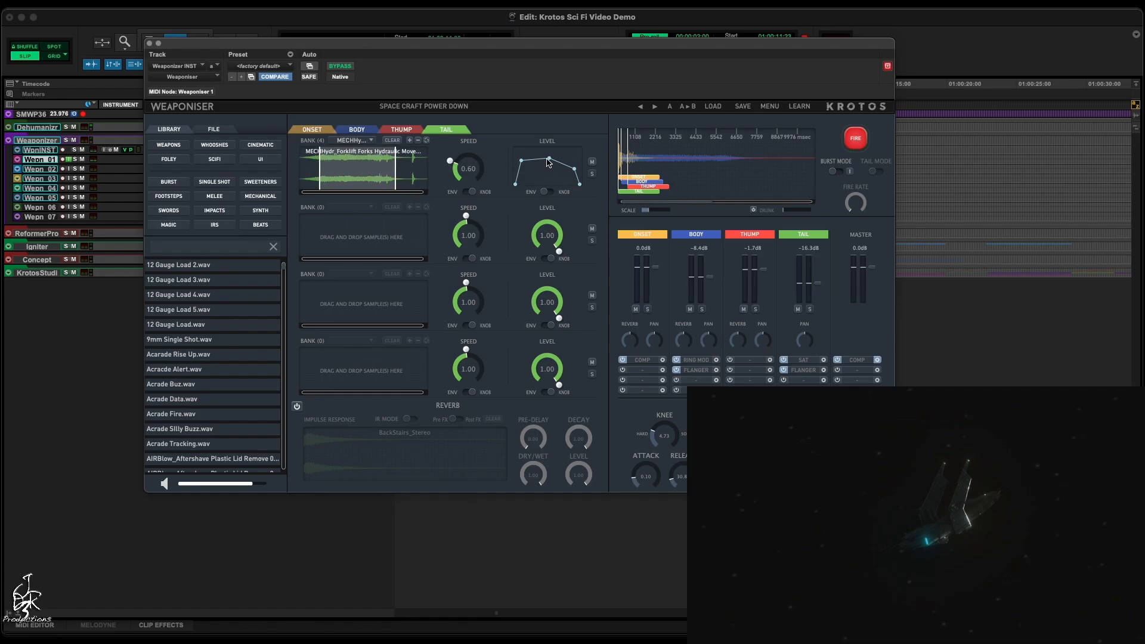
pyautogui.moveTo(548, 162); pyautogui.dragTo(539, 164)
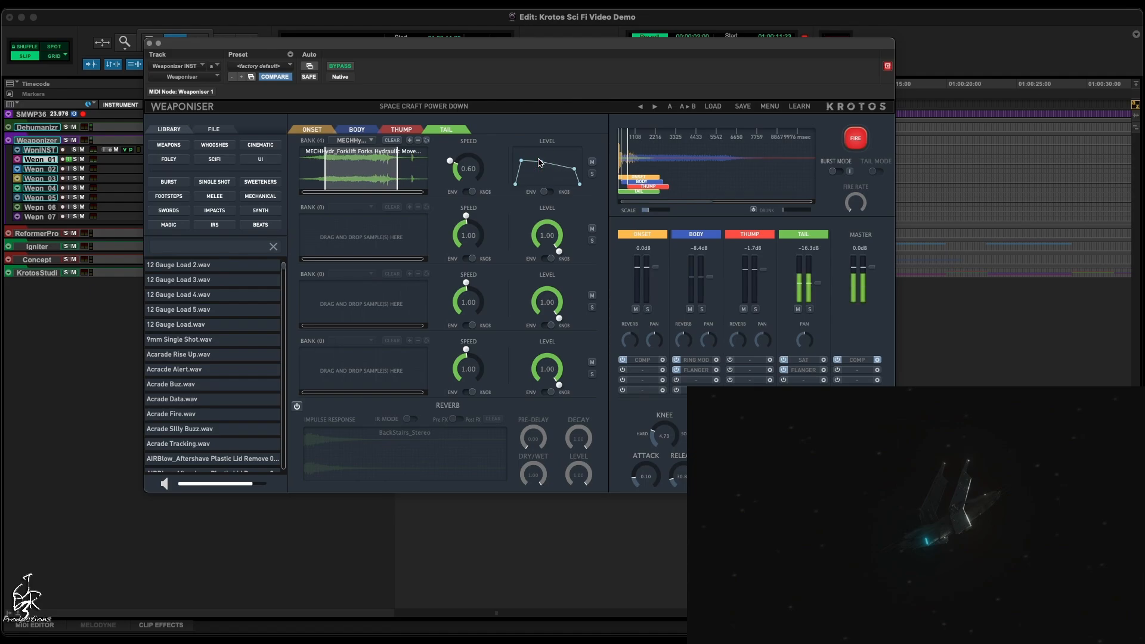
pyautogui.click(824, 360)
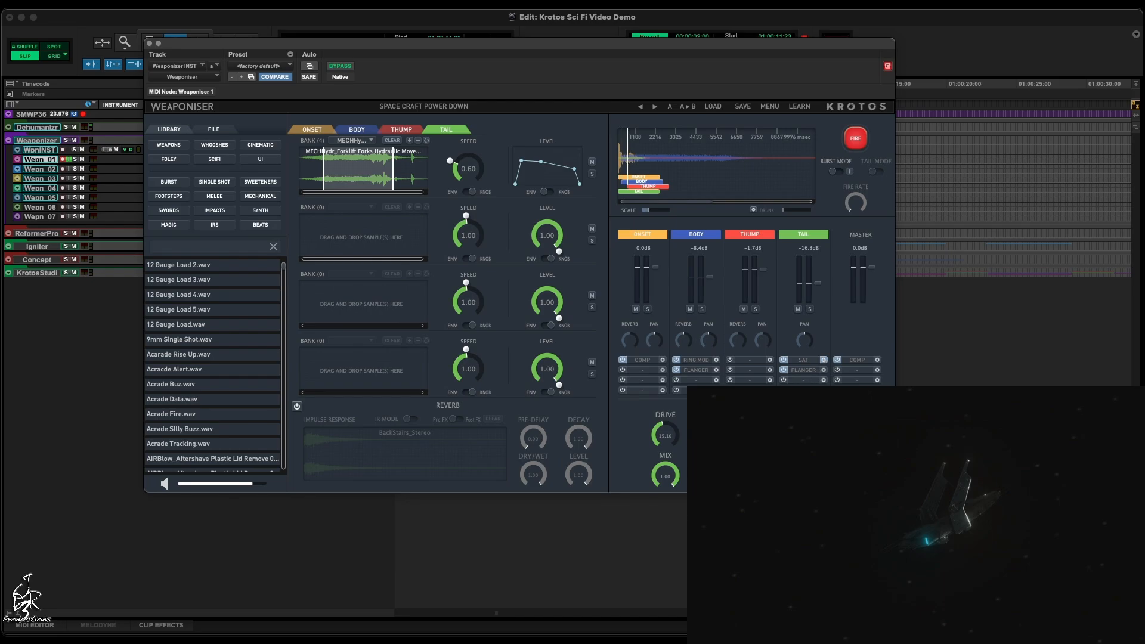
pyautogui.moveTo(672, 421); pyautogui.dragTo(675, 426)
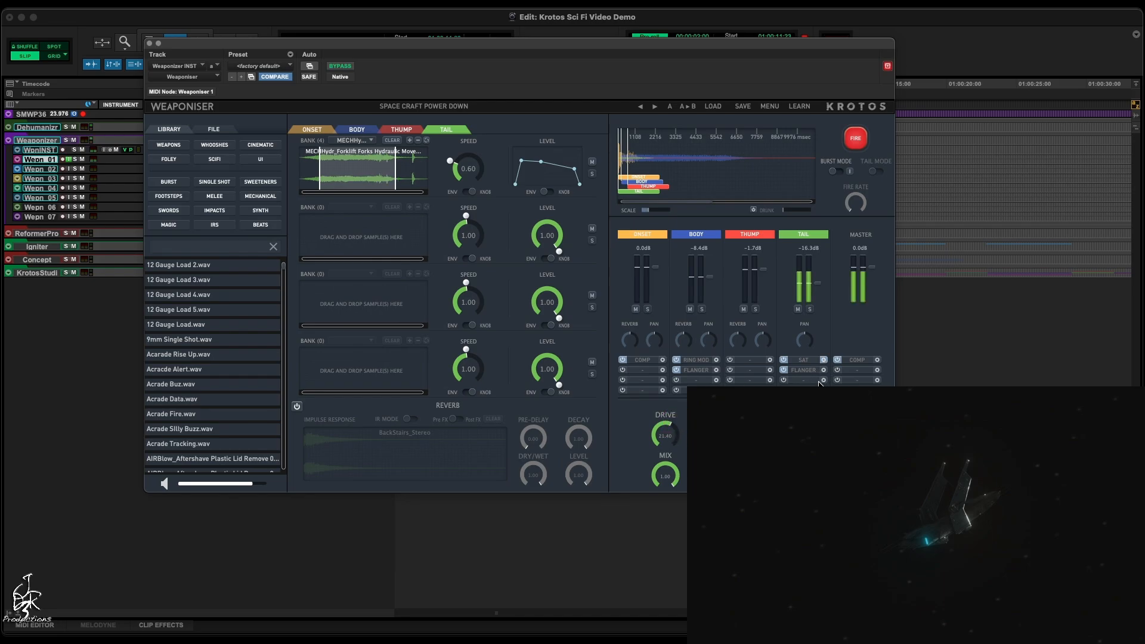
pyautogui.click(808, 380)
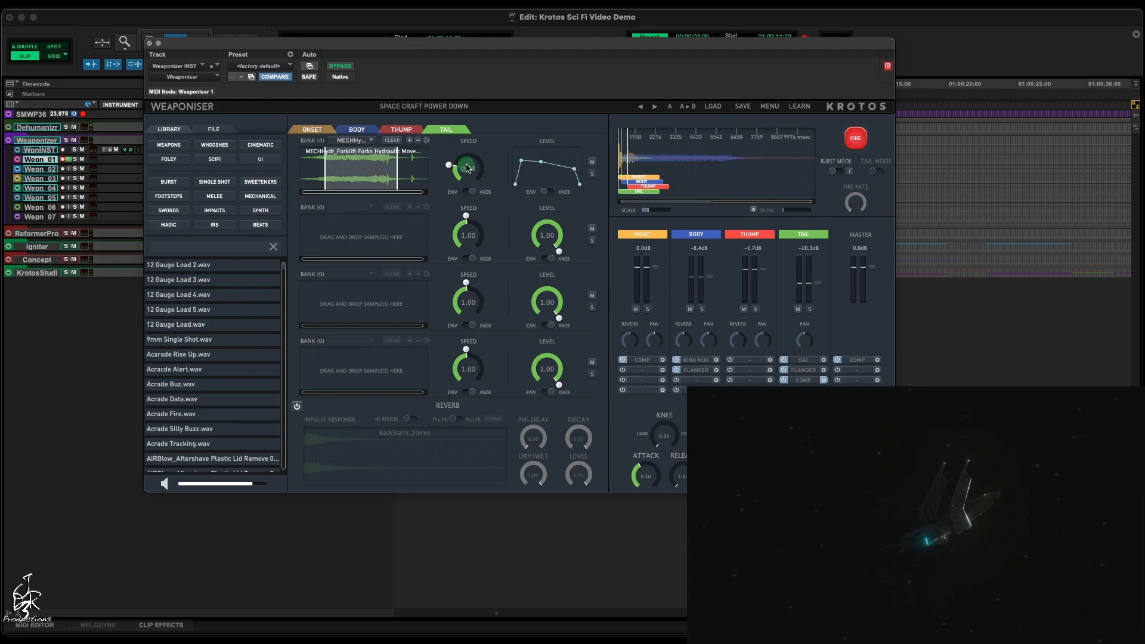
pyautogui.moveTo(468, 172); pyautogui.dragTo(469, 172)
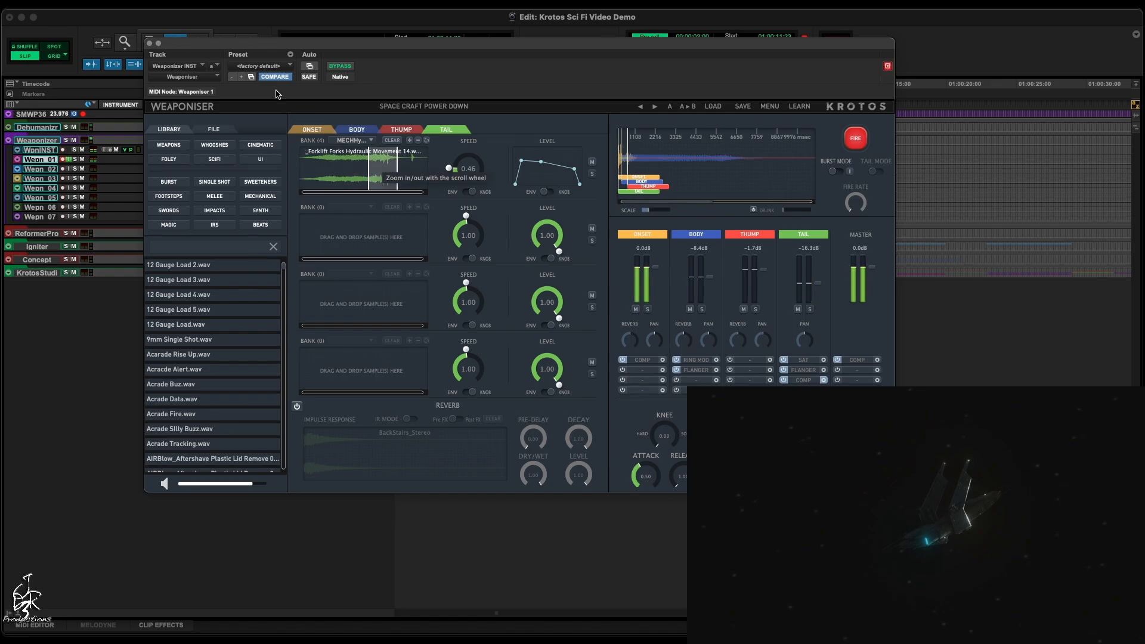
# Close the Weaponiser window and finish recording the Space Craft Power Down sound onto Weapon_01 from 01:00:11:23
pyautogui.click(150, 45)
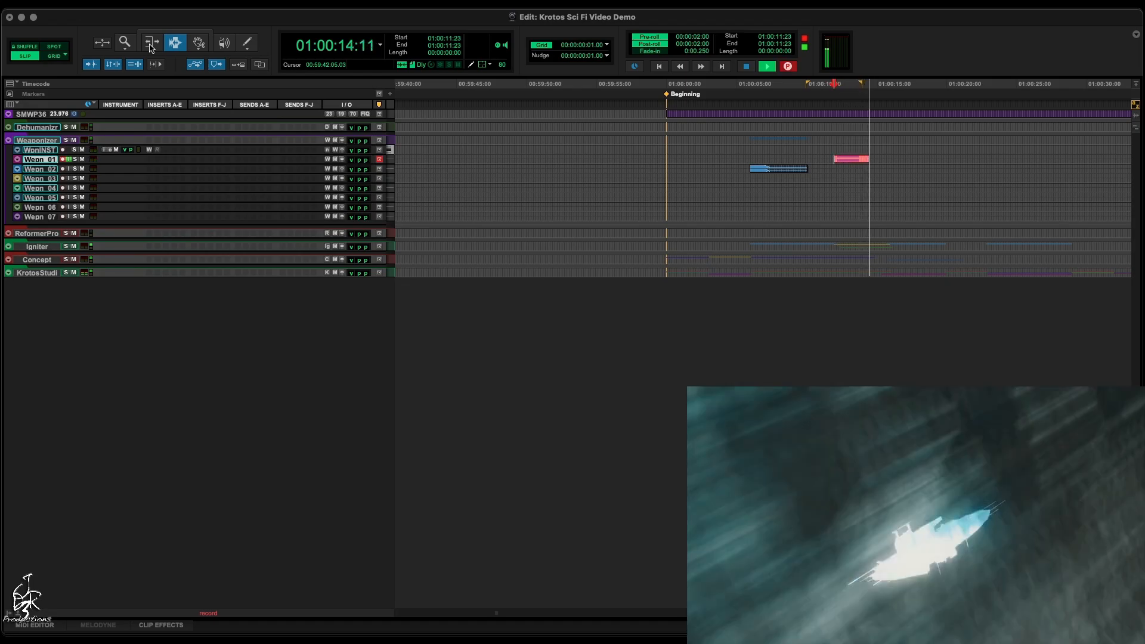
pyautogui.press('space')
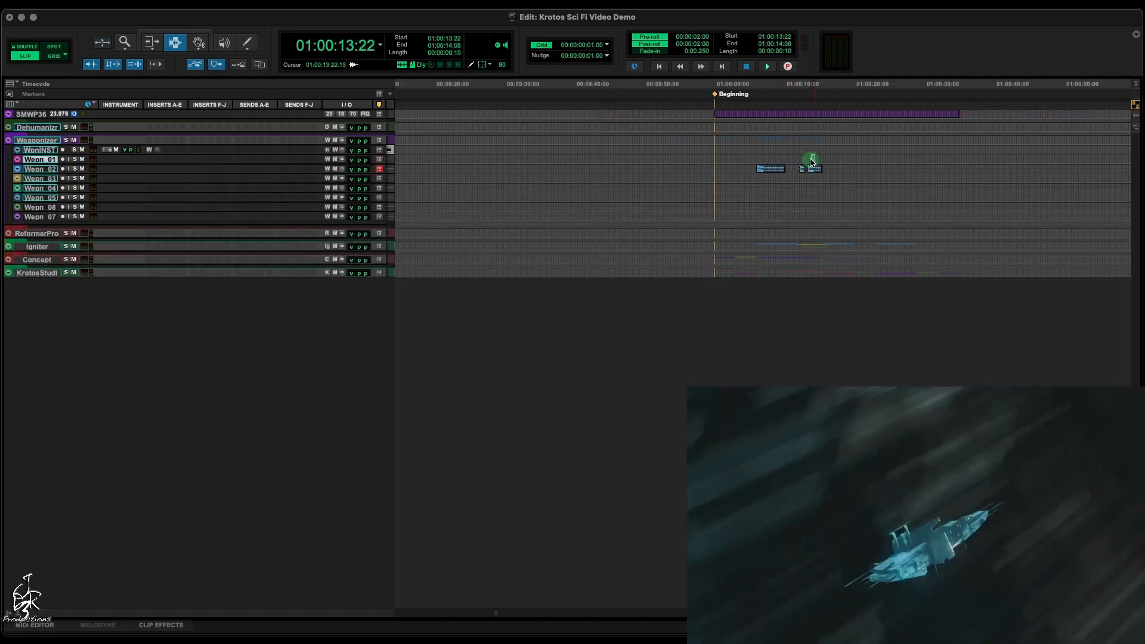
# Set the edit cursor on Weapon_01 at 01:00:13:09 and browse Weaponiser's factory presets to the 21_Explosions category
pyautogui.moveTo(813, 162); pyautogui.dragTo(809, 163)
pyautogui.click(808, 161)
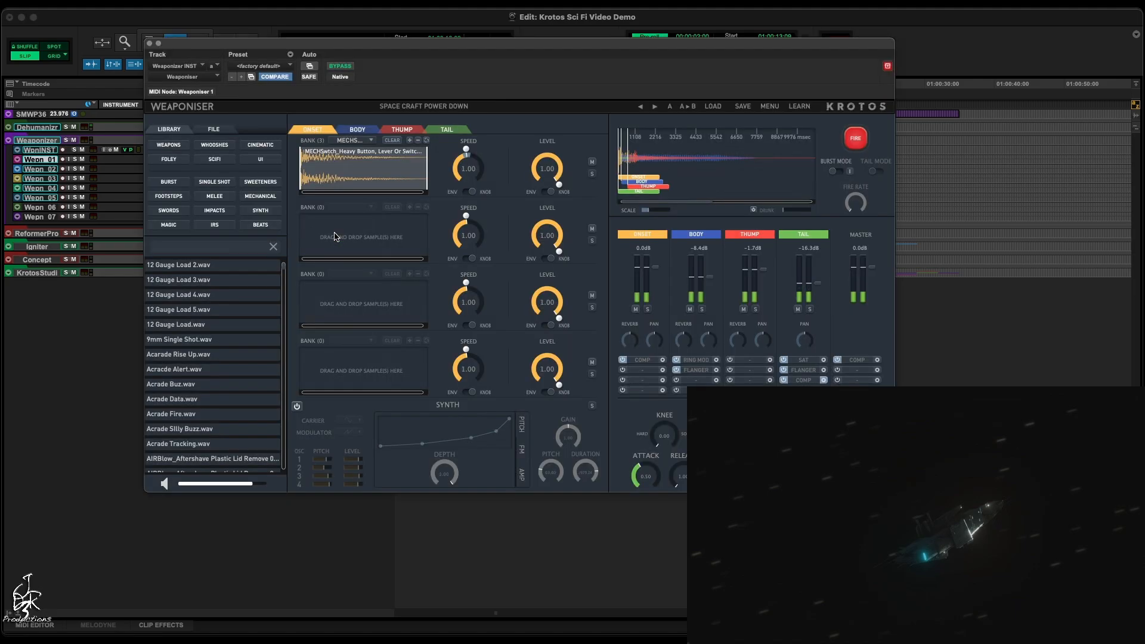
pyautogui.click(427, 108)
pyautogui.moveTo(469, 128)
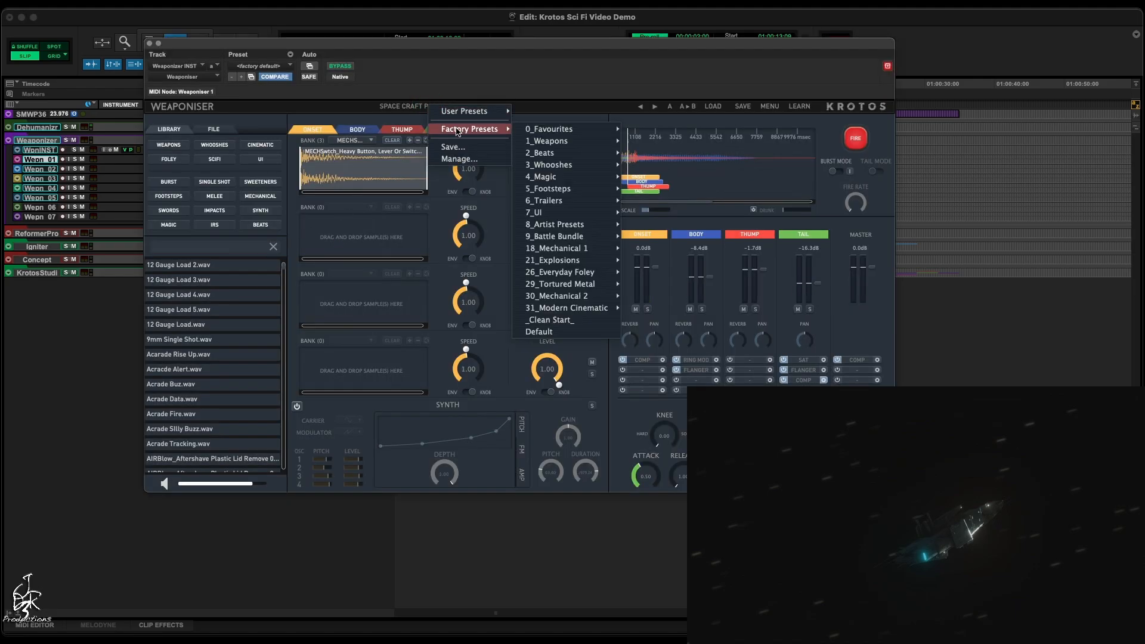
pyautogui.moveTo(560, 144)
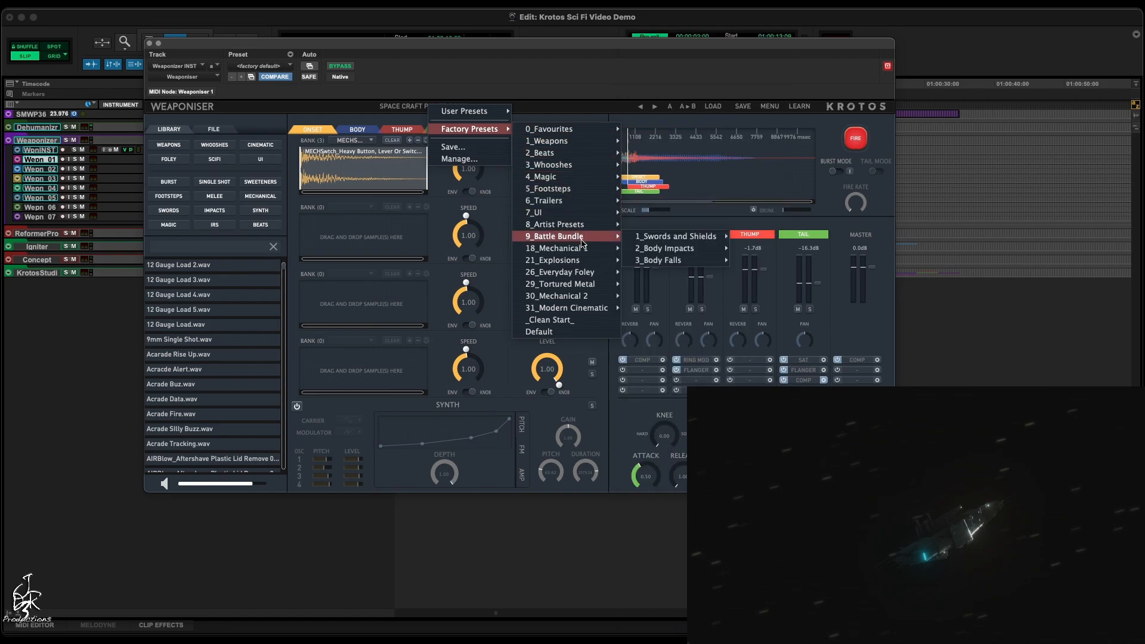
pyautogui.moveTo(580, 261)
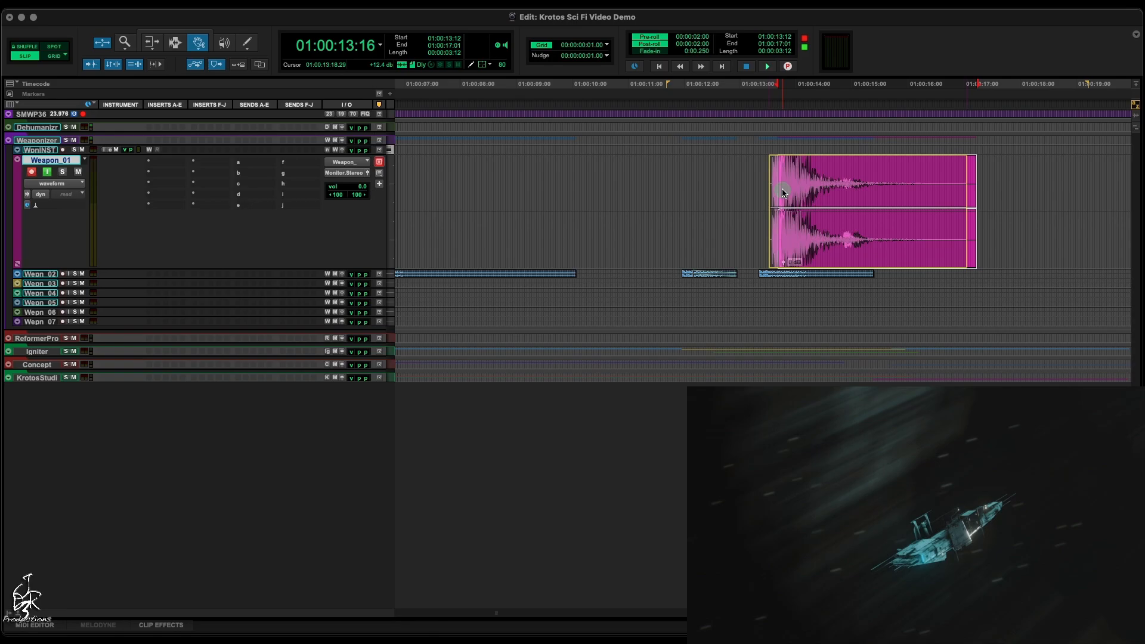
# Move the new Weapon_01 clip to start at 01:00:13:12 and place a copy of it at 01:00:18:20
pyautogui.click(782, 194)
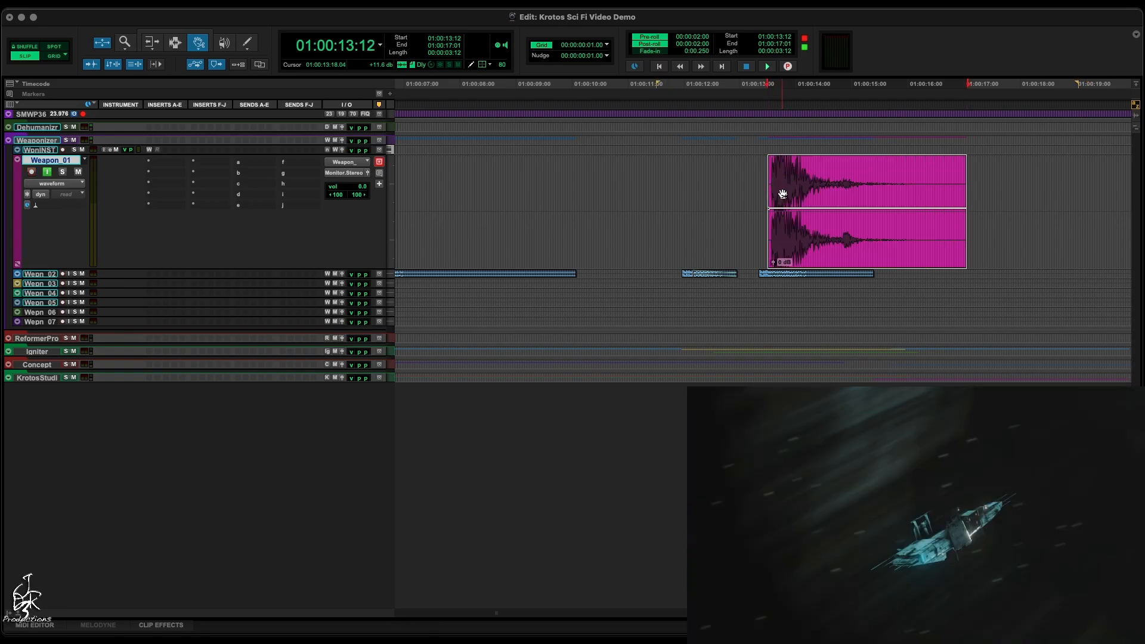
pyautogui.press('super+bracketleft')
pyautogui.moveTo(781, 192); pyautogui.dragTo(930, 185)
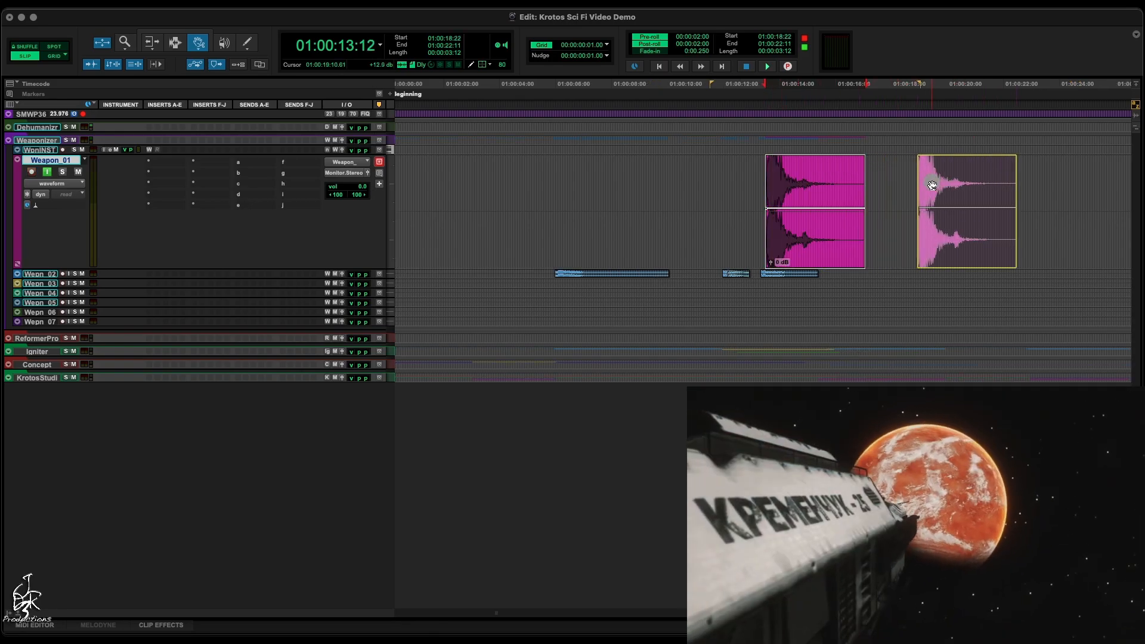
# Reverse the copied Weapon_01 clip with the AudioSuite Reverse process and trim off its quiet beginning
pyautogui.press('ctrl+alt+super+r')
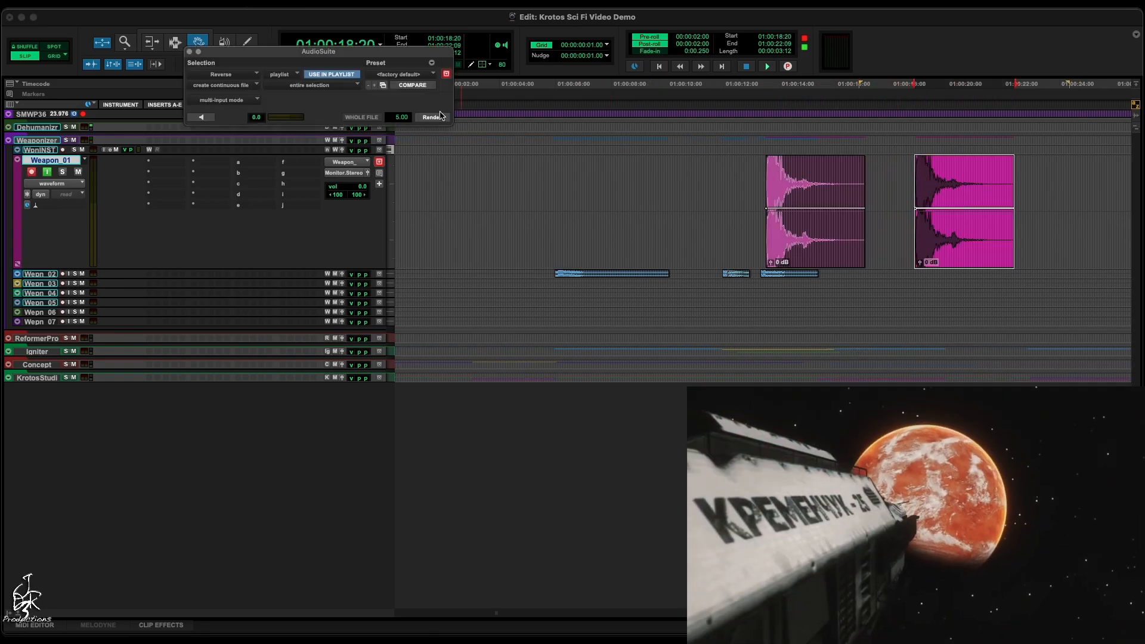
pyautogui.click(435, 118)
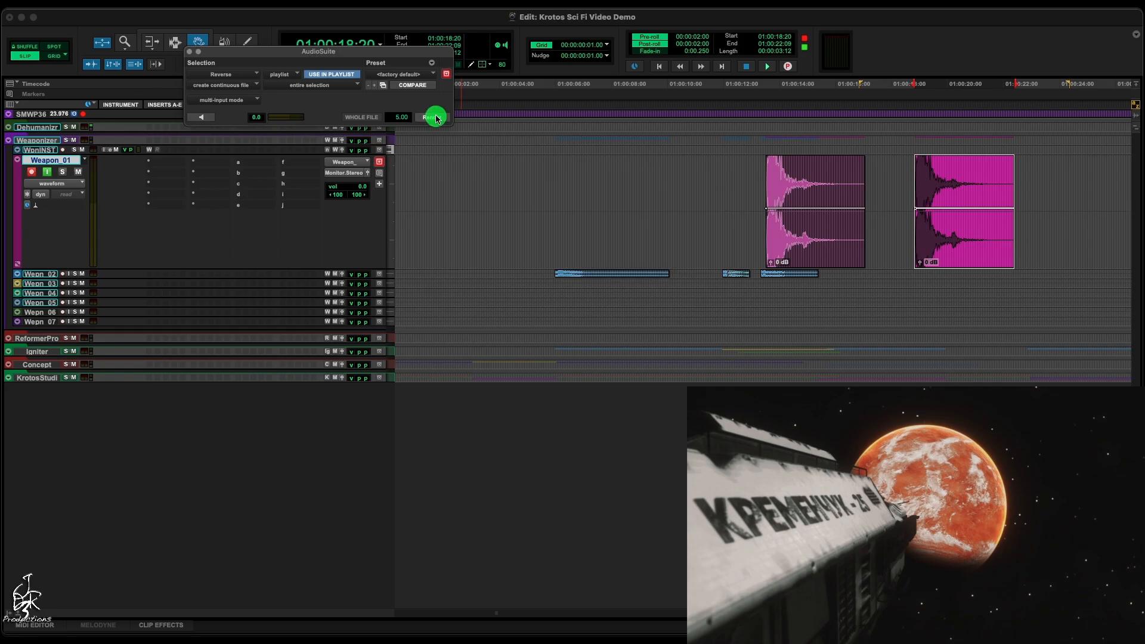
pyautogui.press('F7')
pyautogui.click(958, 201)
pyautogui.press('a')
# Locate the frame at 01:00:16:04 and move the reversed Weapon_01 clip back so that it ends there, overlapping the original clip
pyautogui.press('l')
pyautogui.press(',')
pyautogui.press(',')
pyautogui.press(',')
pyautogui.press(',')
pyautogui.press(',')
pyautogui.press(',')
pyautogui.press(',')
pyautogui.press(',')
pyautogui.press(',')
pyautogui.press(',')
pyautogui.press(',')
pyautogui.press(',')
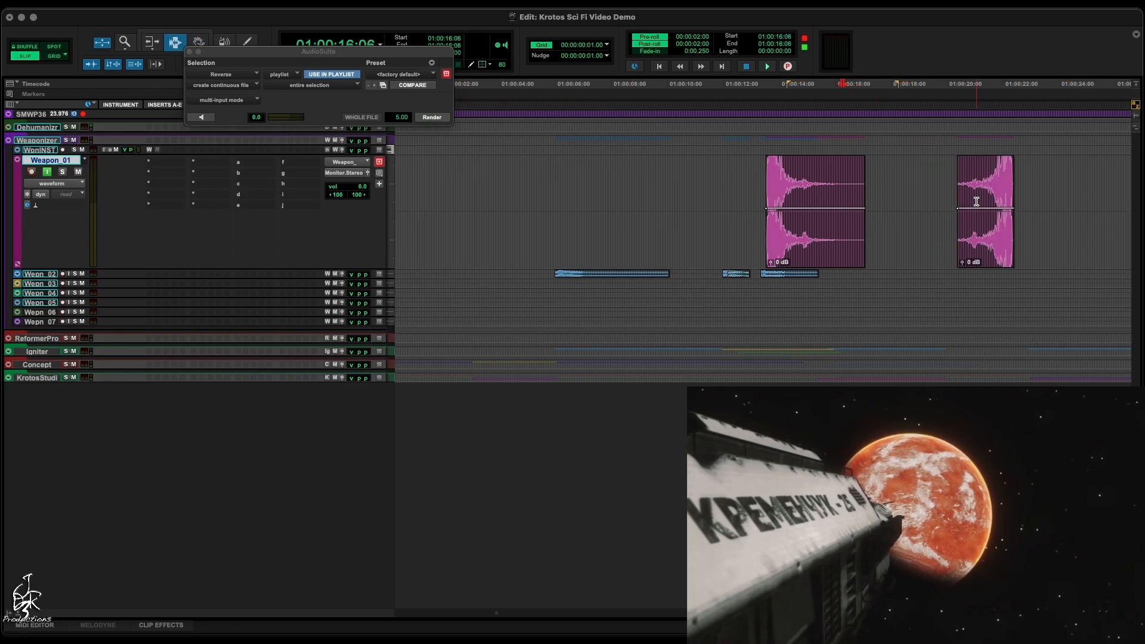
pyautogui.press('space')
pyautogui.press('space')
pyautogui.press('F8')
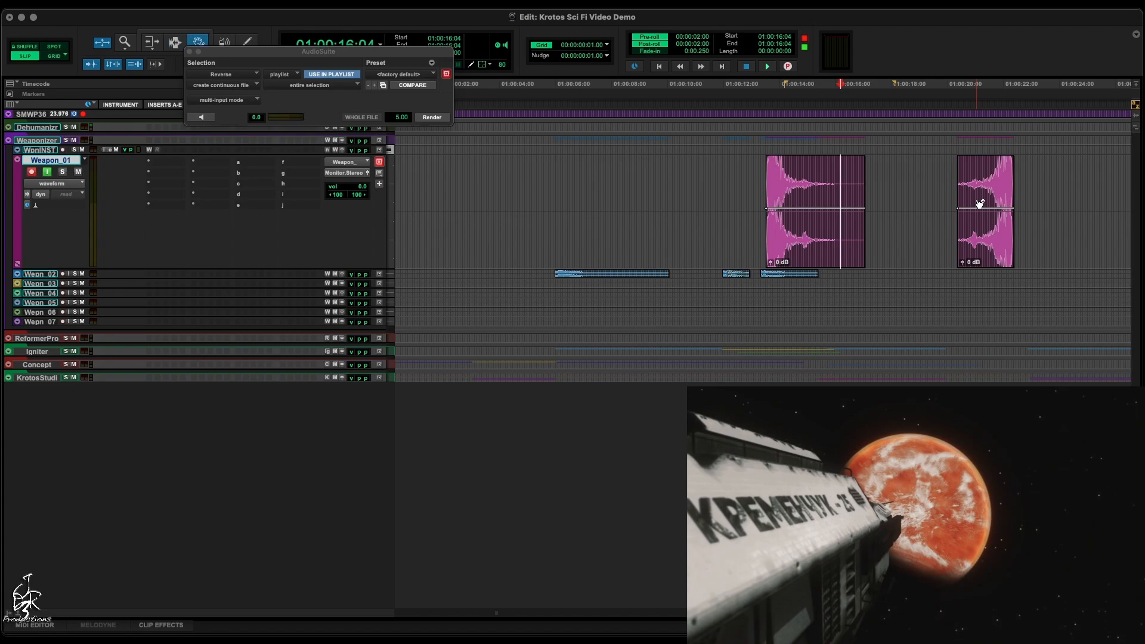
pyautogui.moveTo(981, 197); pyautogui.dragTo(863, 192)
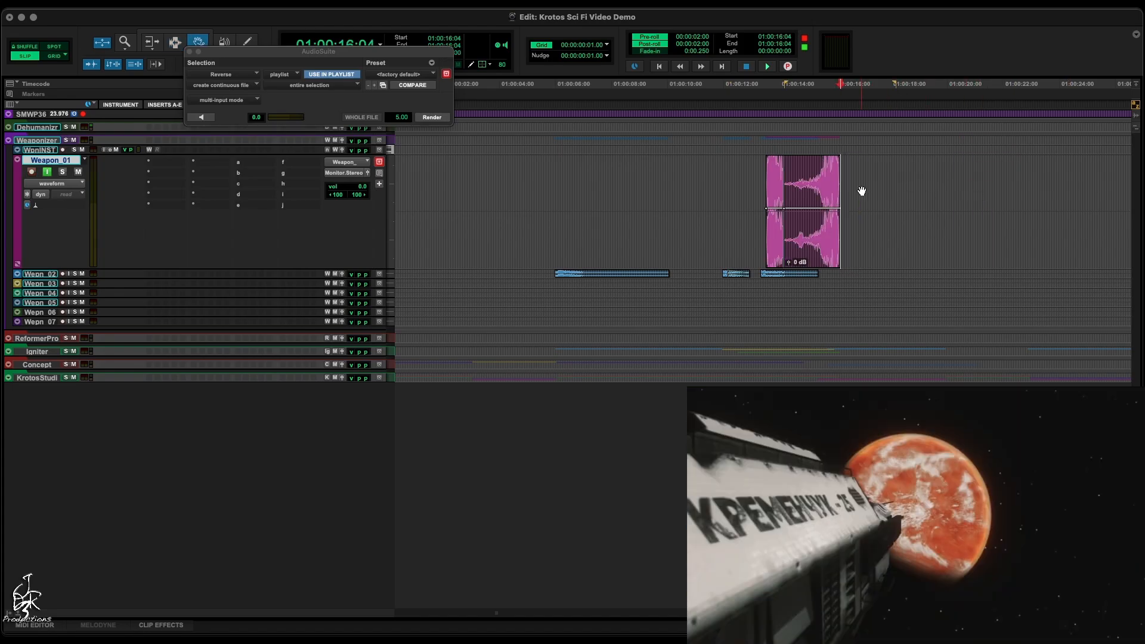
# Crossfade the original and reversed Weapon_01 clips across their join and play back the combined sound
pyautogui.press('F7')
pyautogui.moveTo(778, 195); pyautogui.dragTo(815, 200)
pyautogui.press('f')
pyautogui.click(830, 200)
pyautogui.press('t')
pyautogui.press('t')
pyautogui.press('t')
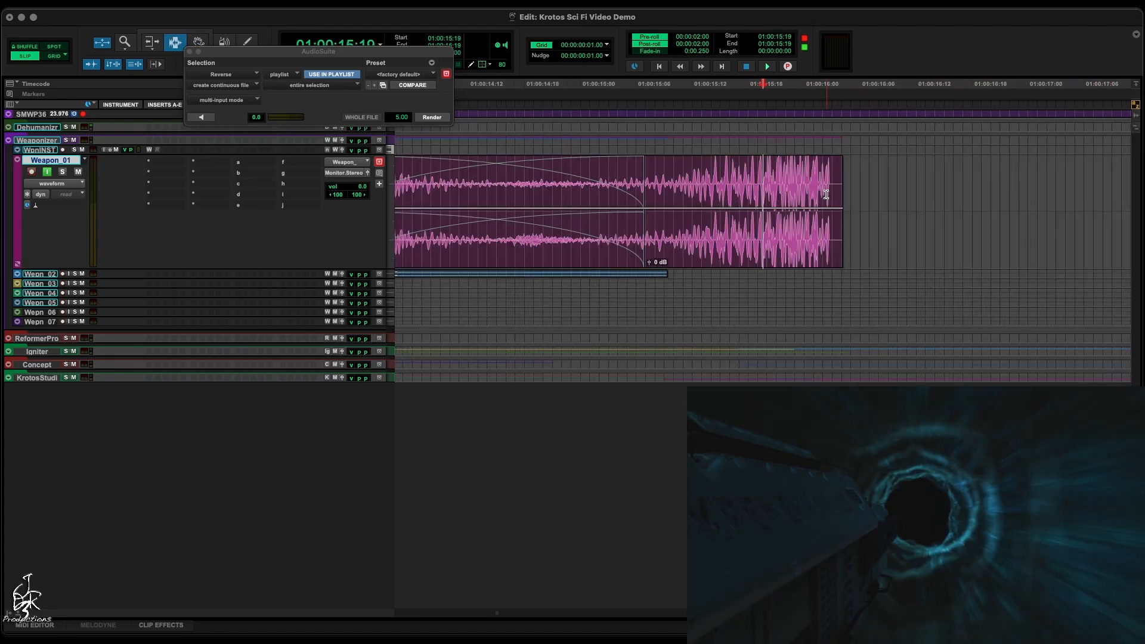
pyautogui.press('alt+super+Tab')
pyautogui.press('r')
pyautogui.press('r')
pyautogui.click(640, 196)
pyautogui.press('space')
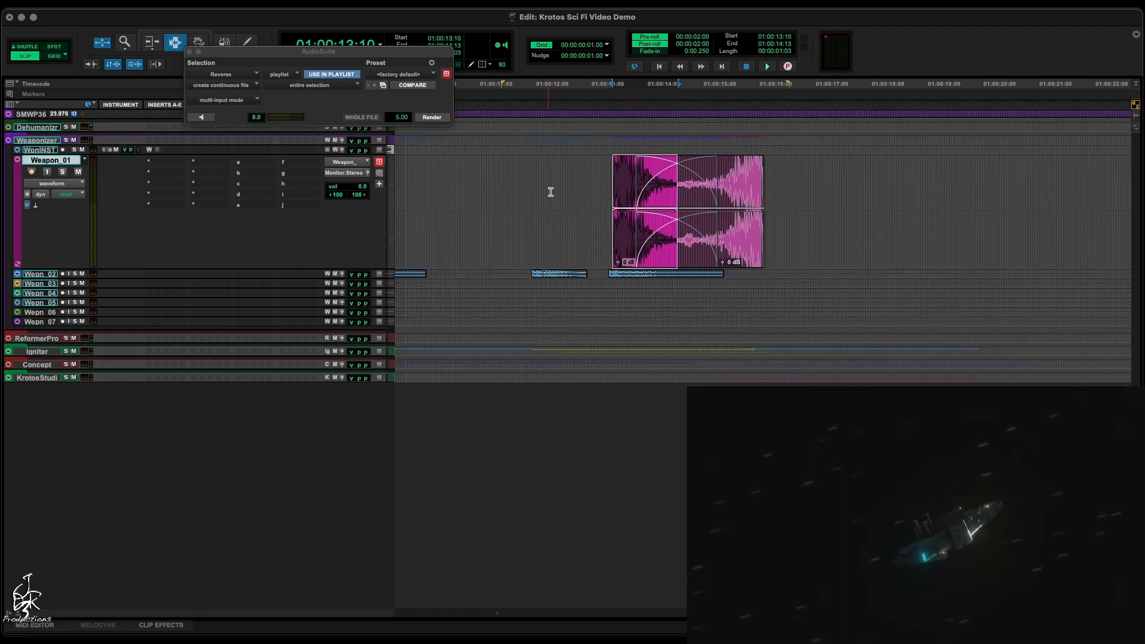
# Move both crossfaded clips from Weapon_01 down to Weapon_03 and play them back
pyautogui.press('F8')
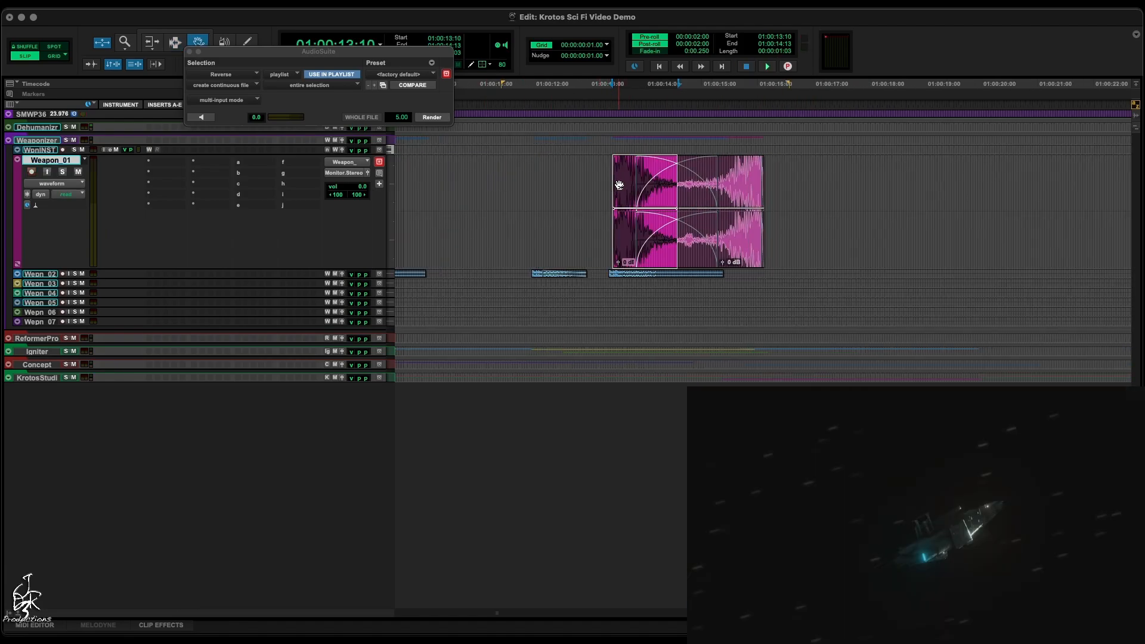
pyautogui.moveTo(718, 183); pyautogui.dragTo(729, 283)
pyautogui.press('F7')
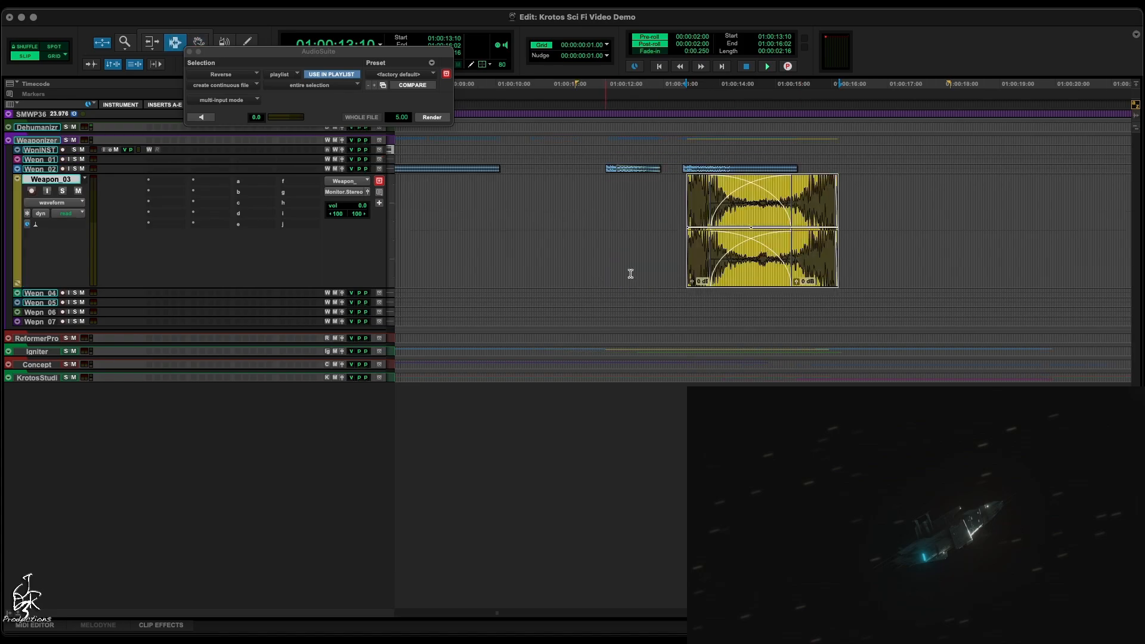
pyautogui.click(677, 250)
pyautogui.press('space')
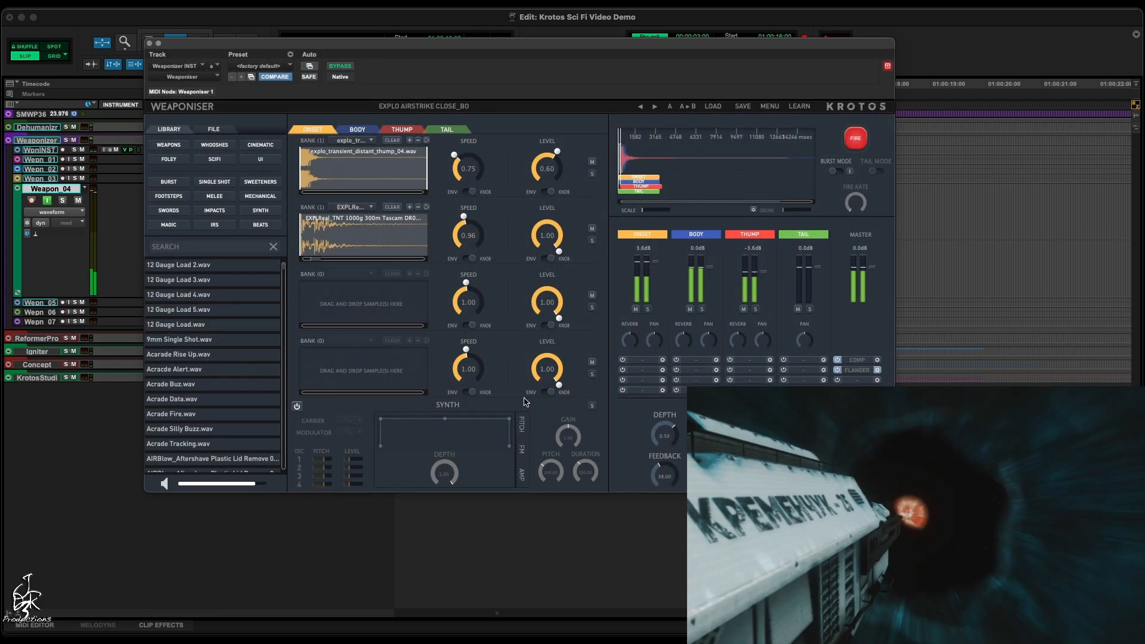
# Record Weaponiser's EXPLO AIRSTRIKE CLOSE_BO sound onto Weapon_04 from 01:00:16:00
pyautogui.click(445, 131)
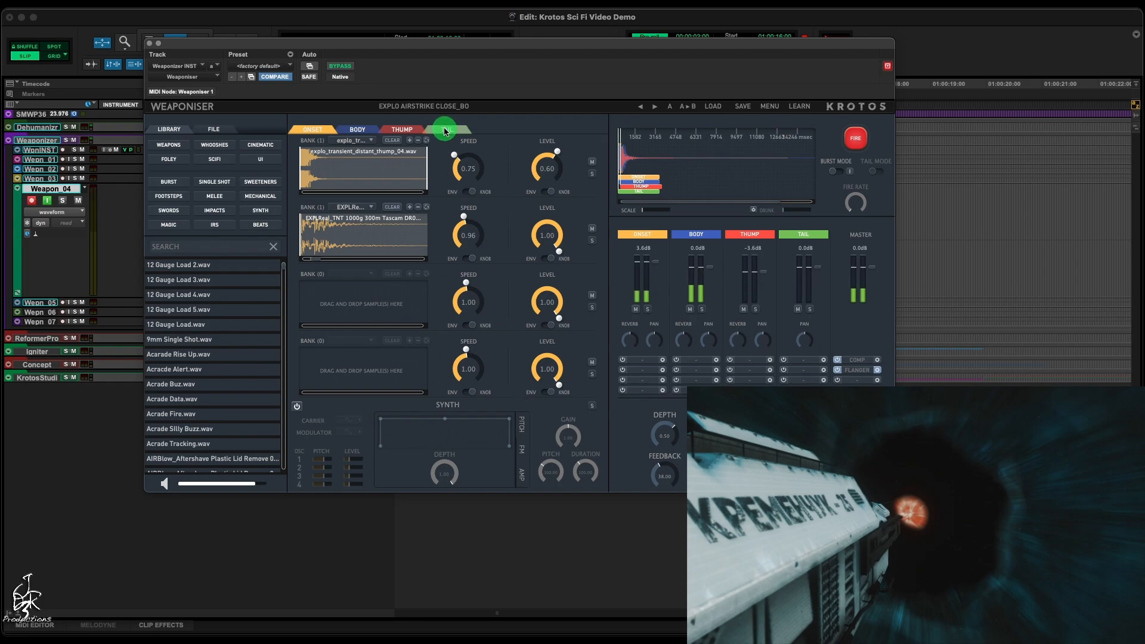
pyautogui.click(297, 407)
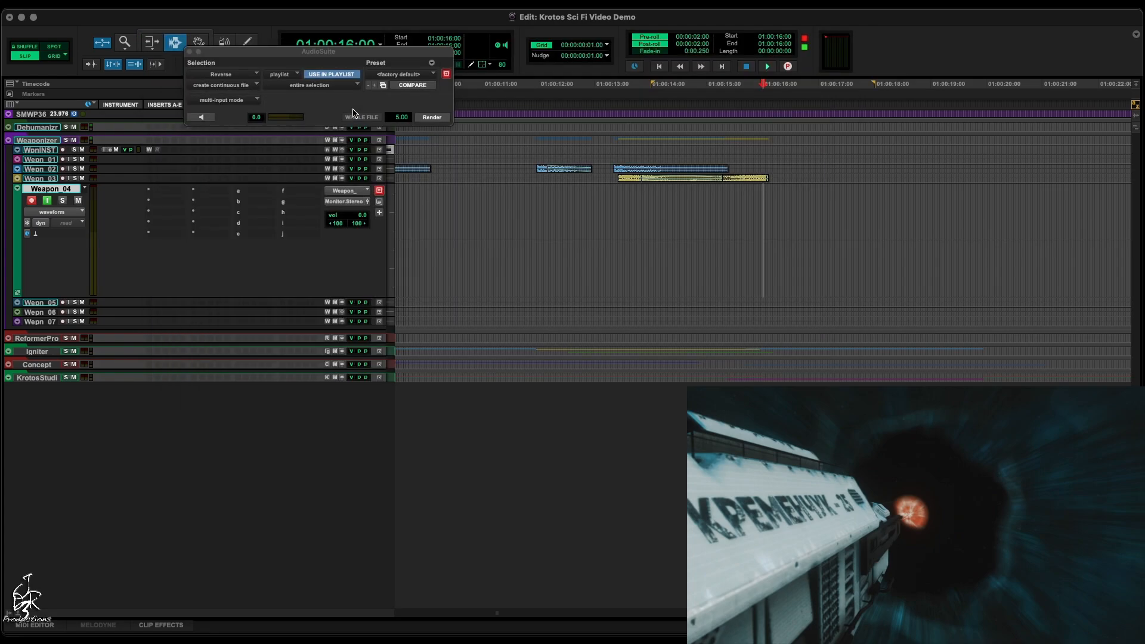
pyautogui.press('space')
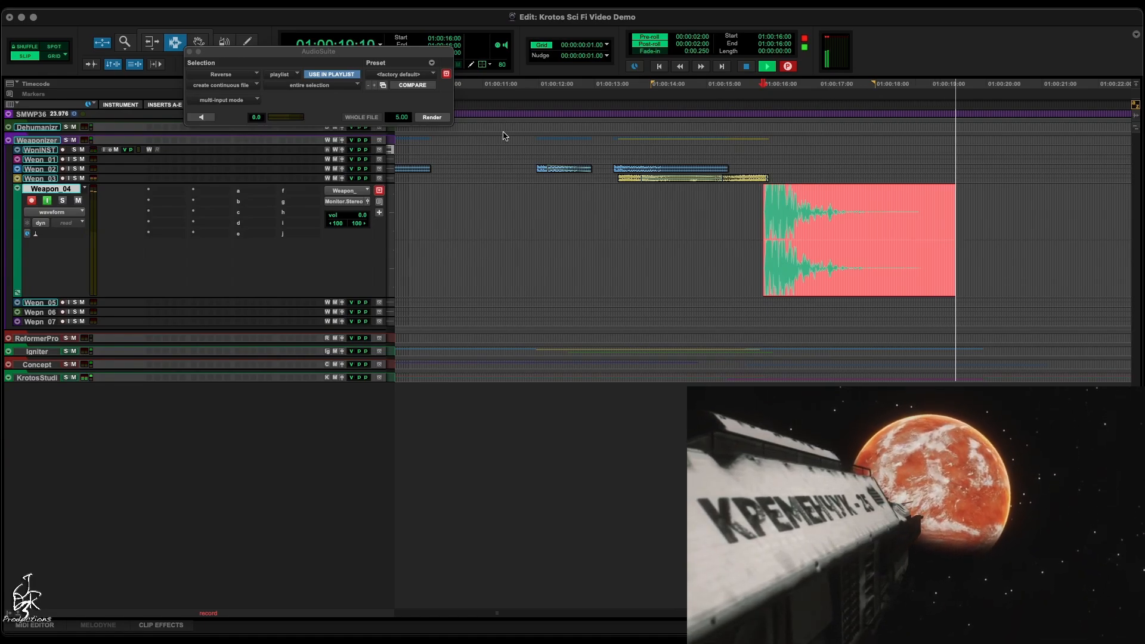
pyautogui.press('space')
# Set the edit cursor on Weapon_02 at 01:00:03:01 and load the BIG METAL PUNCH preset in Weaponiser
pyautogui.click(755, 170)
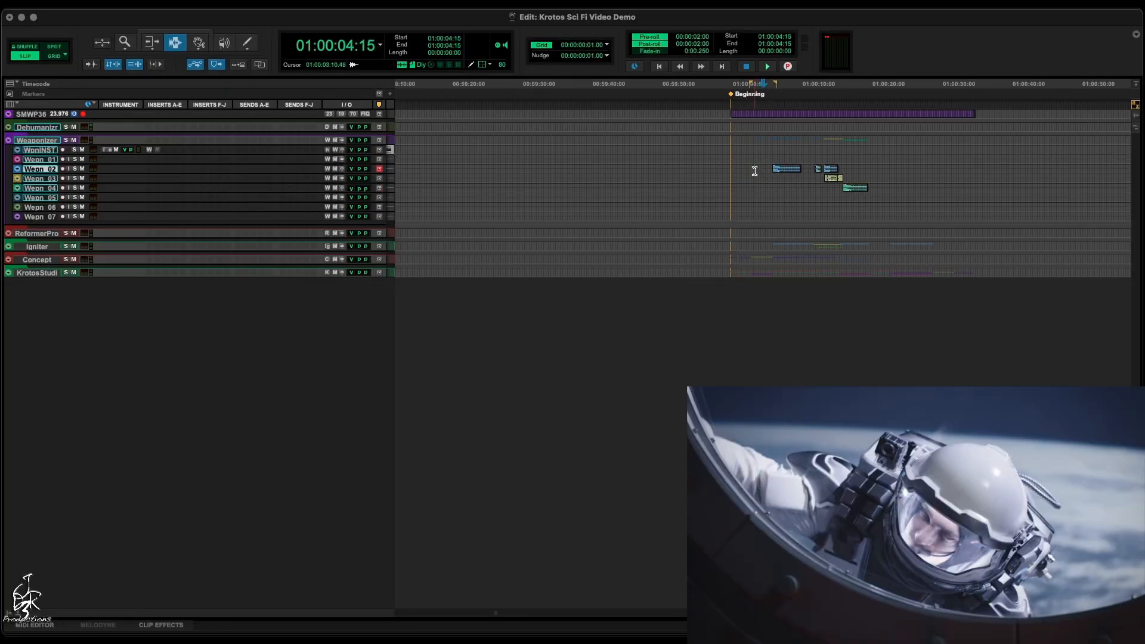
pyautogui.moveTo(755, 169); pyautogui.dragTo(721, 172)
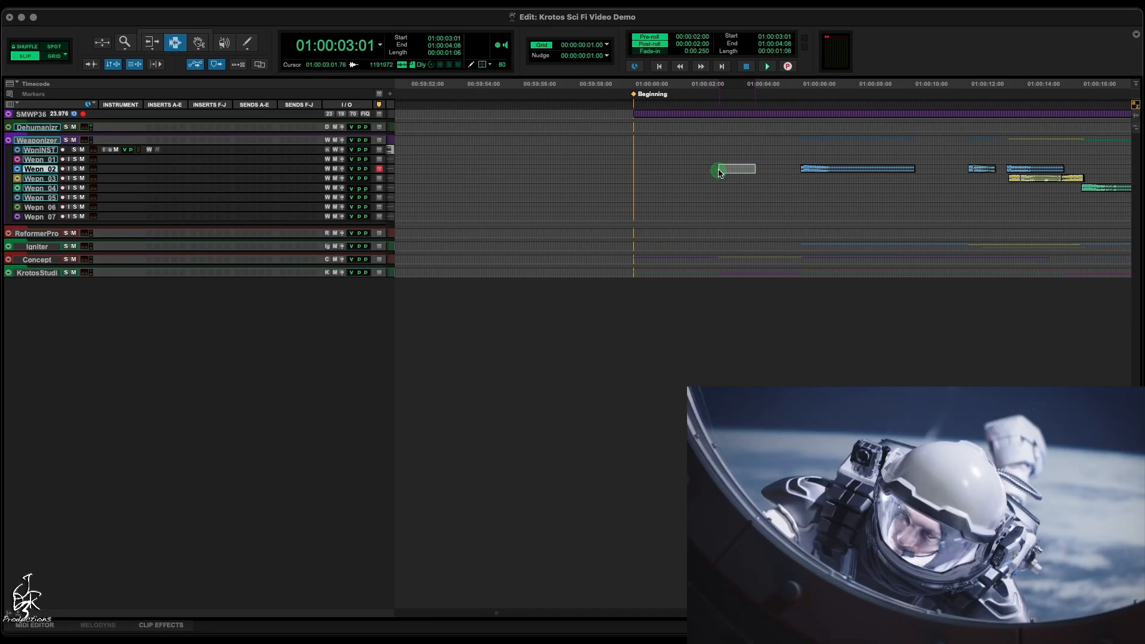
pyautogui.click(720, 170)
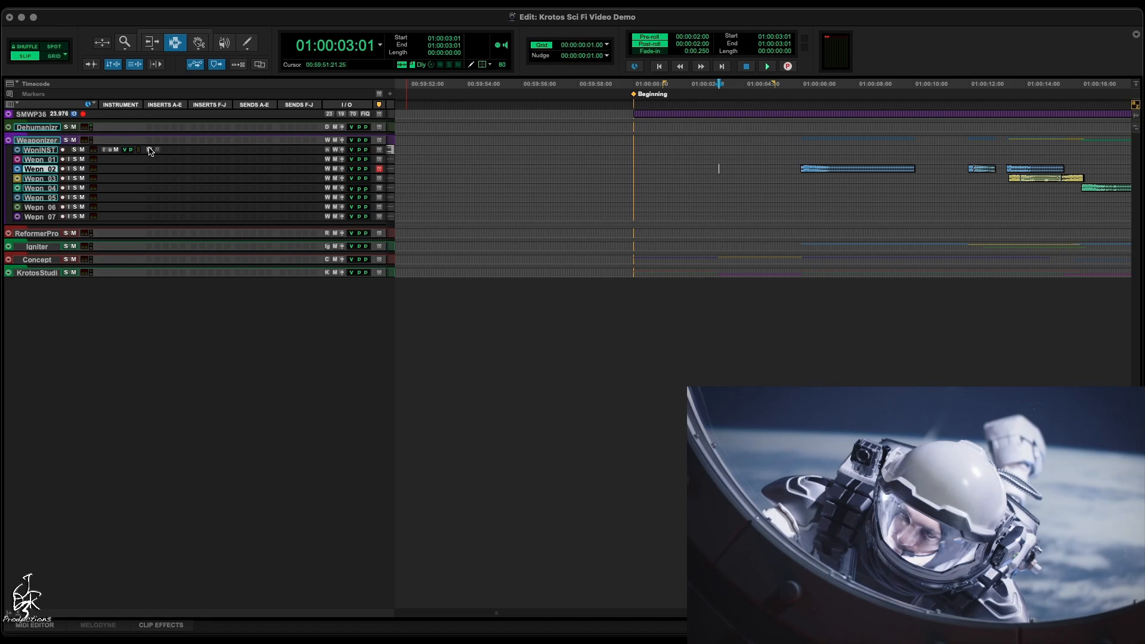
pyautogui.click(151, 151)
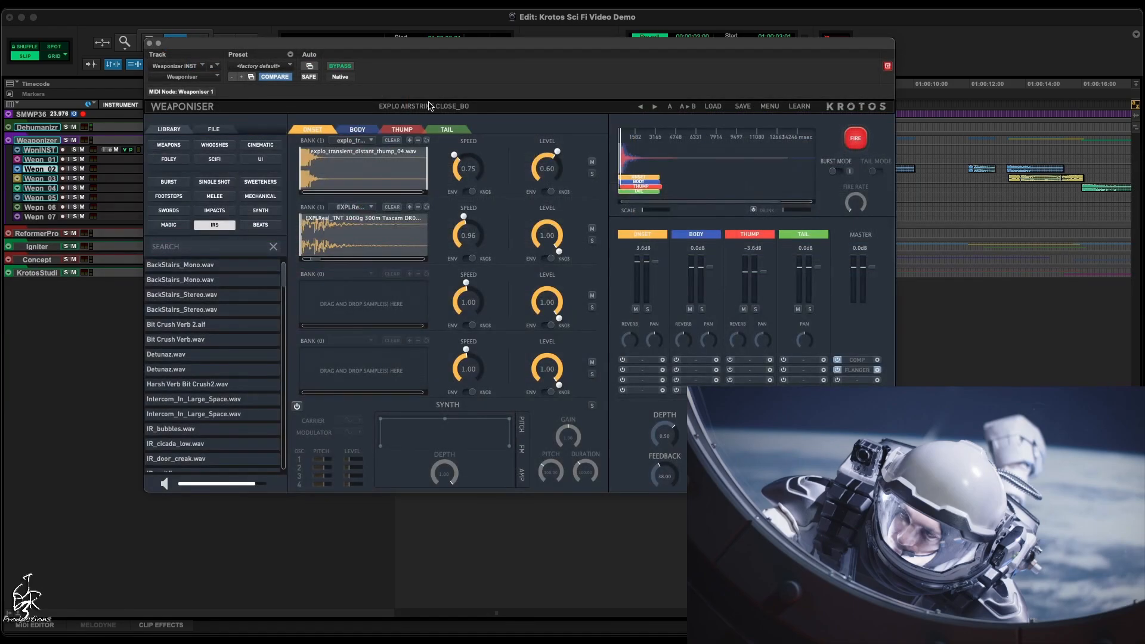
pyautogui.click(429, 106)
pyautogui.moveTo(446, 118)
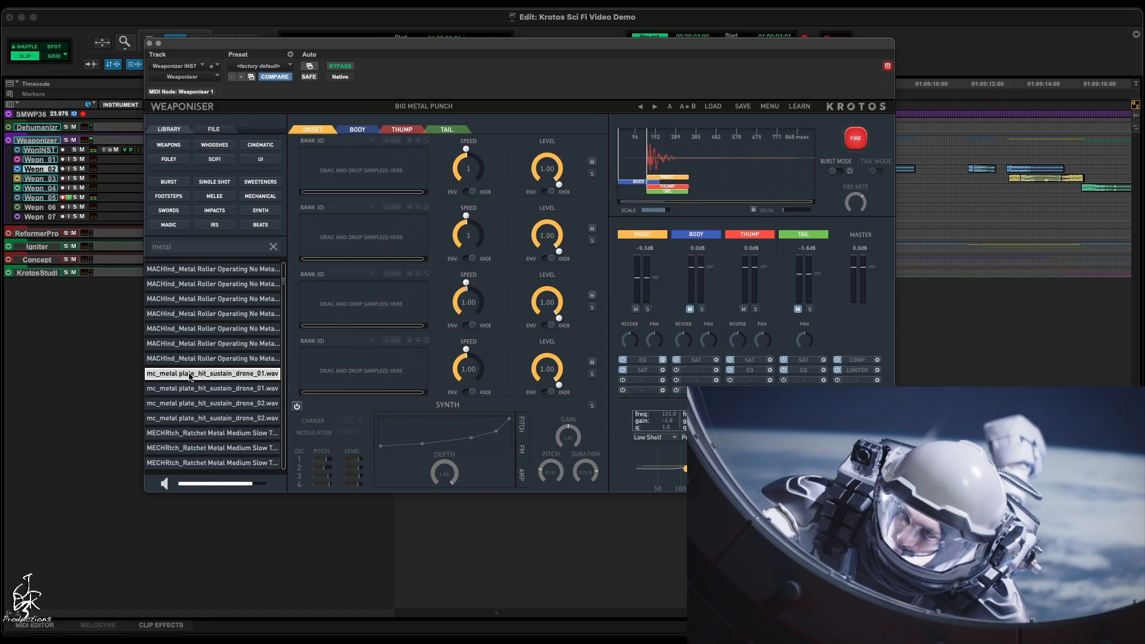
# Load mc_metal plate_hit_sustain_drone_01.wav into the first Onset bank and shape its level envelope into a quick decay
pyautogui.moveTo(189, 376); pyautogui.dragTo(386, 177)
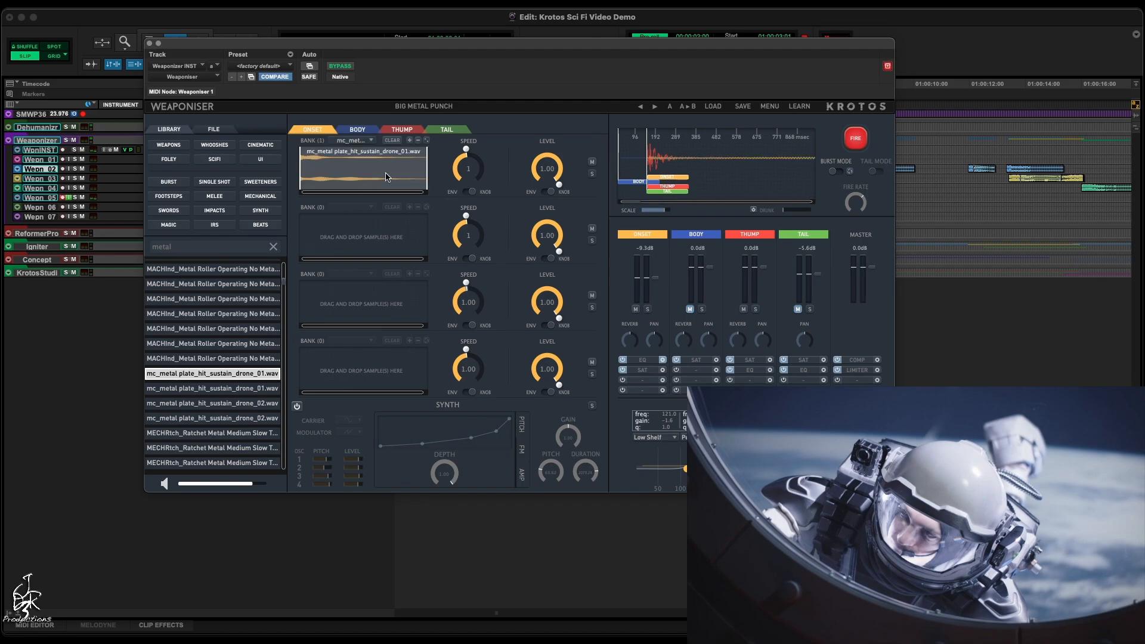
pyautogui.click(548, 192)
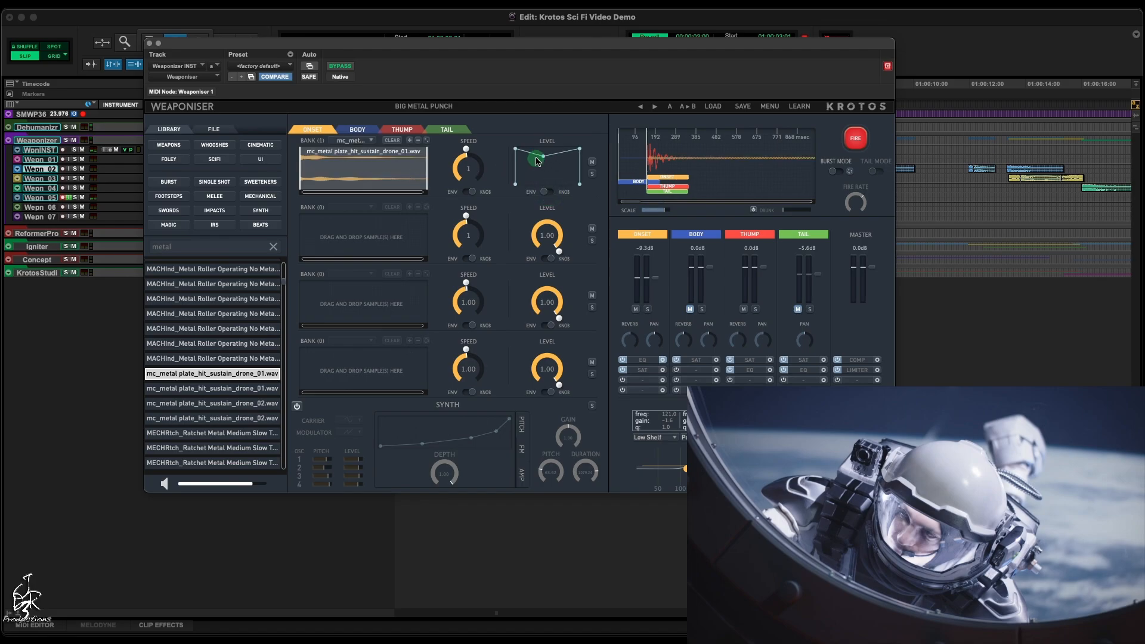
pyautogui.click(525, 172)
pyautogui.moveTo(578, 150); pyautogui.dragTo(536, 183)
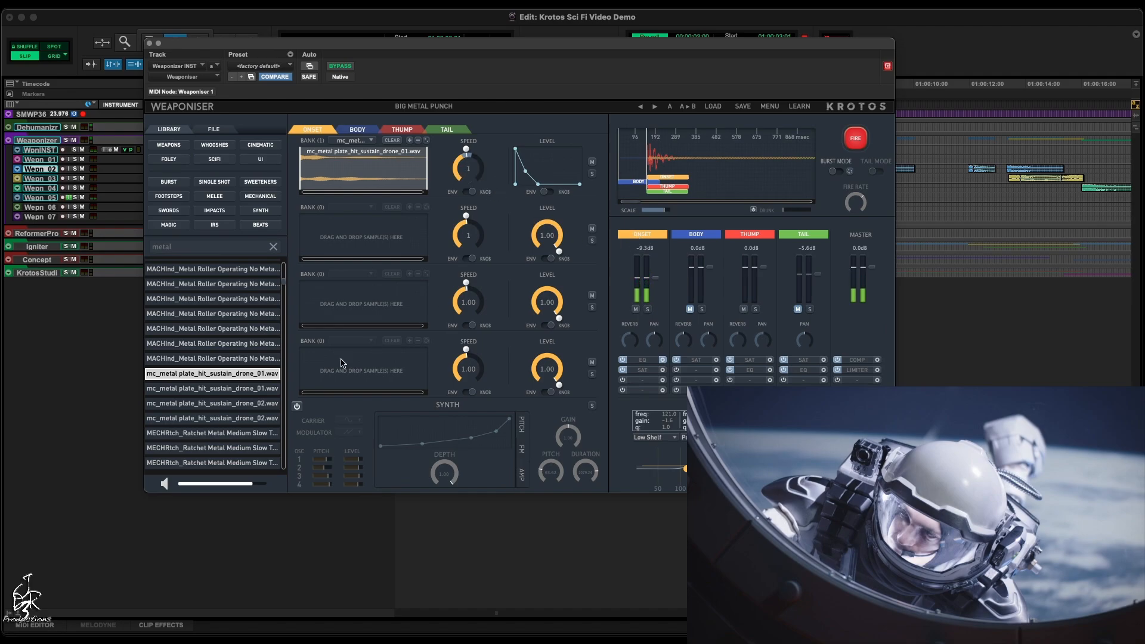
# Load mech_metal_A_01.wav through mech_metal_A_05.wav into the second Onset bank and lower its speed to about 0.76
pyautogui.scroll(-5, 212, 391)
pyautogui.click(208, 407)
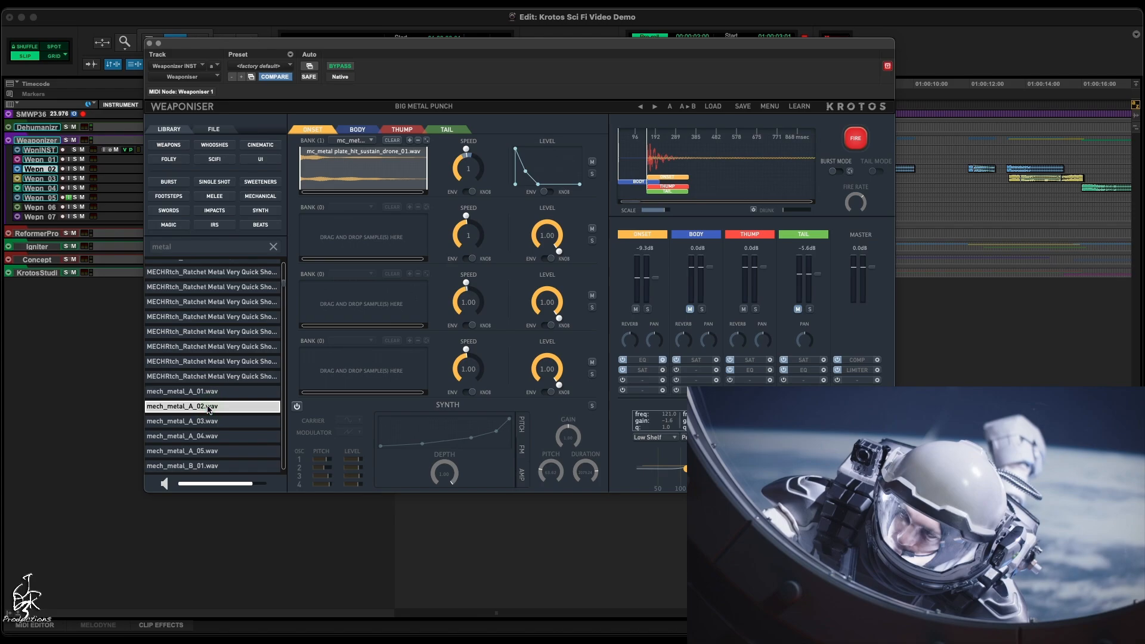
pyautogui.click(208, 422)
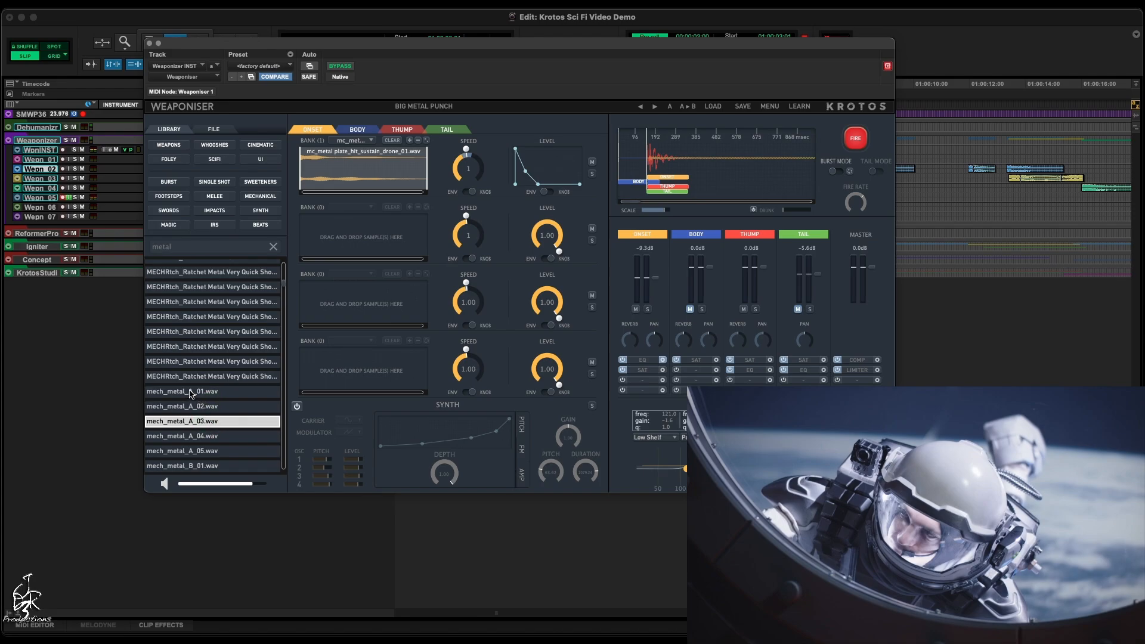
pyautogui.moveTo(191, 394); pyautogui.dragTo(325, 238)
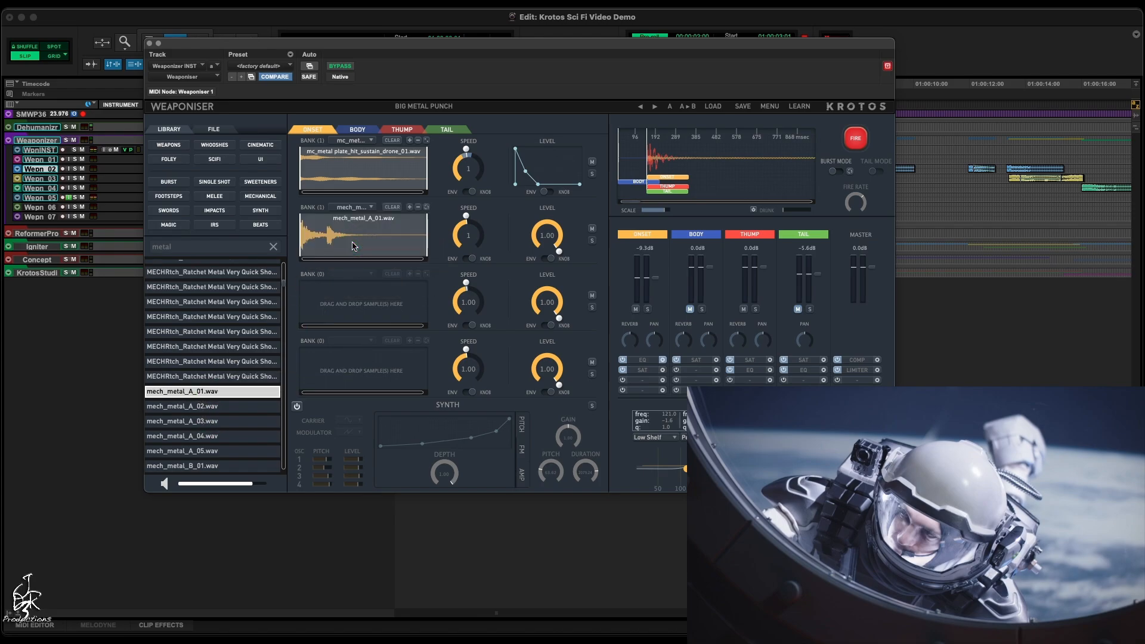
pyautogui.moveTo(192, 406); pyautogui.dragTo(343, 240)
pyautogui.moveTo(182, 422); pyautogui.dragTo(322, 239)
pyautogui.moveTo(183, 438); pyautogui.dragTo(341, 239)
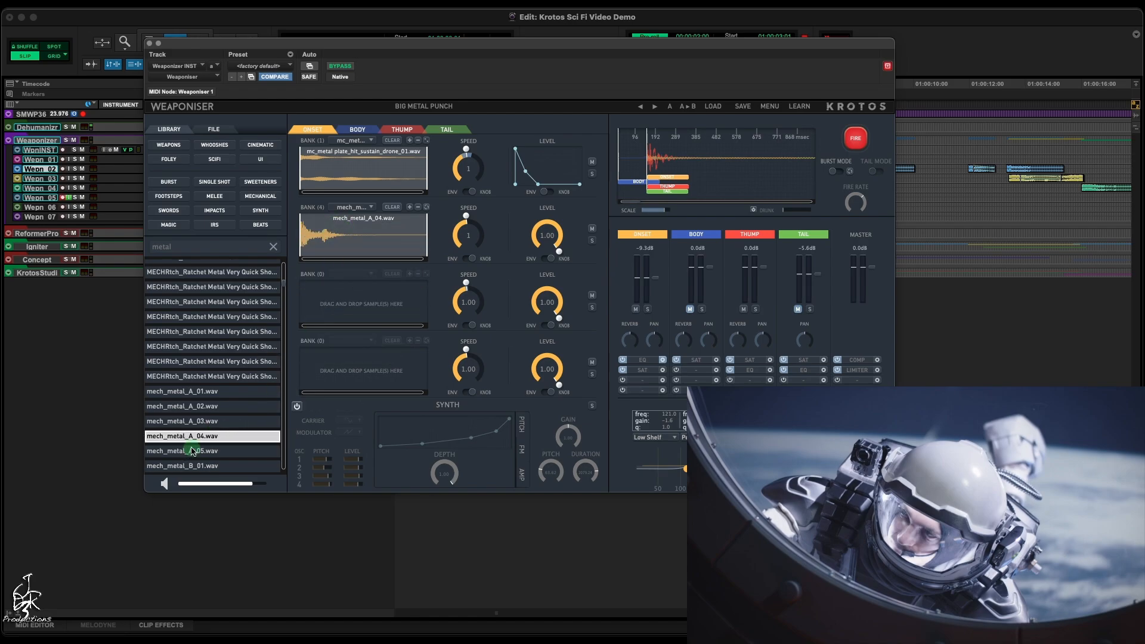
pyautogui.moveTo(193, 451); pyautogui.dragTo(357, 234)
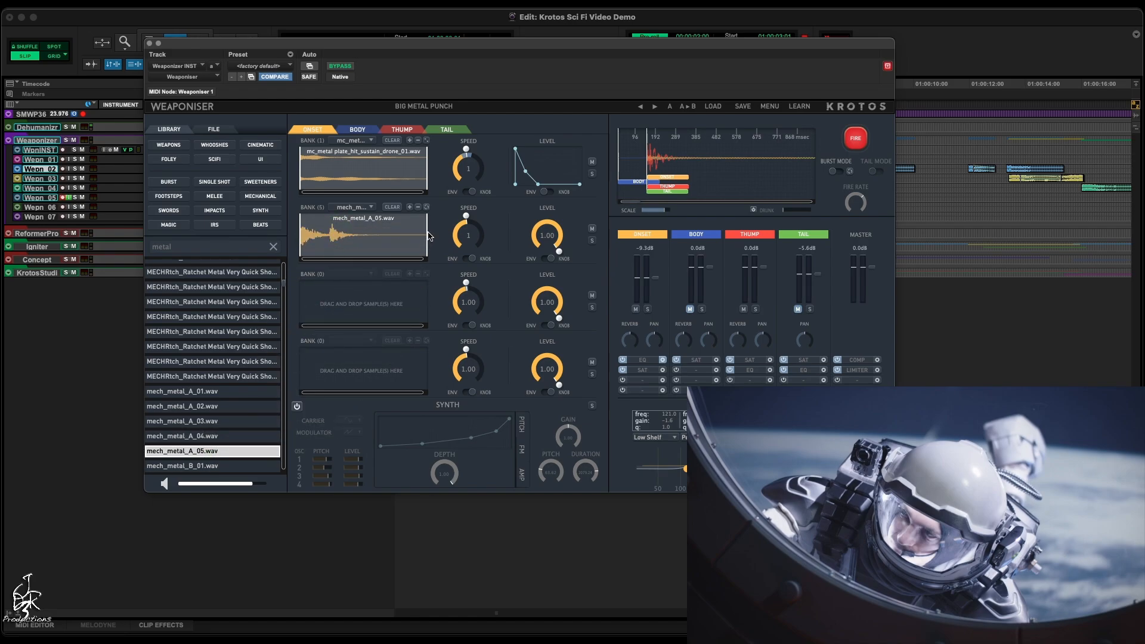
pyautogui.moveTo(470, 229); pyautogui.dragTo(472, 233)
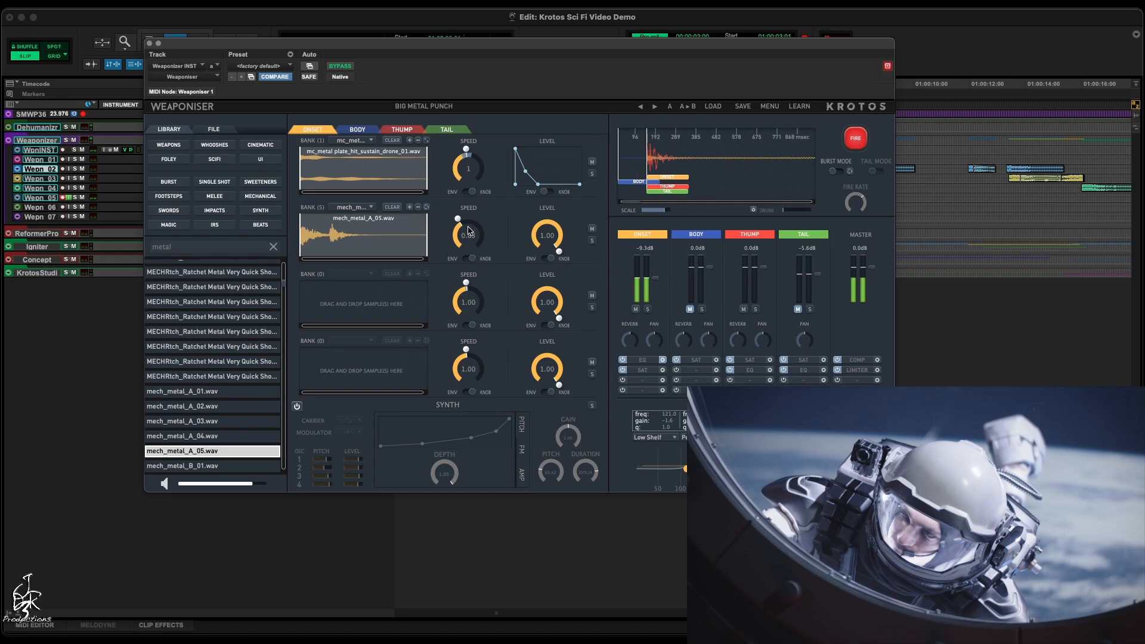
# Find METAL HIT_HARD_VSHRT RING_A_11.wav in the sample library and load it into the third Onset bank
pyautogui.scroll(-10, 216, 430)
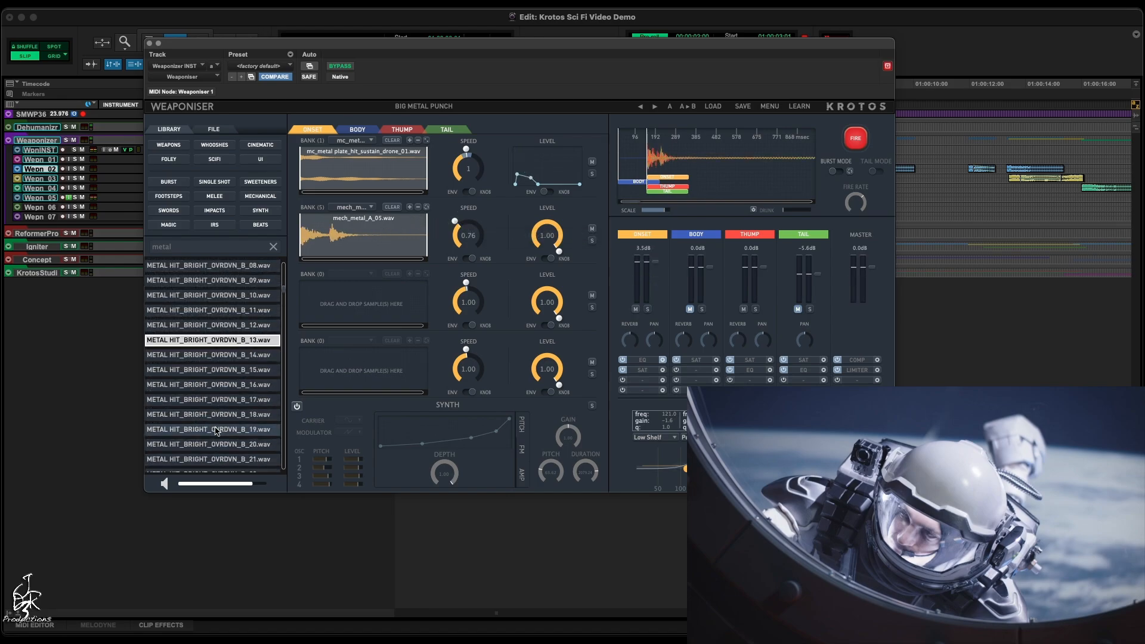
pyautogui.scroll(-5, 216, 431)
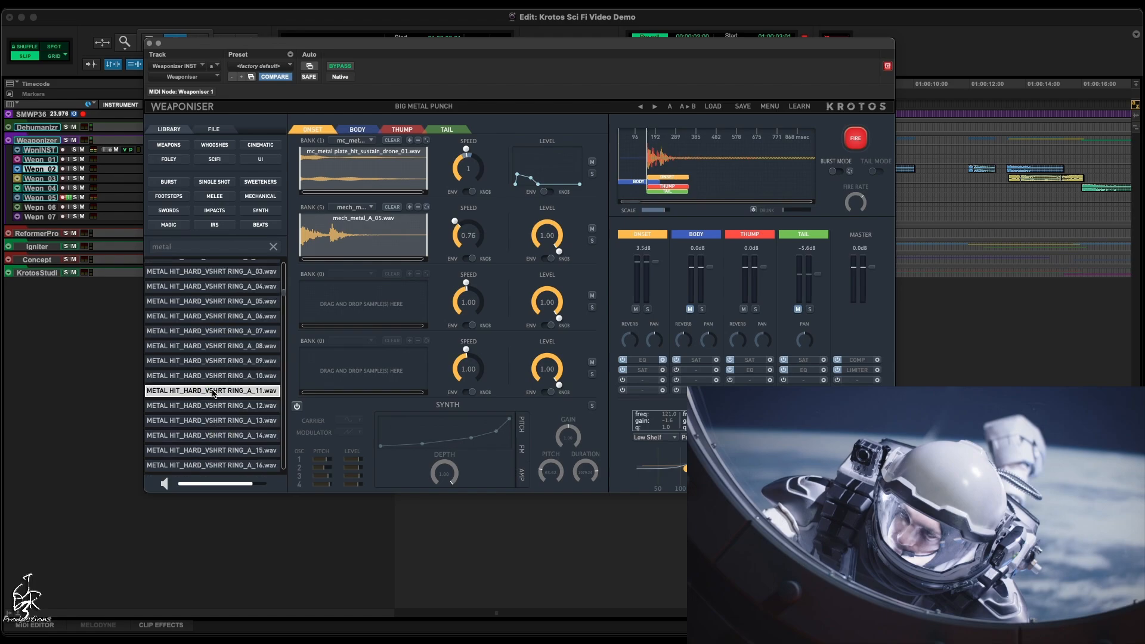
pyautogui.moveTo(206, 394); pyautogui.dragTo(334, 303)
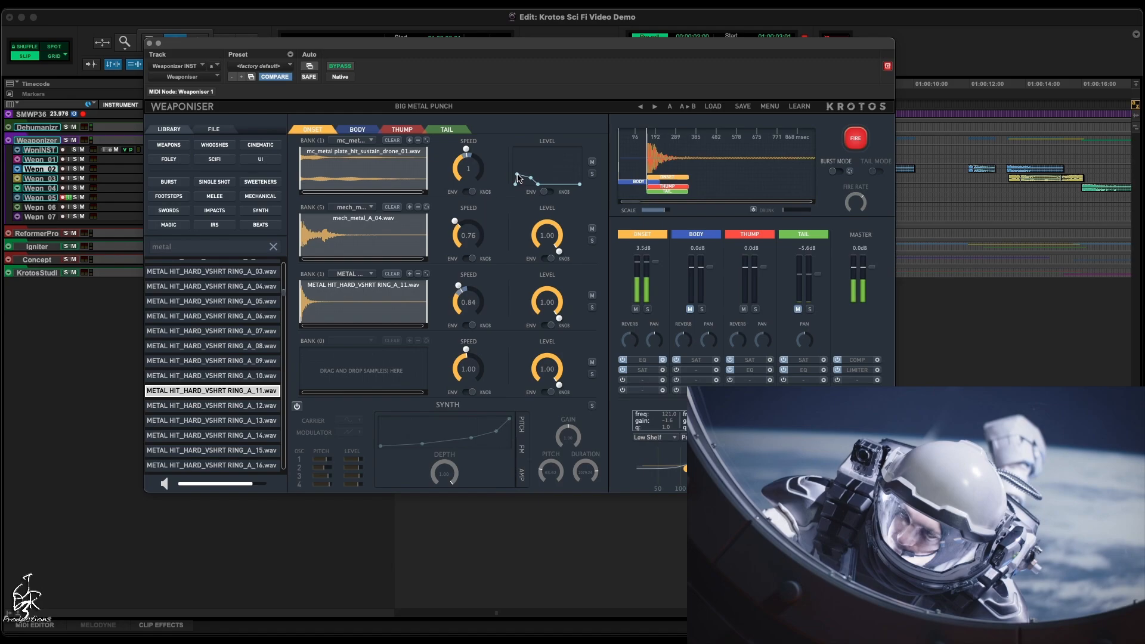
# Clear the first and third Onset banks and load METAL HIT_HARD_VSHRT RING_A_10.wav into the first bank
pyautogui.click(392, 141)
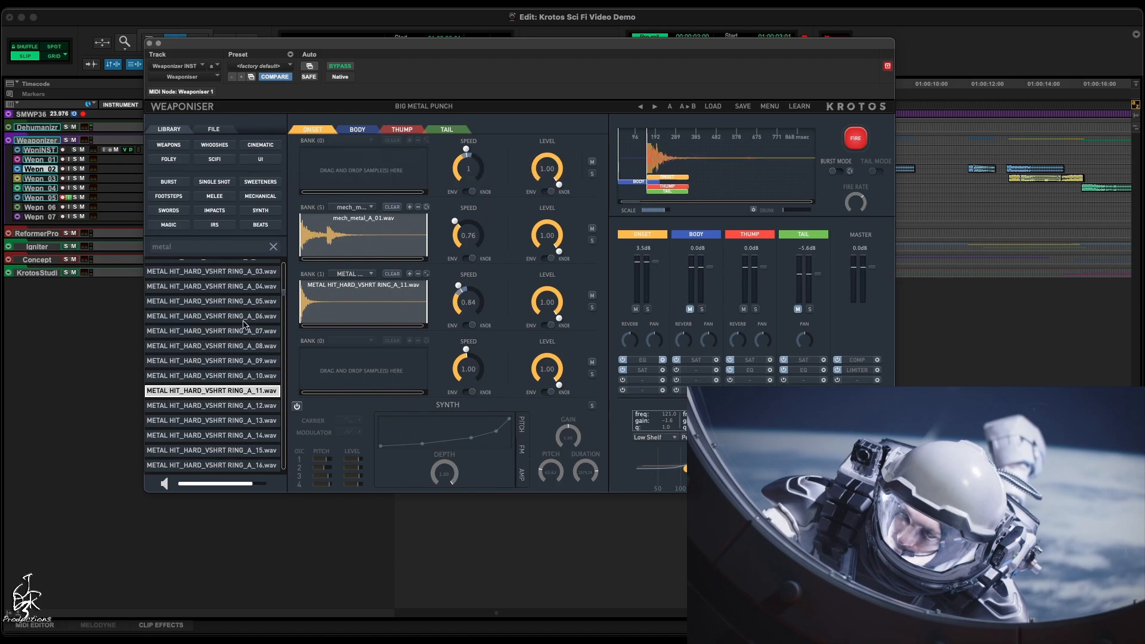
pyautogui.click(392, 274)
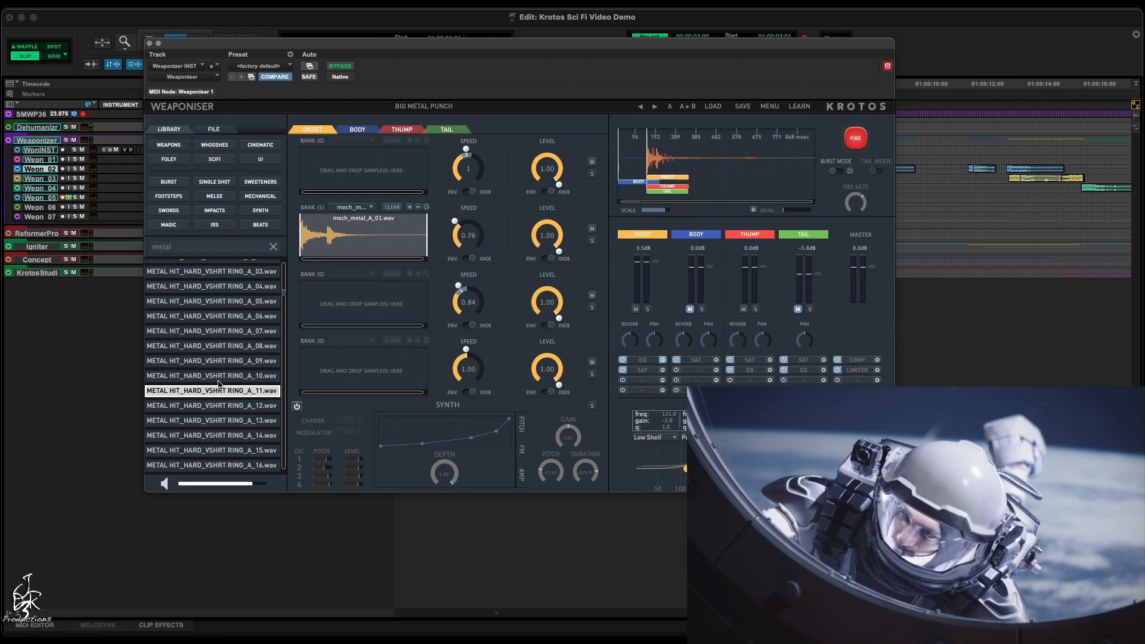
pyautogui.moveTo(207, 375); pyautogui.dragTo(362, 169)
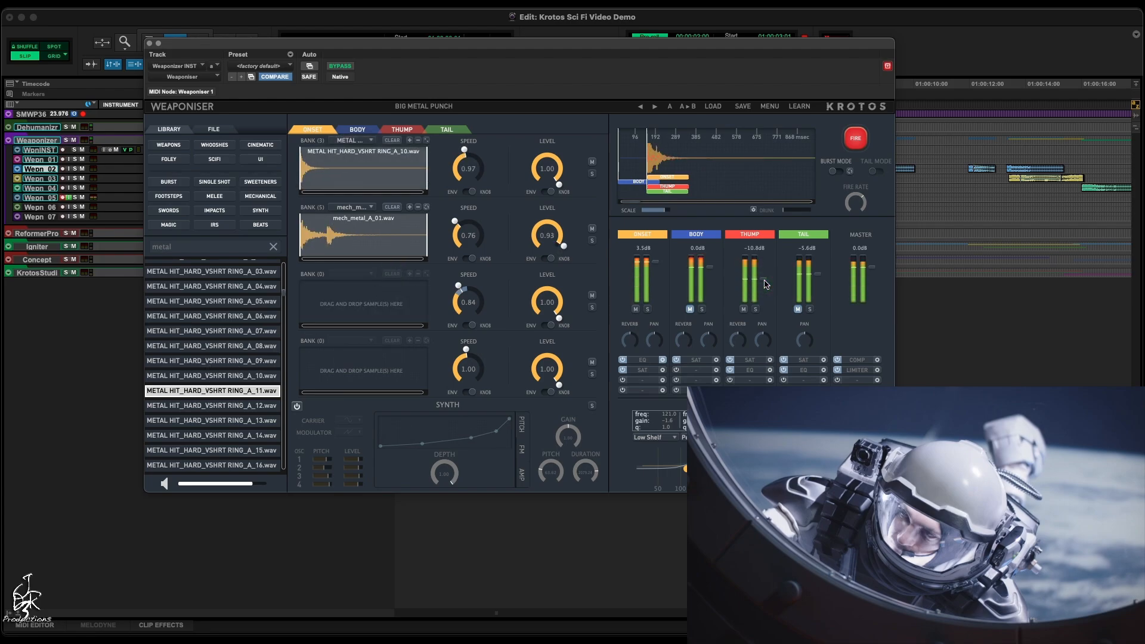
# Record the Weaponiser metal hits onto Weapon_05 from 01:00:03:01 and trim the new clip's start to 01:00:03:09
pyautogui.click(149, 43)
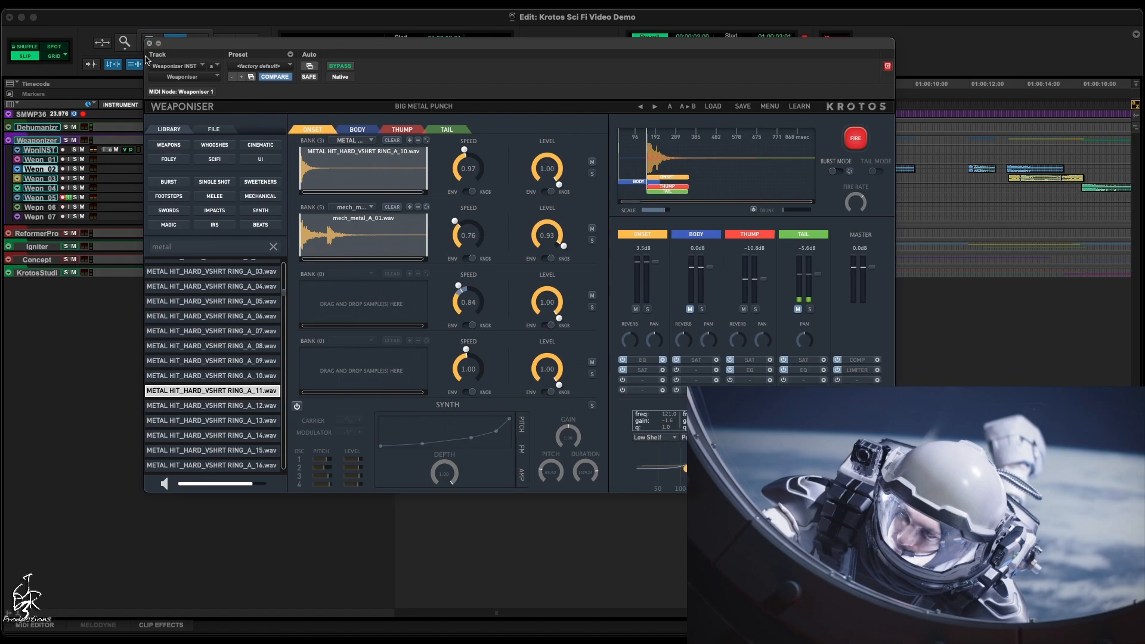
pyautogui.press('F12')
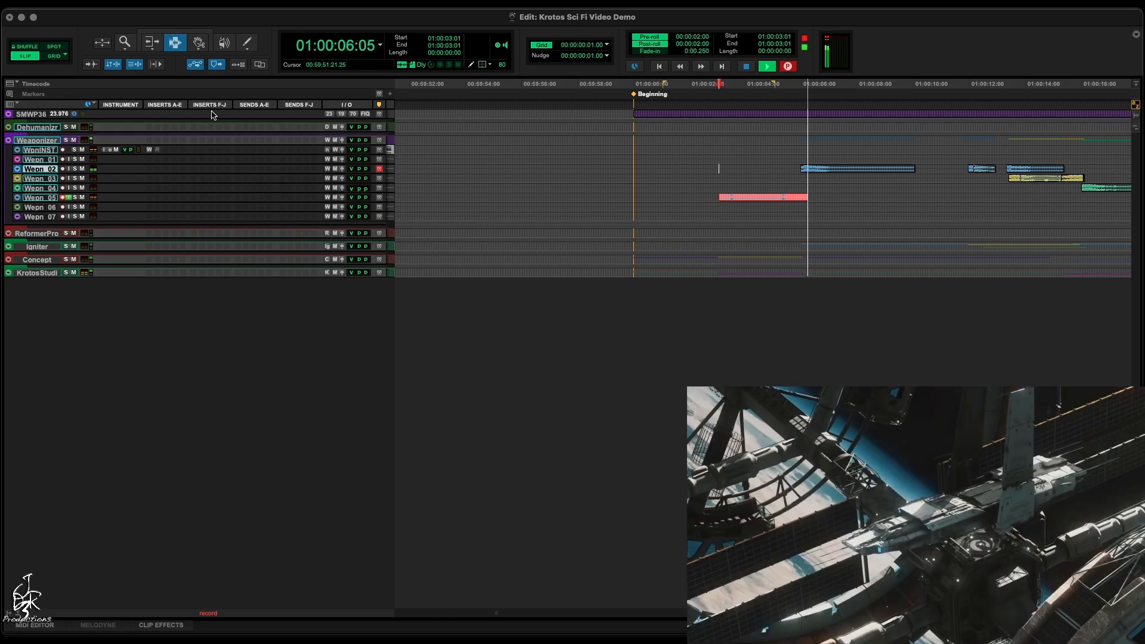
pyautogui.press('space')
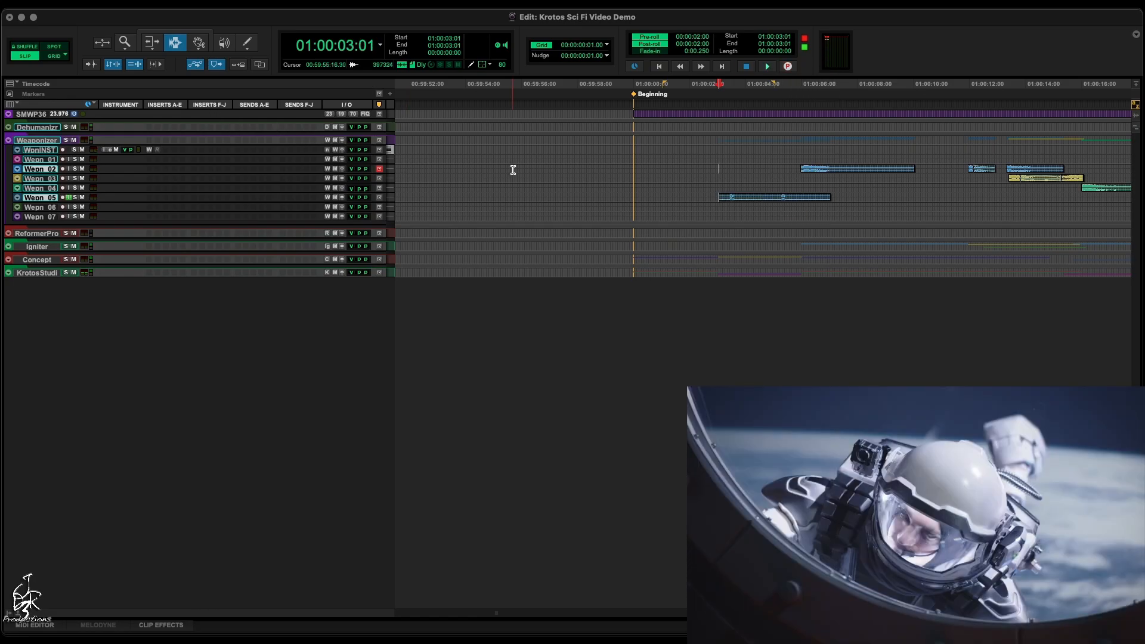
pyautogui.click(728, 197)
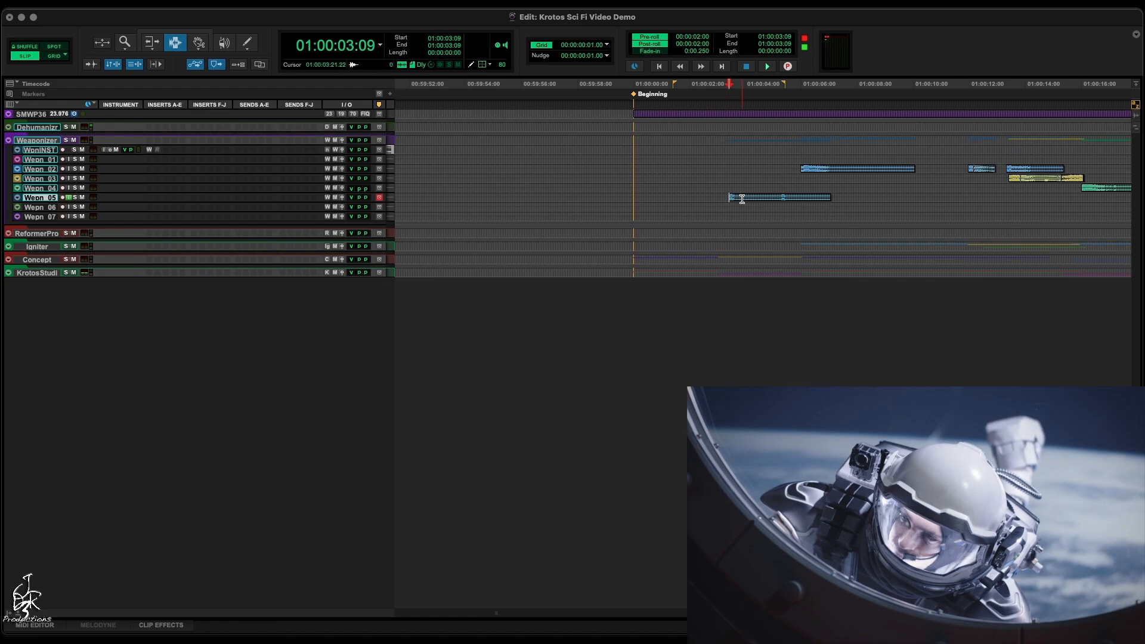
# Check where the newly recorded clip on Wepn_05 ends, around 01:00:05:19
pyautogui.press('super+bracketright')
pyautogui.press('super+bracketright')
pyautogui.click(1030, 198)
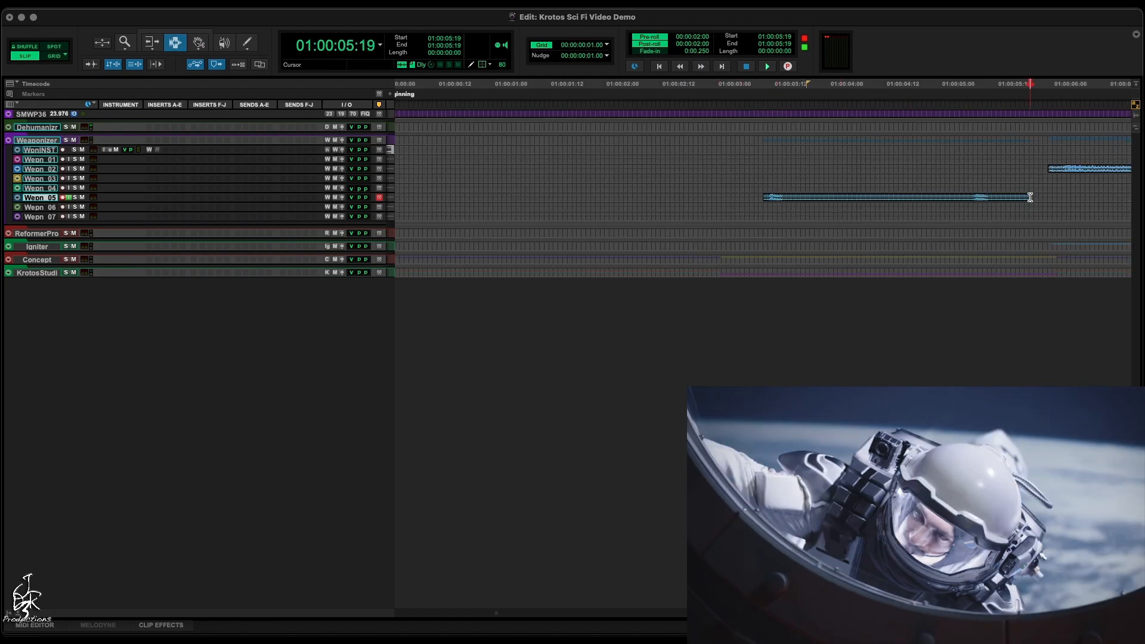
pyautogui.press('super+bracketleft')
pyautogui.press('super+bracketleft')
pyautogui.press('super+bracketleft')
pyautogui.press('super+bracketleft')
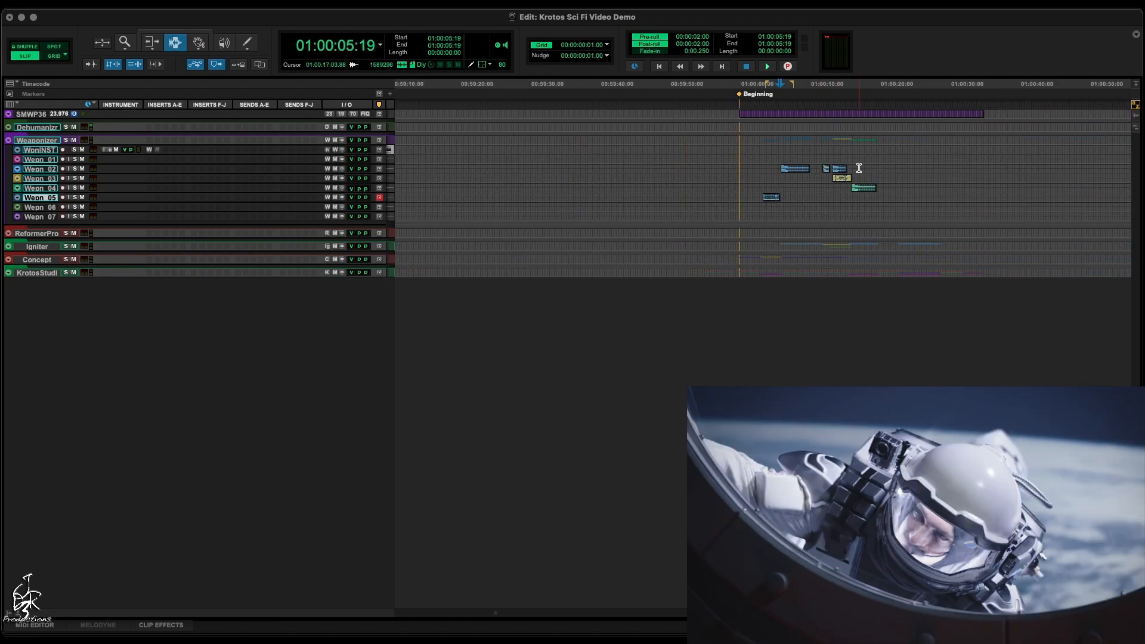
# Place the edit cursor at 01:00:19:22 on the Wepn_01 track
pyautogui.click(873, 159)
pyautogui.press('super+bracketright')
pyautogui.press('super+bracketright')
pyautogui.press('super+bracketright')
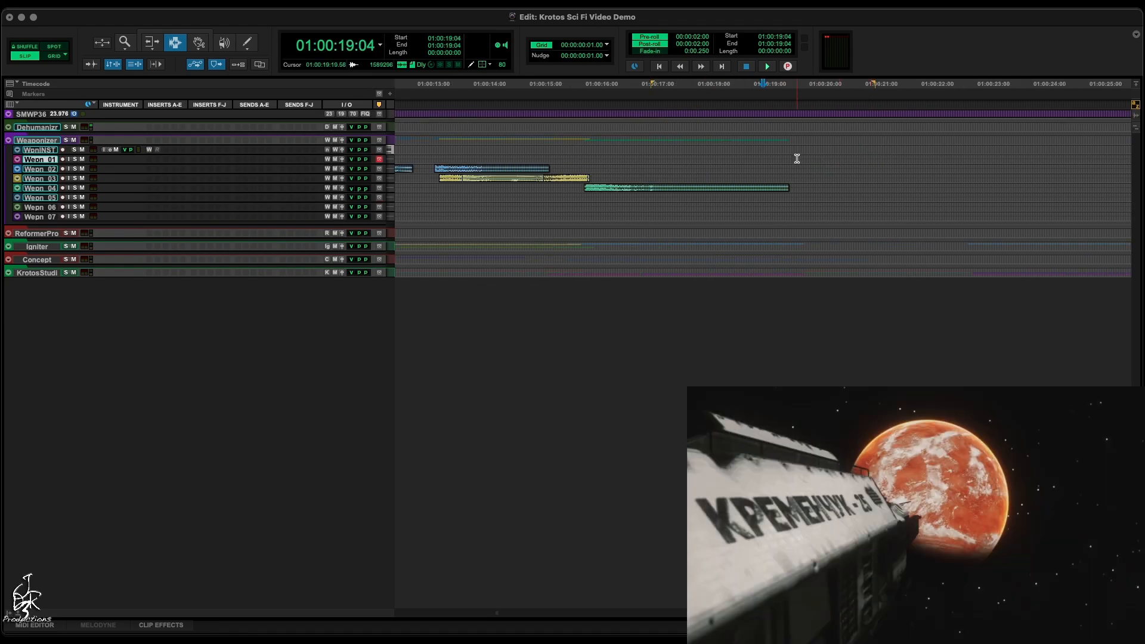
pyautogui.click(793, 158)
pyautogui.click(804, 162)
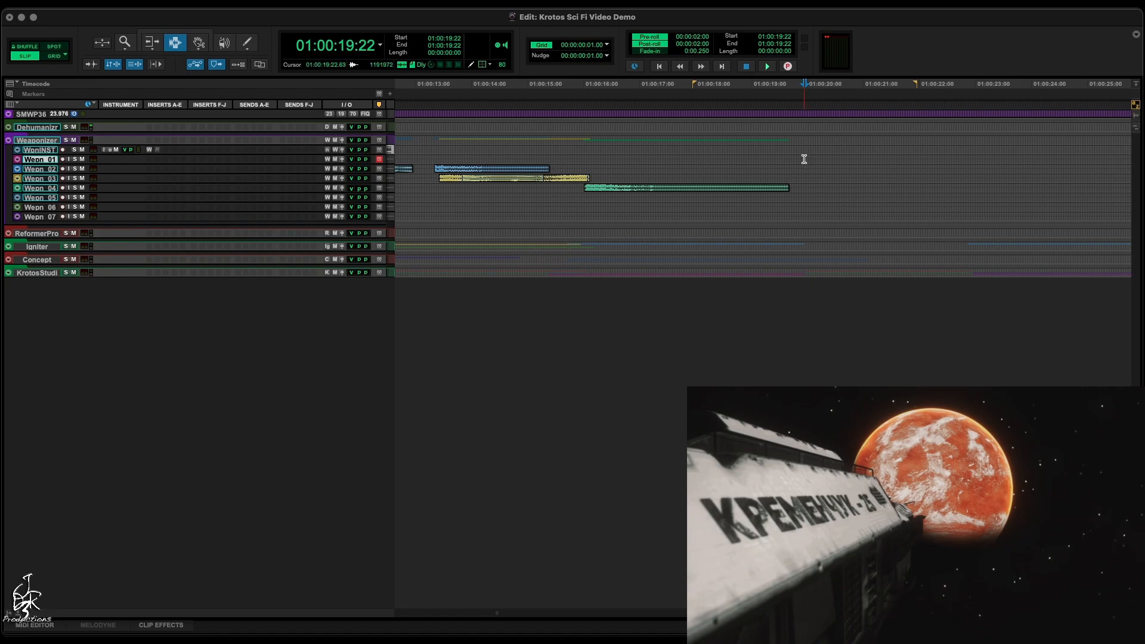
# Open Reformer Pro on the Weaponizer instrument track and load Acrylic Movement and Leather Foley Pro into its two upper voices, muting the lower two
pyautogui.moveTo(458, 132)
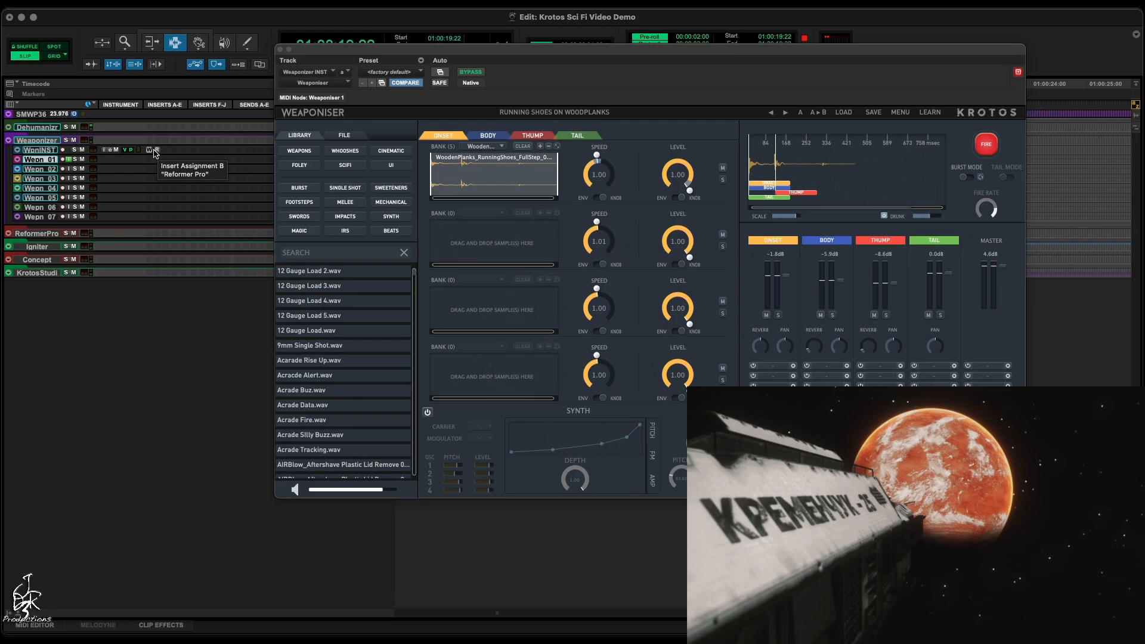
pyautogui.click(157, 149)
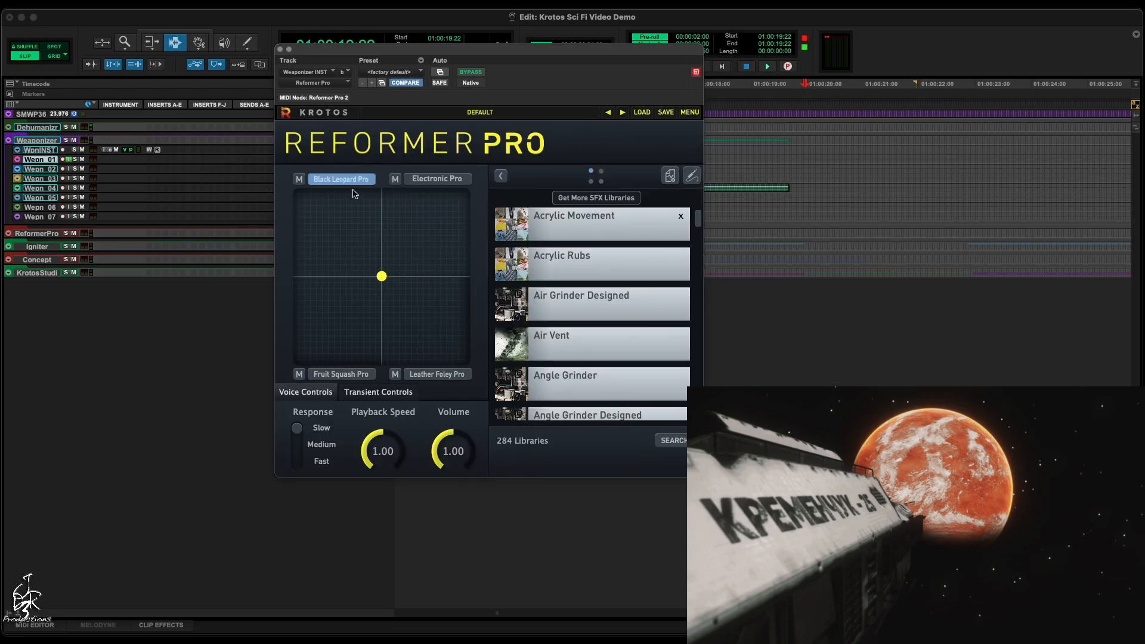
pyautogui.click(597, 224)
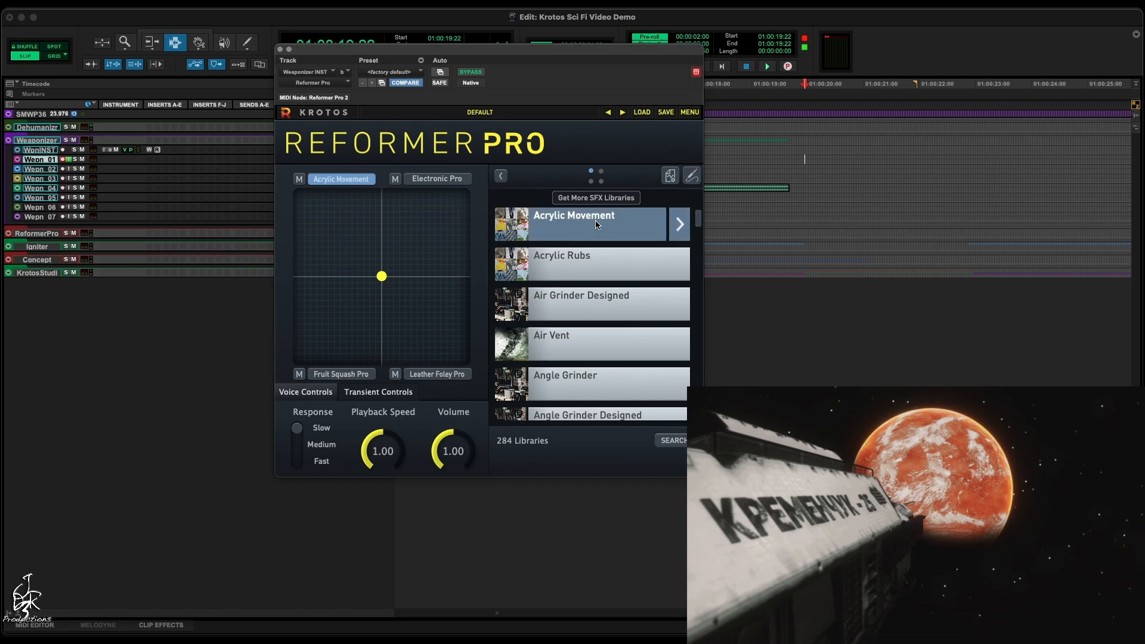
pyautogui.click(444, 180)
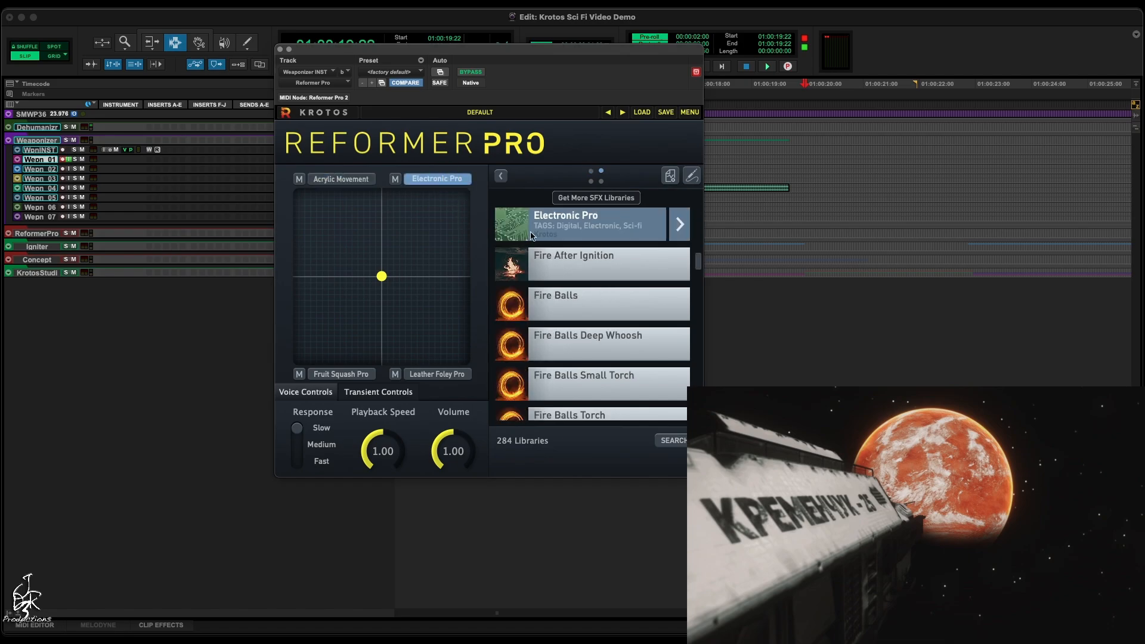
pyautogui.scroll(5, 606, 283)
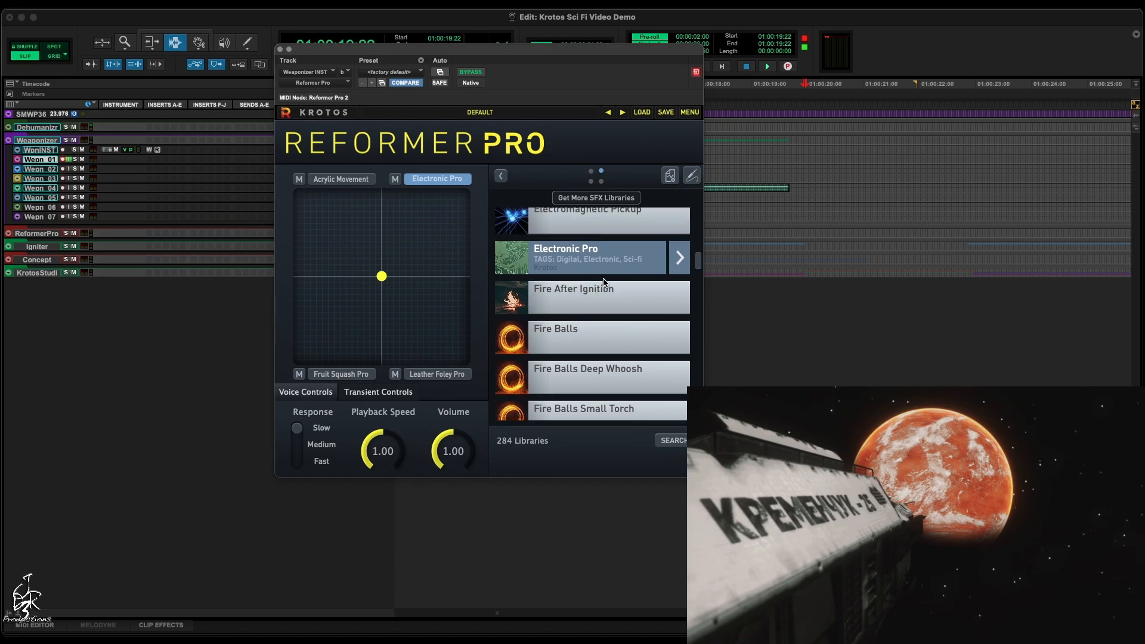
pyautogui.click(673, 440)
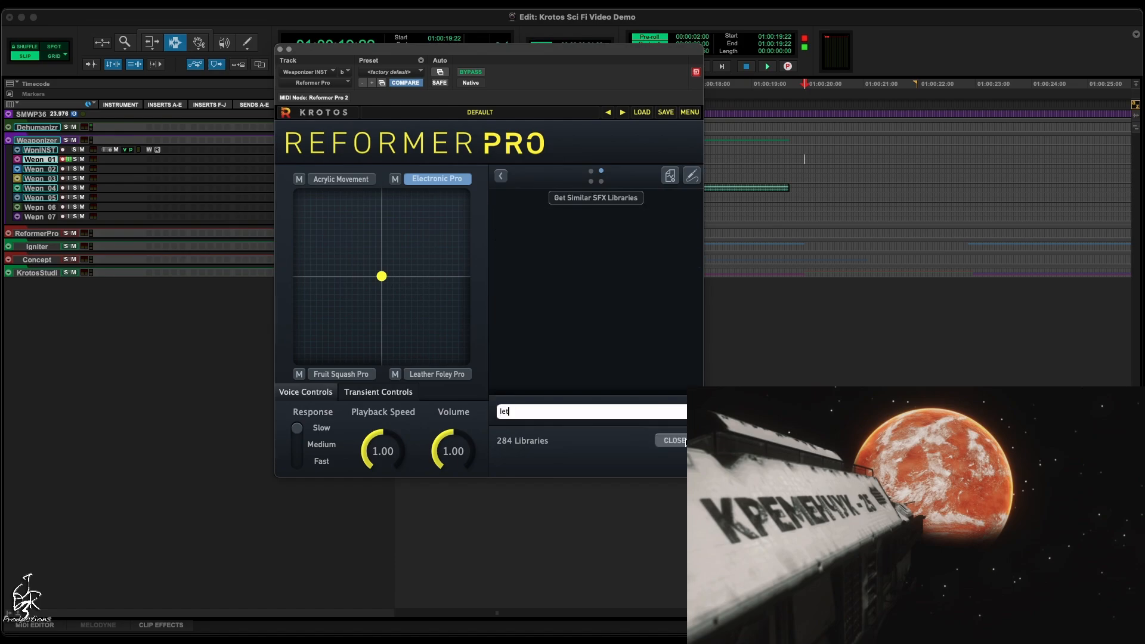
pyautogui.click(549, 486)
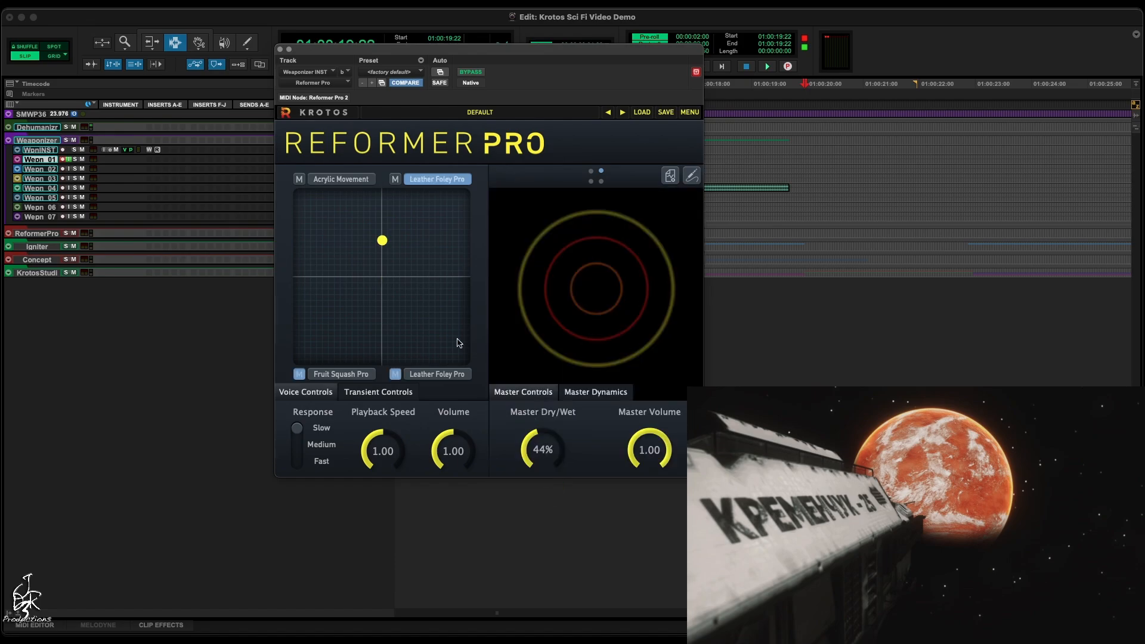
# Replace the library in Reformer Pro's first voice with Burlap Scratch
pyautogui.click(44, 150)
pyautogui.click(300, 179)
pyautogui.click(337, 179)
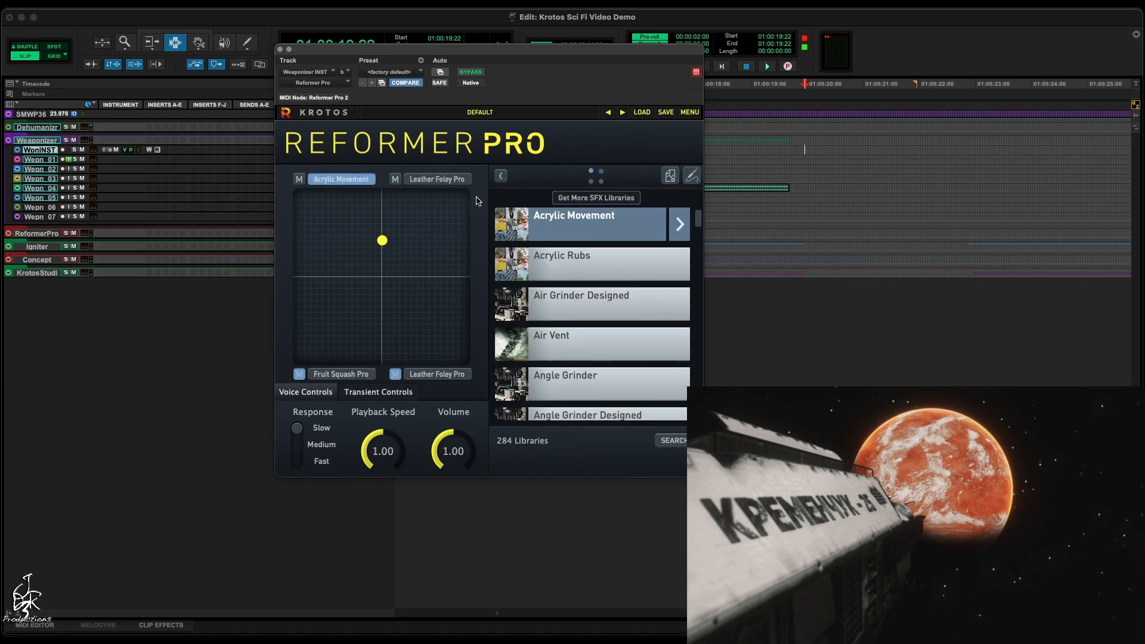
pyautogui.scroll(-3, 608, 316)
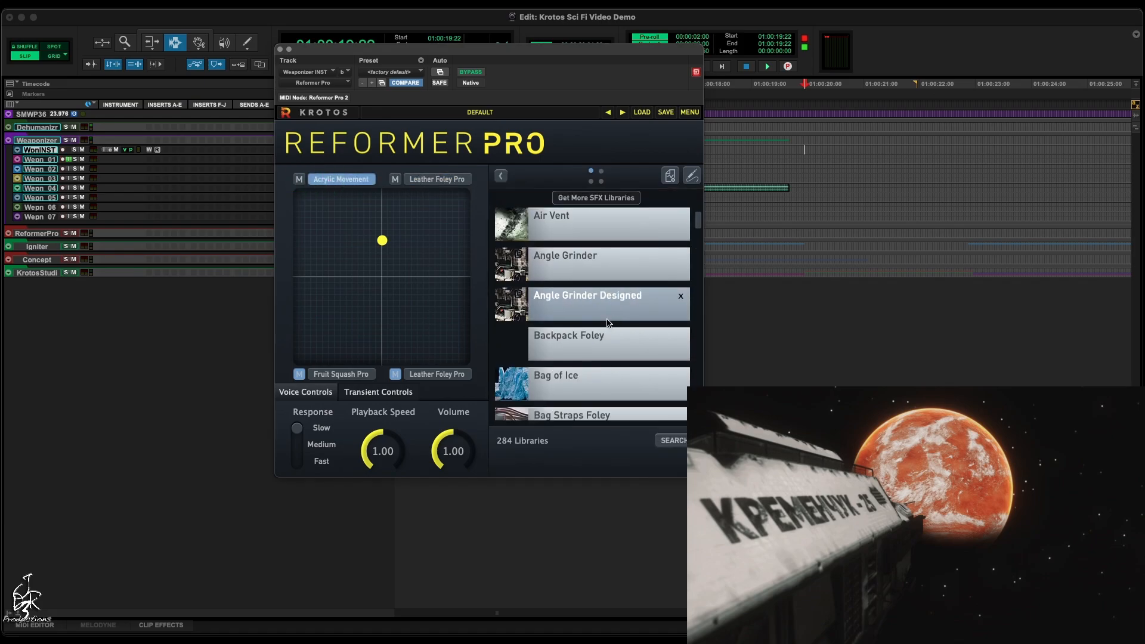
pyautogui.scroll(-10, 608, 322)
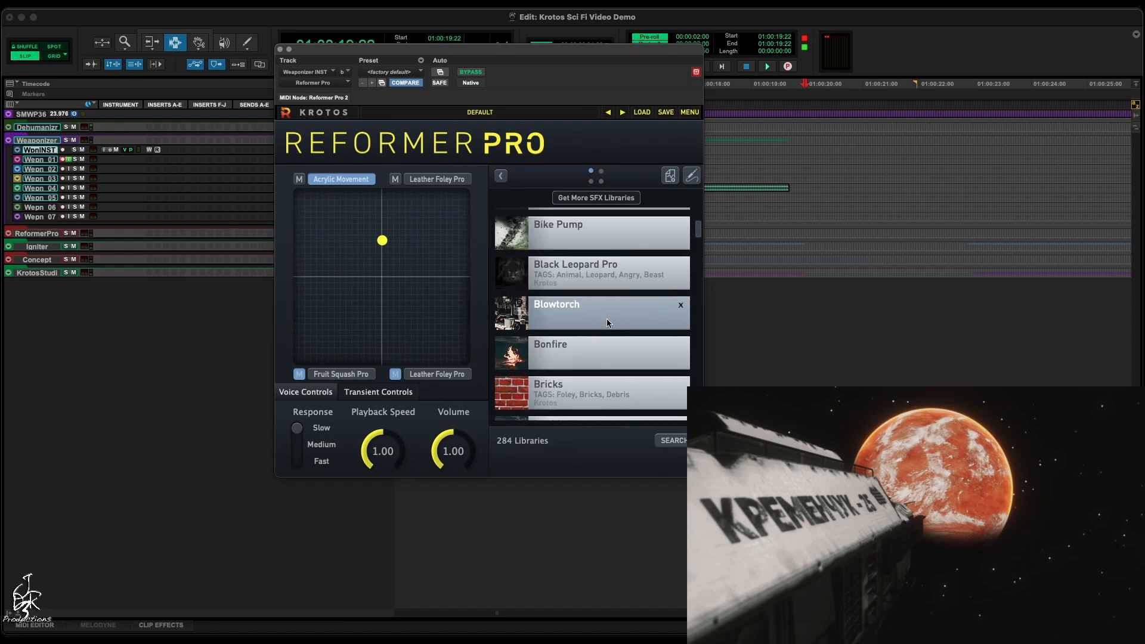
pyautogui.scroll(-2, 608, 323)
pyautogui.scroll(-1, 608, 322)
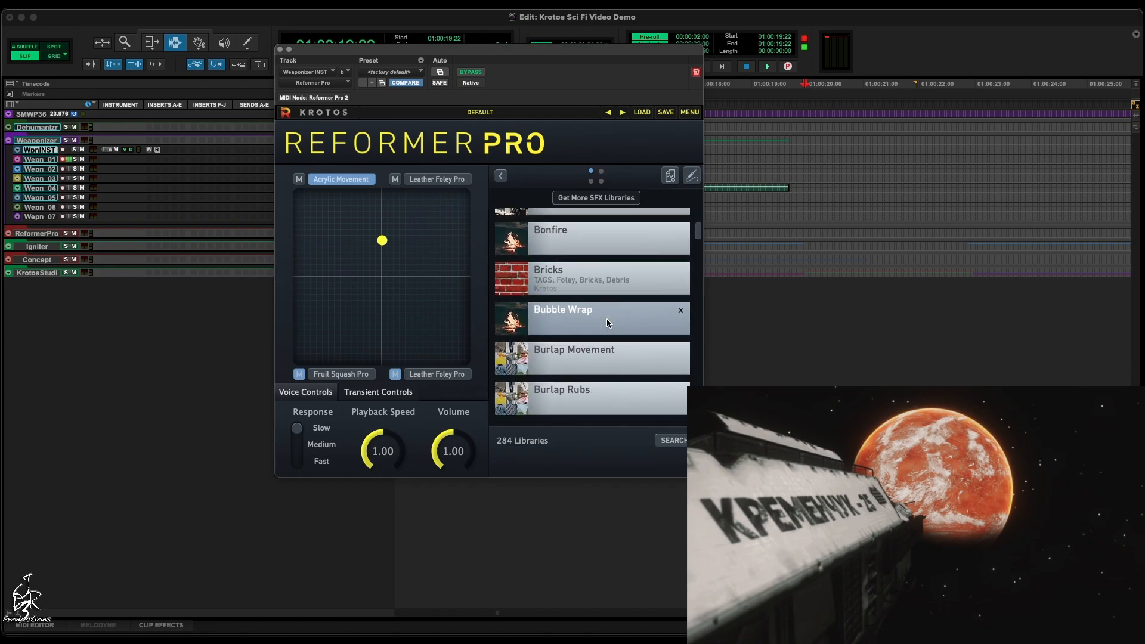
pyautogui.scroll(-1, 608, 323)
pyautogui.scroll(-3, 609, 324)
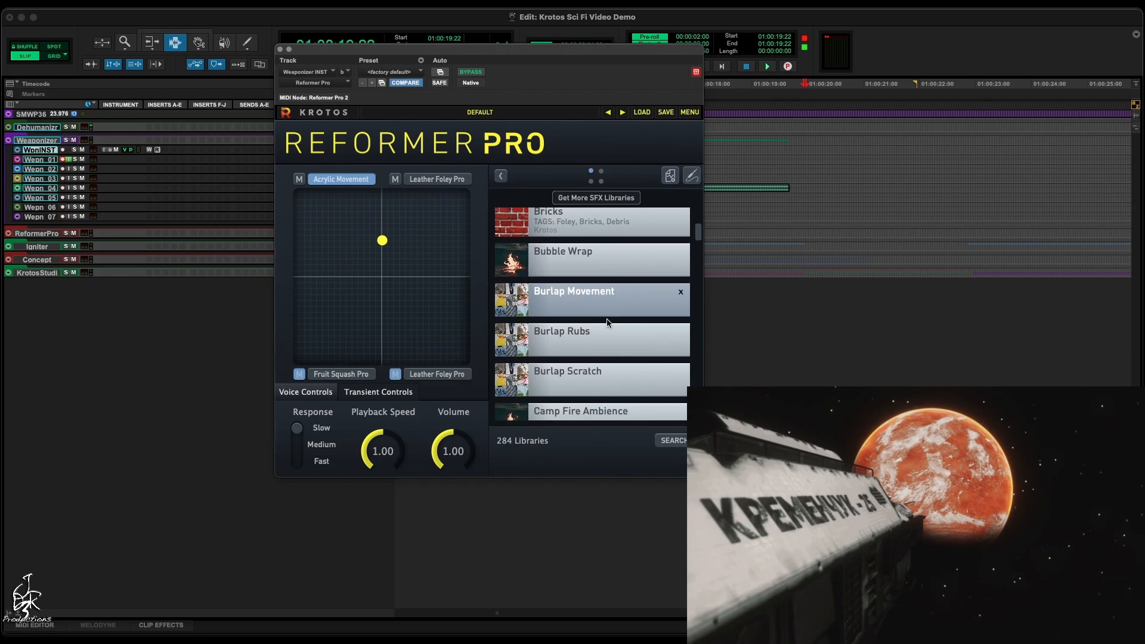
pyautogui.click(607, 359)
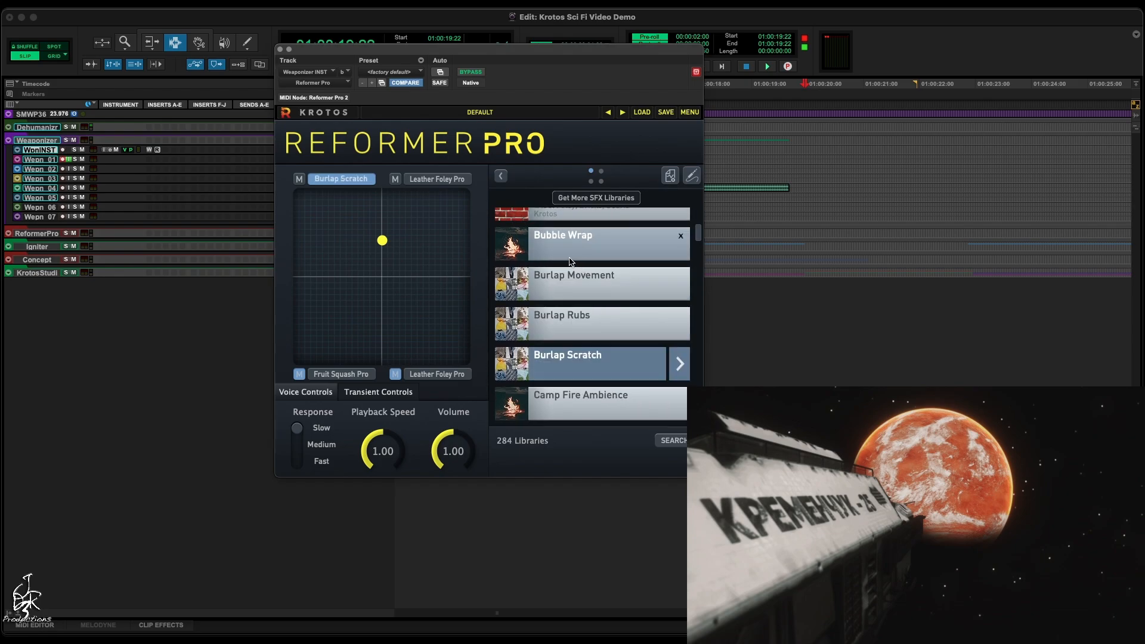
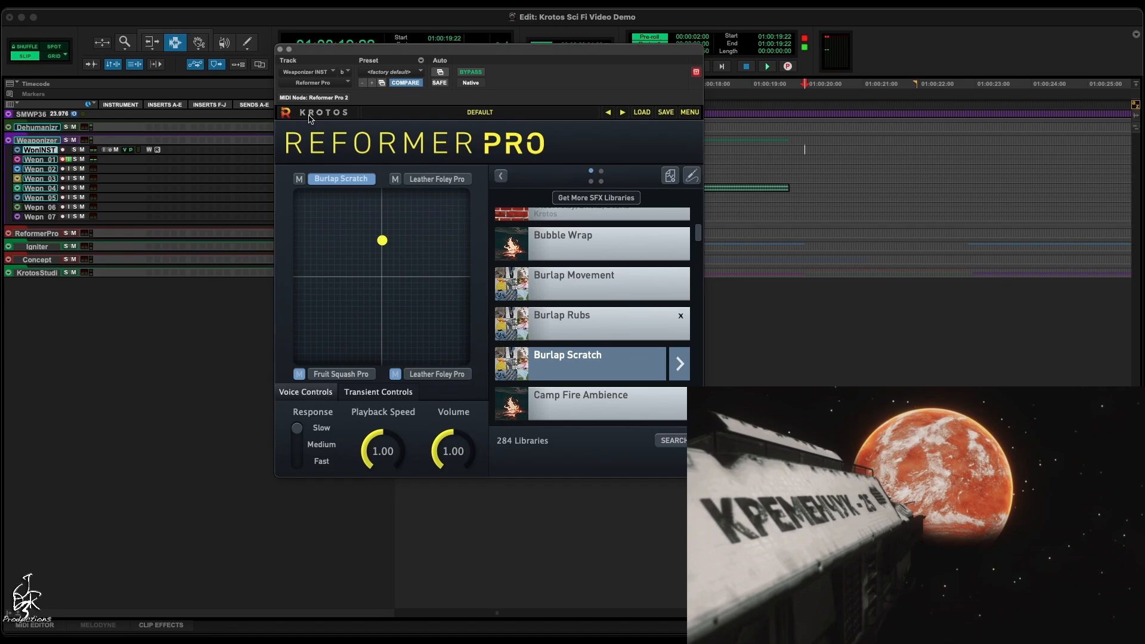
# Close the Reformer Pro window and start recording on Wepn_01 from 01:00:19:22
pyautogui.click(280, 51)
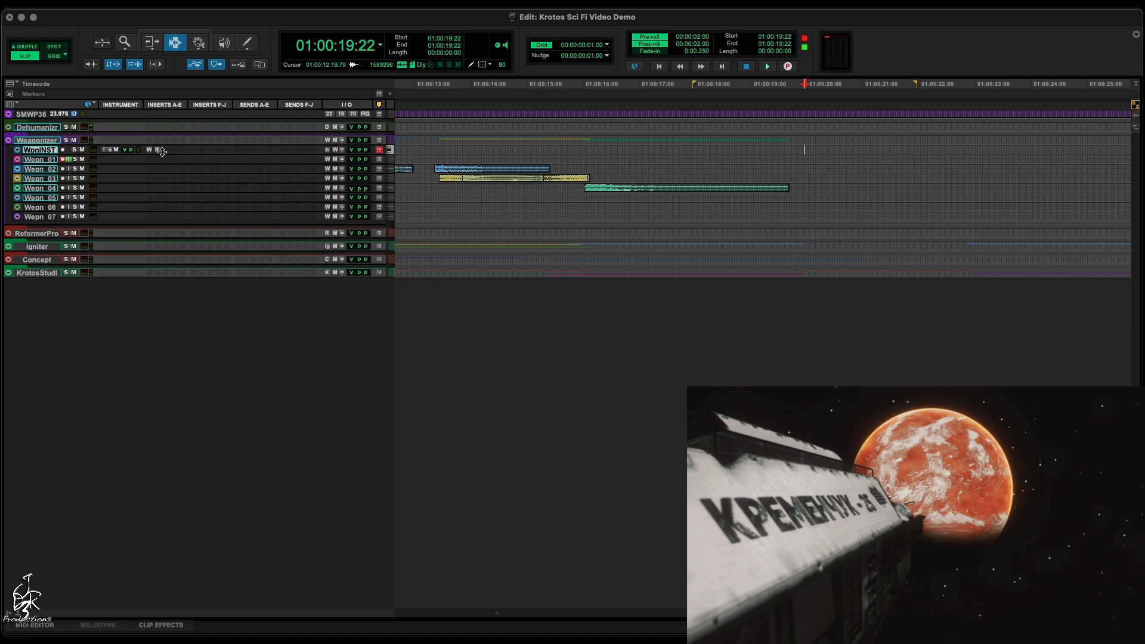
pyautogui.press('super+space')
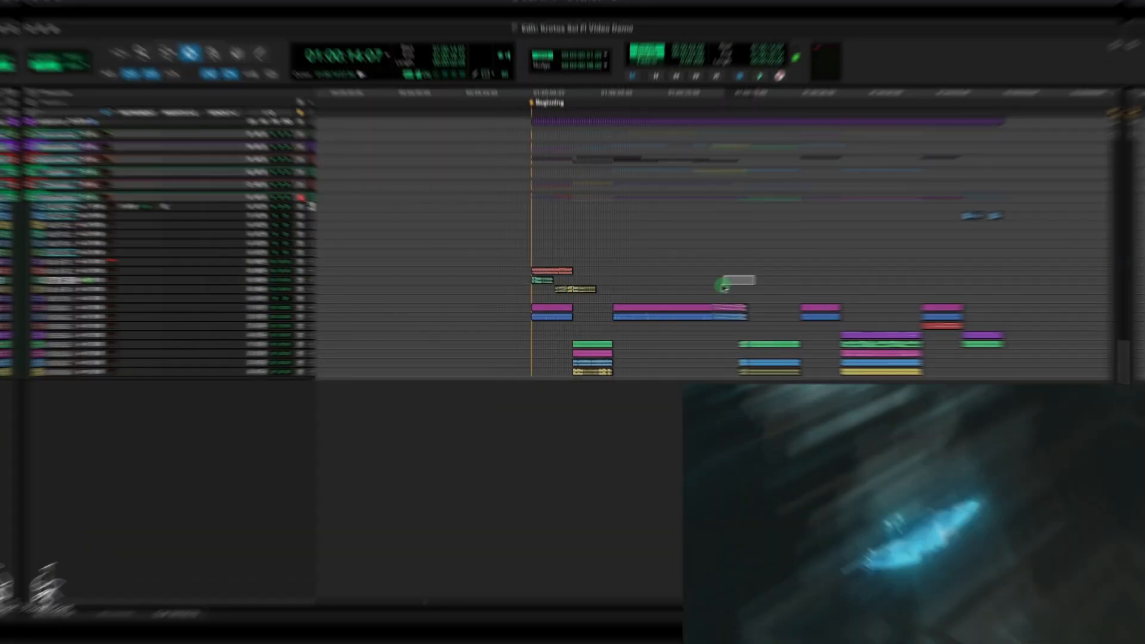
# Select 01:00:13:11 to 01:00:16:04 on the KS sFX tracks and audition Krotos Studio's Iron Surge whoosh at a lowered pitch
pyautogui.moveTo(762, 279)
pyautogui.mouseDown()
pyautogui.moveTo(718, 287)
pyautogui.moveTo(757, 288)
pyautogui.mouseUp()
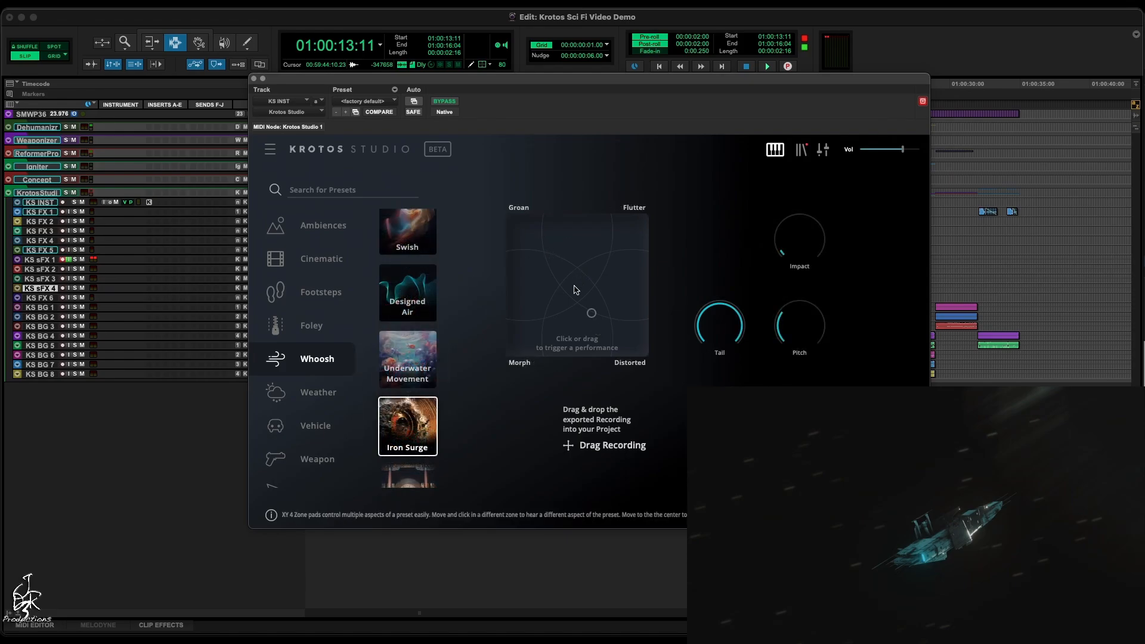
pyautogui.moveTo(576, 289)
pyautogui.mouseDown()
pyautogui.moveTo(600, 278)
pyautogui.moveTo(602, 261)
pyautogui.mouseUp()
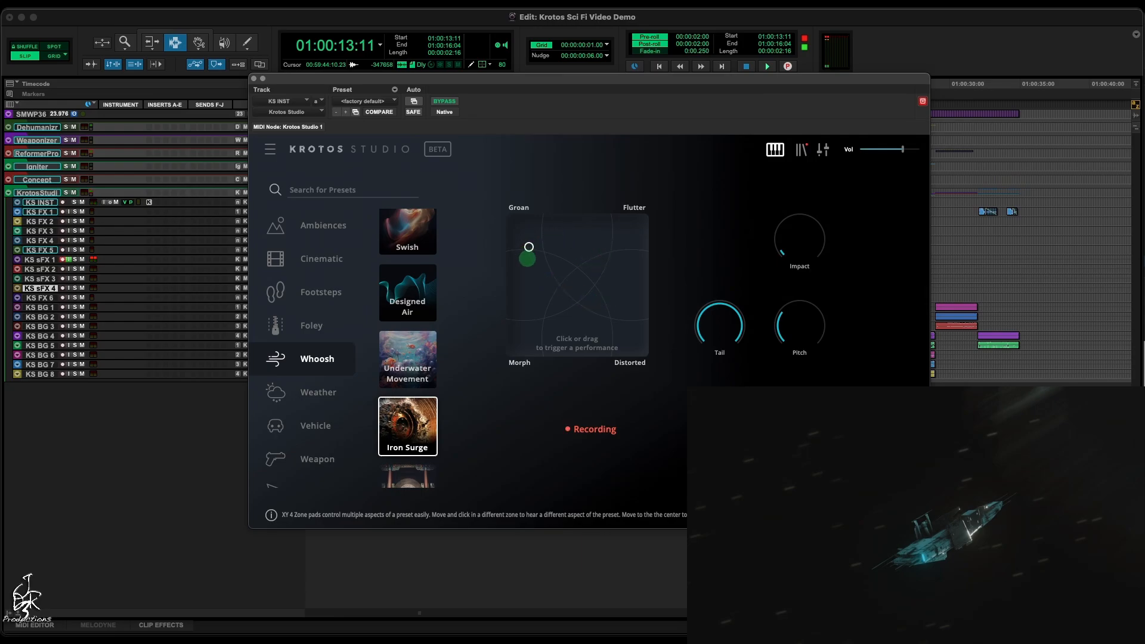
pyautogui.moveTo(528, 246); pyautogui.dragTo(612, 324)
pyautogui.moveTo(622, 271); pyautogui.dragTo(609, 302)
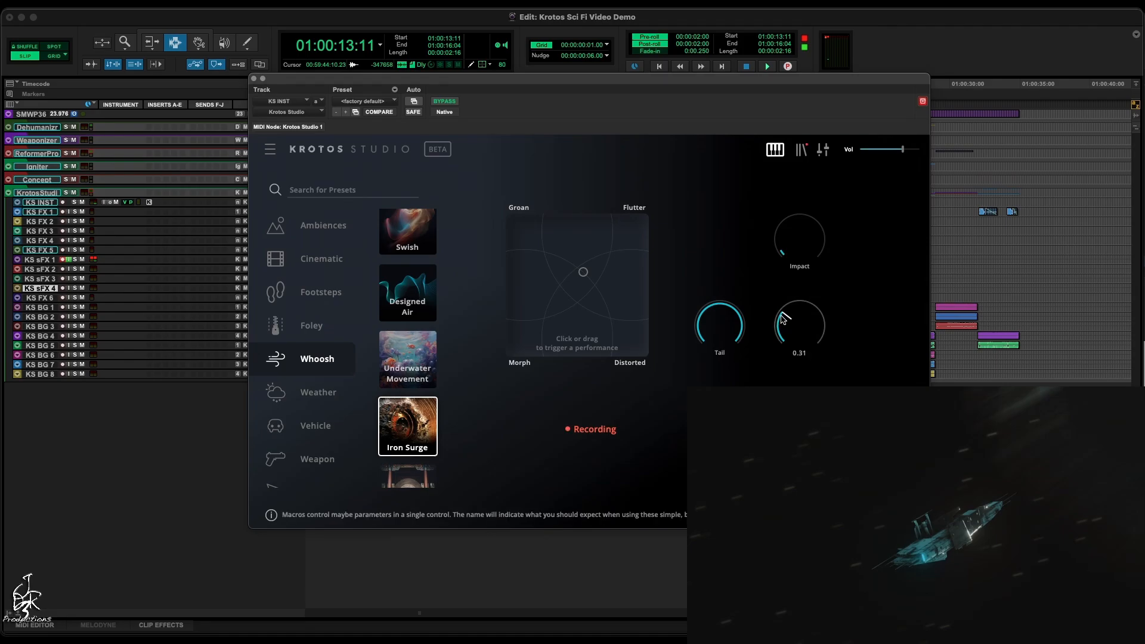
pyautogui.moveTo(783, 317); pyautogui.dragTo(784, 341)
pyautogui.moveTo(524, 302); pyautogui.dragTo(578, 329)
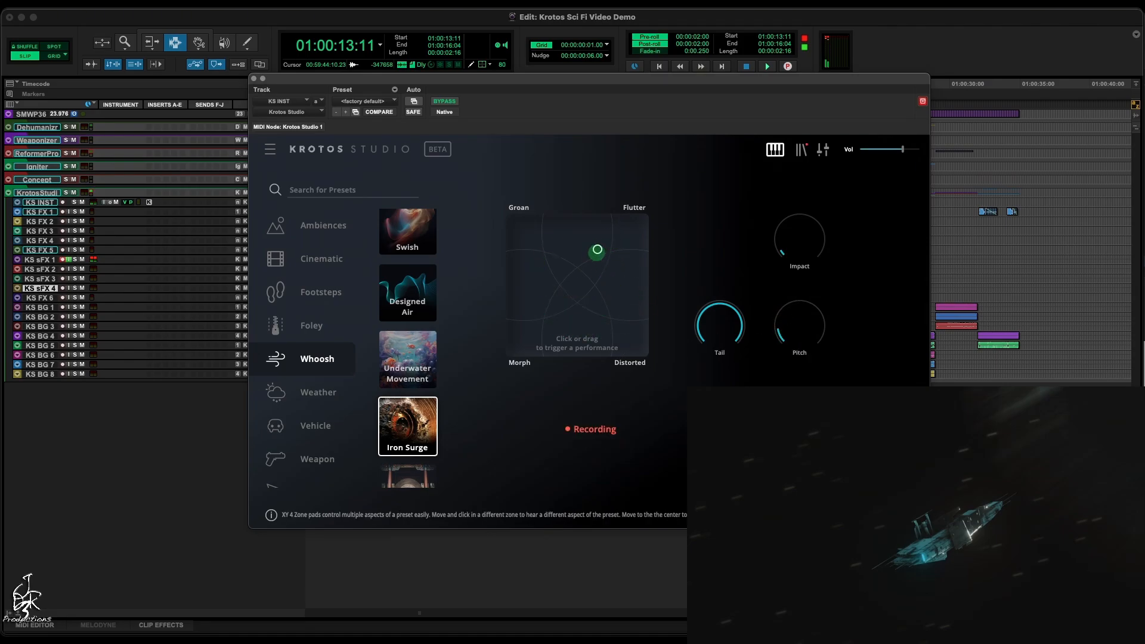
# Load the Enter the Temple whoosh preset and perform it on the XY pad near the Cymbal corner
pyautogui.scroll(-3, 415, 336)
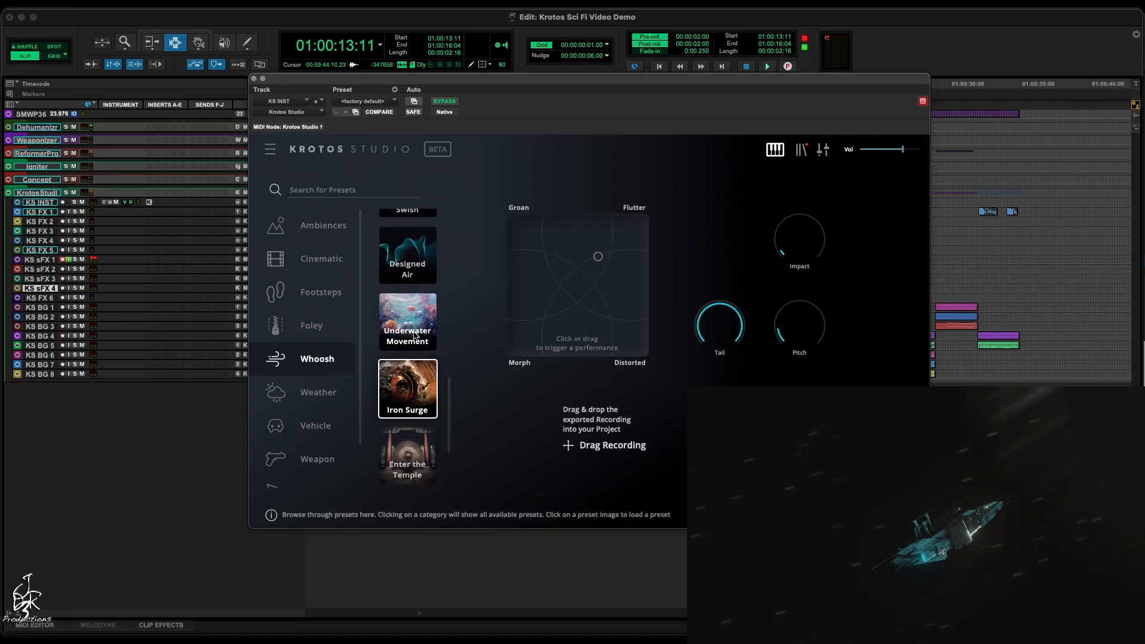
pyautogui.scroll(-1, 416, 335)
pyautogui.click(410, 375)
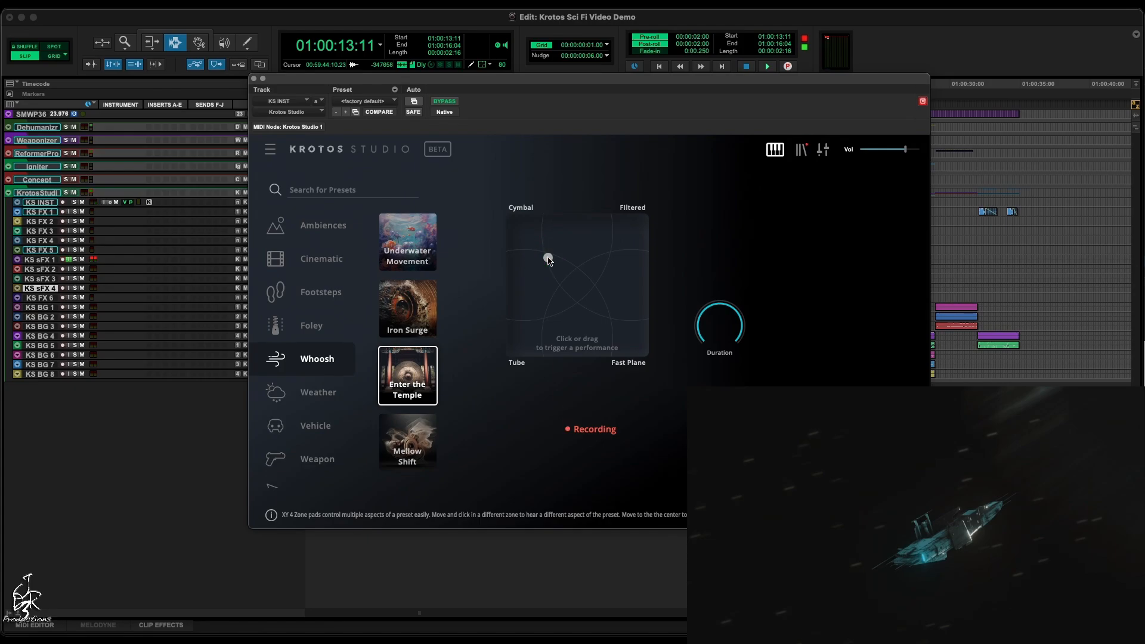
pyautogui.press('space')
pyautogui.moveTo(549, 258)
pyautogui.mouseDown()
pyautogui.moveTo(534, 255)
pyautogui.moveTo(541, 238)
pyautogui.moveTo(555, 248)
pyautogui.moveTo(540, 253)
pyautogui.moveTo(535, 274)
pyautogui.moveTo(546, 276)
pyautogui.mouseUp()
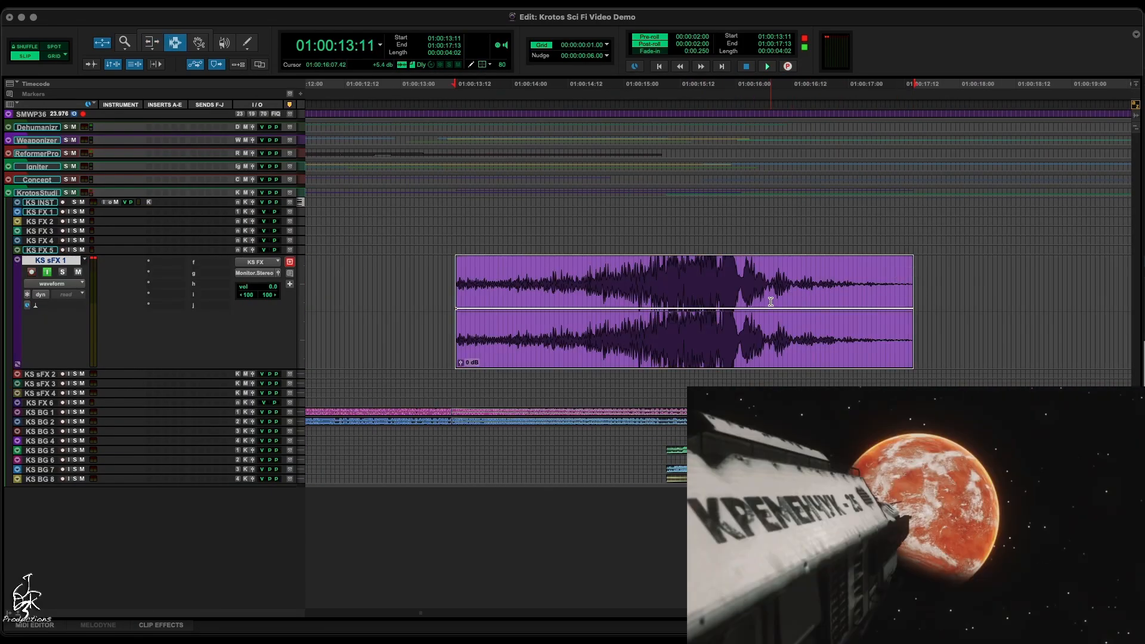
# Fade the KS sFX 1 whoosh clip in until 01:00:14:07, fade out its end, and lower its clip gain to about -4 dB
pyautogui.click(771, 301)
pyautogui.moveTo(596, 309); pyautogui.dragTo(545, 311)
pyautogui.click(545, 313)
pyautogui.press('d')
pyautogui.press('r')
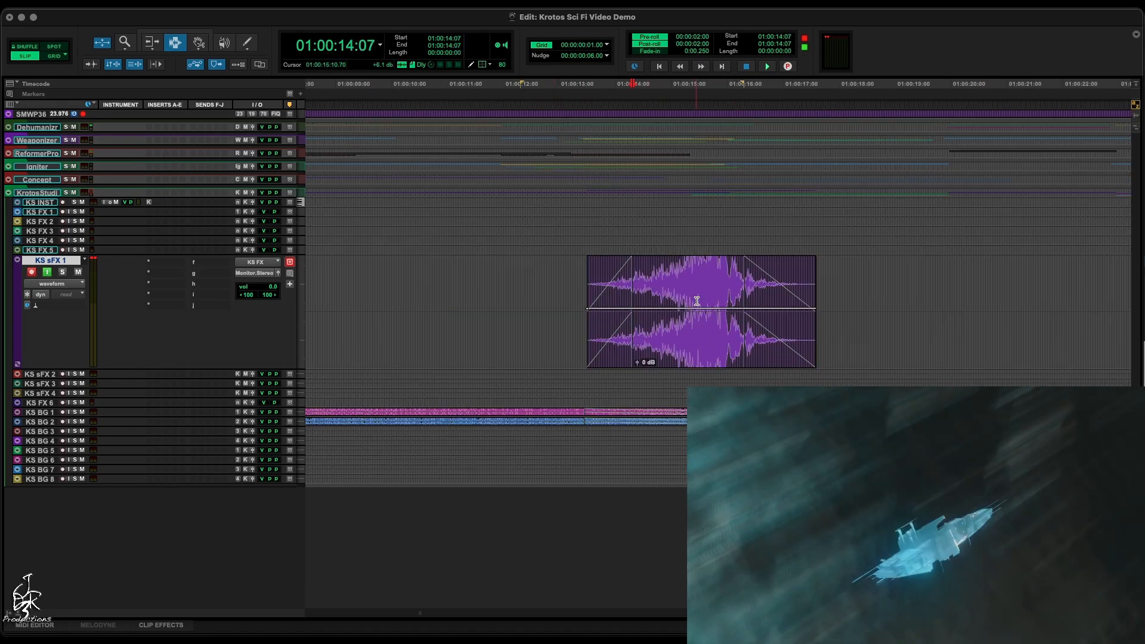
pyautogui.press('F6')
pyautogui.moveTo(696, 309); pyautogui.dragTo(696, 316)
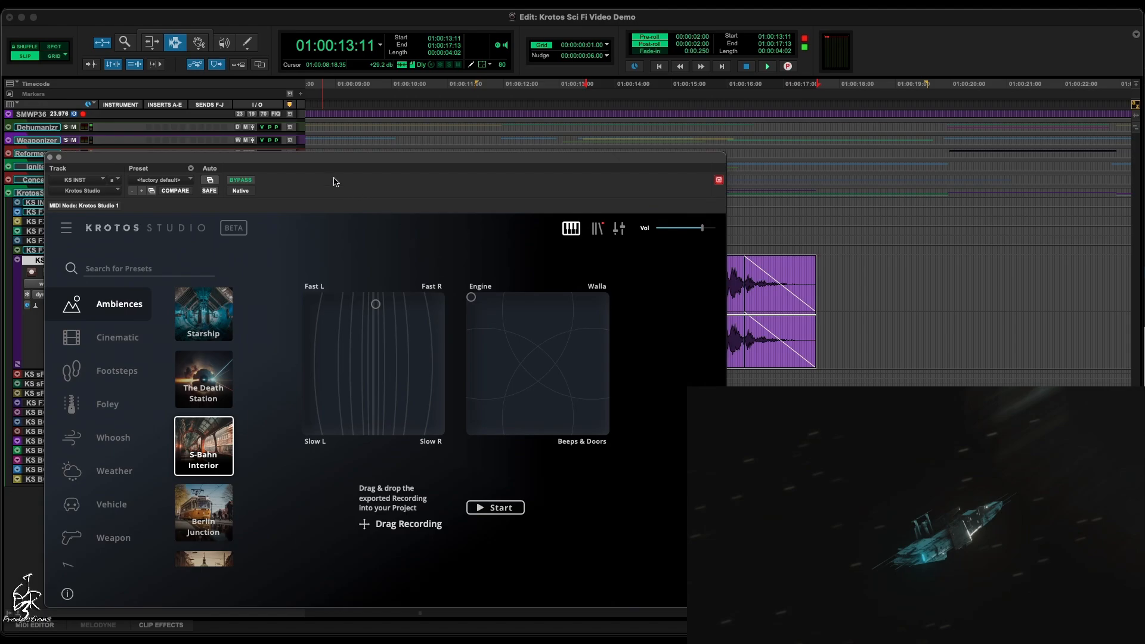
# Record the S-Bahn Interior preset onto KS sFX 2 from 01:00:13:11, sweeping its first XY pad through the centre from slow to fast
pyautogui.moveTo(335, 182); pyautogui.dragTo(392, 113)
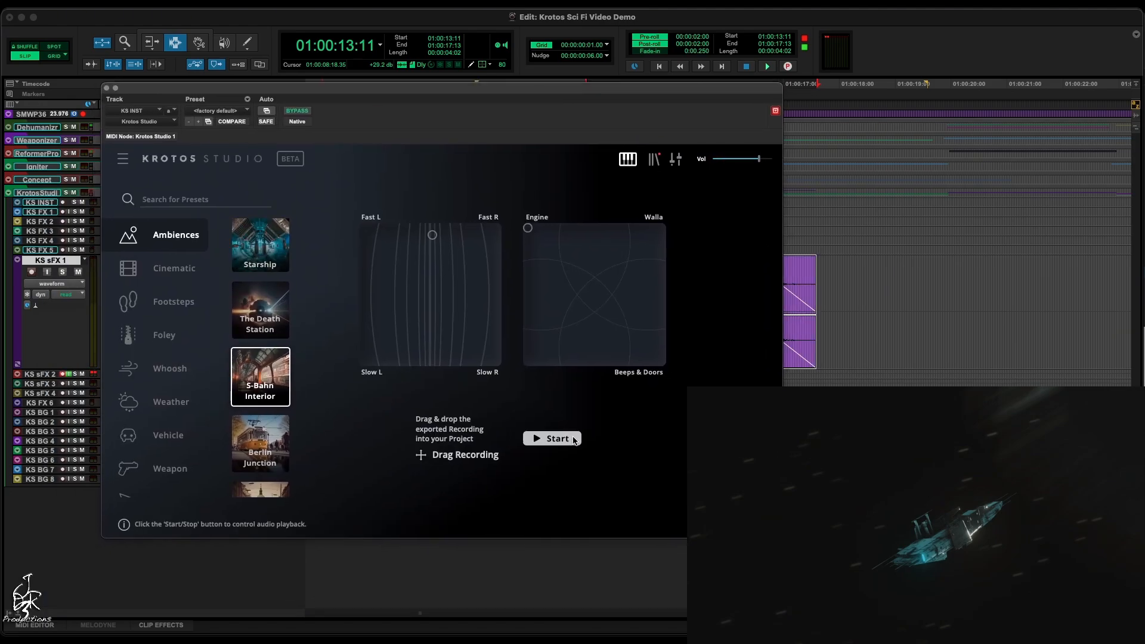
pyautogui.click(438, 343)
pyautogui.click(552, 439)
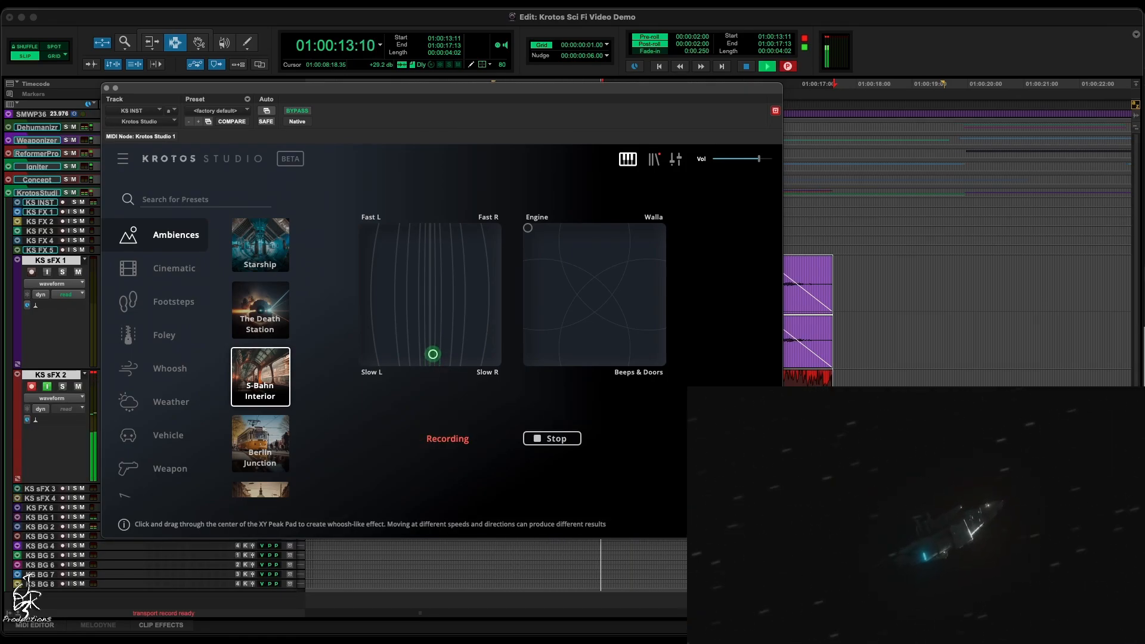
pyautogui.moveTo(434, 361); pyautogui.dragTo(428, 235)
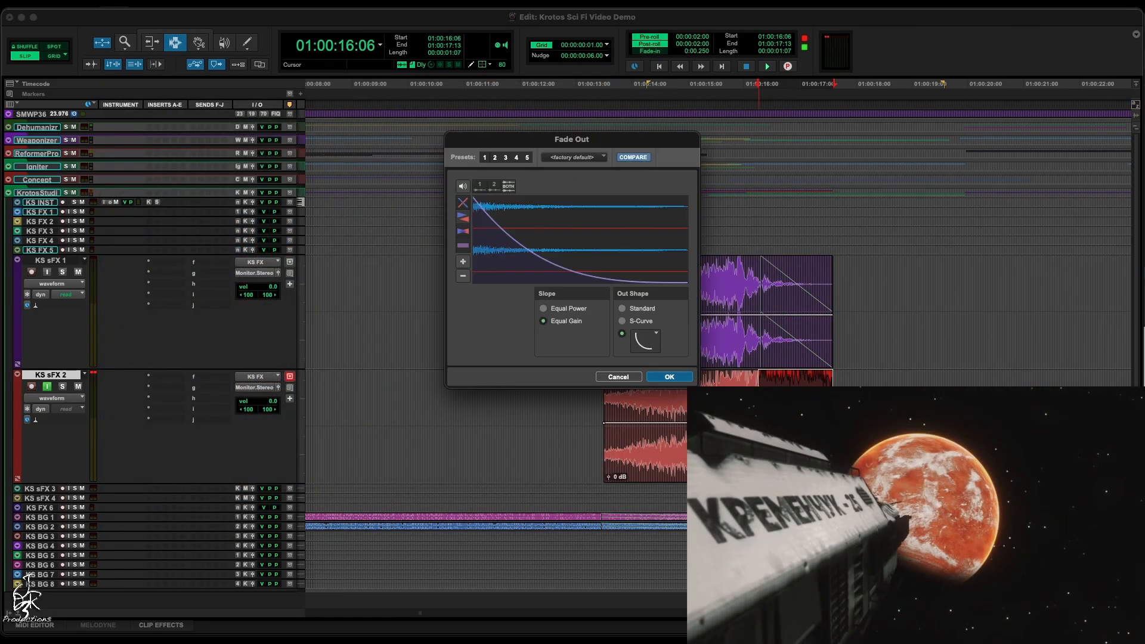
# Apply an Equal Gain fade-out to the KS sFX 2 clip from 01:00:16:06 to 01:00:17:13 and play back the result
pyautogui.press('Return')
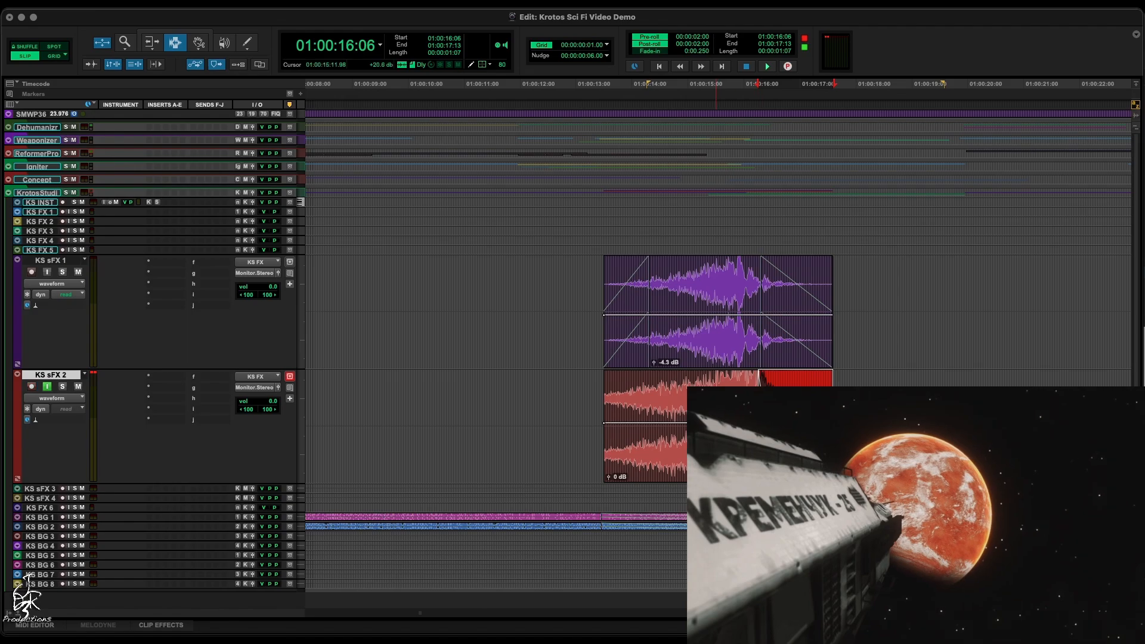
pyautogui.press('space')
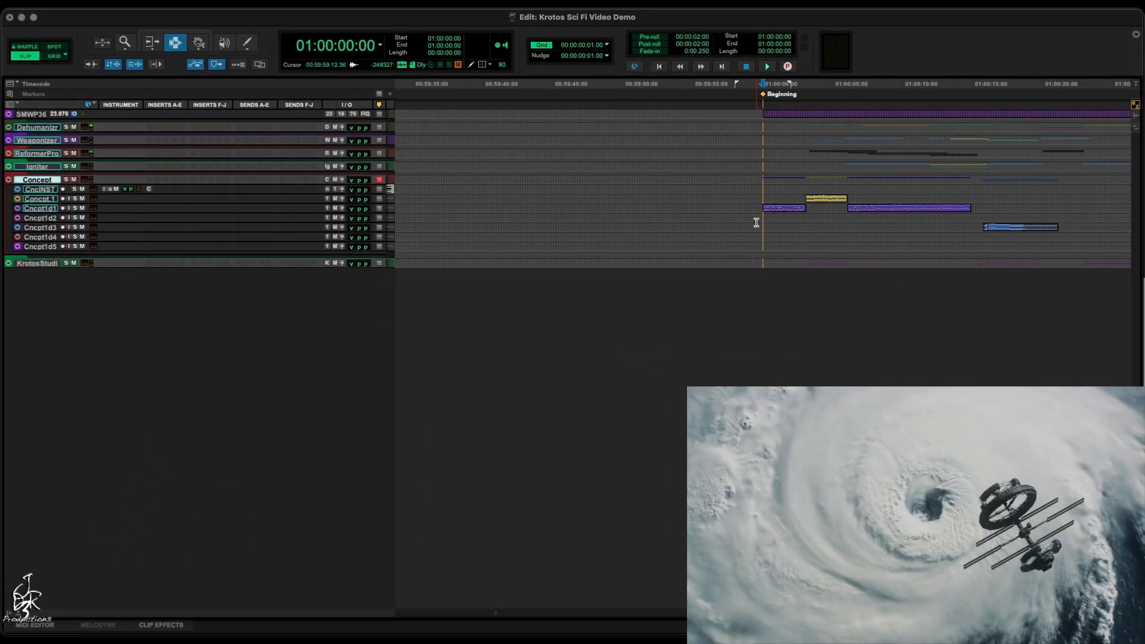
# Select the 01:00:00:00 to 01:00:03:01 range of the first Concept clip and load Concept 2's factory Misc FX preset Blip
pyautogui.moveTo(767, 219)
pyautogui.mouseDown()
pyautogui.moveTo(798, 220)
pyautogui.moveTo(773, 223)
pyautogui.mouseUp()
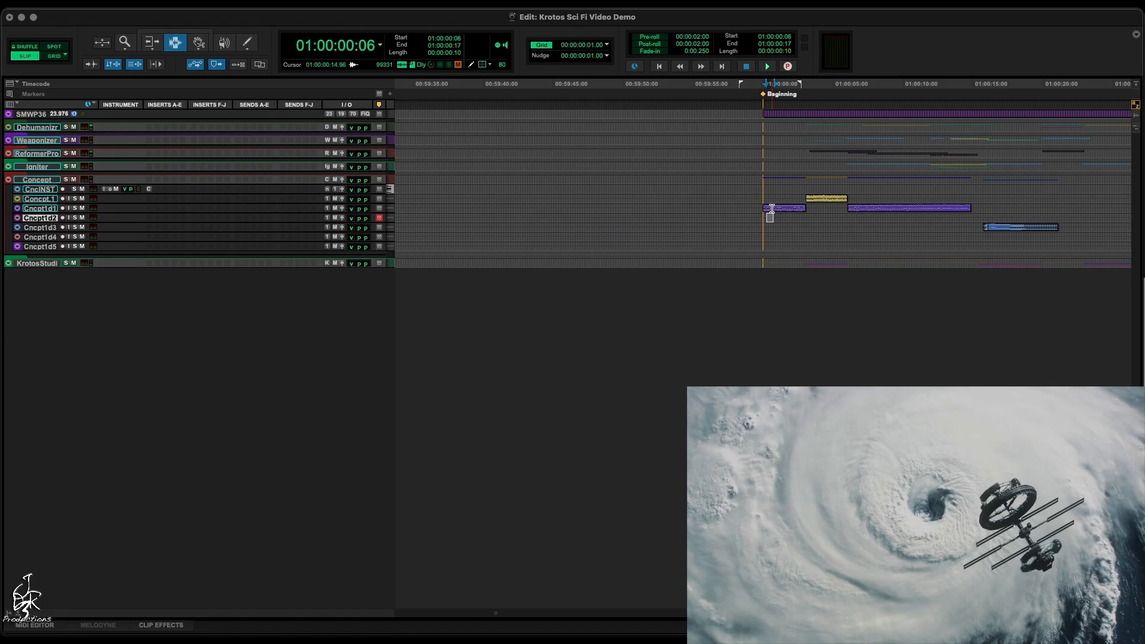
pyautogui.doubleClick(772, 208)
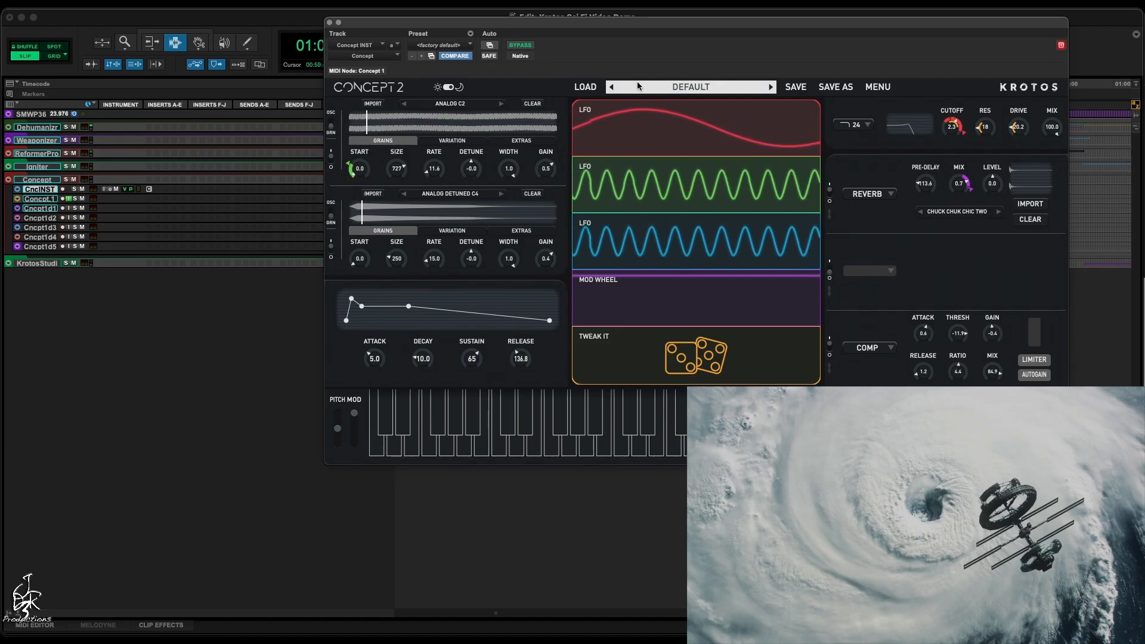
pyautogui.click(704, 87)
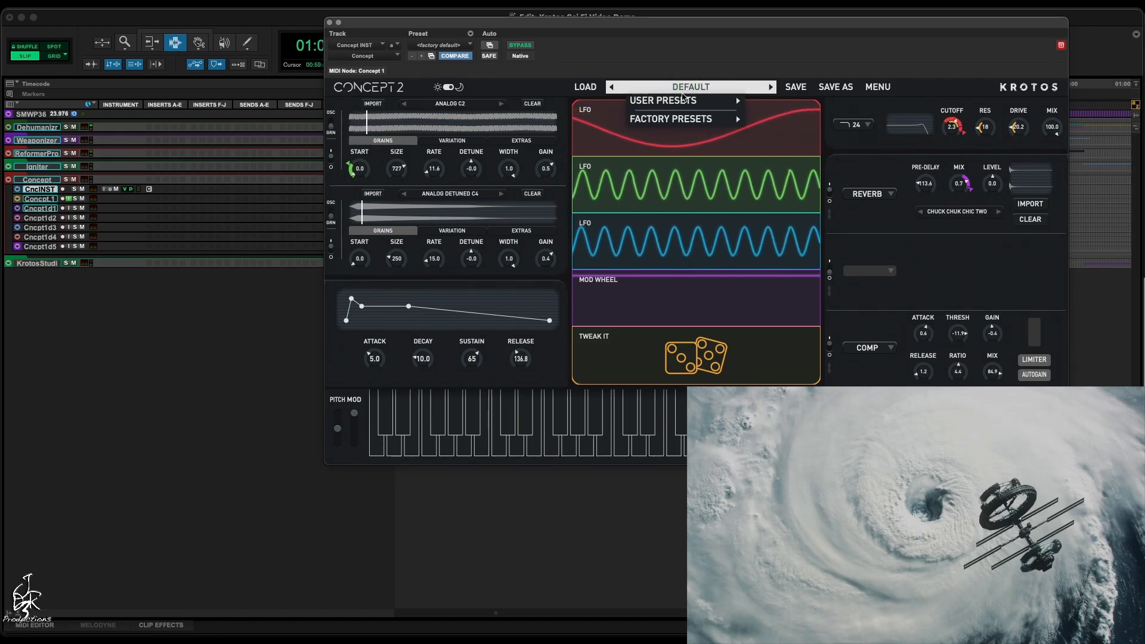
pyautogui.moveTo(674, 120)
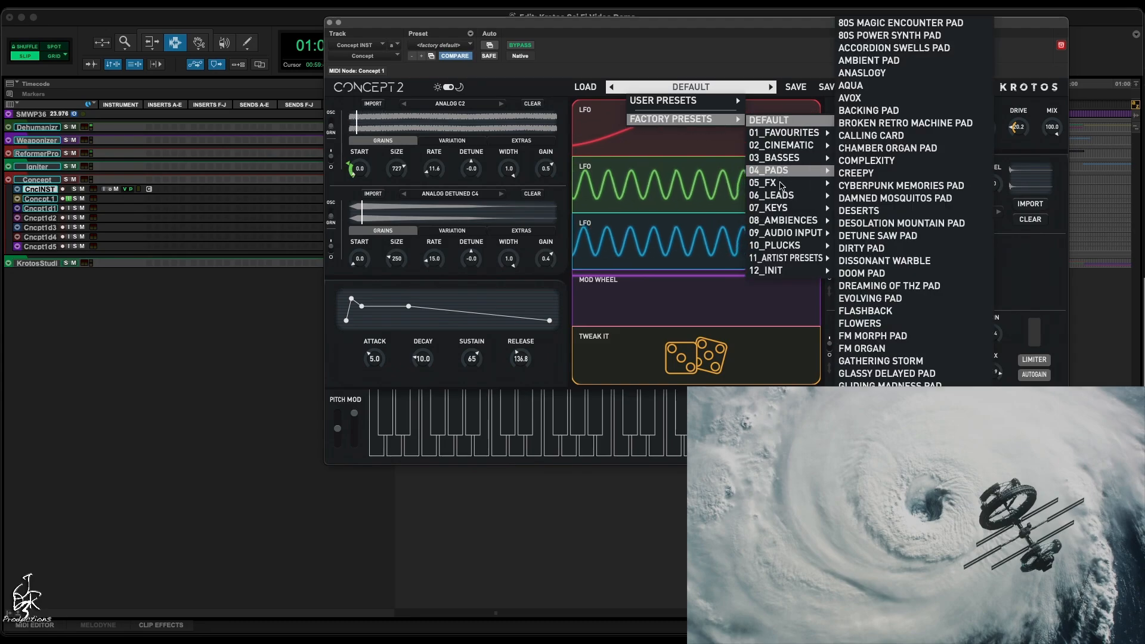
pyautogui.moveTo(781, 185)
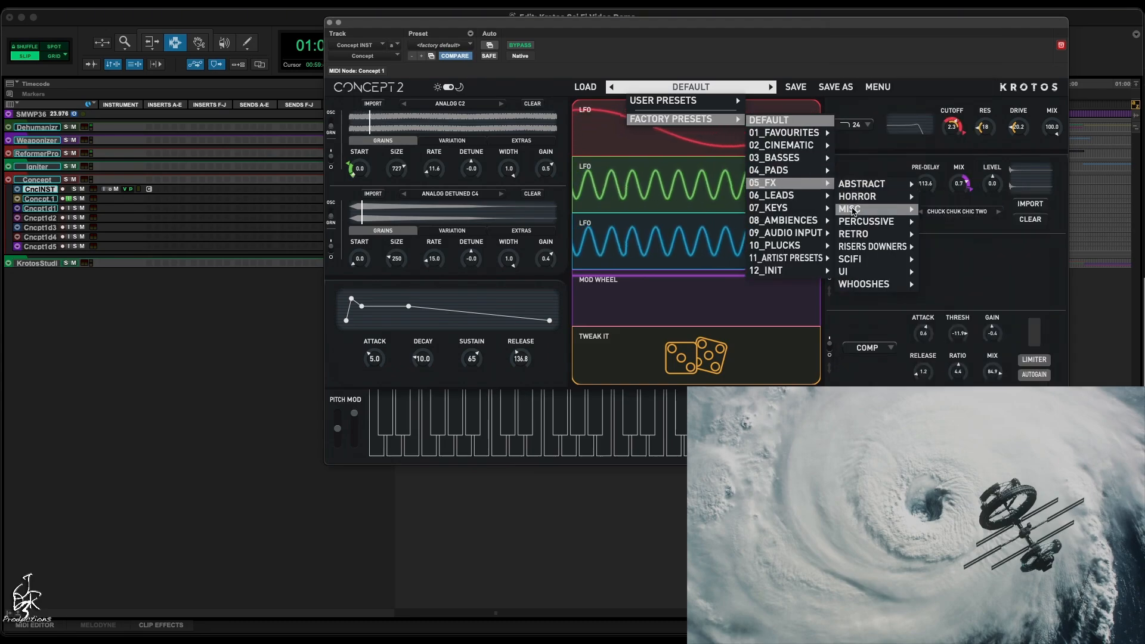
pyautogui.moveTo(852, 211)
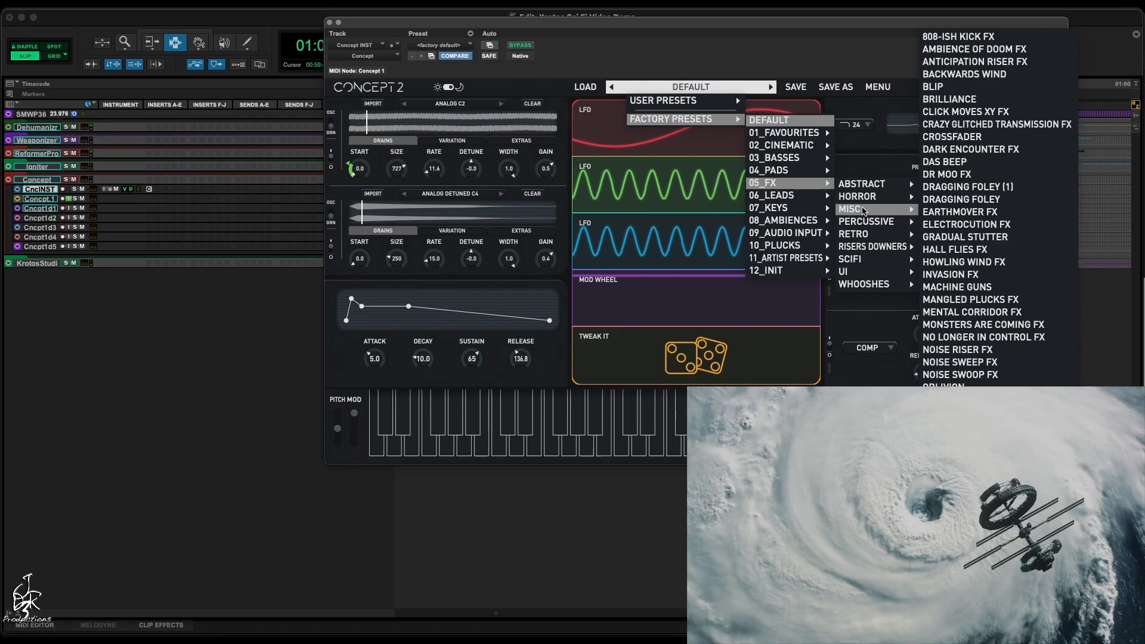
pyautogui.moveTo(868, 234)
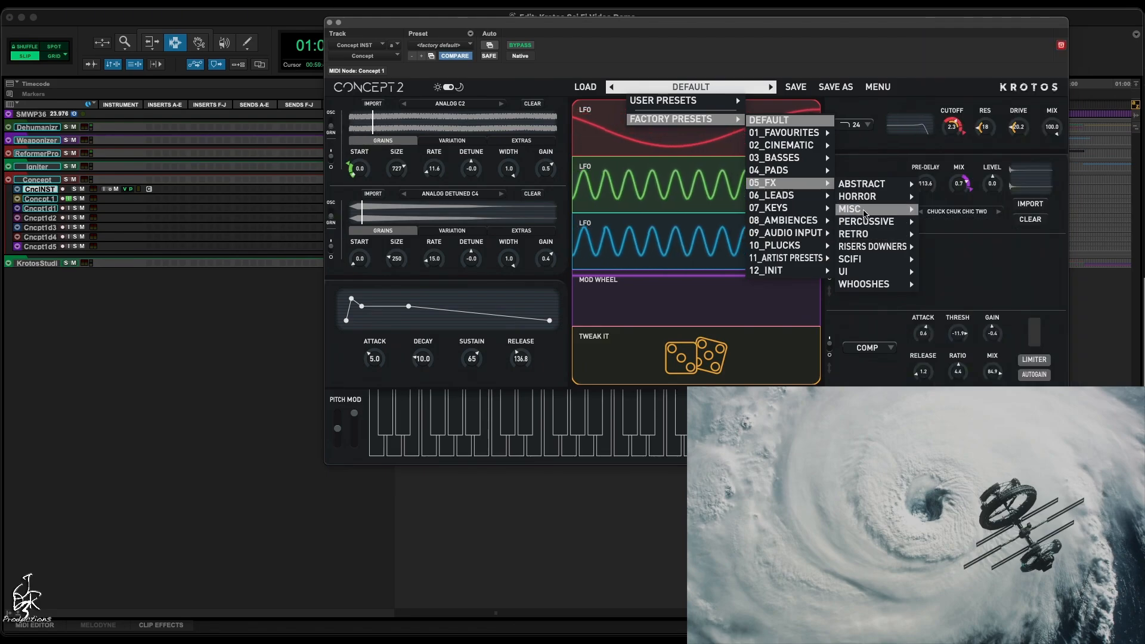
pyautogui.click(934, 87)
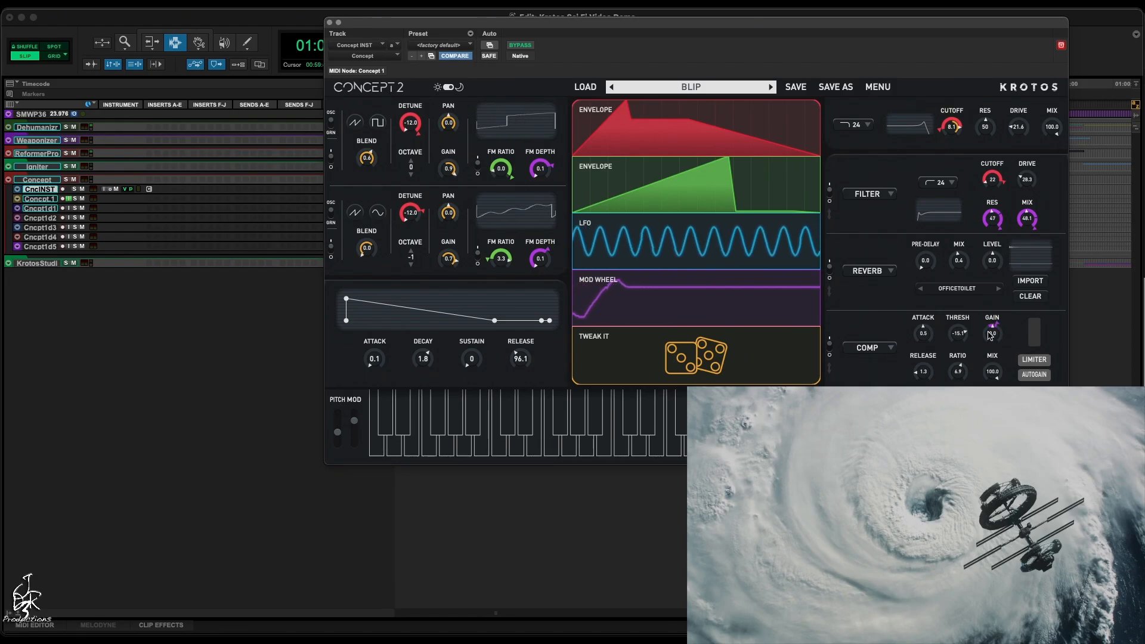
# Record the Blip preset onto Concept.1.dup5 from 01:00:00:00 to 01:00:03:01 and close Concept 2
pyautogui.moveTo(437, 23); pyautogui.dragTo(149, 118)
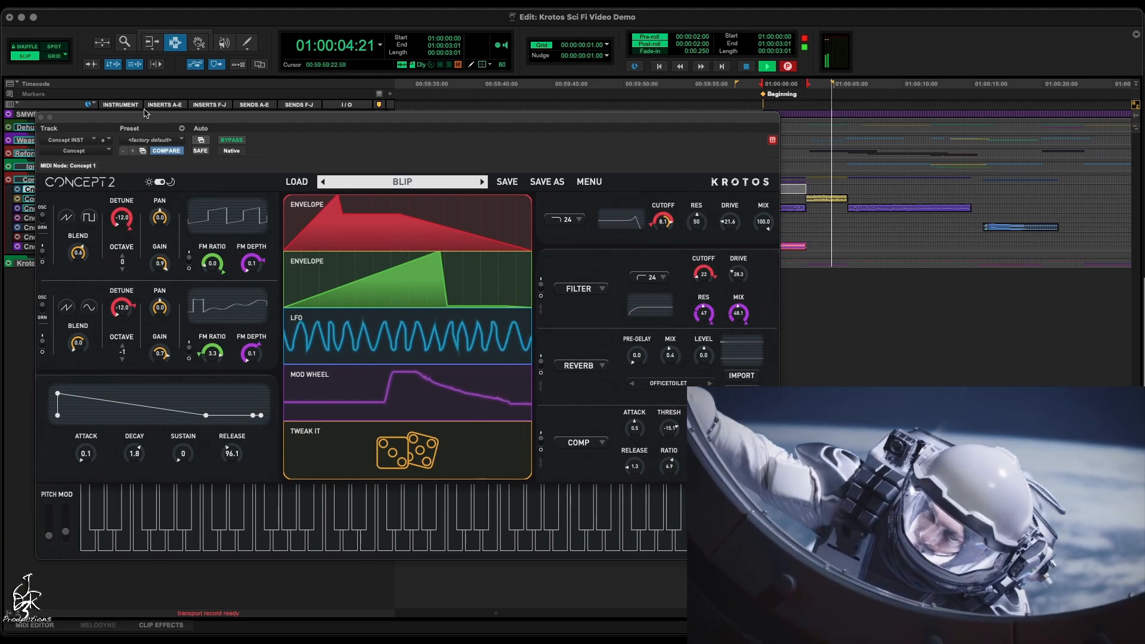
pyautogui.press('space')
pyautogui.click(41, 118)
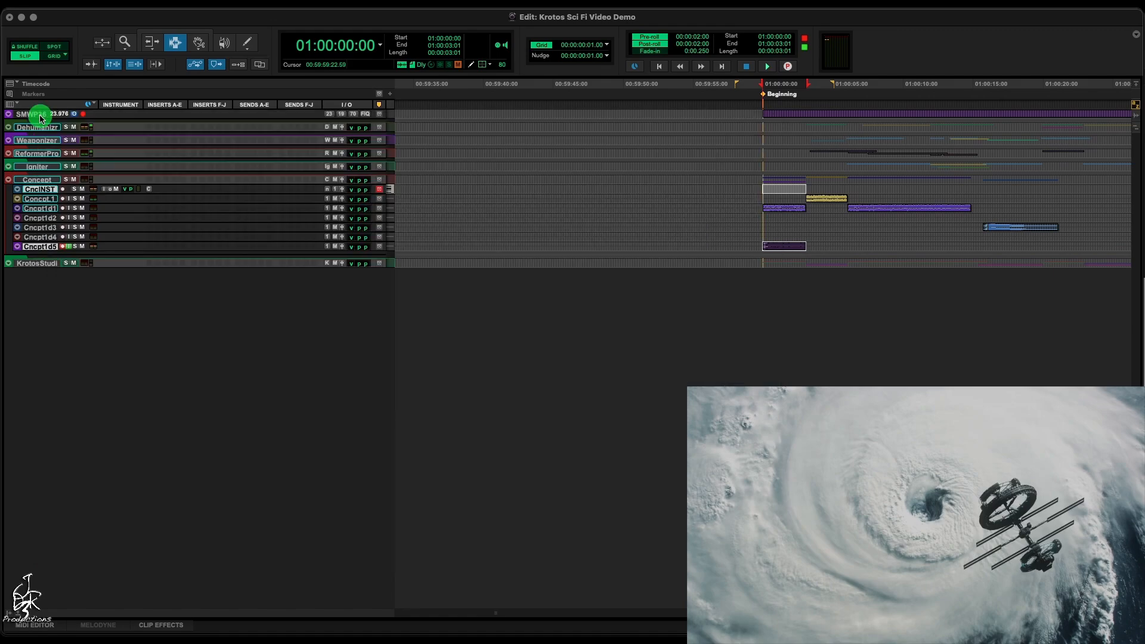
# Lower the recorded Blip clip's gain to about -8.5 dB and move the clip to Concept.1.dup4
pyautogui.click(778, 244)
pyautogui.press('e')
pyautogui.press('space')
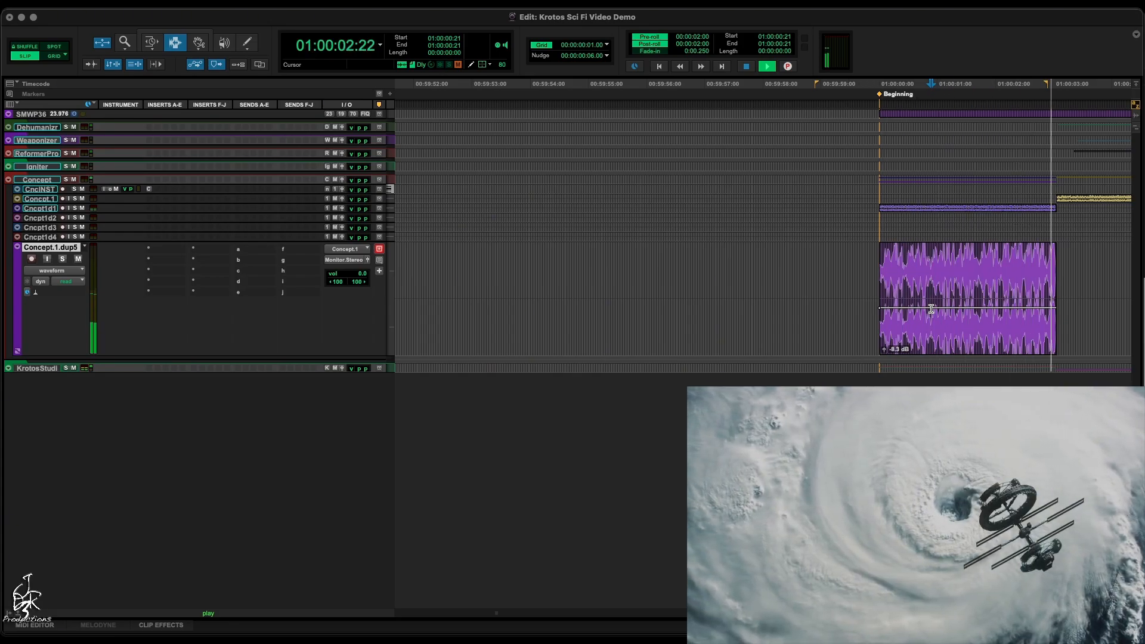
pyautogui.press('space')
pyautogui.press('F8')
pyautogui.click(915, 242)
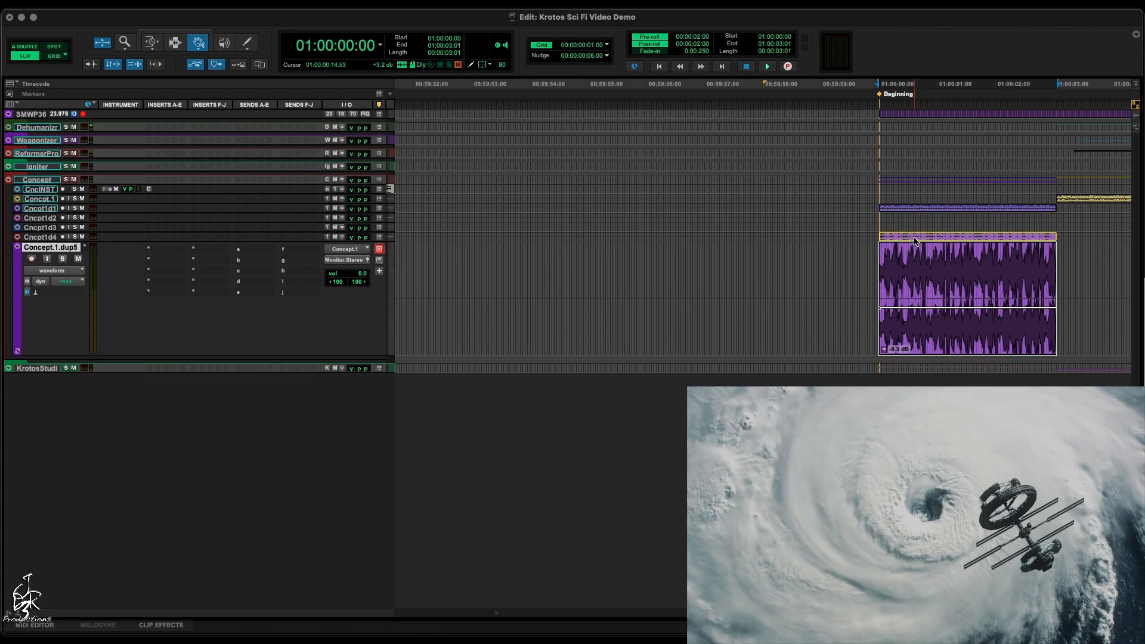
pyautogui.press('F7')
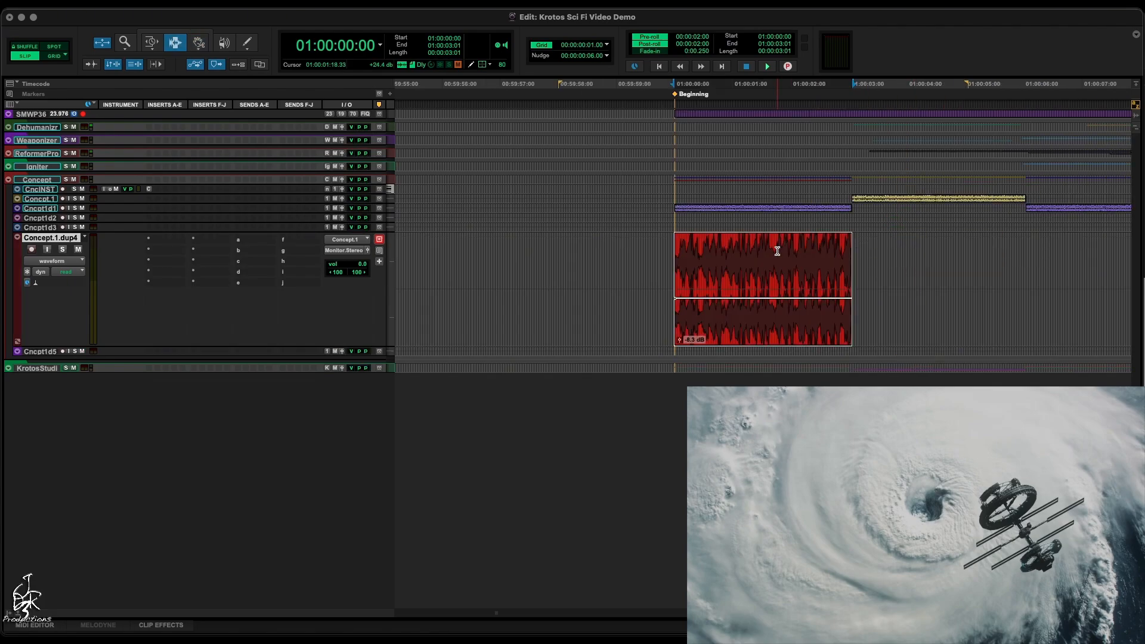
pyautogui.press('e')
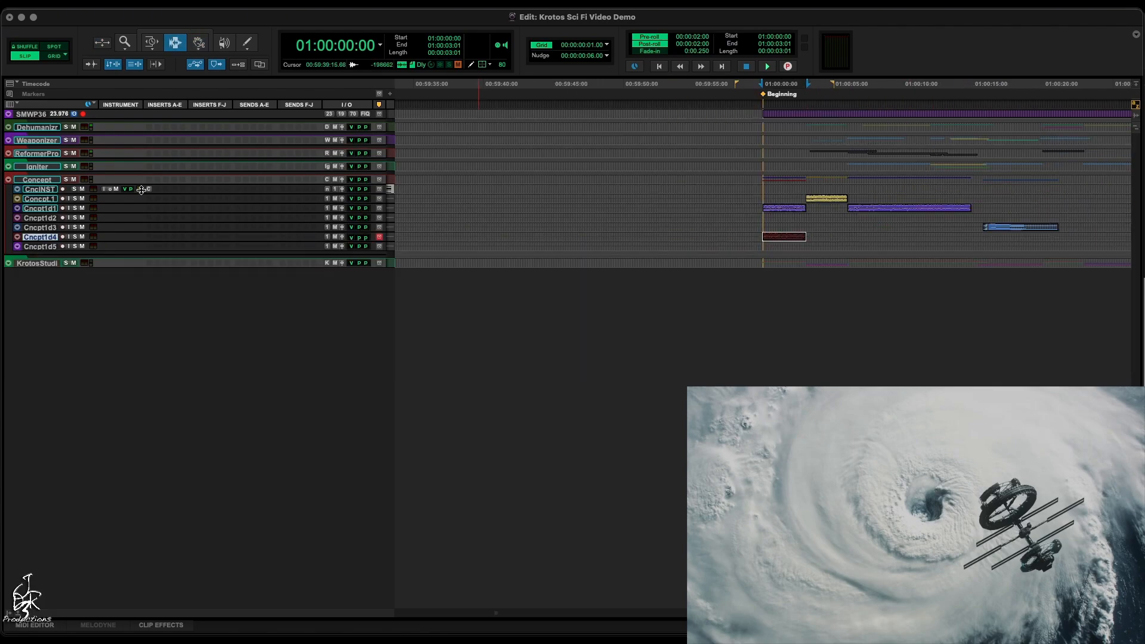
# Open Reformer Pro and replace the second Electronic Pro voice with the Electro-magnetic Pickup library
pyautogui.click(39, 180)
pyautogui.click(43, 154)
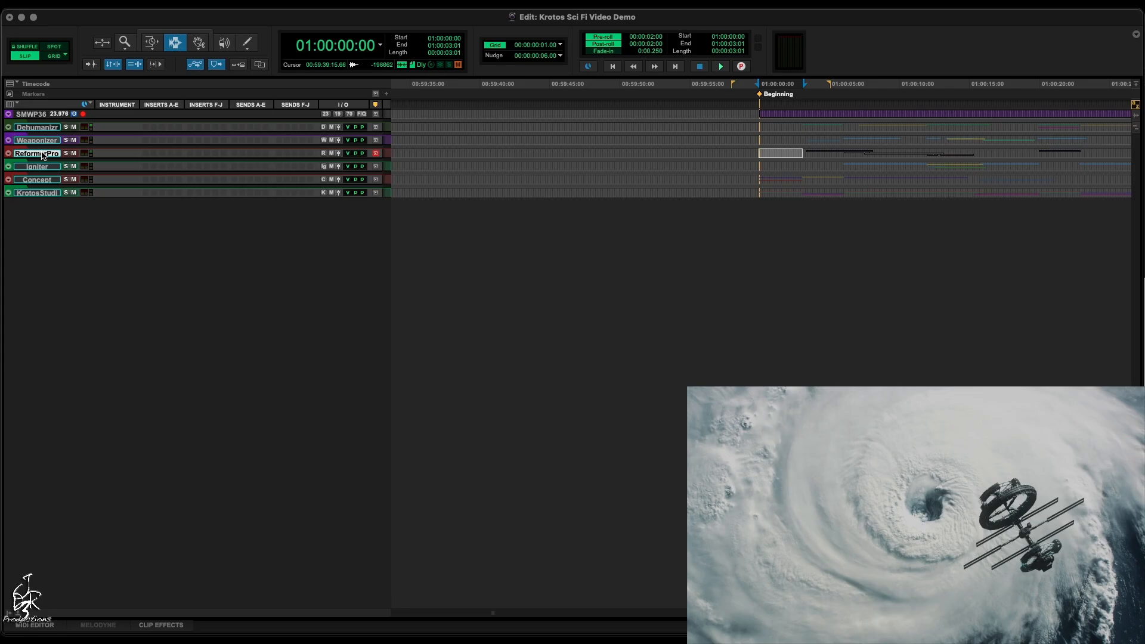
pyautogui.hotkey('shift', 'f')
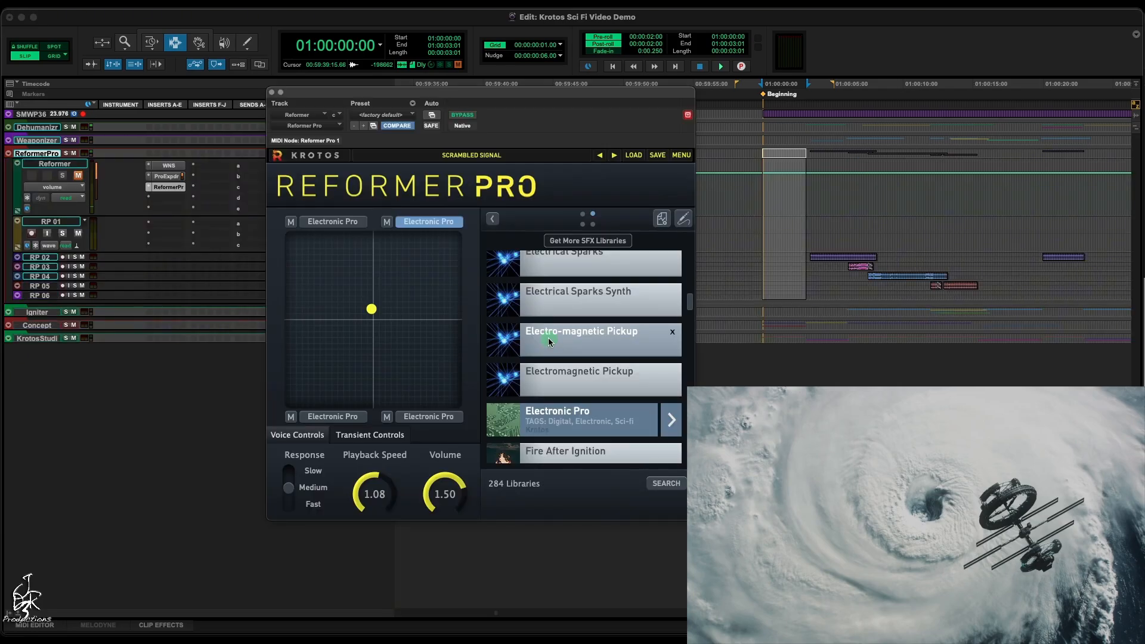
pyautogui.click(549, 341)
# Record Reformer Pro onto RP 01 from 01:00:00:00 to 01:00:03:01, lowering playback speed to 0.72, and move the clip to a lower RP track
pyautogui.click(31, 234)
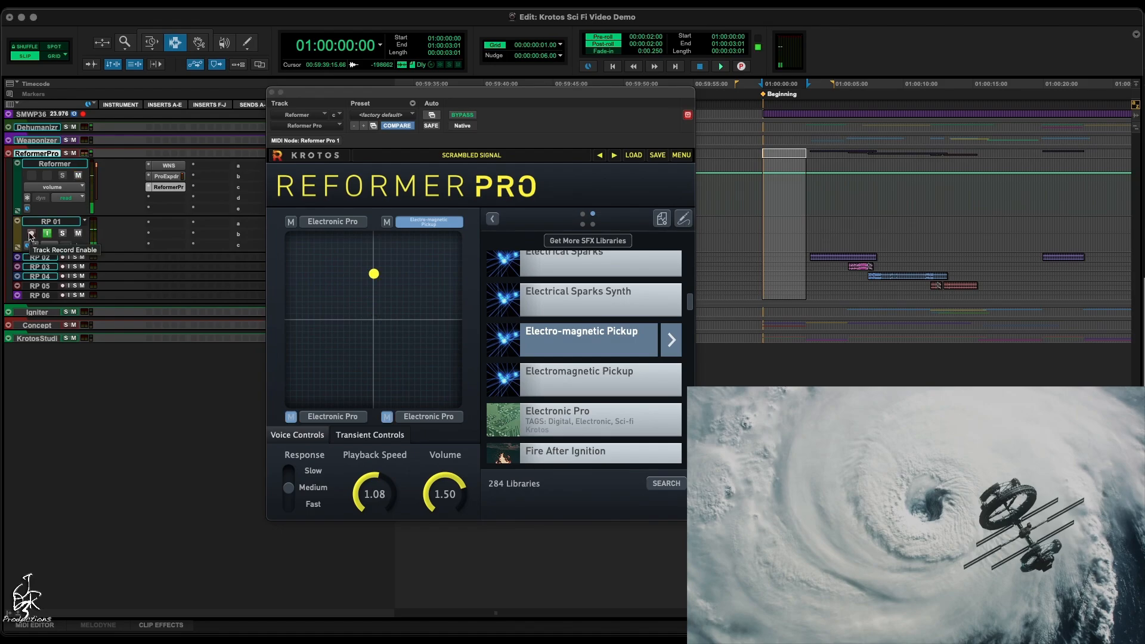
pyautogui.click(31, 233)
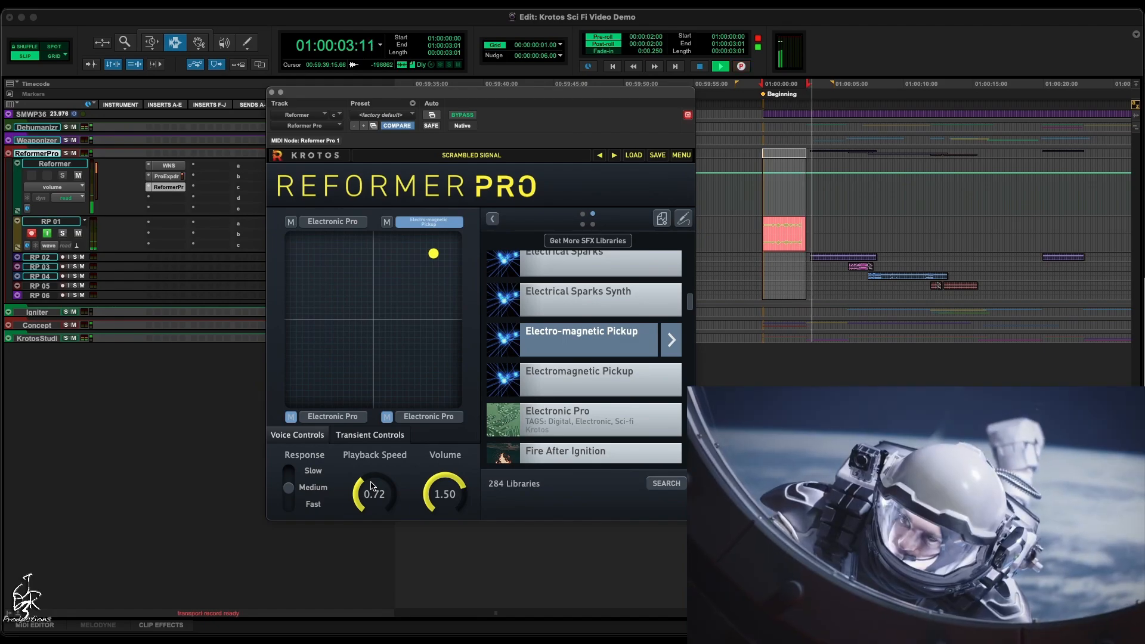
pyautogui.press('space')
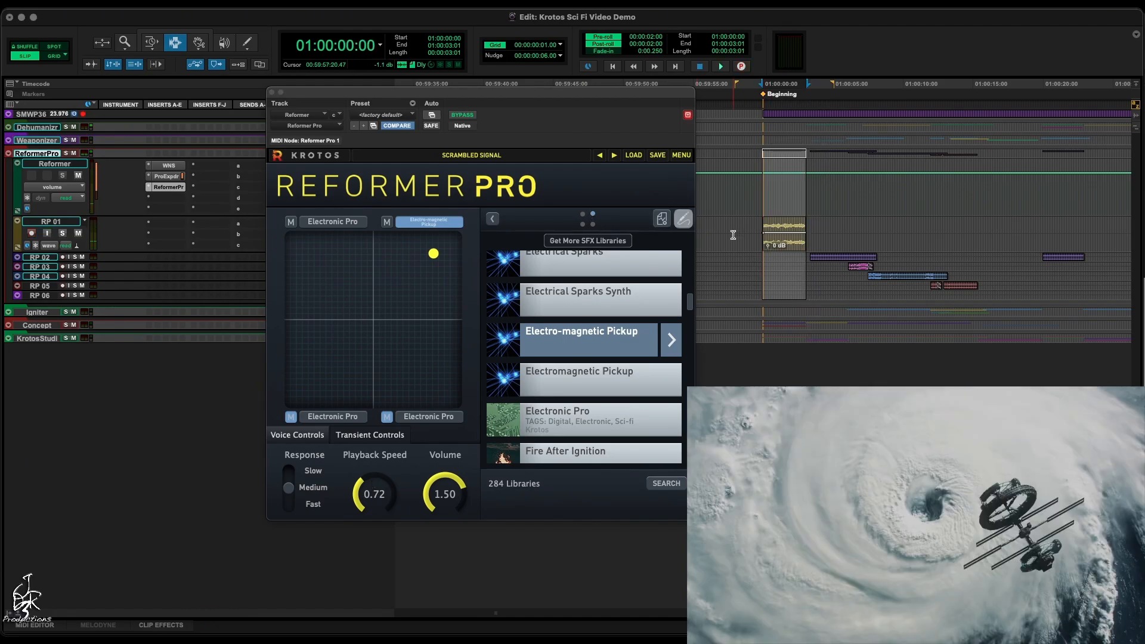
pyautogui.click(733, 235)
pyautogui.moveTo(786, 222); pyautogui.dragTo(787, 273)
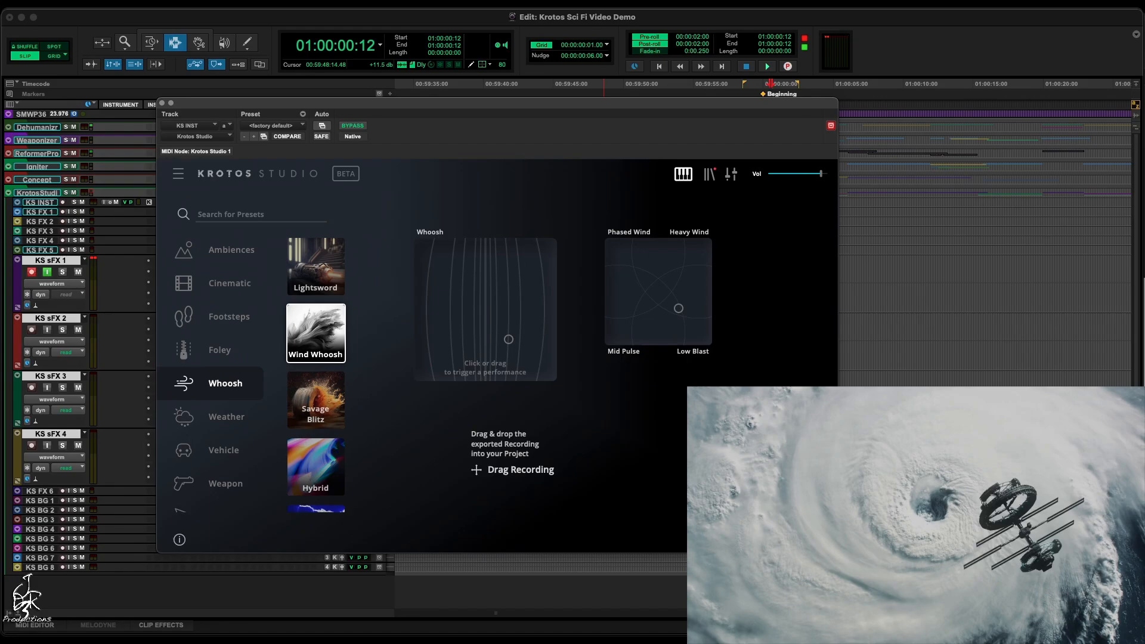
# Record the Wind Whoosh preset onto KS sFX 1 from 01:00:00:00 to 01:00:03:01, sweeping through the centre of the Whoosh pad
pyautogui.moveTo(477, 114); pyautogui.dragTo(360, 92)
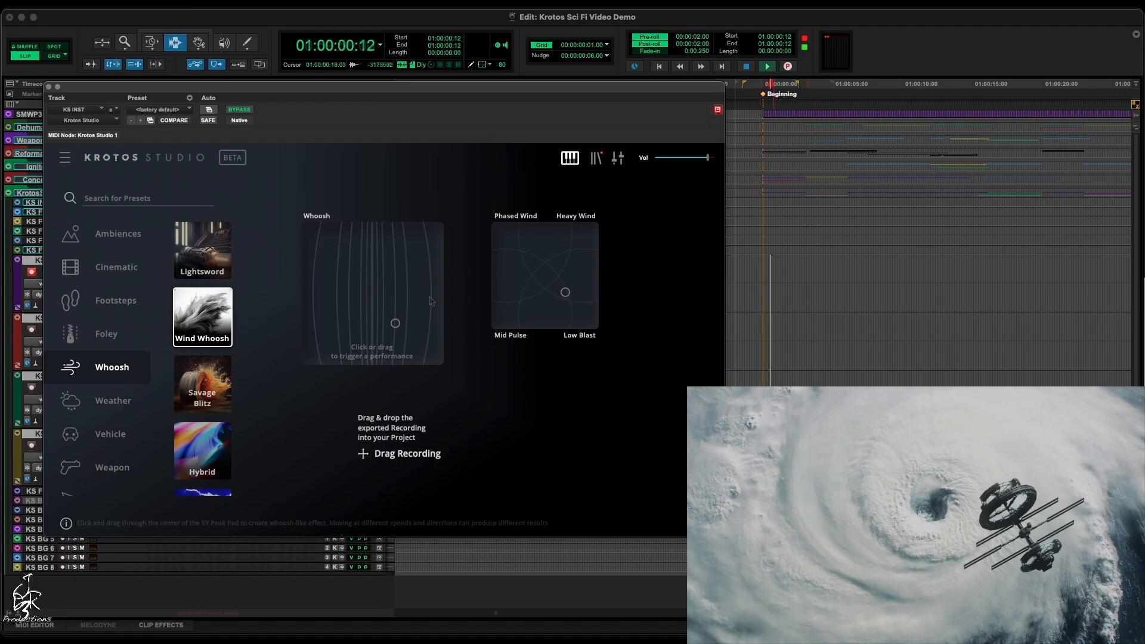
pyautogui.moveTo(431, 299)
pyautogui.mouseDown()
pyautogui.moveTo(358, 291)
pyautogui.moveTo(349, 295)
pyautogui.moveTo(385, 302)
pyautogui.moveTo(360, 314)
pyautogui.moveTo(403, 312)
pyautogui.moveTo(359, 318)
pyautogui.mouseUp()
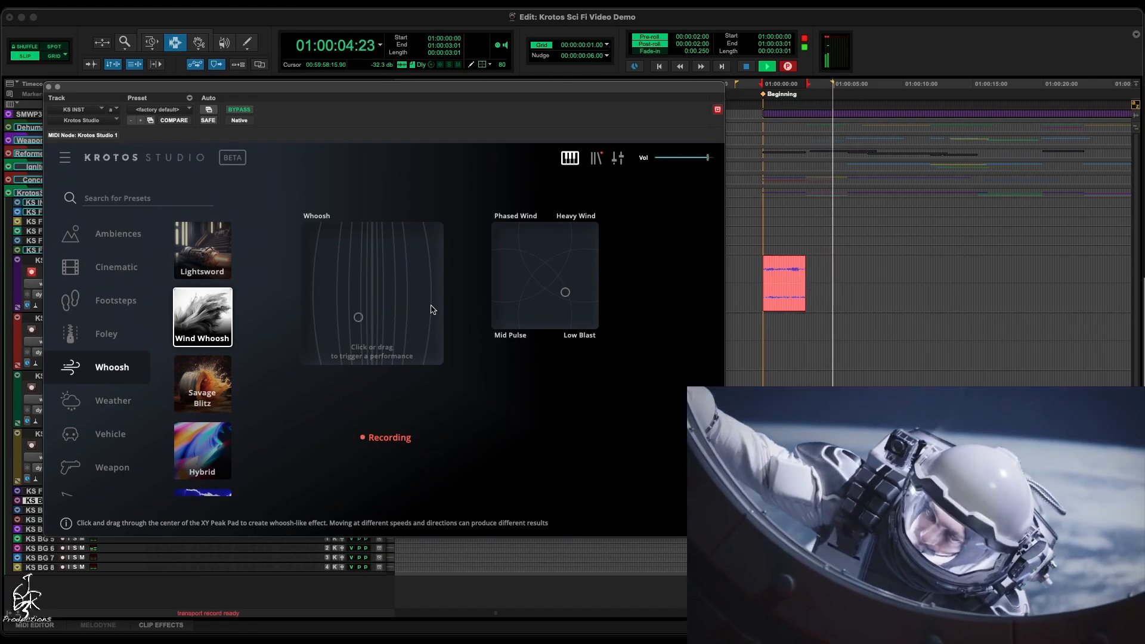
pyautogui.press('space')
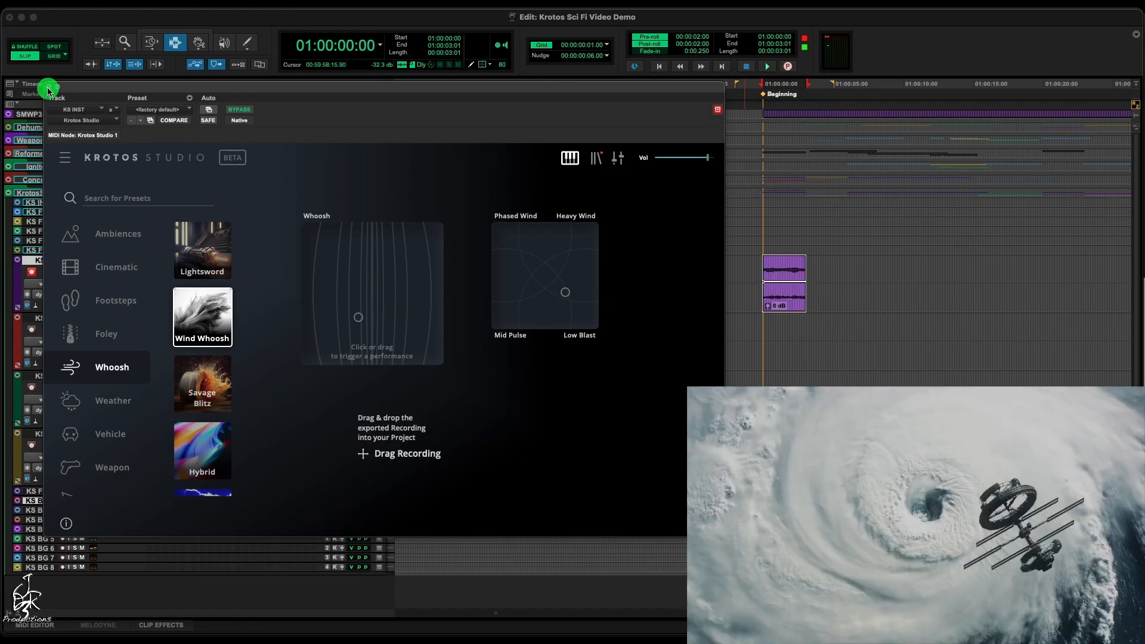
# Move the Wind Whoosh clip from KS sFX 1 to KS sFX 2 and lower its clip gain
pyautogui.click(48, 87)
pyautogui.press('F8')
pyautogui.moveTo(790, 268); pyautogui.dragTo(793, 348)
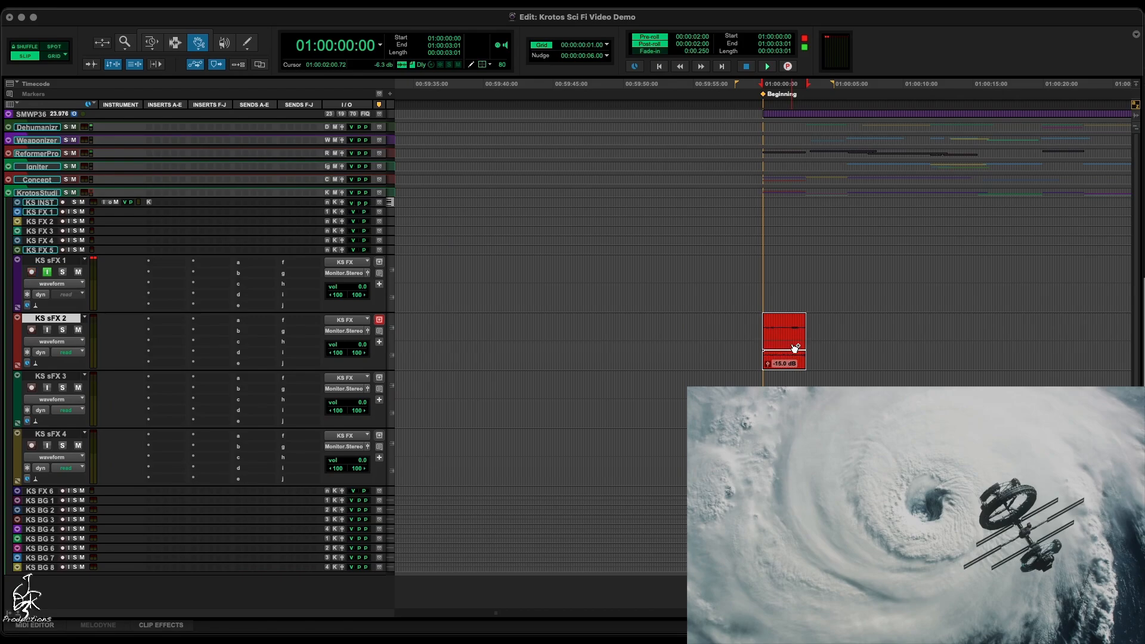
pyautogui.hotkey('ctrl', 'shift', 'Down')
pyautogui.press('F7')
pyautogui.press('space')
# Reduce the track heights of KS sFX 1 through KS sFX 4 to the smallest size
pyautogui.click(813, 337)
pyautogui.hotkey('ctrl', 'Up')
pyautogui.hotkey('ctrl', 'Down')
pyautogui.moveTo(817, 284); pyautogui.dragTo(838, 457)
pyautogui.hotkey('ctrl', 'Down')
pyautogui.hotkey('ctrl', 'Down')
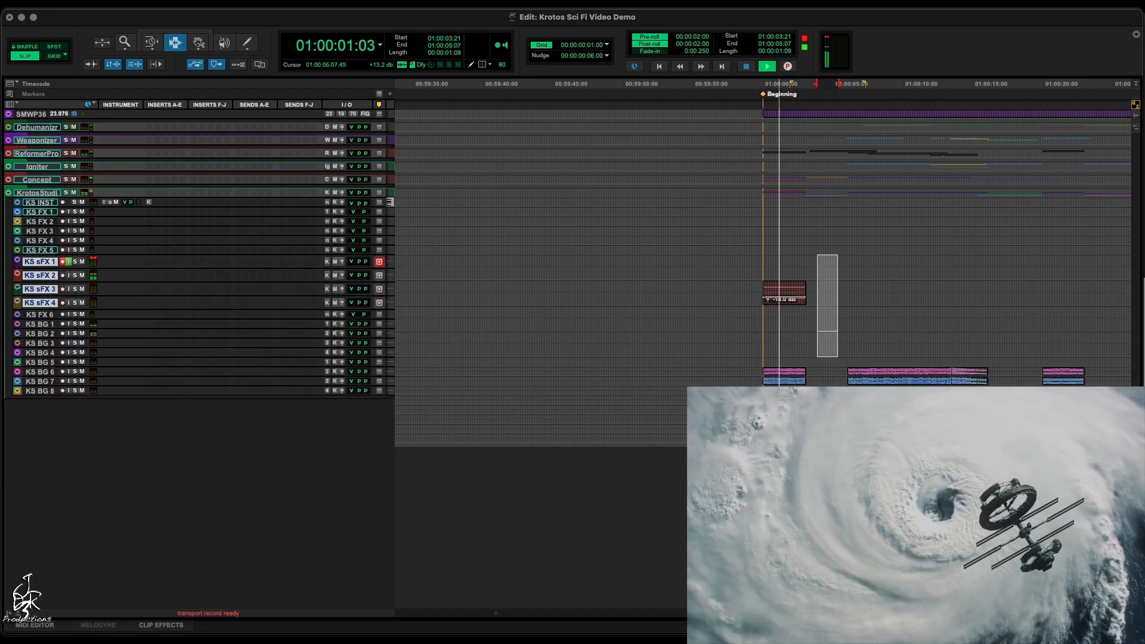
pyautogui.hotkey('ctrl', 'Down')
# Play back the opening shot from 01:00:00:00 with the Wind Whoosh clip on KS sFX 2
pyautogui.doubleClick(781, 269)
pyautogui.press('space')
pyautogui.click(782, 269)
pyautogui.press('space')
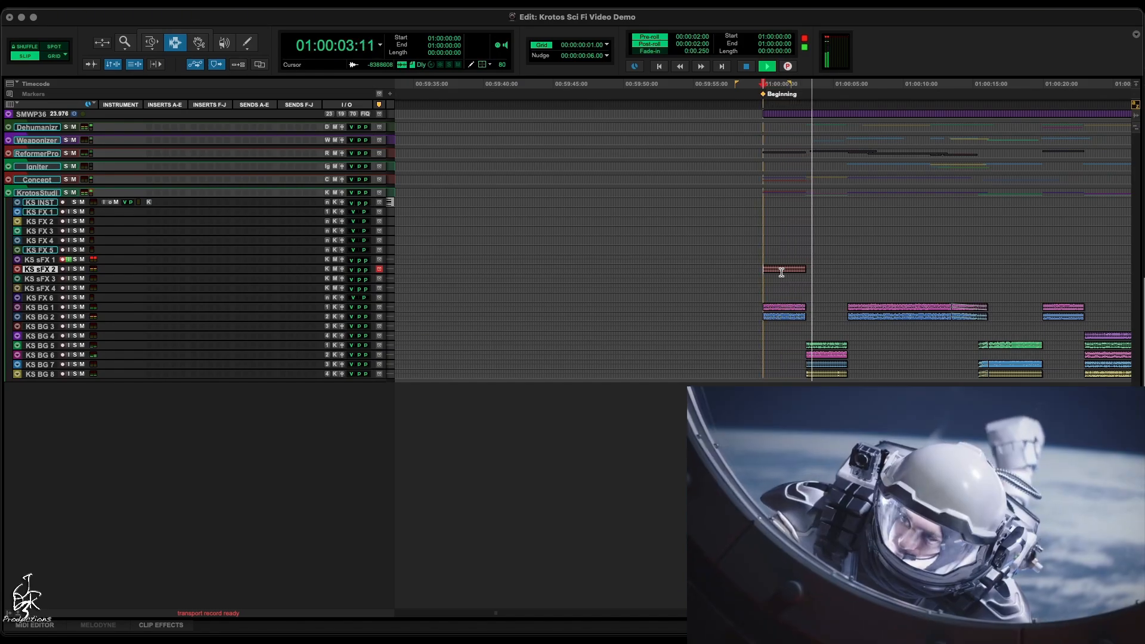
pyautogui.press('space')
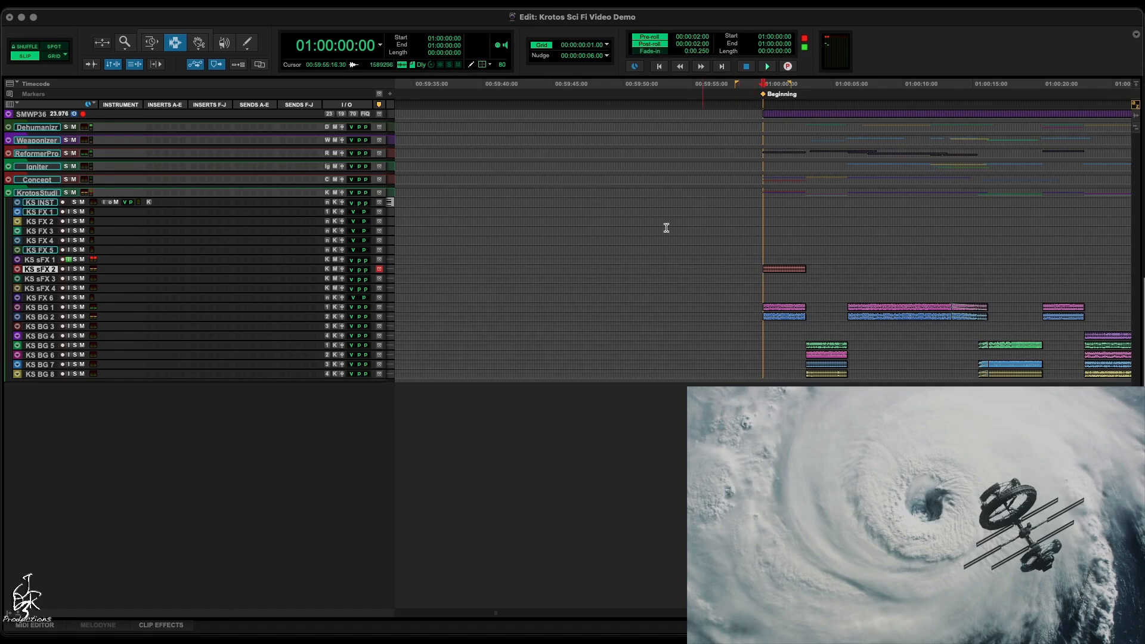
# Review the Onset and Thump synth layers of the UI Alarm preset in Weaponiser and audition its sound
pyautogui.hotkey('shift', 'f')
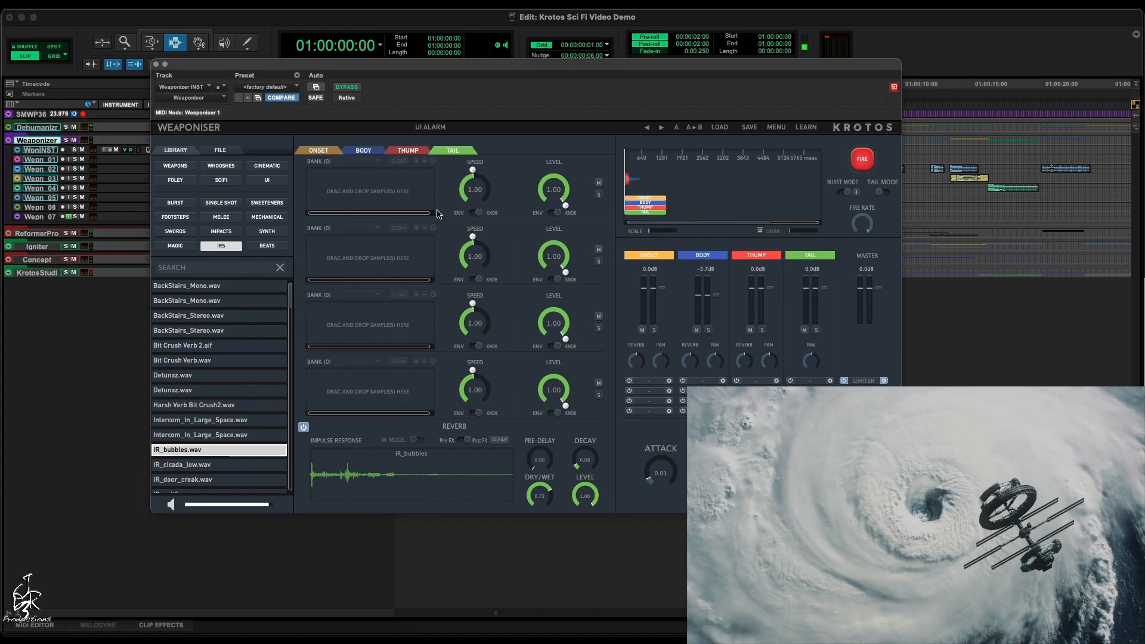
pyautogui.click(326, 151)
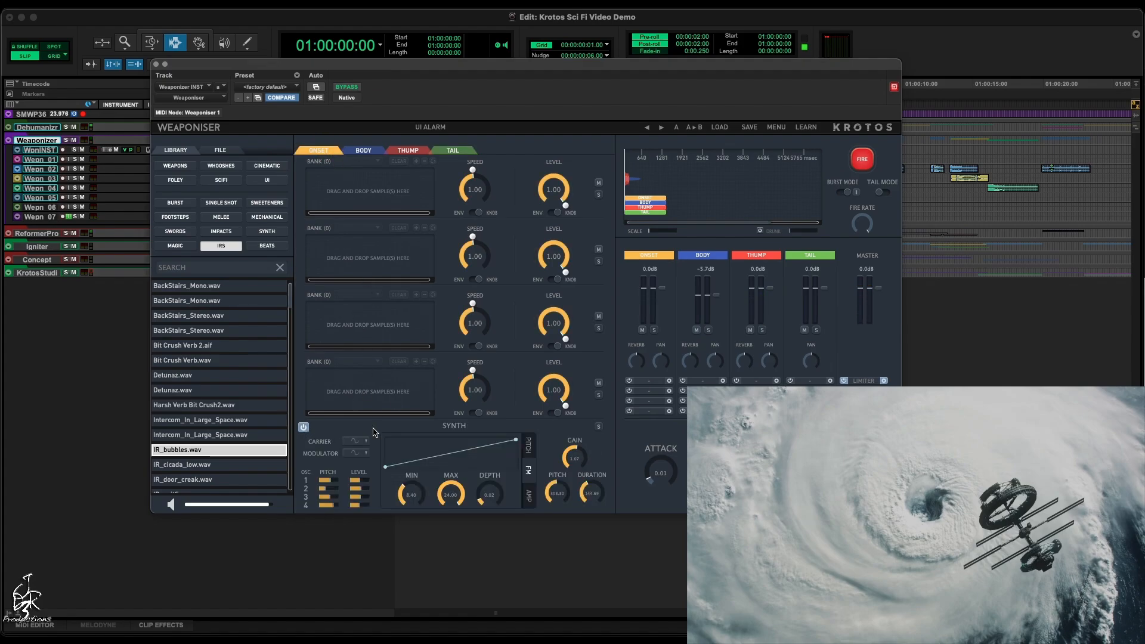
pyautogui.click(405, 152)
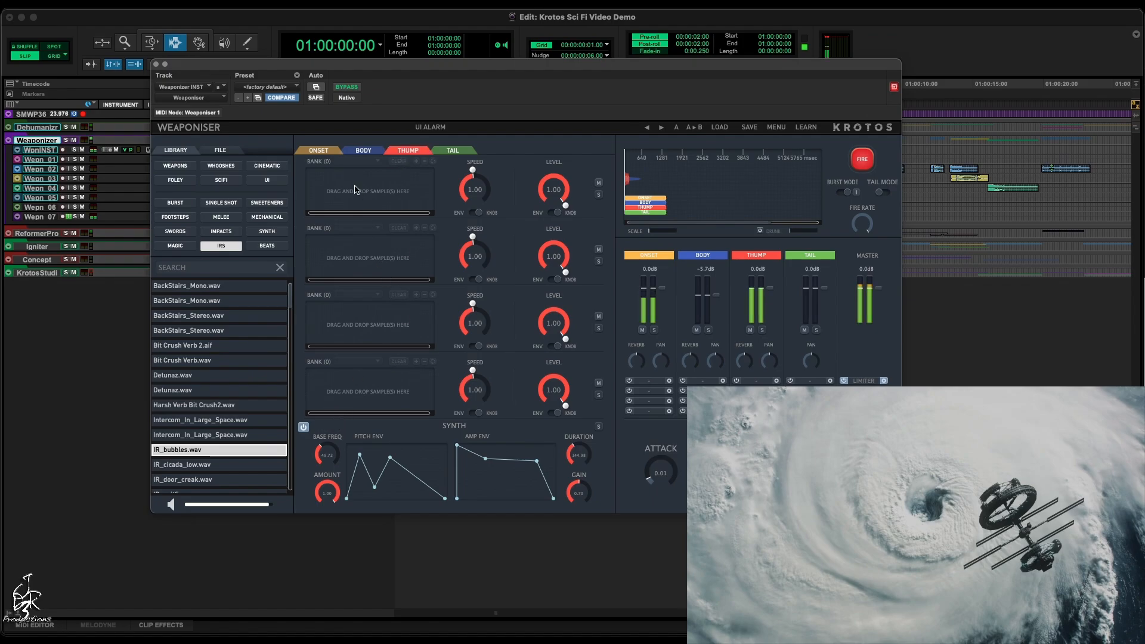
pyautogui.click(157, 65)
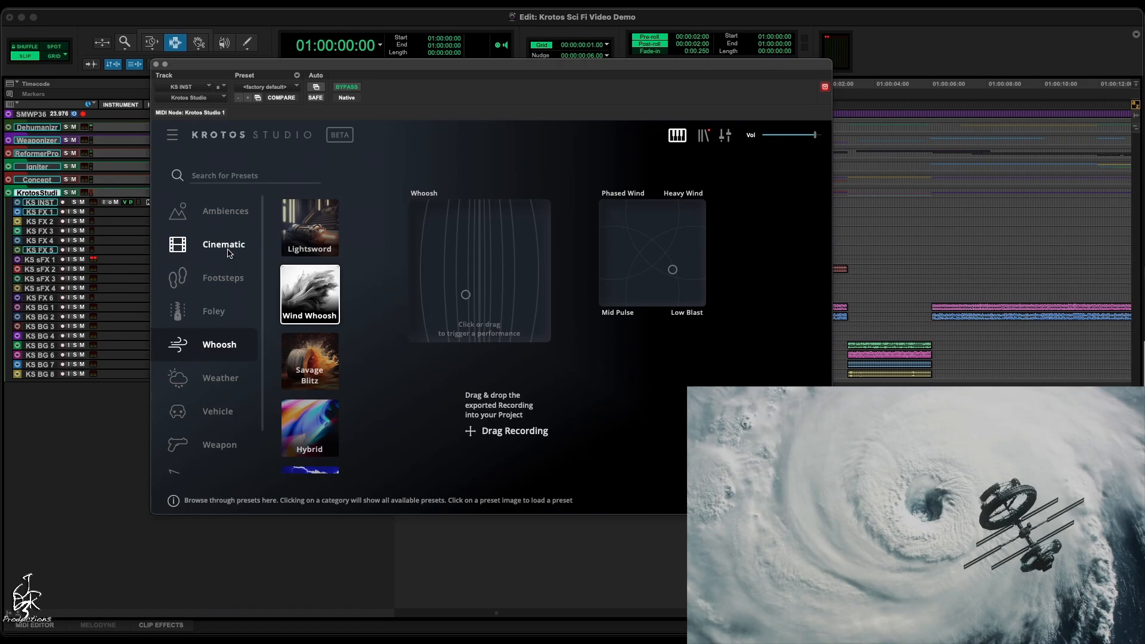
# Load the Dark Entry cinematic preset, trigger it near the Braam corner, and start recording onto KS sFX 2 from 01:00:00:00
pyautogui.click(228, 253)
pyautogui.click(309, 360)
pyautogui.click(445, 295)
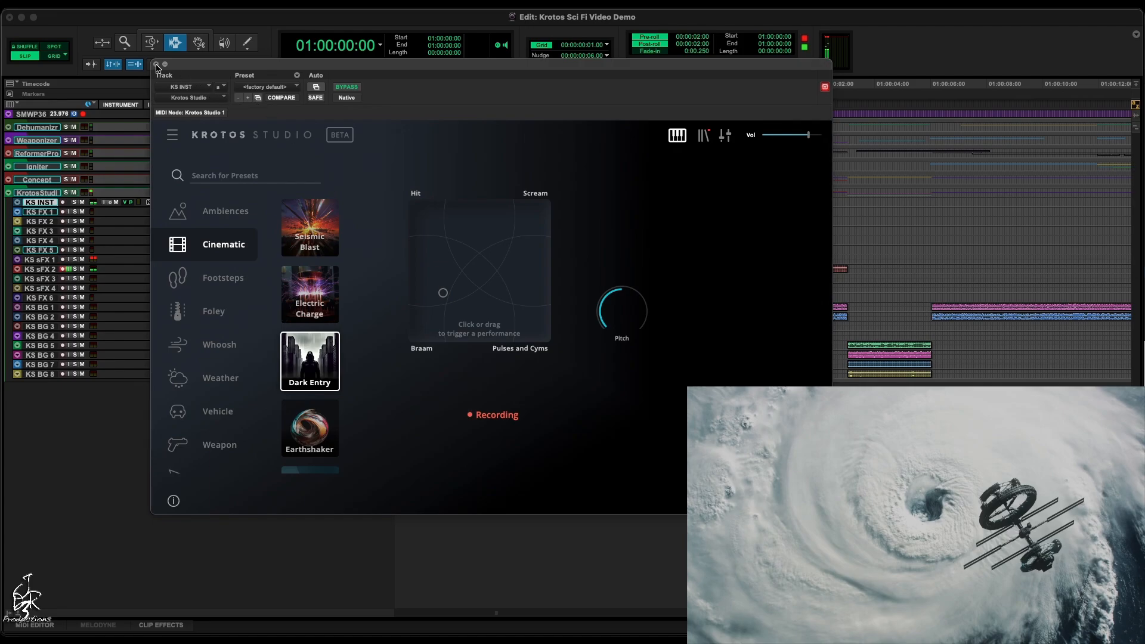
pyautogui.click(157, 64)
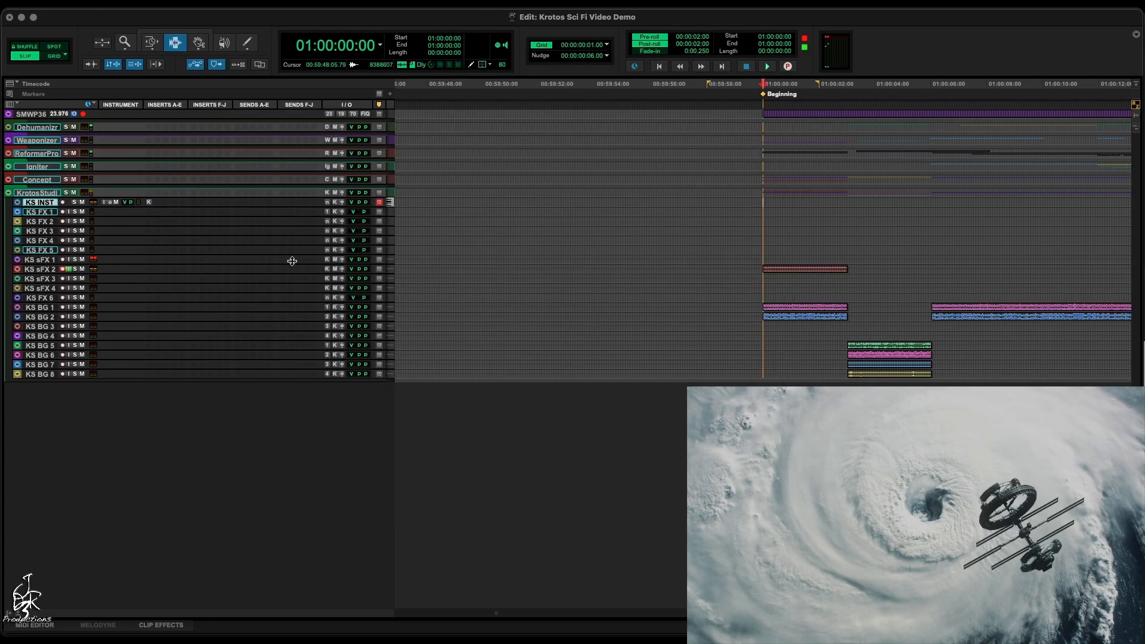
pyautogui.press('super+space')
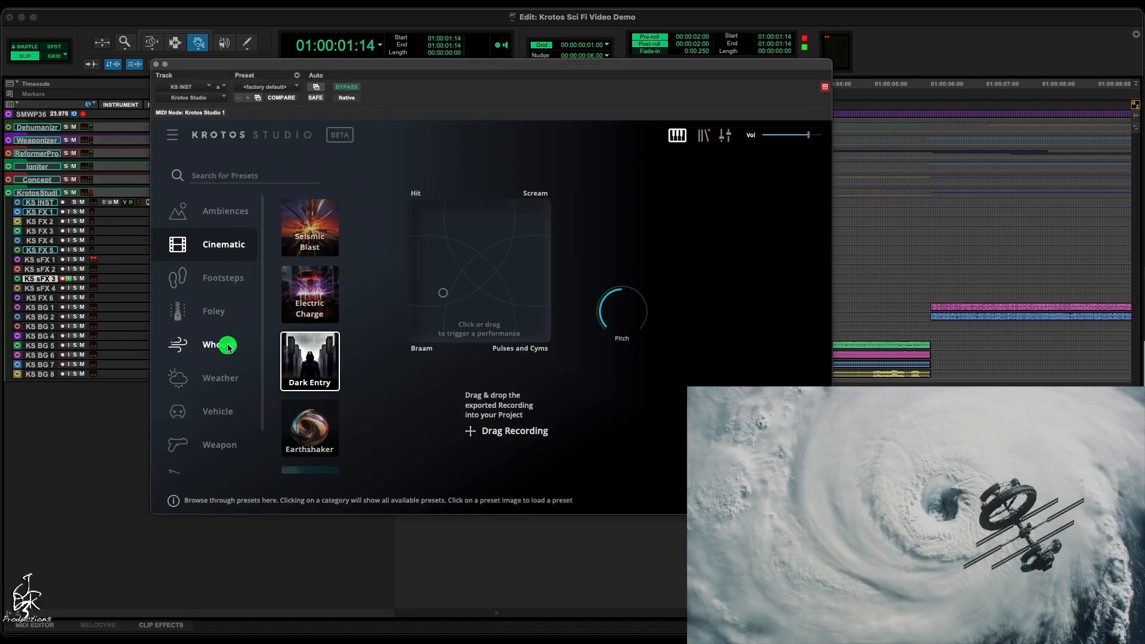
# Load the Designed Air whoosh preset and perform it near the Tonal corner, recording from 01:00:01:14
pyautogui.click(227, 346)
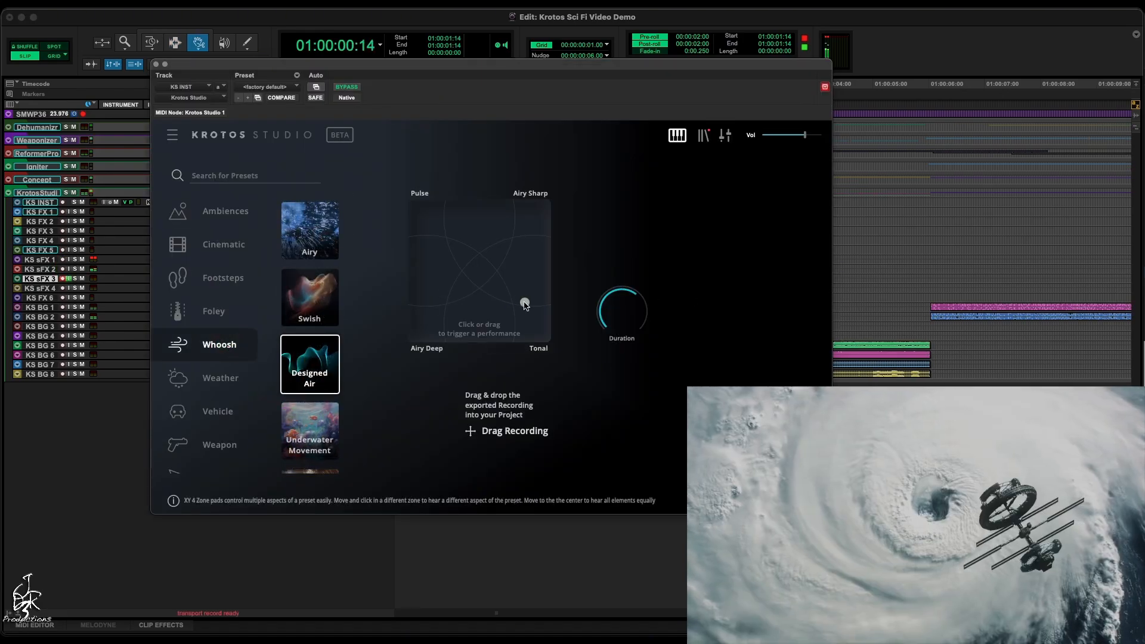
pyautogui.moveTo(524, 299)
pyautogui.mouseDown()
pyautogui.moveTo(524, 248)
pyautogui.moveTo(470, 235)
pyautogui.moveTo(473, 302)
pyautogui.moveTo(501, 319)
pyautogui.mouseUp()
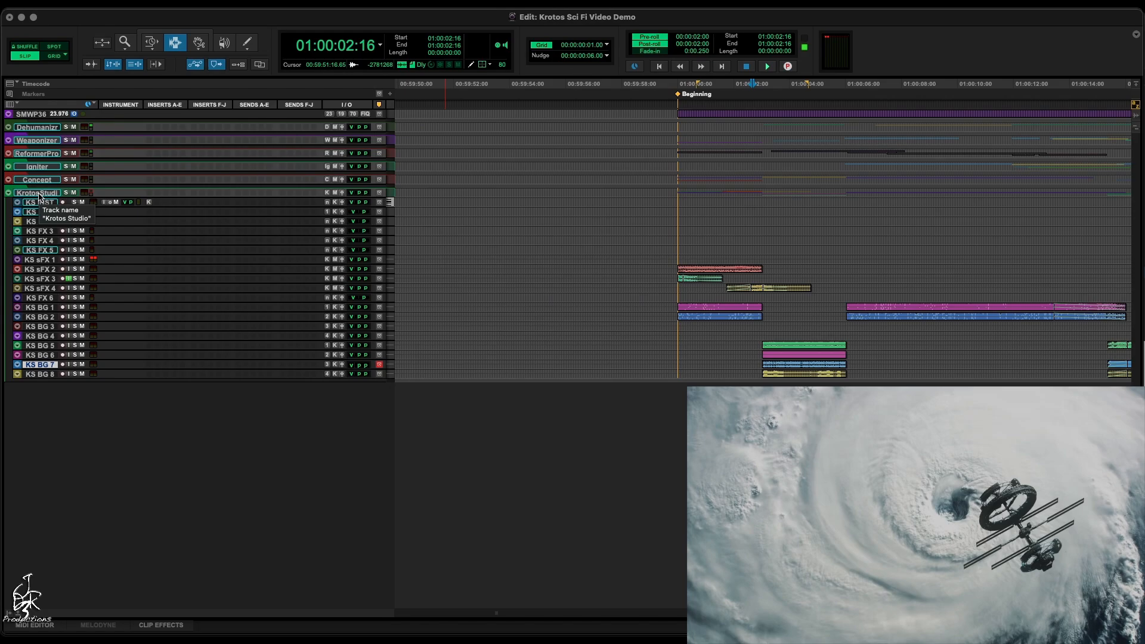
# Switch from the Krotos Studio tracks to the ReformerPro tracks and record a Robotic Leopard performance onto RP 06 from 01:00:02:16
pyautogui.click(39, 195)
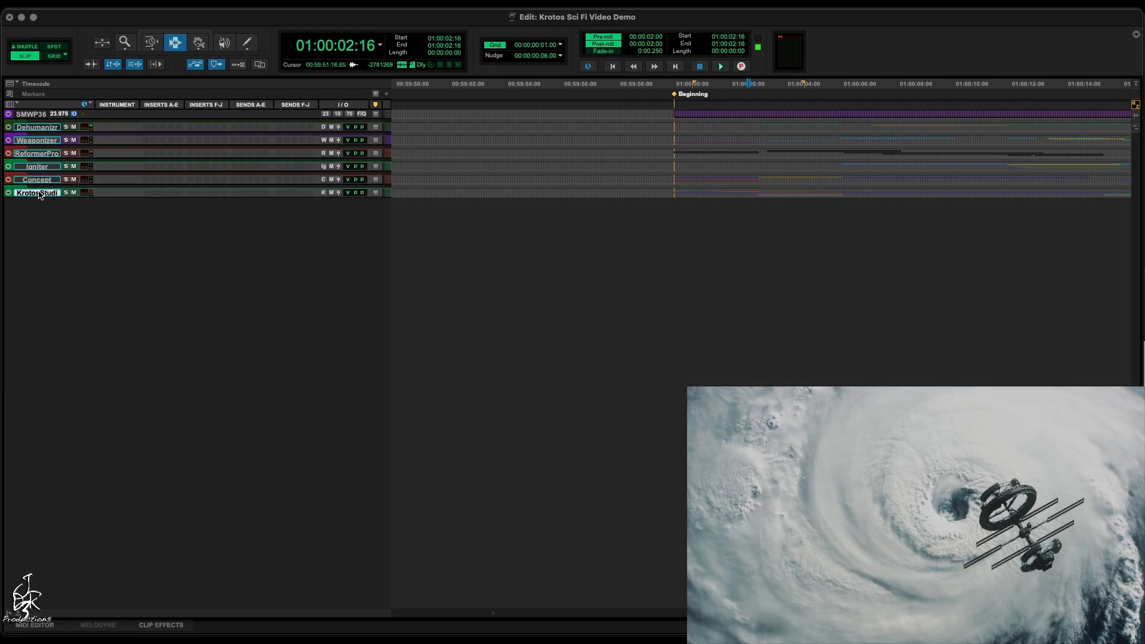
pyautogui.click(40, 156)
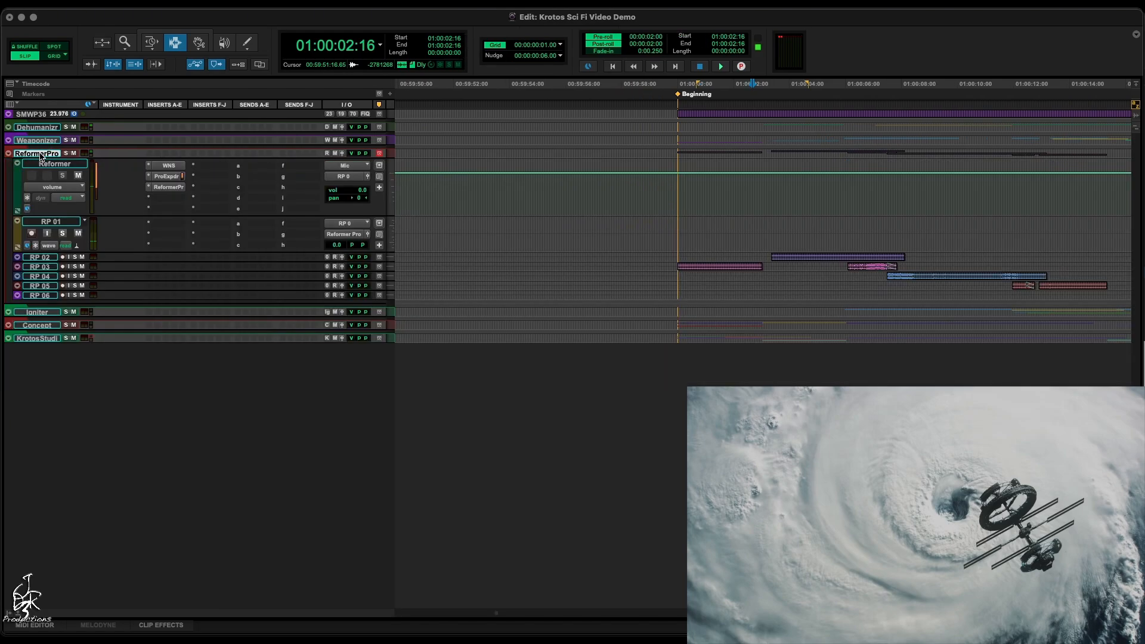
pyautogui.click(177, 188)
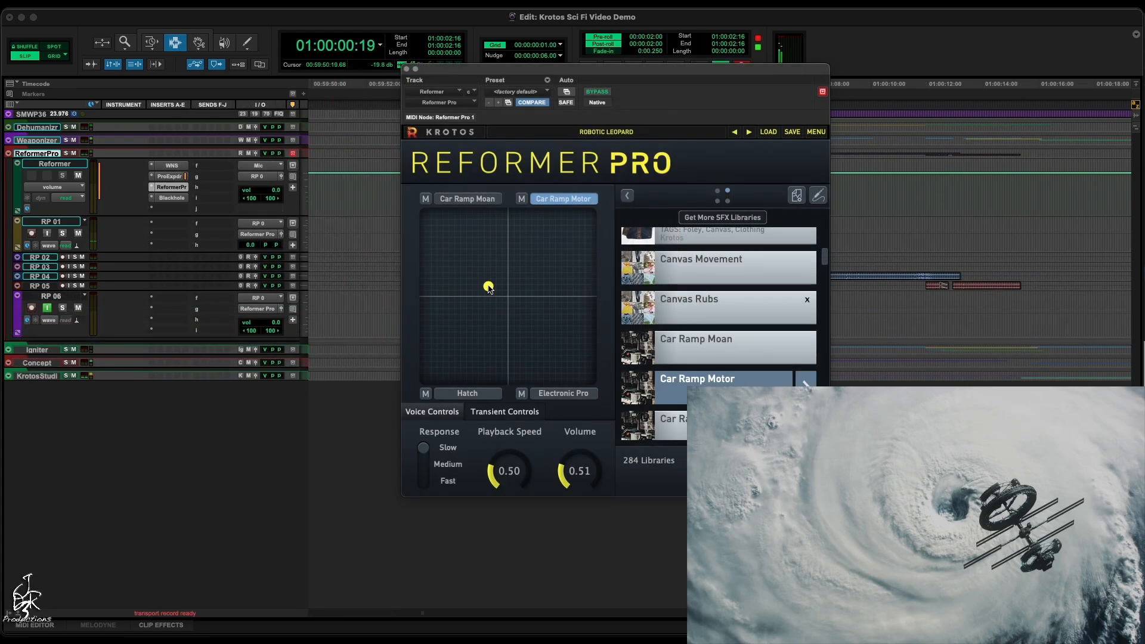
pyautogui.moveTo(489, 288); pyautogui.dragTo(495, 288)
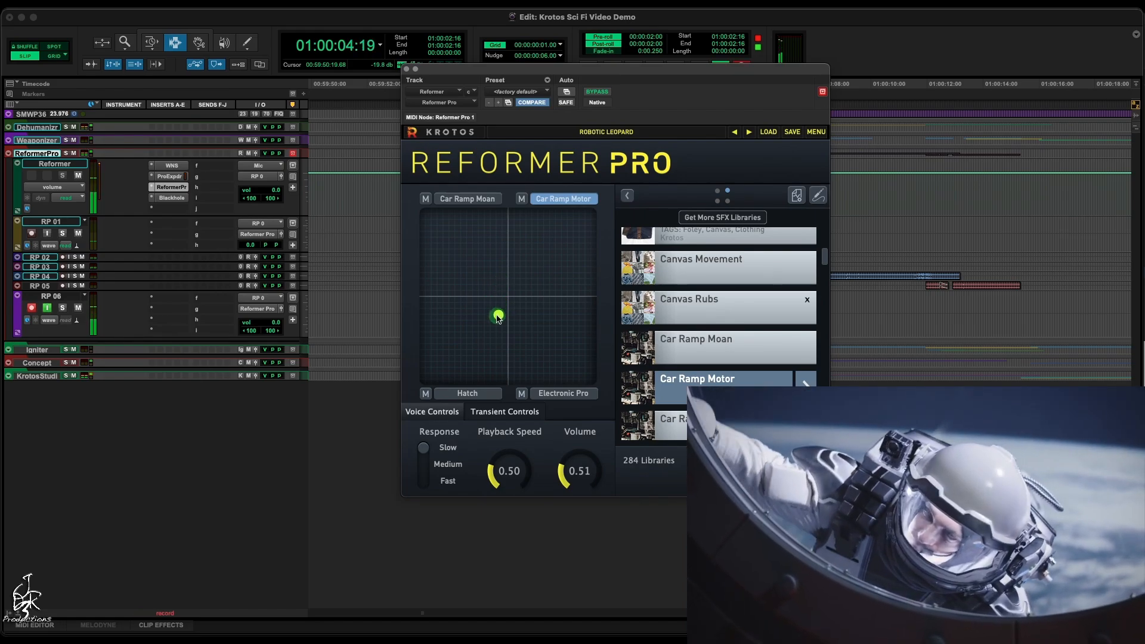
pyautogui.moveTo(499, 301); pyautogui.dragTo(503, 296)
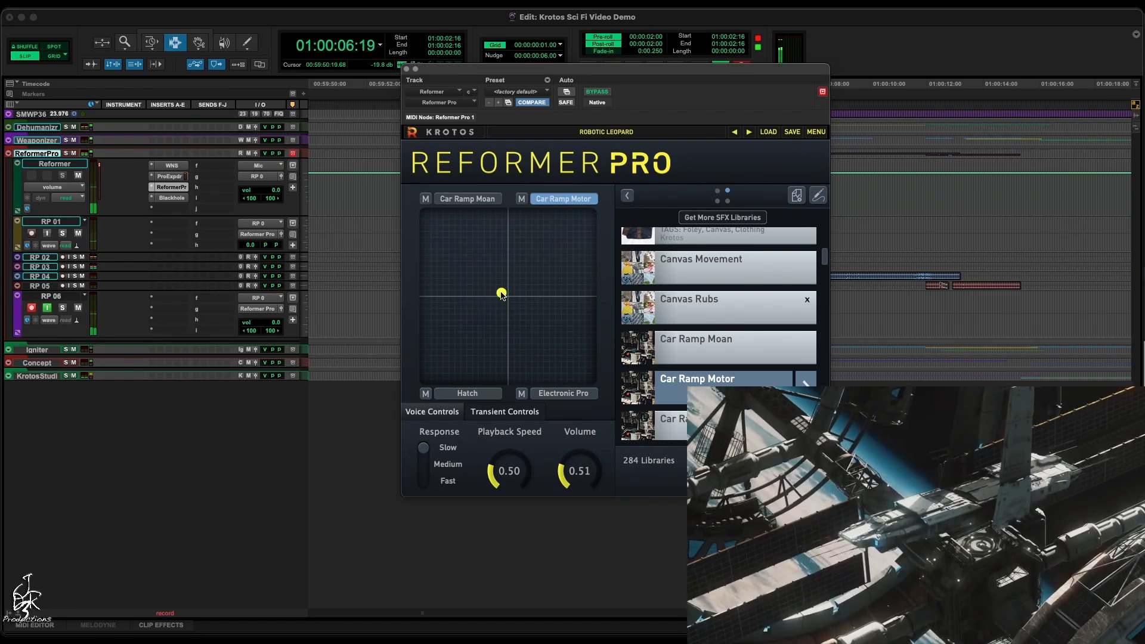
pyautogui.press('space')
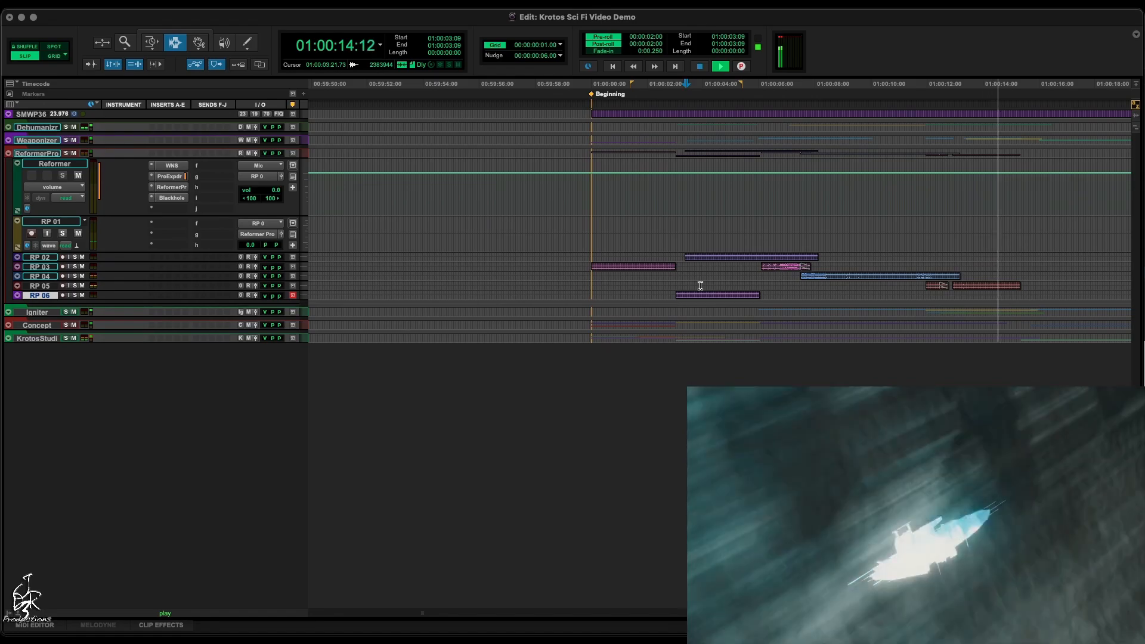
pyautogui.press('space')
# Select 01:00:06:02 to 01:00:08:15 on RP 05 and record a Reformer Pro performance with the Car Ramp Motor Designed library
pyautogui.press('r')
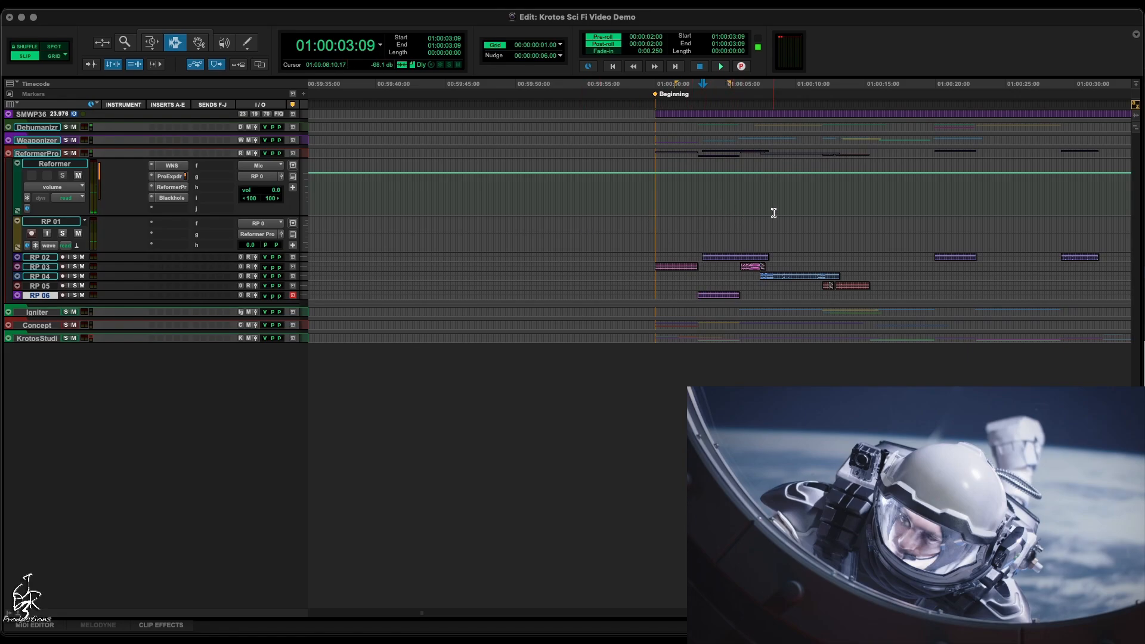
pyautogui.moveTo(777, 215); pyautogui.dragTo(765, 213)
pyautogui.press('space')
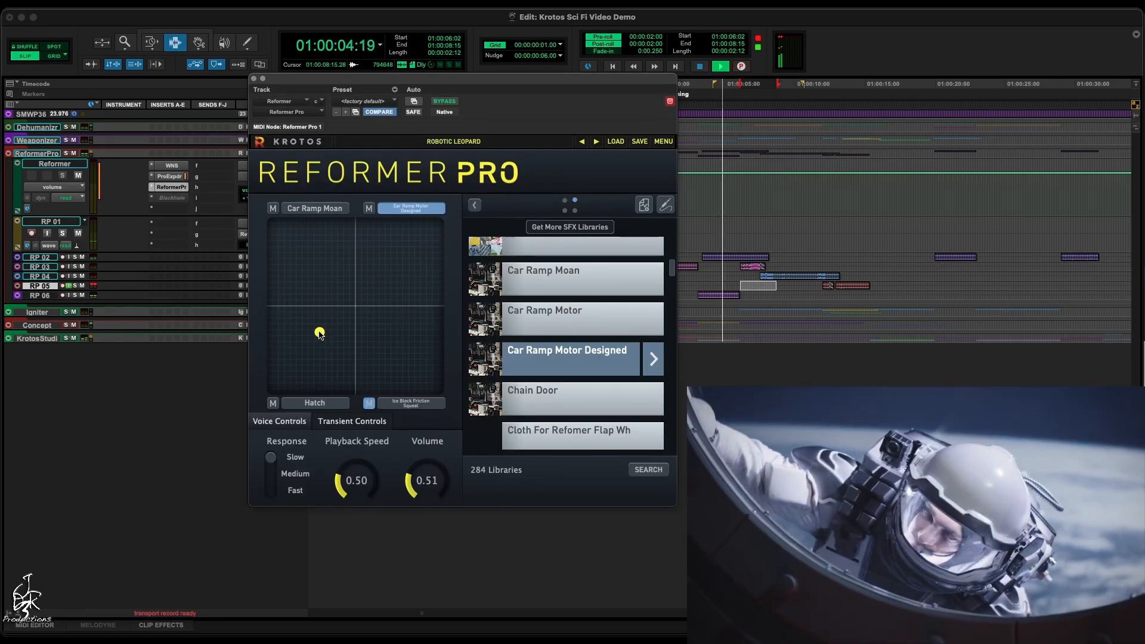
pyautogui.moveTo(320, 334)
pyautogui.mouseDown()
pyautogui.moveTo(336, 277)
pyautogui.moveTo(328, 311)
pyautogui.mouseUp()
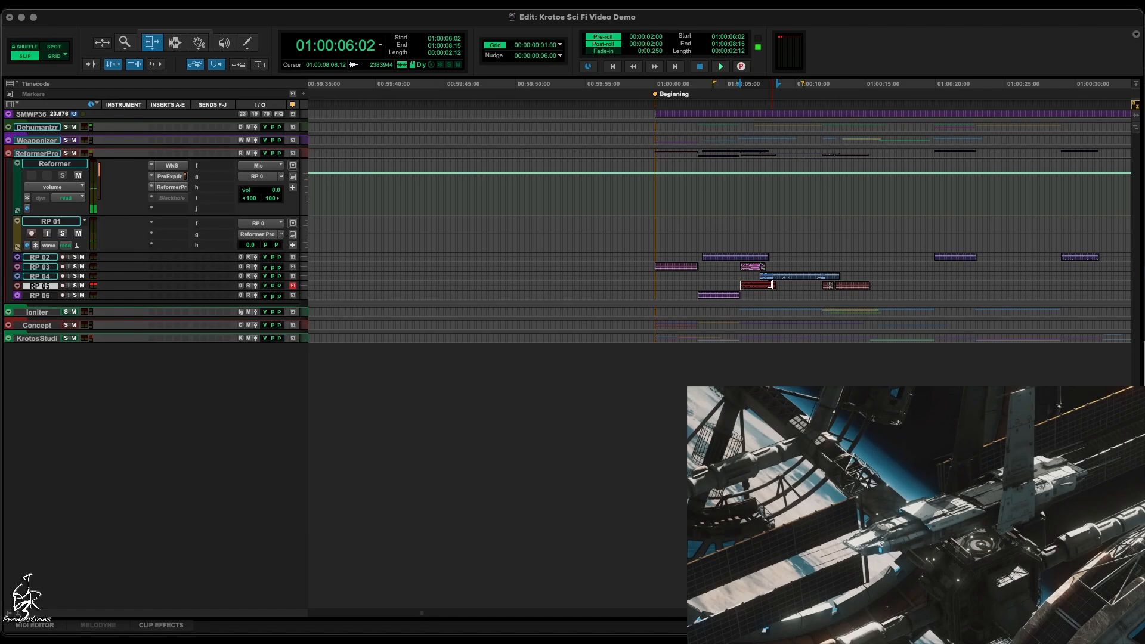
# Shorten the end of the new clip on RP 05 and play the sequence back from just before it
pyautogui.moveTo(798, 287); pyautogui.dragTo(786, 286)
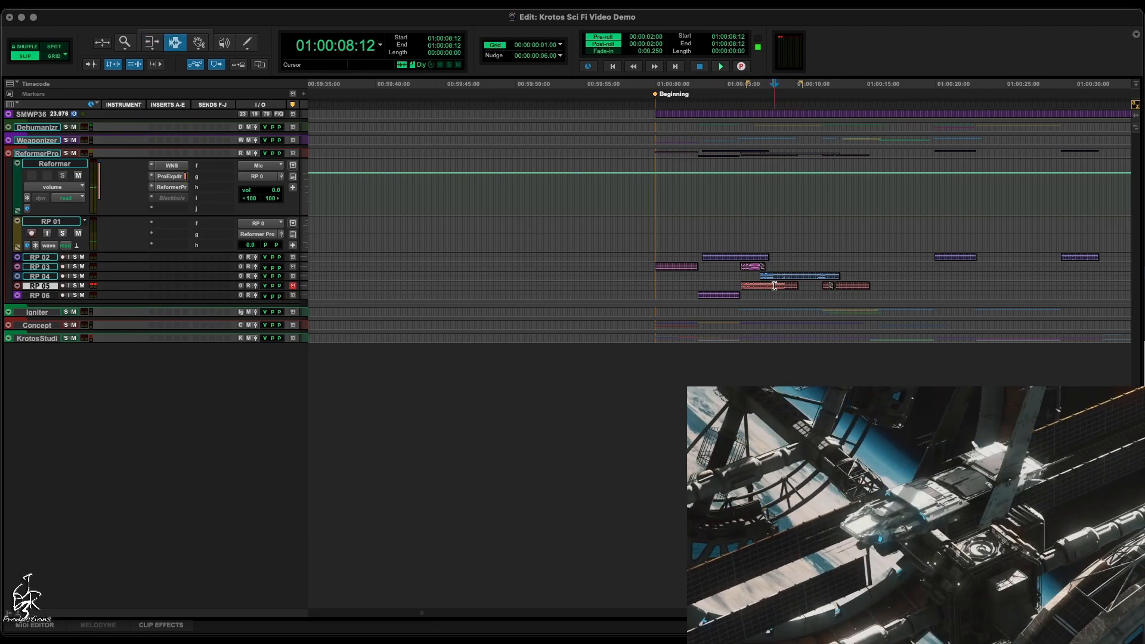
pyautogui.press('F7')
pyautogui.click(730, 286)
pyautogui.press('space')
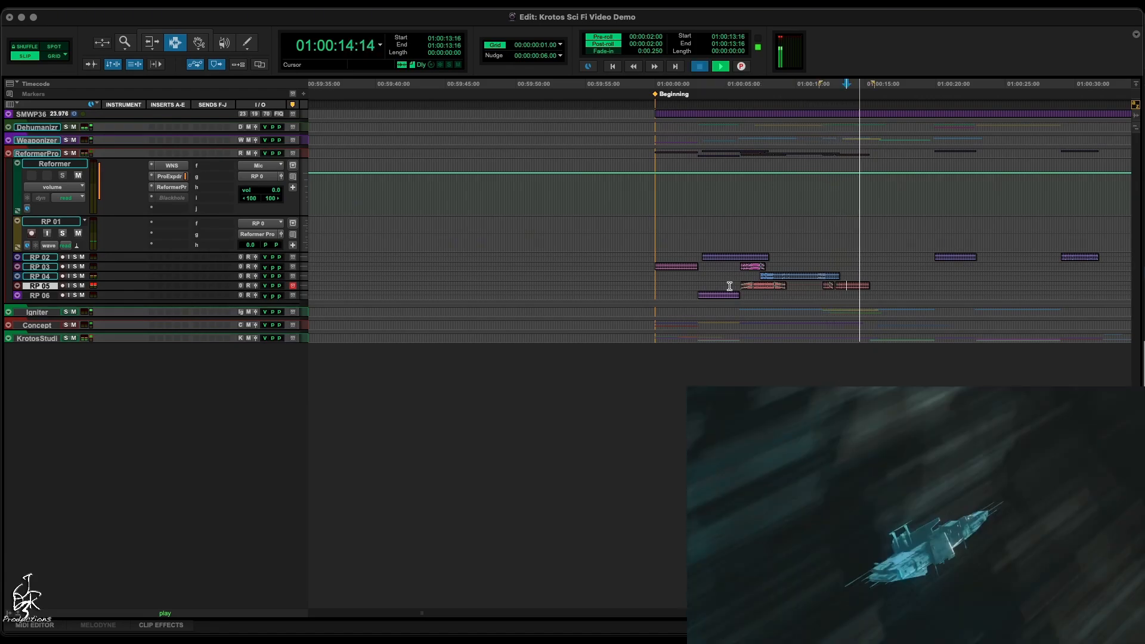
# Expand the Weaponizer tracks, check the Charged Steampunk Blast preset, and record it onto Wepn_07 from 01:00:13:09
pyautogui.moveTo(802, 238); pyautogui.dragTo(843, 248)
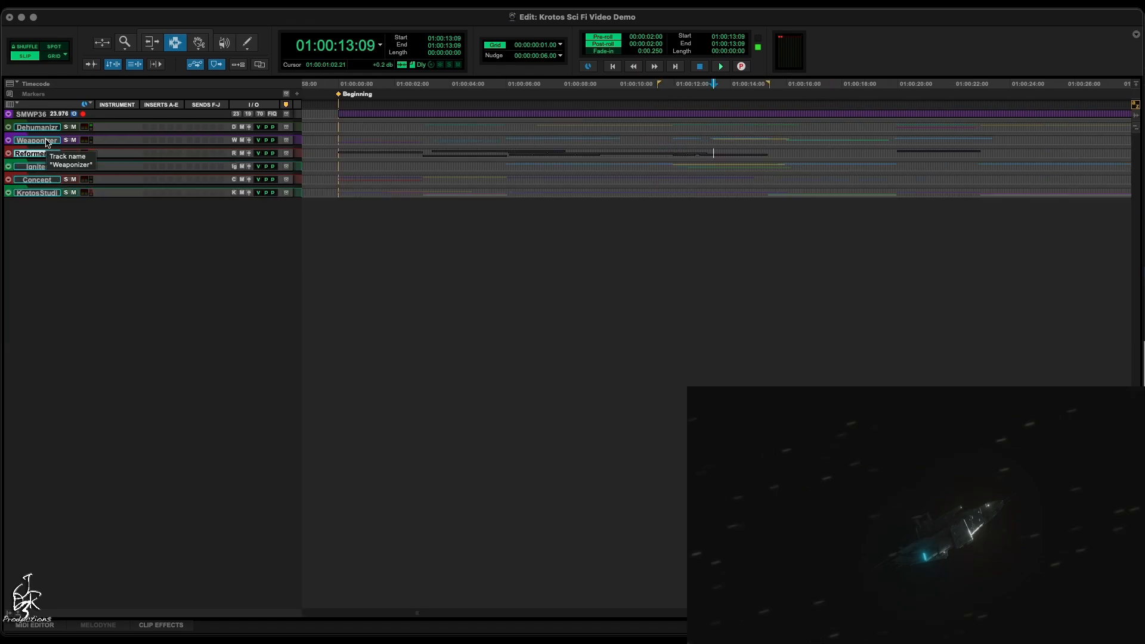
pyautogui.click(47, 142)
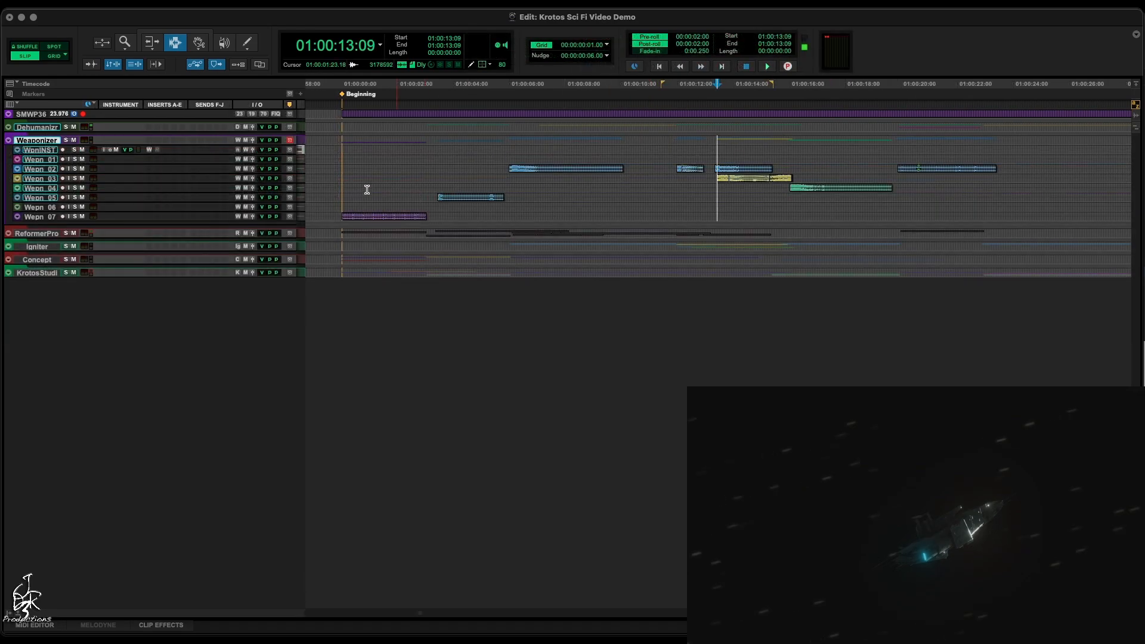
pyautogui.click(149, 150)
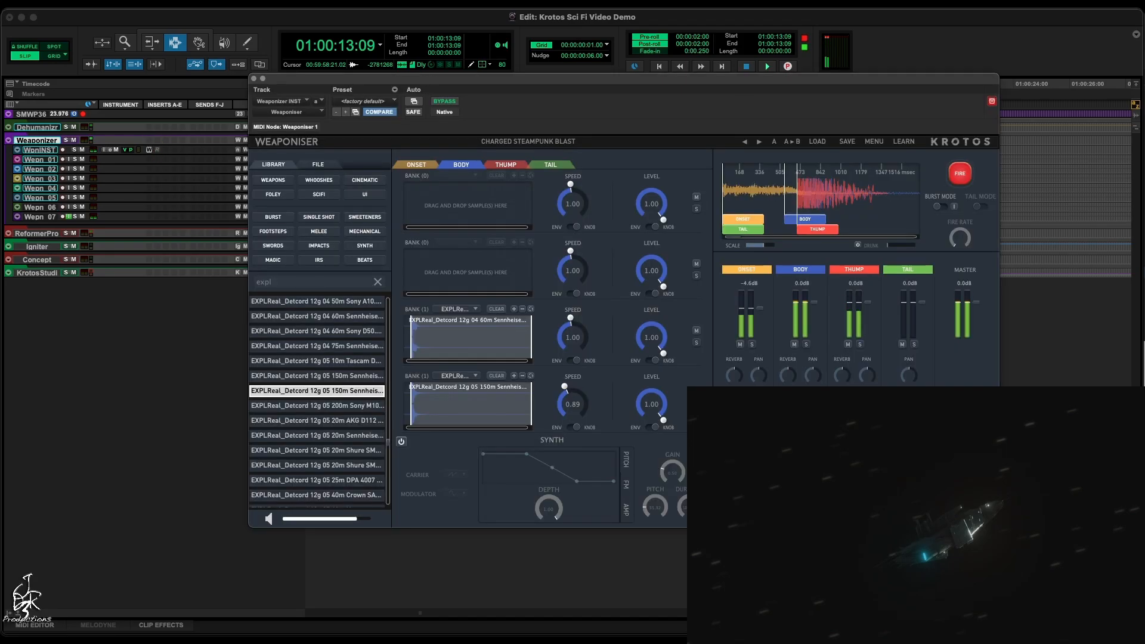
pyautogui.click(254, 79)
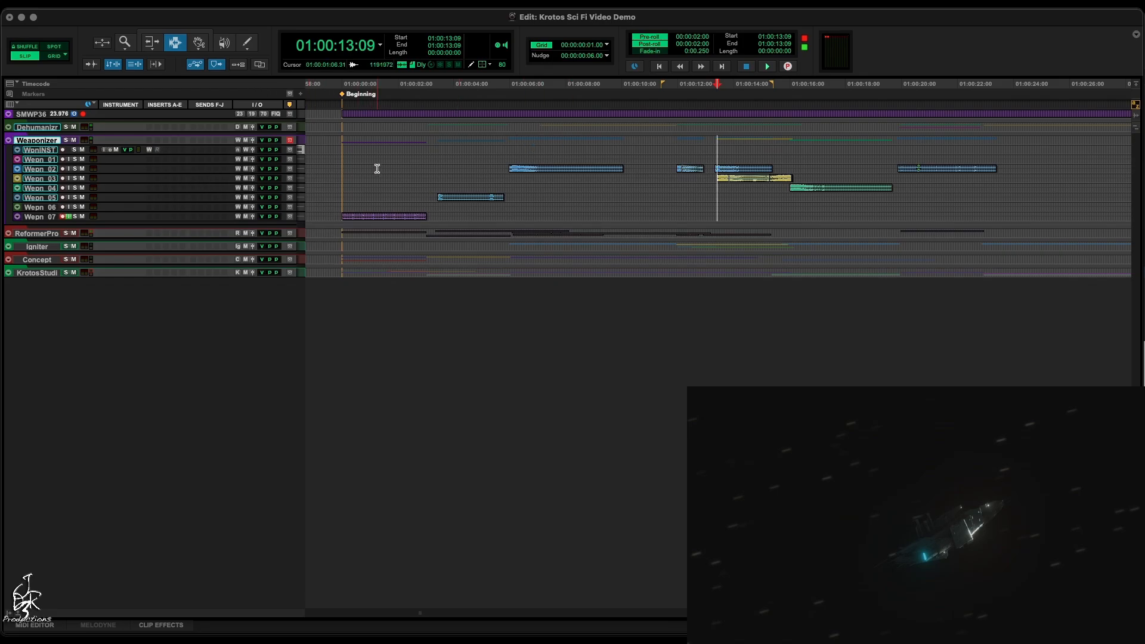
pyautogui.press('super+space')
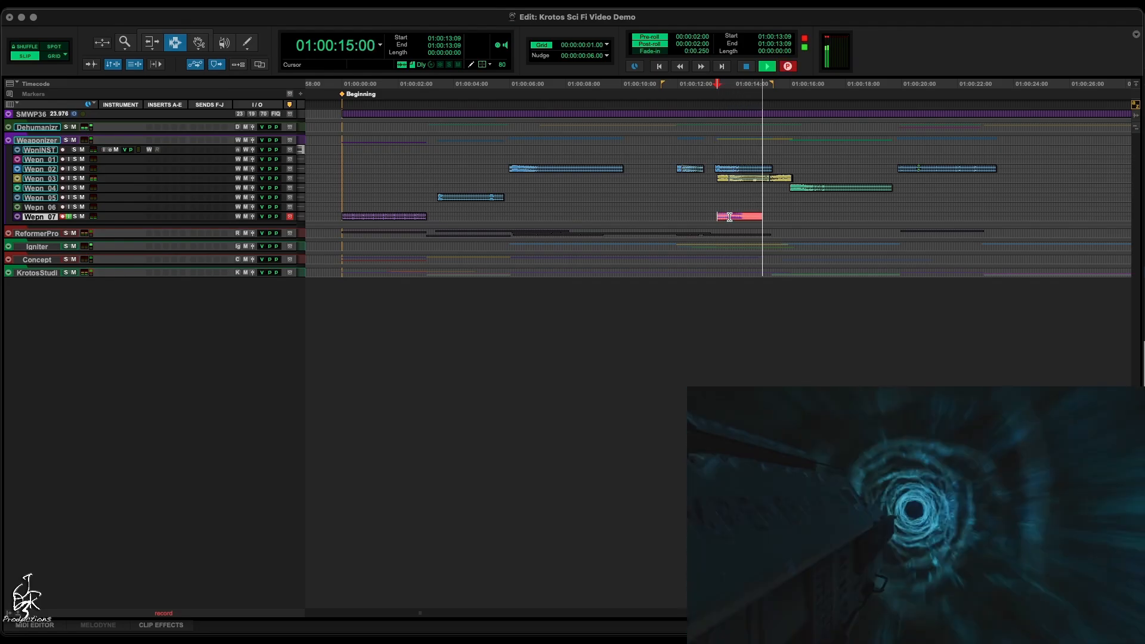
pyautogui.press('space')
# Fade in the Weapon_07 clip from its start up to the blast transient at 01:00:13:19
pyautogui.press('e')
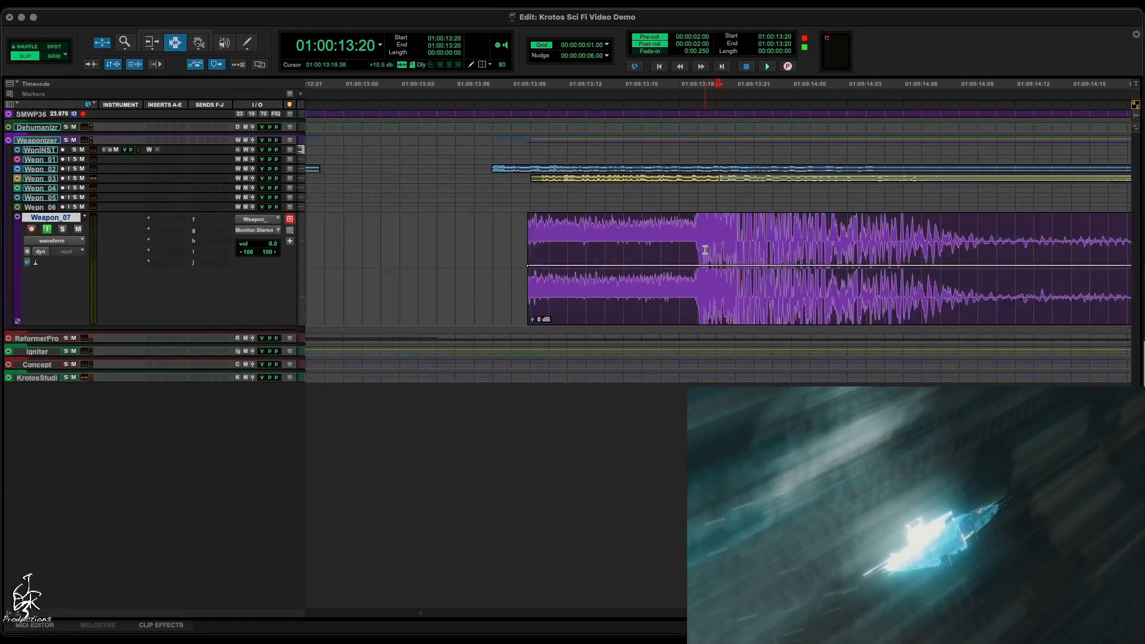
pyautogui.click(698, 246)
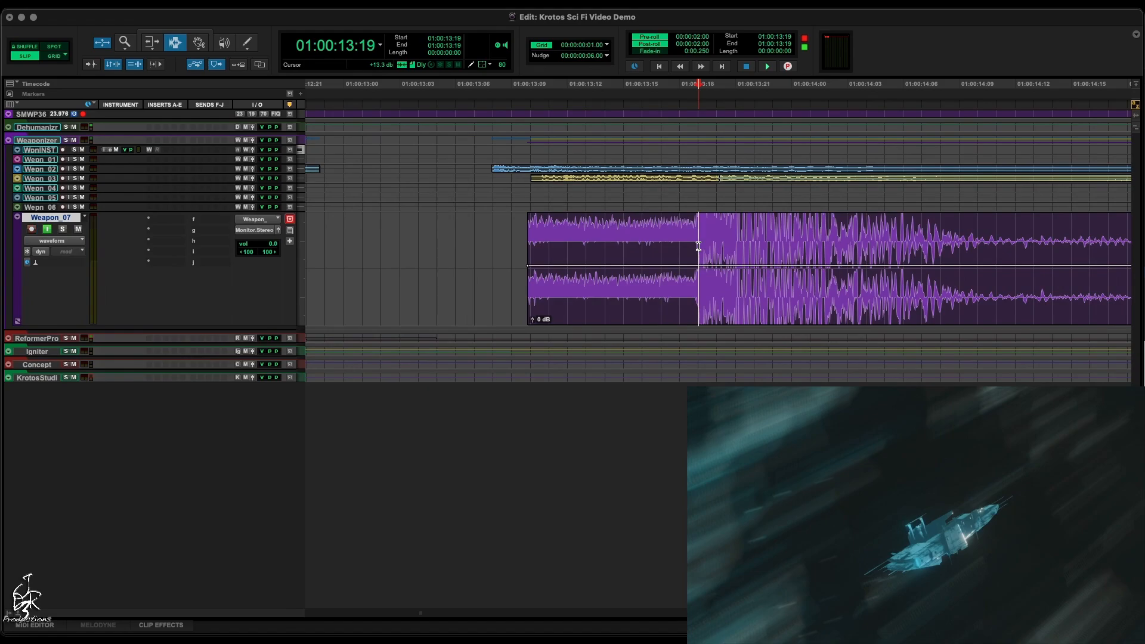
pyautogui.press('d')
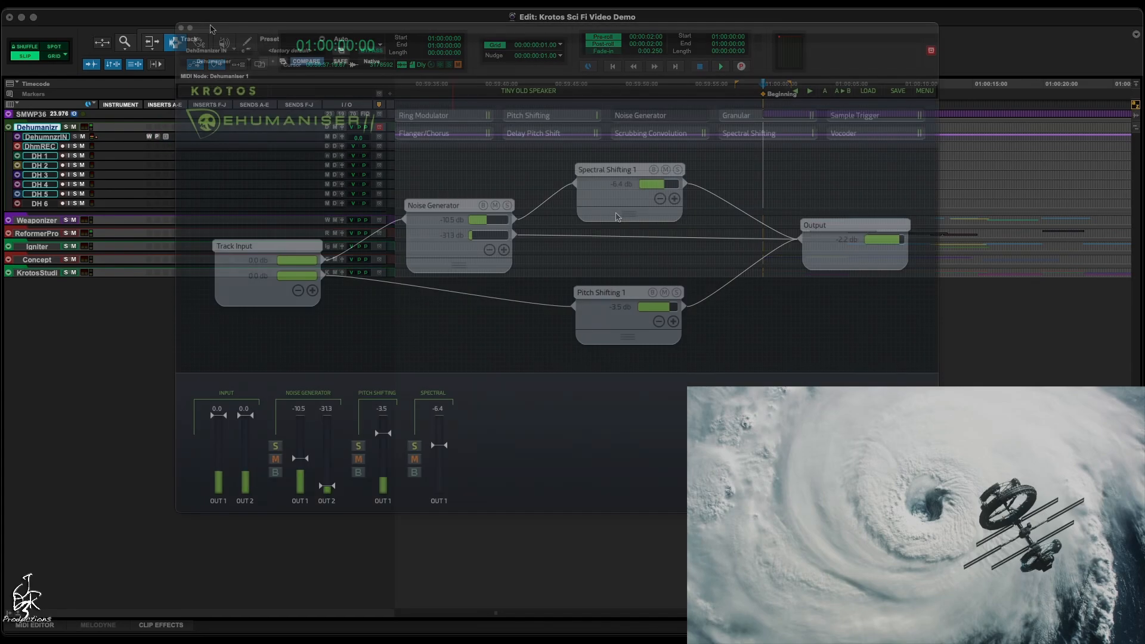
# Check the Tiny Old Speaker patch and the Pro Expander settings, and record a Dehumaniser take onto DhmREC from 01:00:02:23
pyautogui.moveTo(175, 28); pyautogui.dragTo(188, 30)
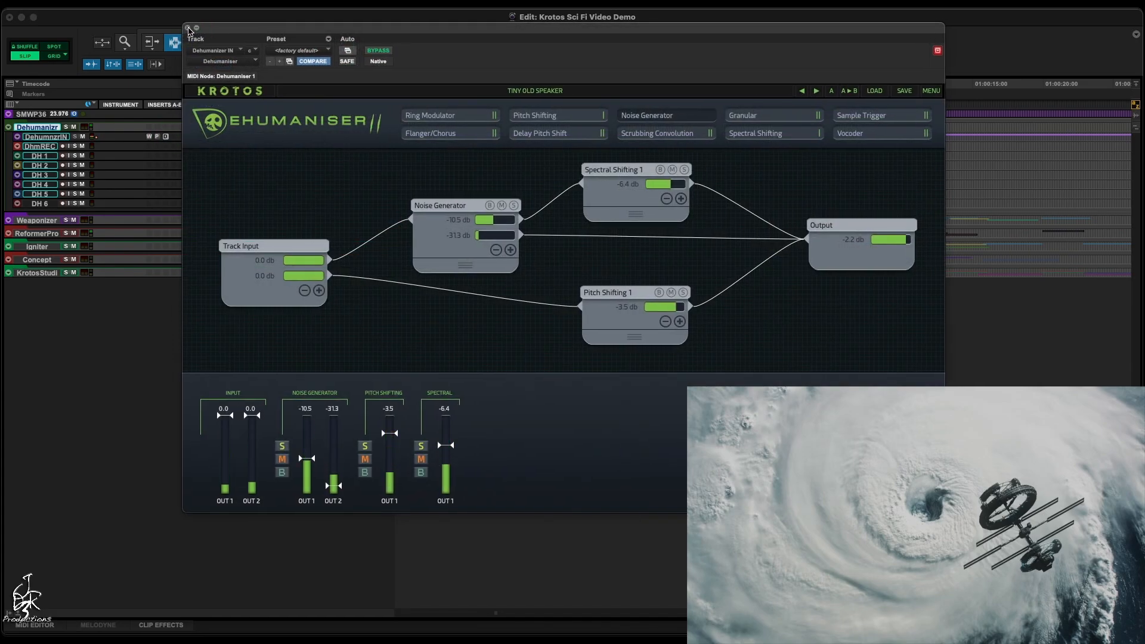
pyautogui.click(189, 28)
pyautogui.click(857, 146)
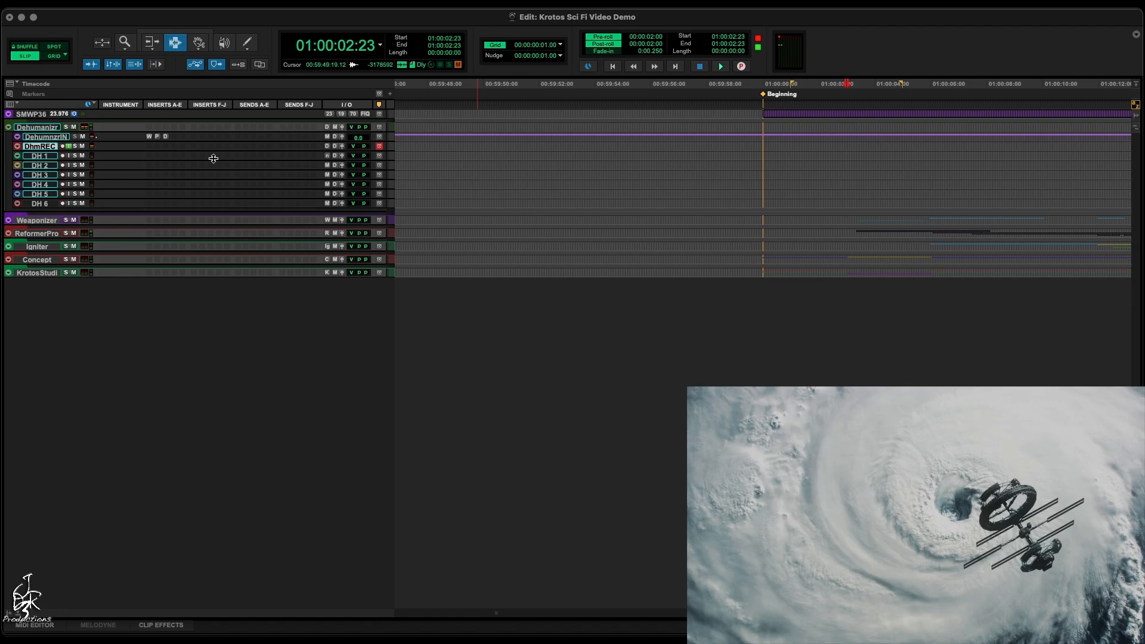
pyautogui.click(157, 137)
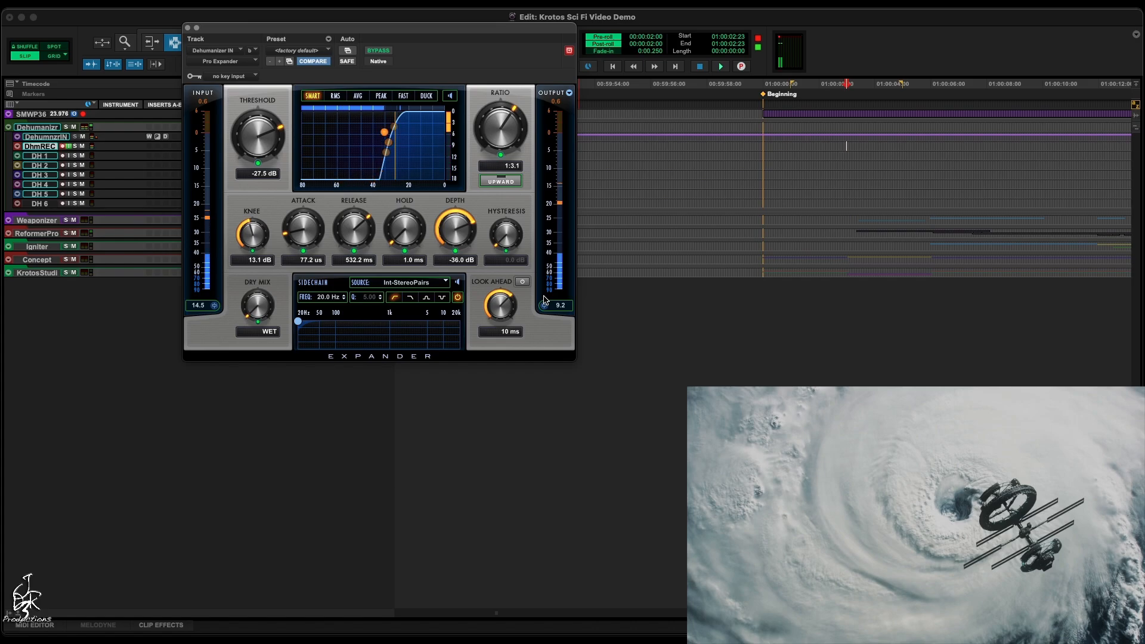
pyautogui.press('super+w')
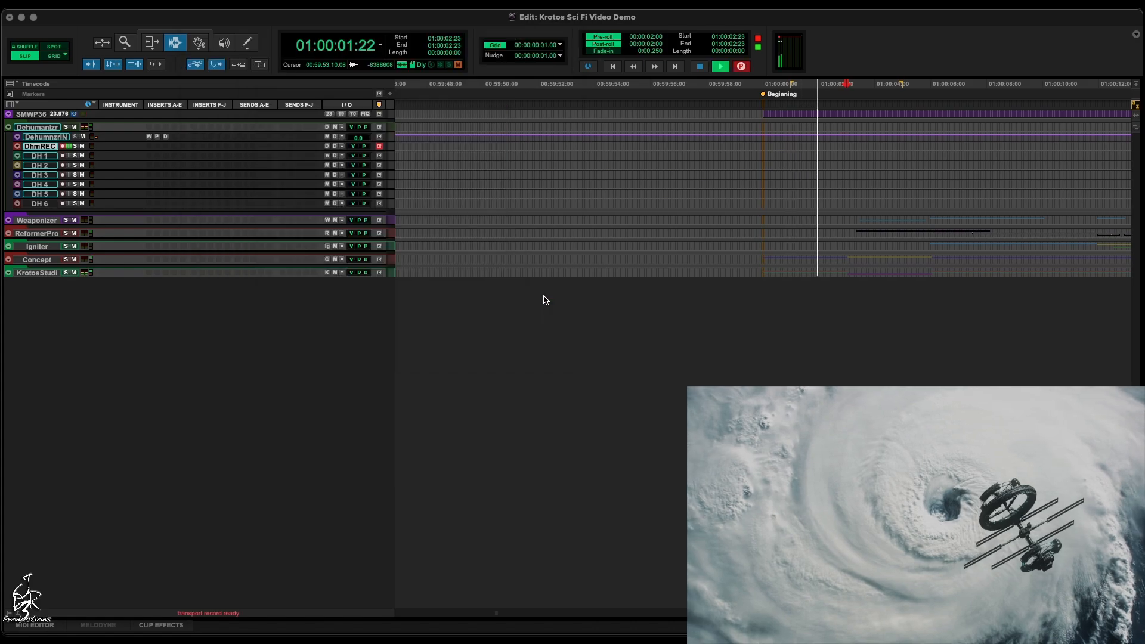
pyautogui.press('super+space')
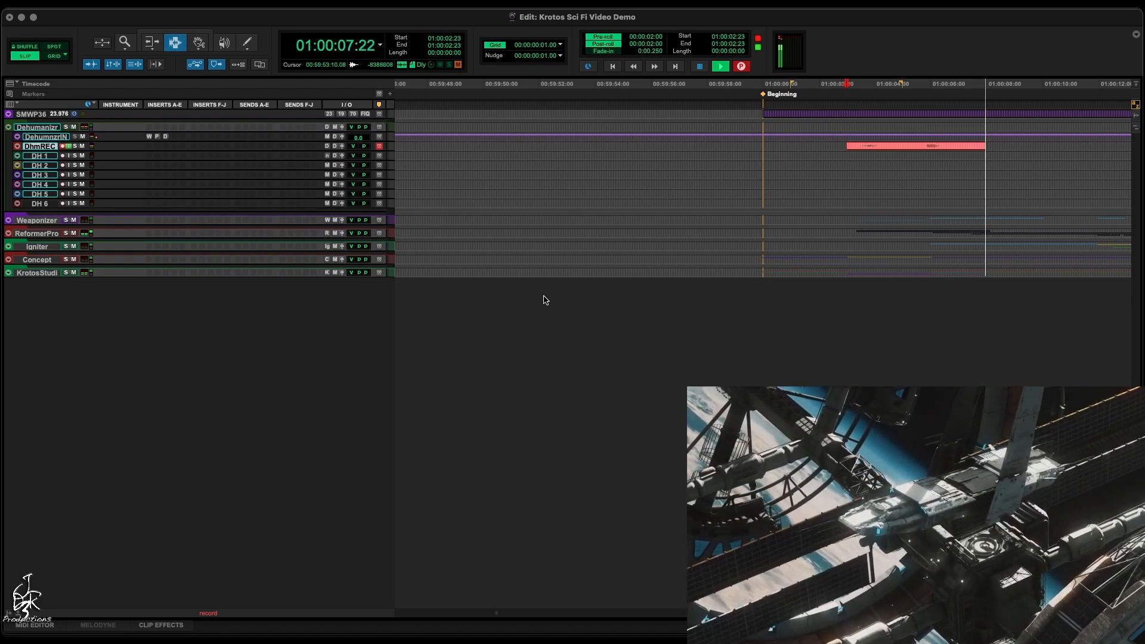
pyautogui.press('space')
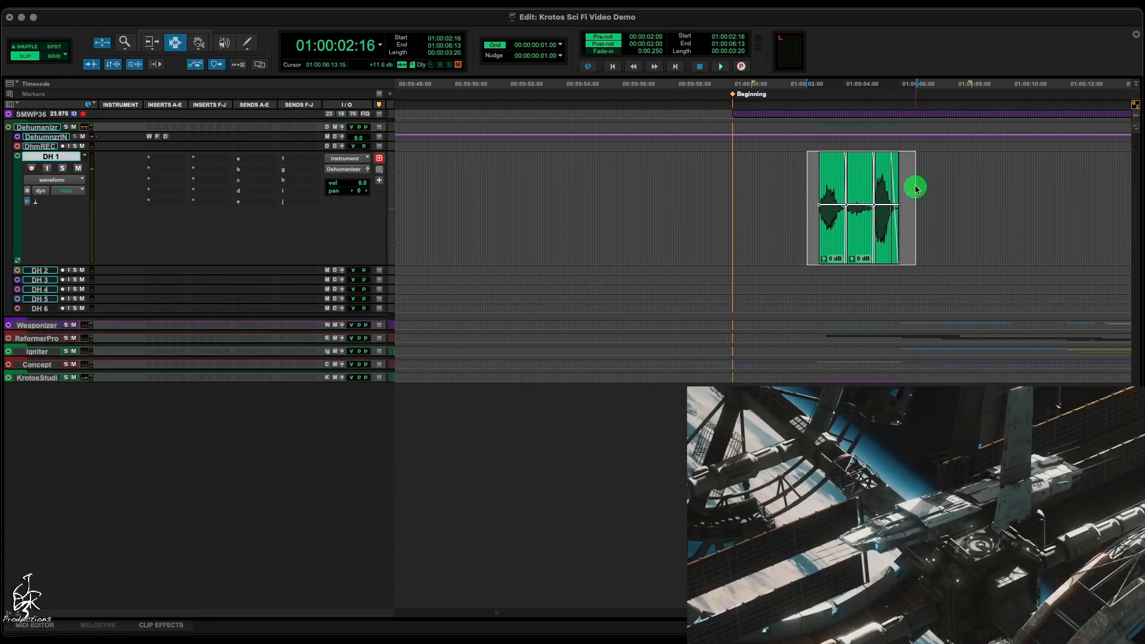
# Lower the gain of the clips on DH 1 to -5.0 dB and return the track to its small height
pyautogui.moveTo(878, 209); pyautogui.dragTo(931, 197)
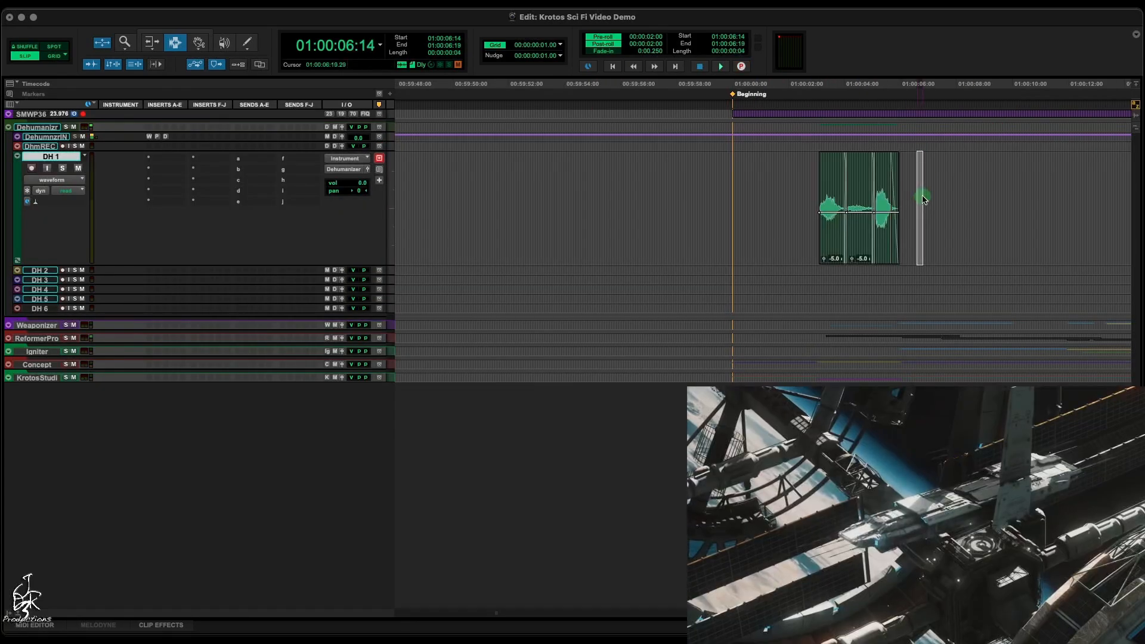
pyautogui.click(930, 197)
pyautogui.press('e')
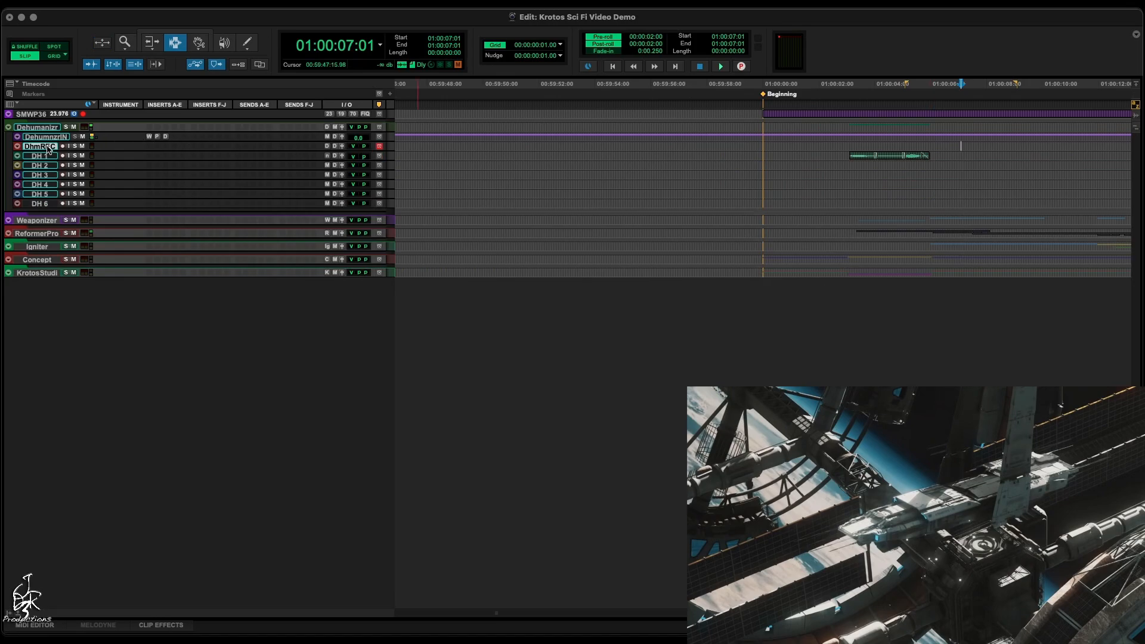
# Review the Pitch Shifting, Delay Pitching and Noise Generator modules of the Fresh Patch in Dehumaniser II
pyautogui.click(167, 138)
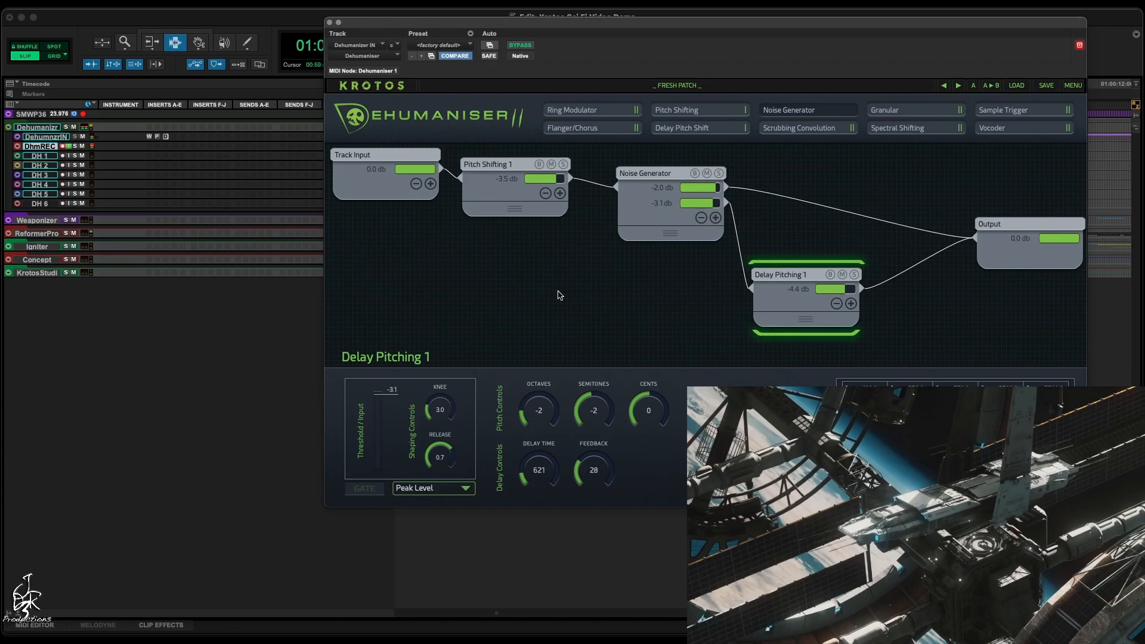
pyautogui.click(517, 171)
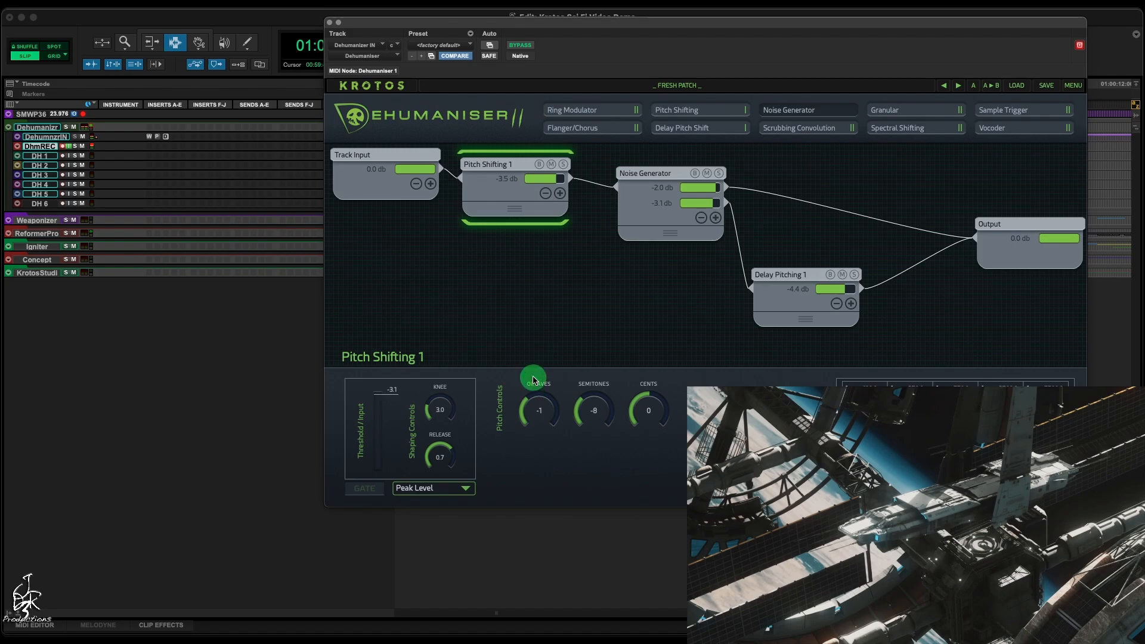
pyautogui.click(775, 298)
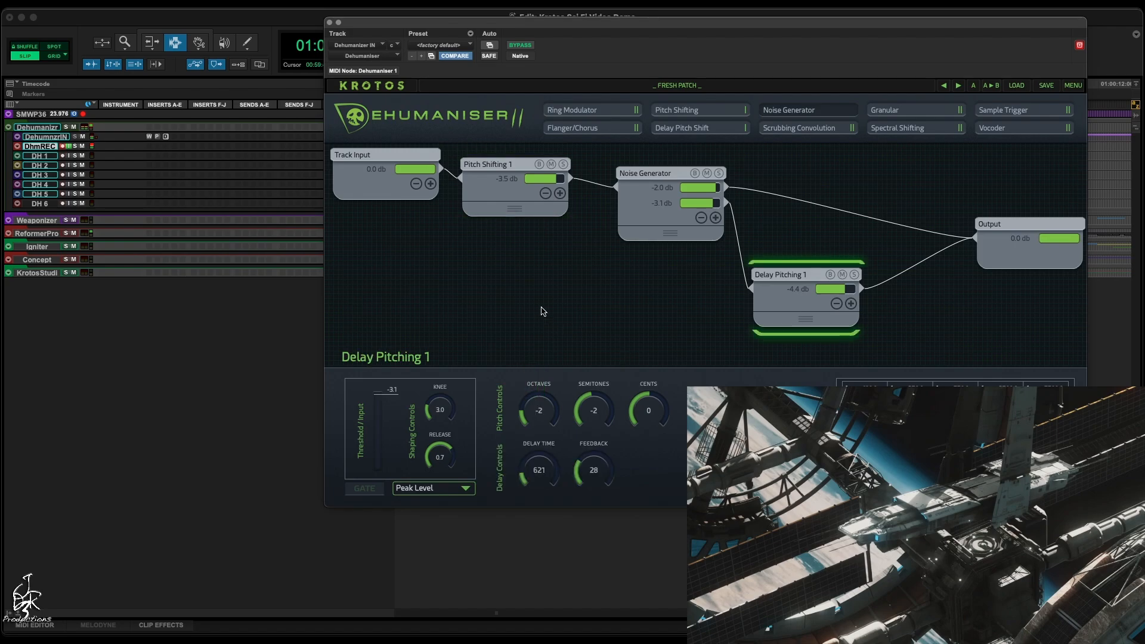
pyautogui.click(650, 221)
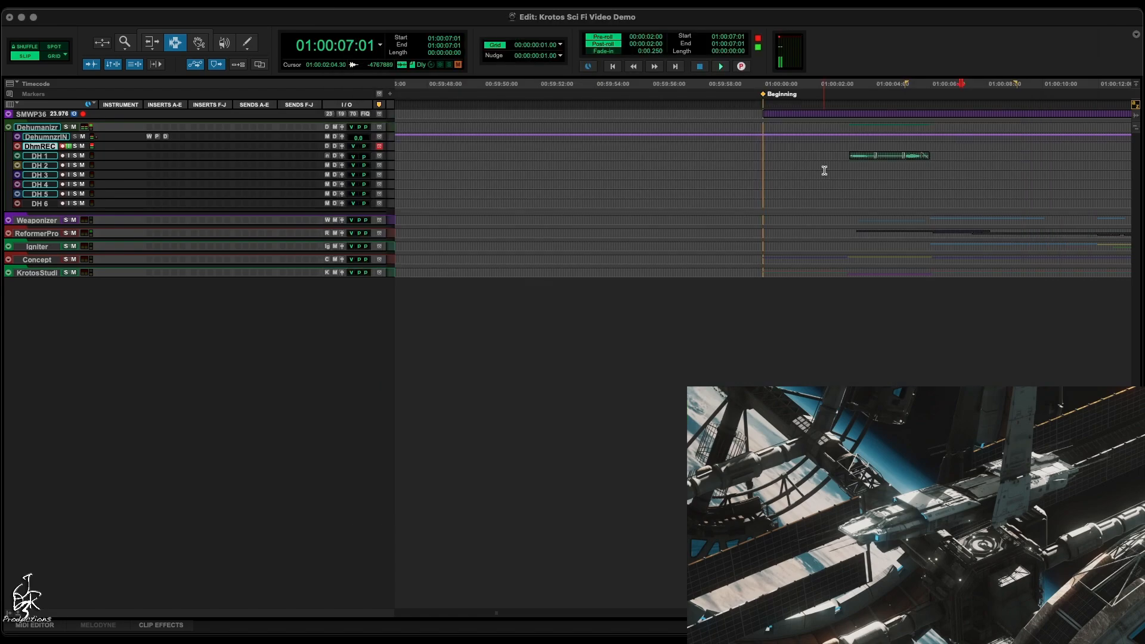
# Record a Dehumaniser take onto DhmREC from 01:00:07:01 and move the new clip to DH 2
pyautogui.press('super+space')
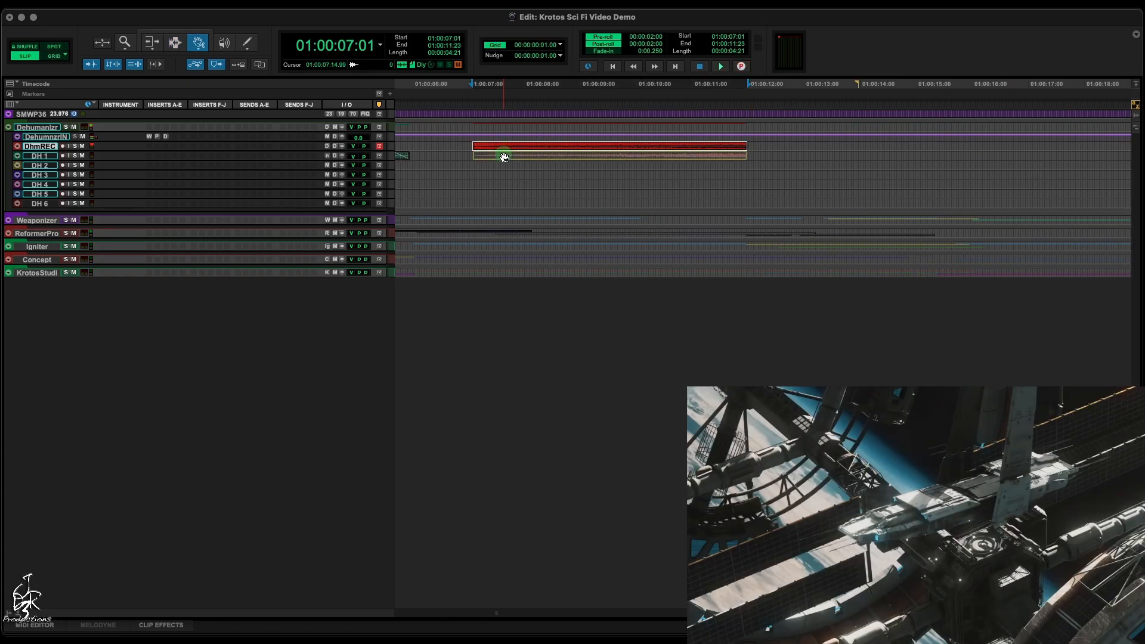
pyautogui.moveTo(502, 148); pyautogui.dragTo(660, 171)
pyautogui.click(708, 164)
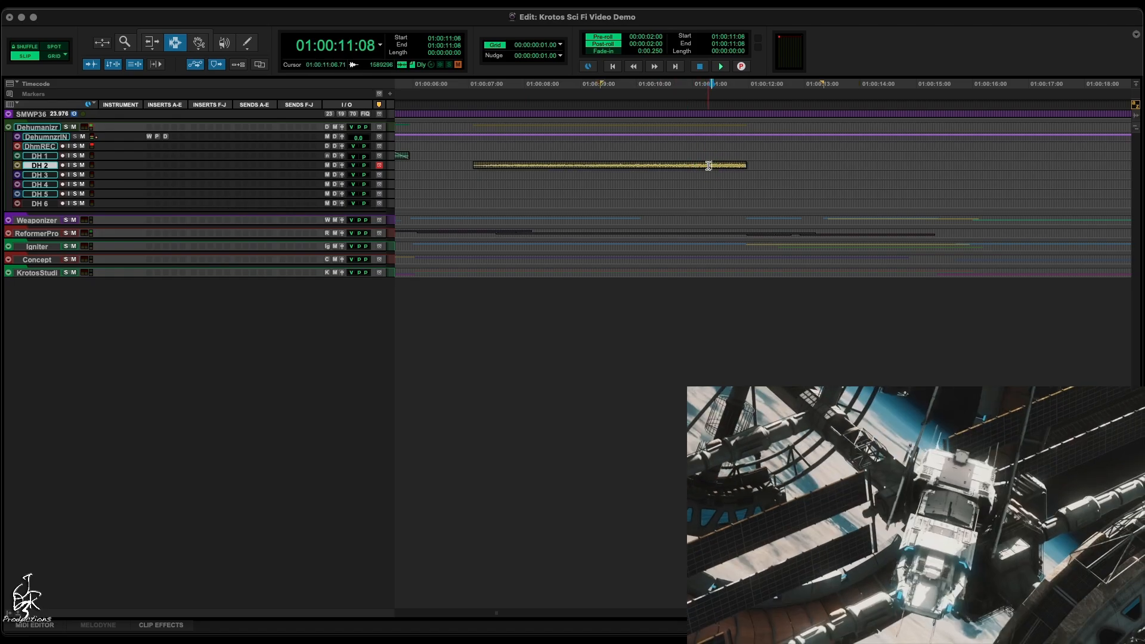
# Record a Dehumaniser take onto DhmREC from 01:00:11:23 and move the new clip to DH 1
pyautogui.press('space')
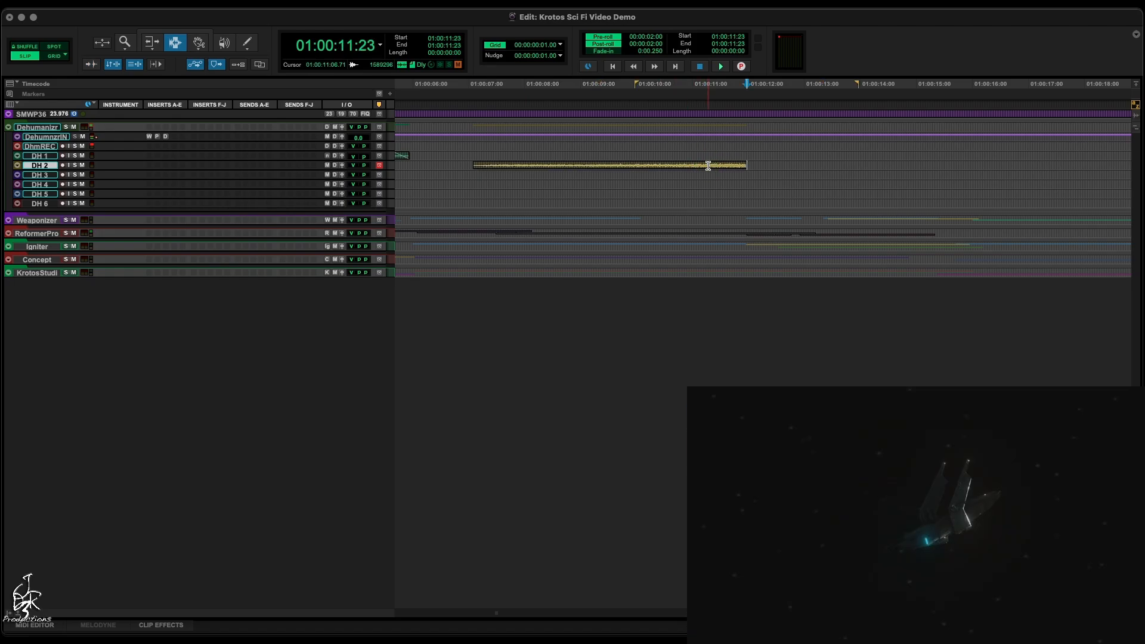
pyautogui.press('KP_Add')
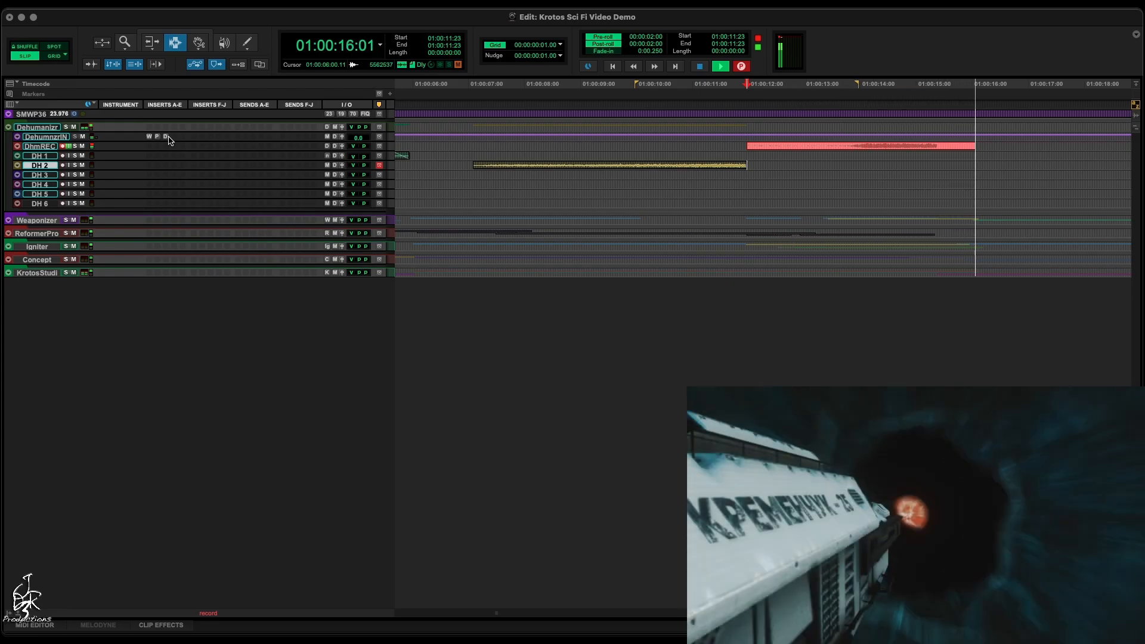
pyautogui.moveTo(820, 148); pyautogui.dragTo(821, 159)
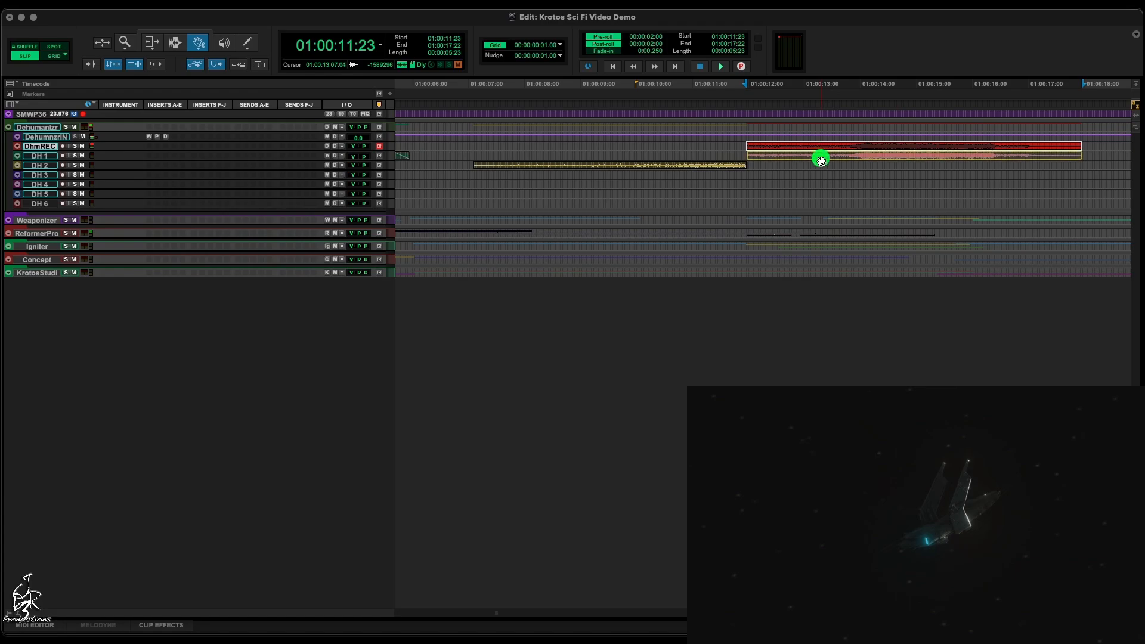
# Enlarge DH 1, split the new clip before its loud section, trim its end with a crossfade and fade-out, and play it back
pyautogui.click(820, 158)
pyautogui.press('r')
pyautogui.press('e')
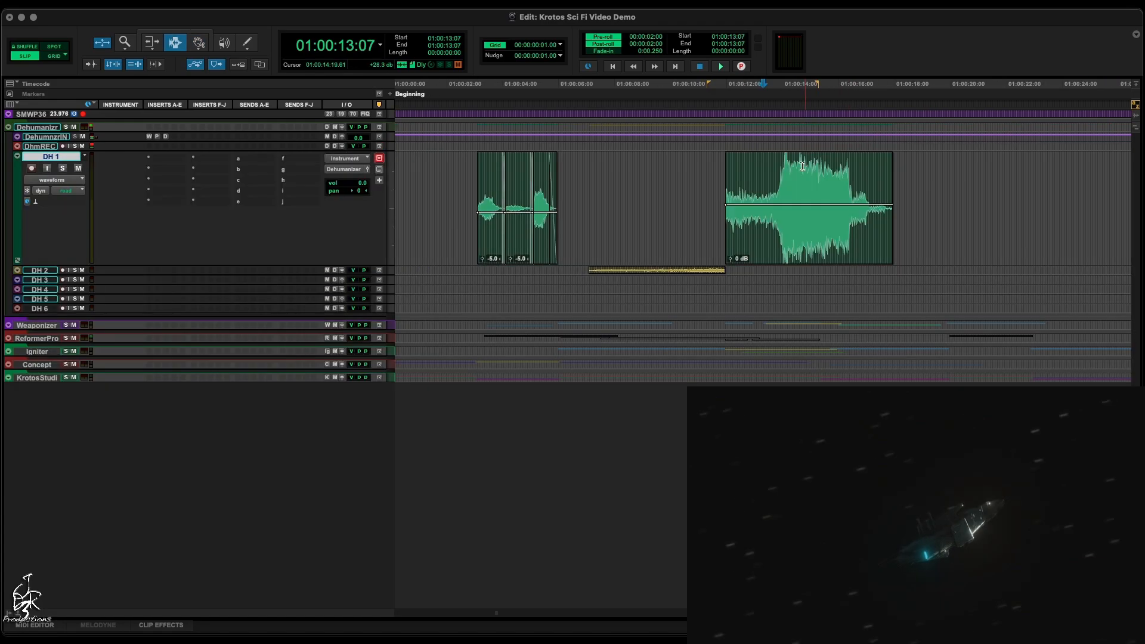
pyautogui.press('t')
pyautogui.press('t')
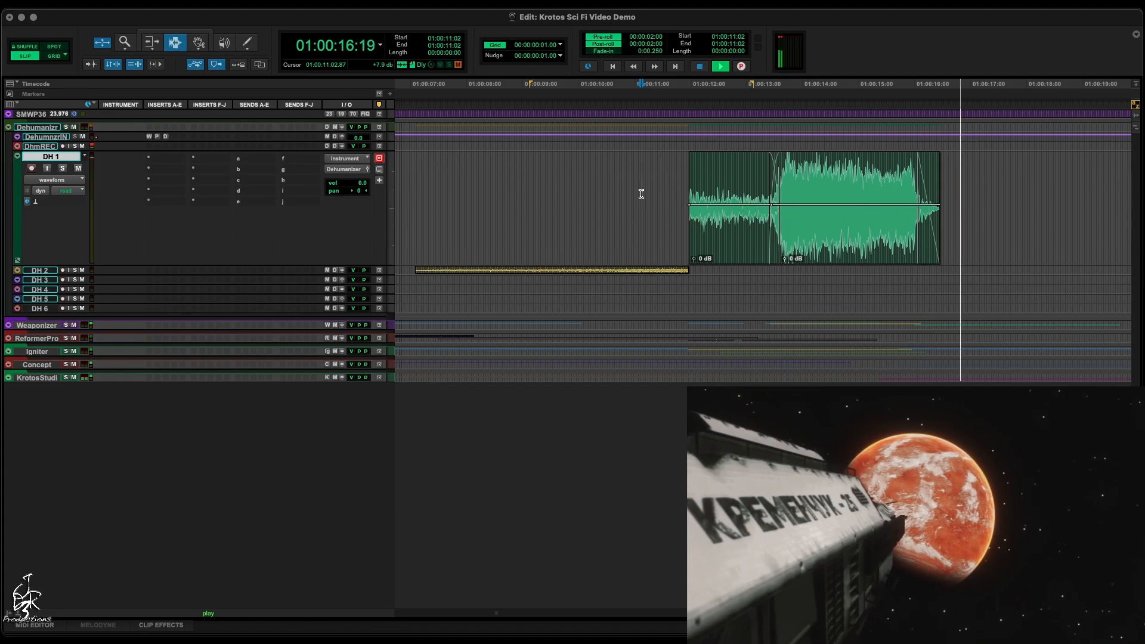
pyautogui.press('super+bracketleft')
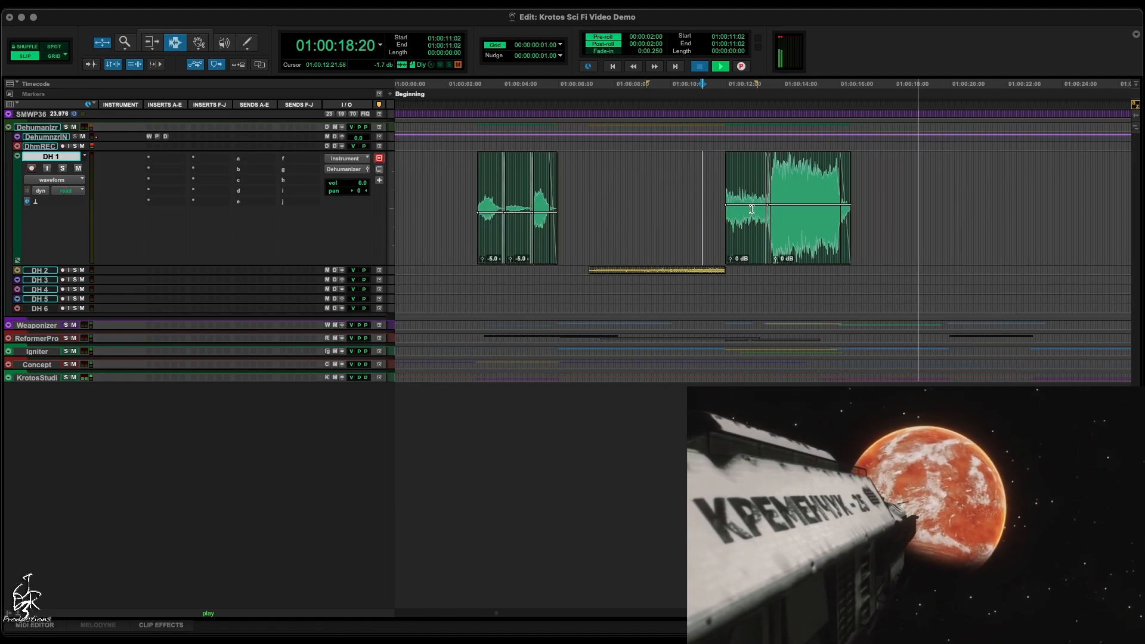